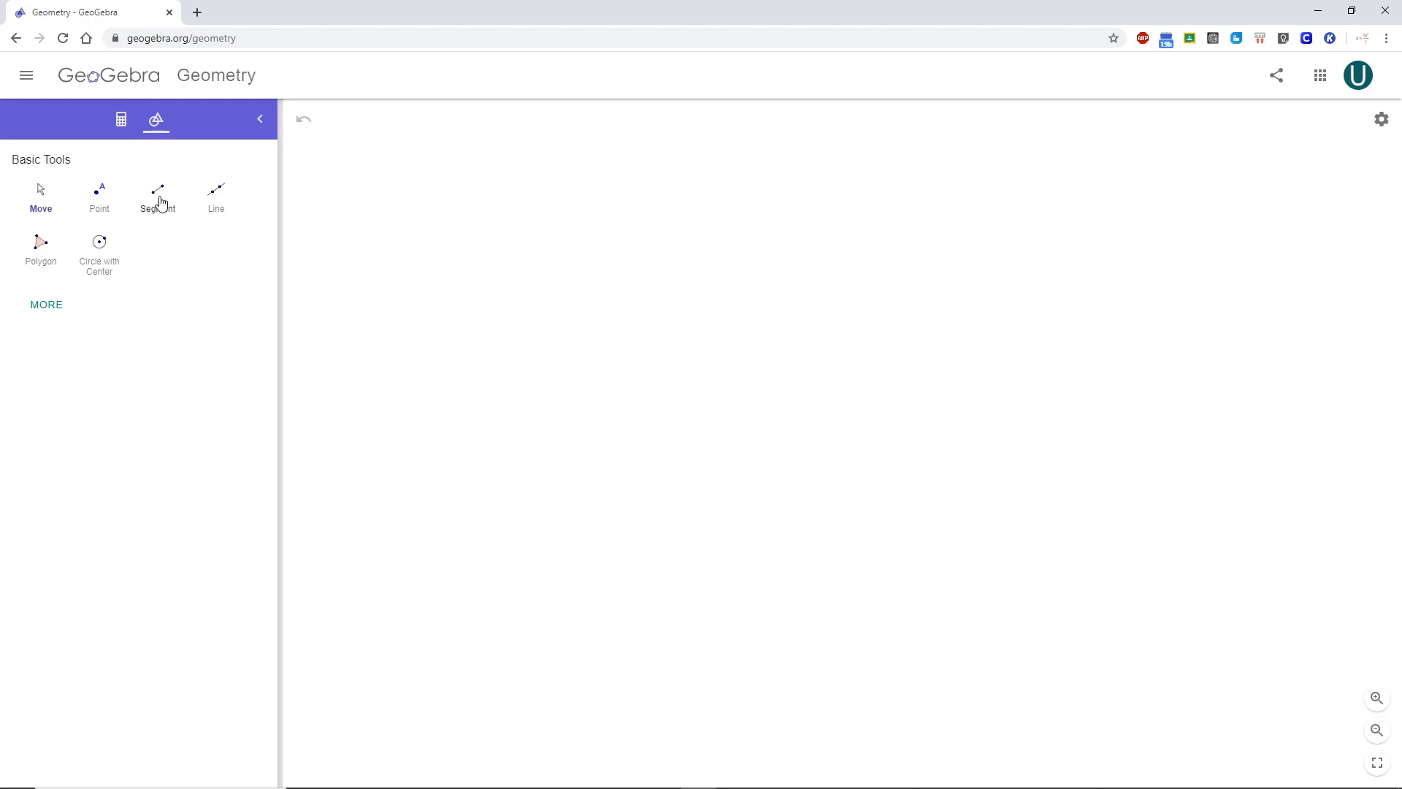
Step: Draw three separate, similarly long segments side by side across the upper part of the canvas
{"action": "left_click", "coordinate": [160, 203]}
{"action": "left_click", "coordinate": [429, 315]}
{"action": "left_click", "coordinate": [574, 272]}
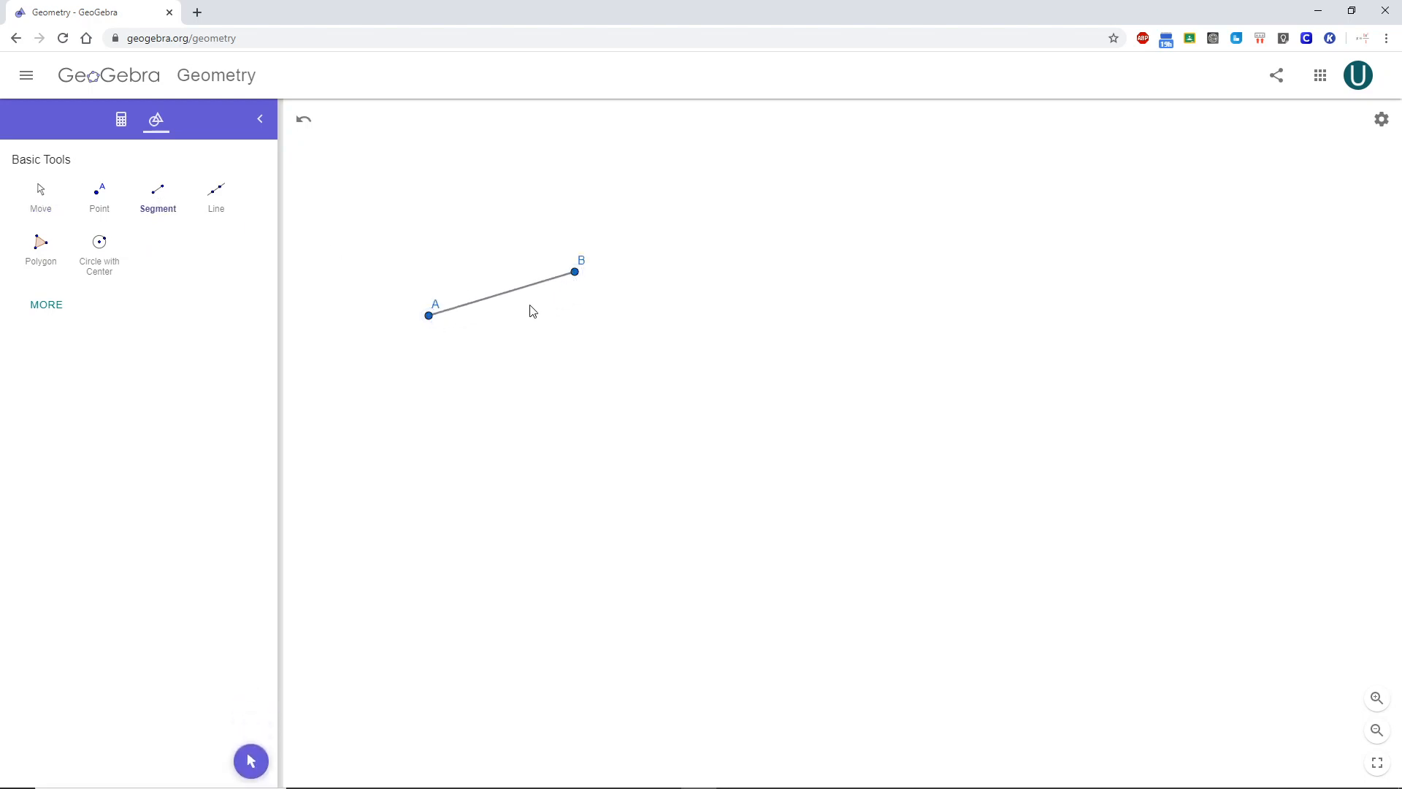
{"action": "left_click", "coordinate": [670, 240]}
{"action": "left_click", "coordinate": [829, 244]}
{"action": "left_click", "coordinate": [946, 224]}
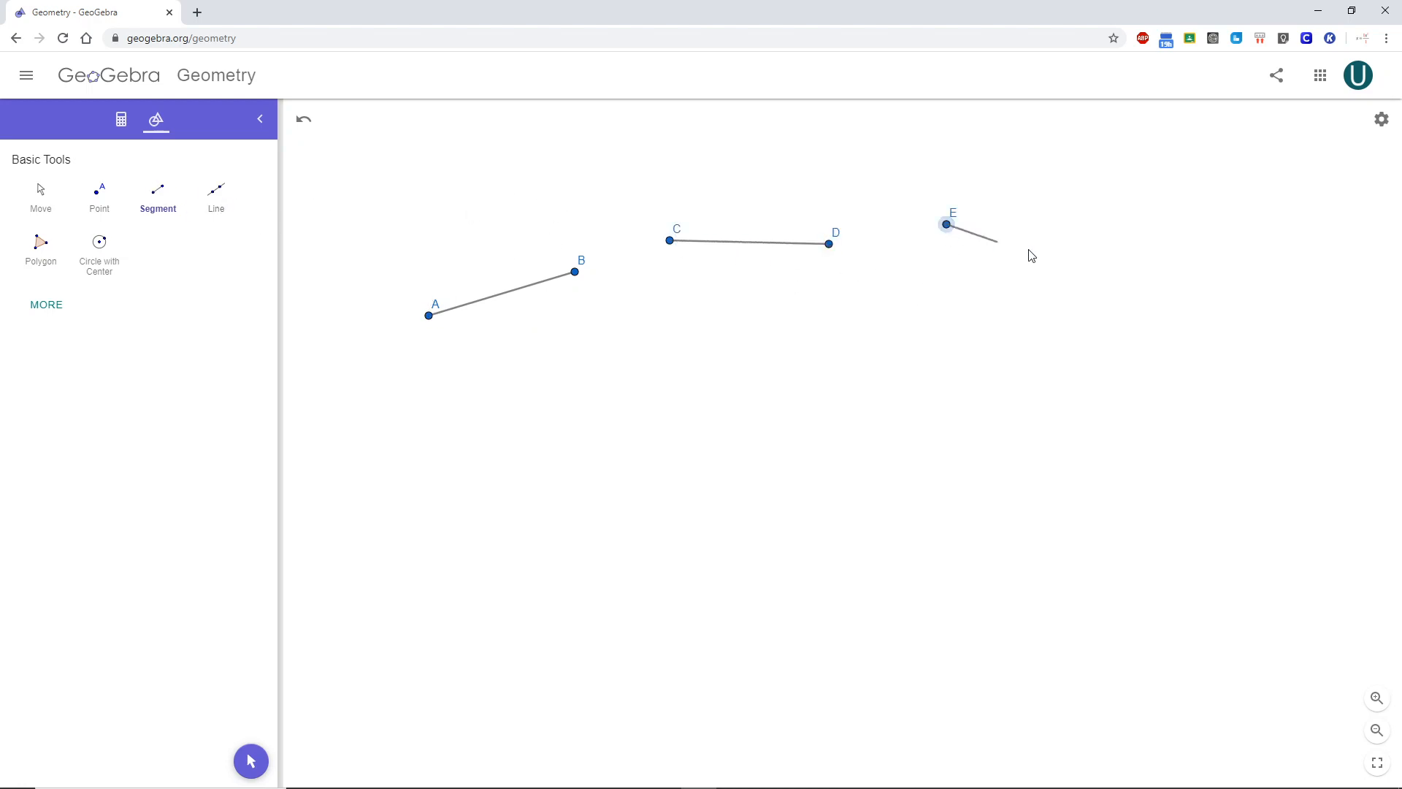
{"action": "left_click", "coordinate": [1095, 266]}
{"action": "left_click", "coordinate": [1095, 266]}
{"action": "left_click", "coordinate": [1041, 254]}
{"action": "left_click", "coordinate": [304, 119]}
Step: Shorten segment EF by moving endpoint E toward F
{"action": "left_click", "coordinate": [41, 193]}
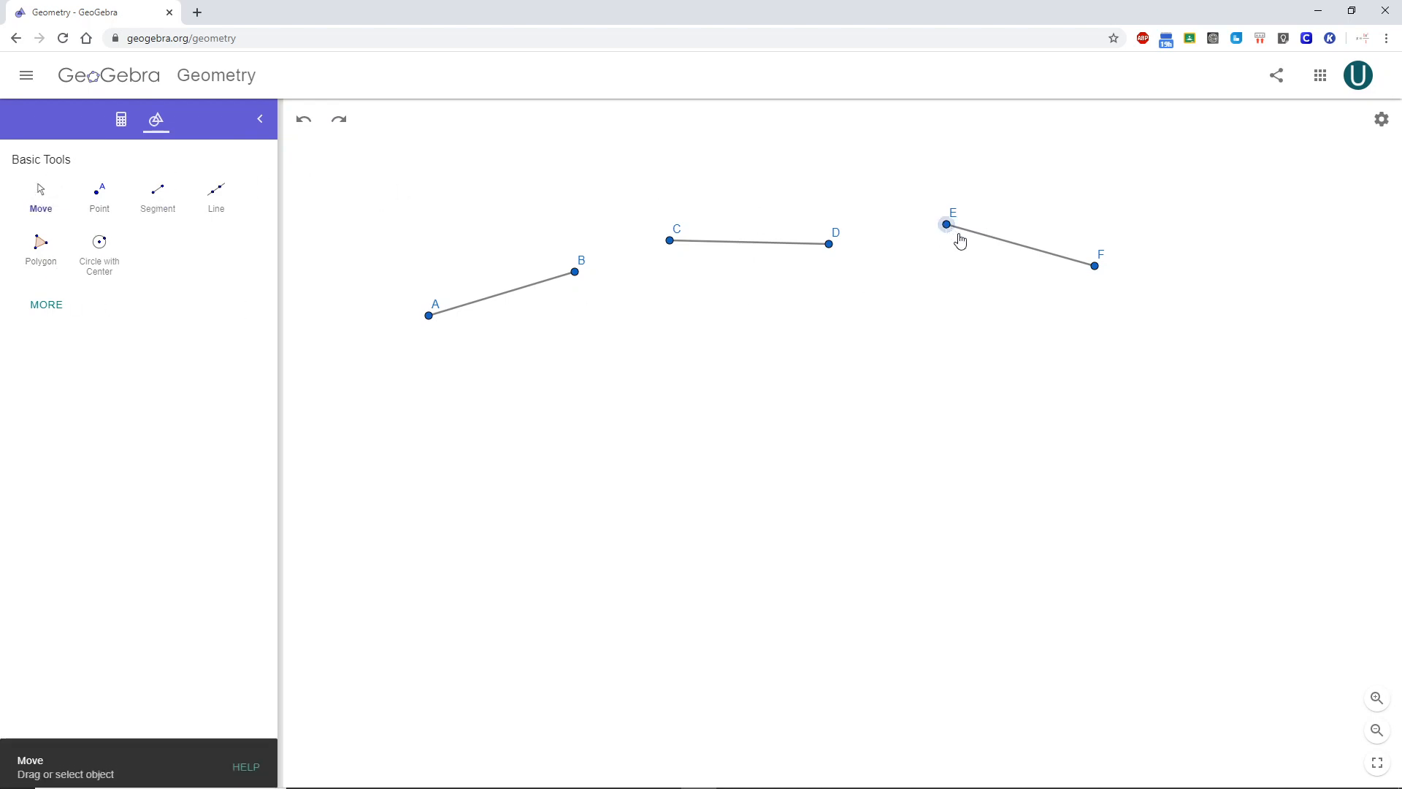
{"action": "left_click_drag", "start_coordinate": [939, 230], "coordinate": [983, 241]}
{"action": "left_click", "coordinate": [858, 361]}
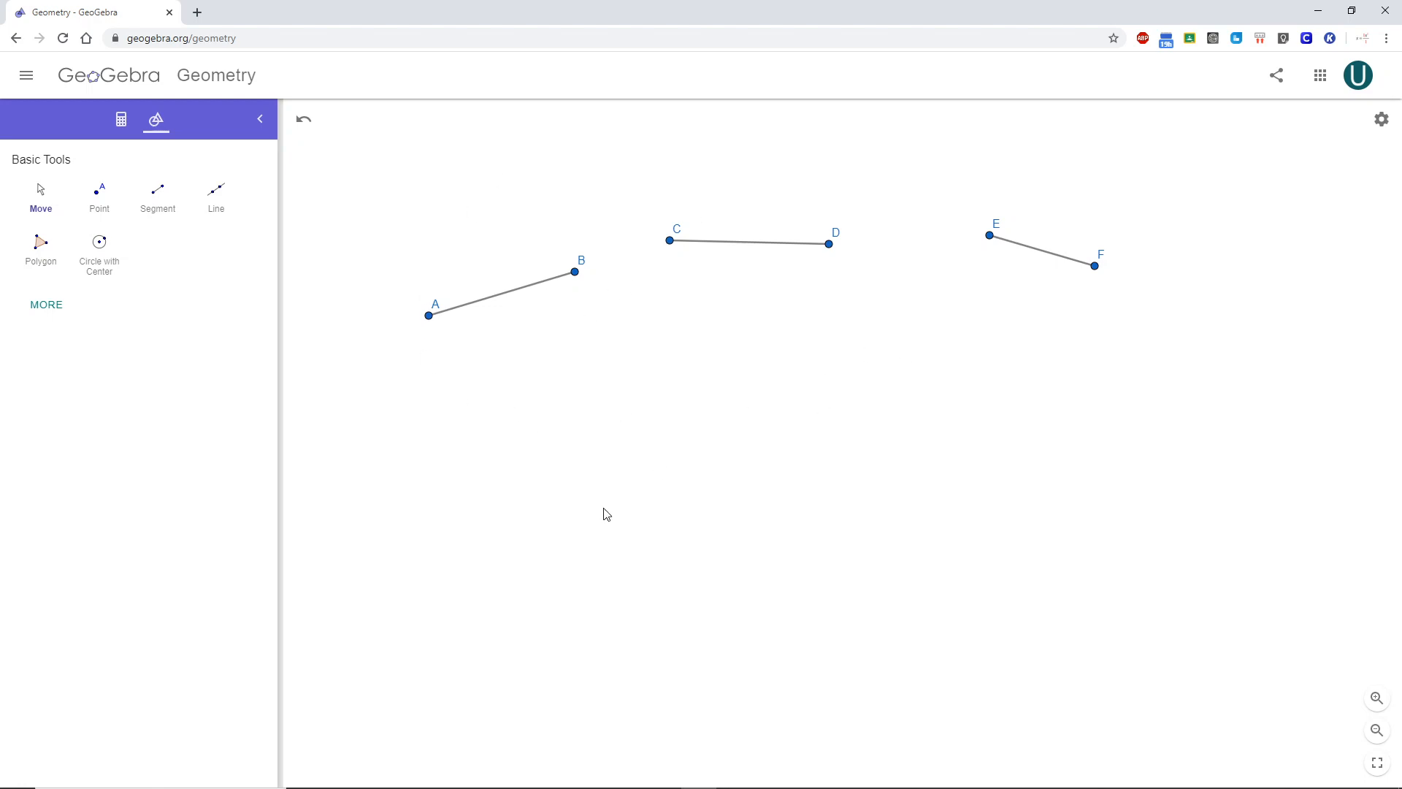
Step: Show the full set of construction tools and place a free point well below the segments
{"action": "left_click", "coordinate": [31, 304]}
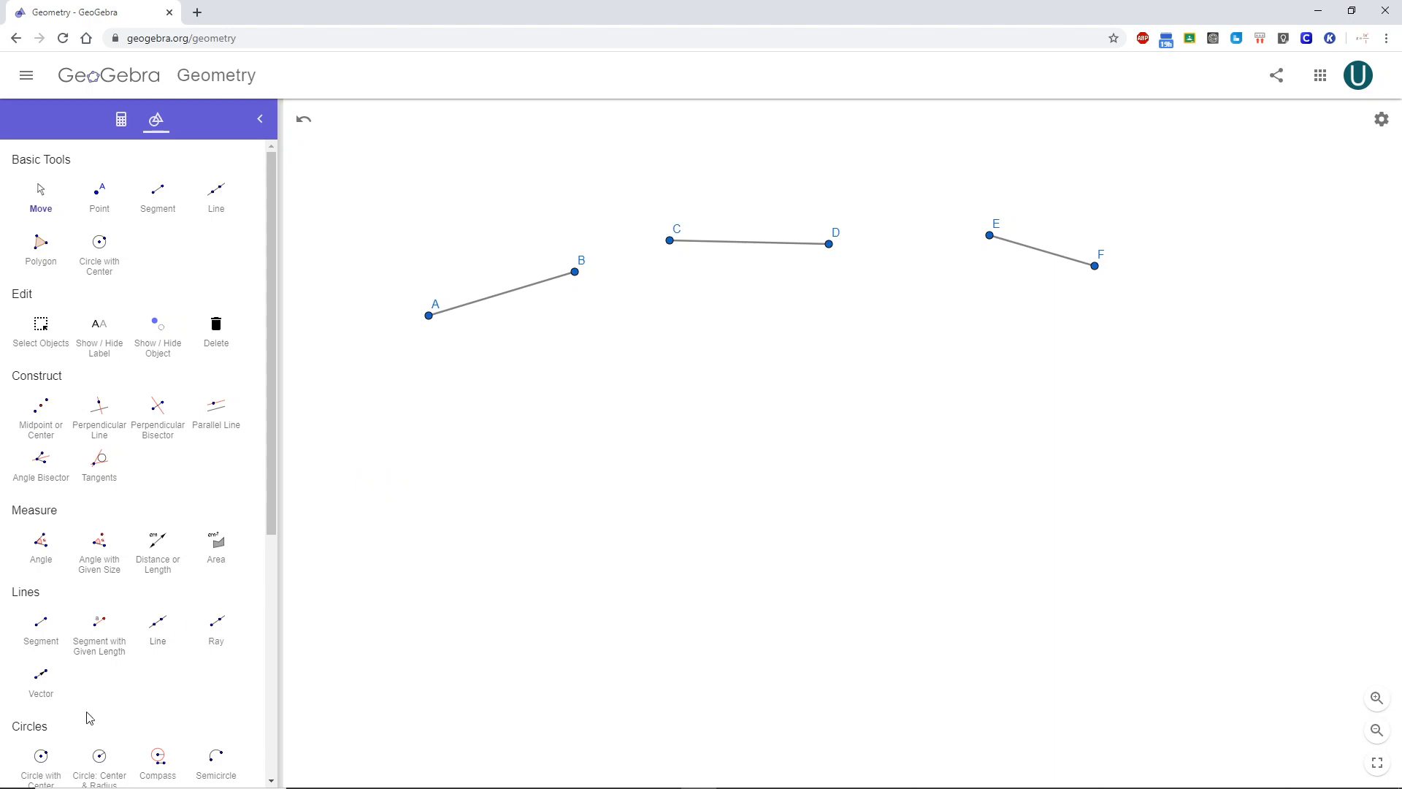
{"action": "left_click", "coordinate": [99, 199]}
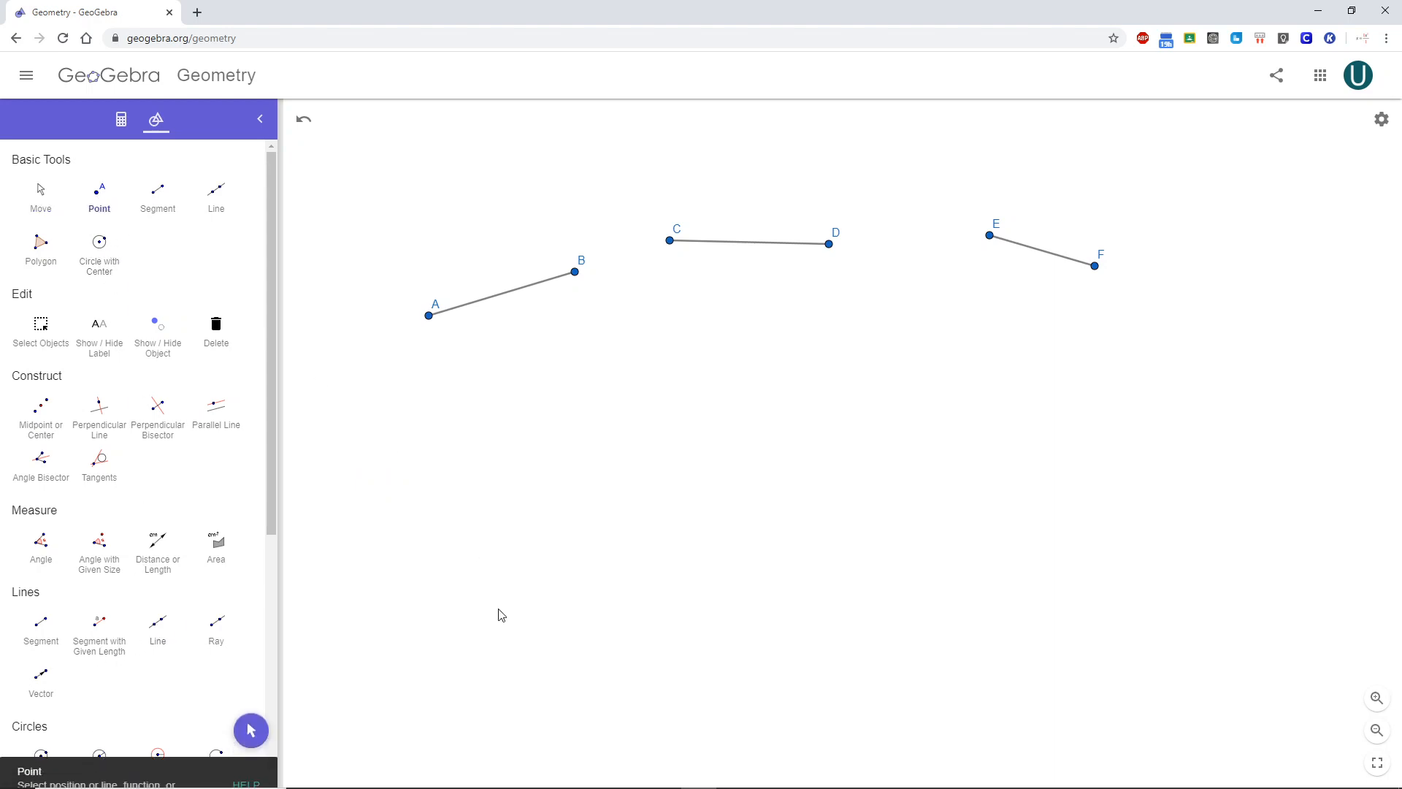
{"action": "left_click", "coordinate": [657, 697]}
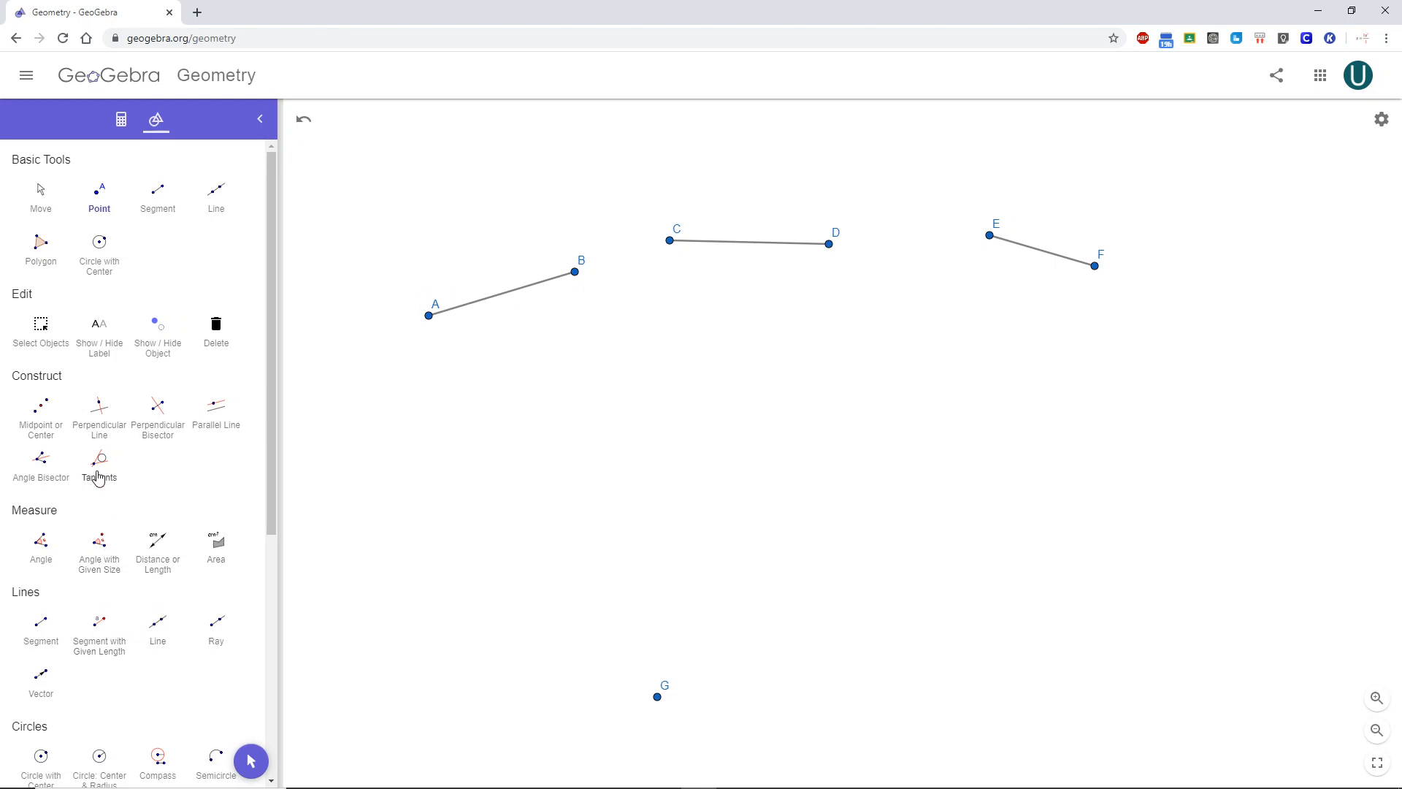
Step: Construct a Compass circle centered at point G with a radius equal to the length of AB
{"action": "scroll", "coordinate": [157, 568], "scroll_direction": "down", "scroll_amount": 1}
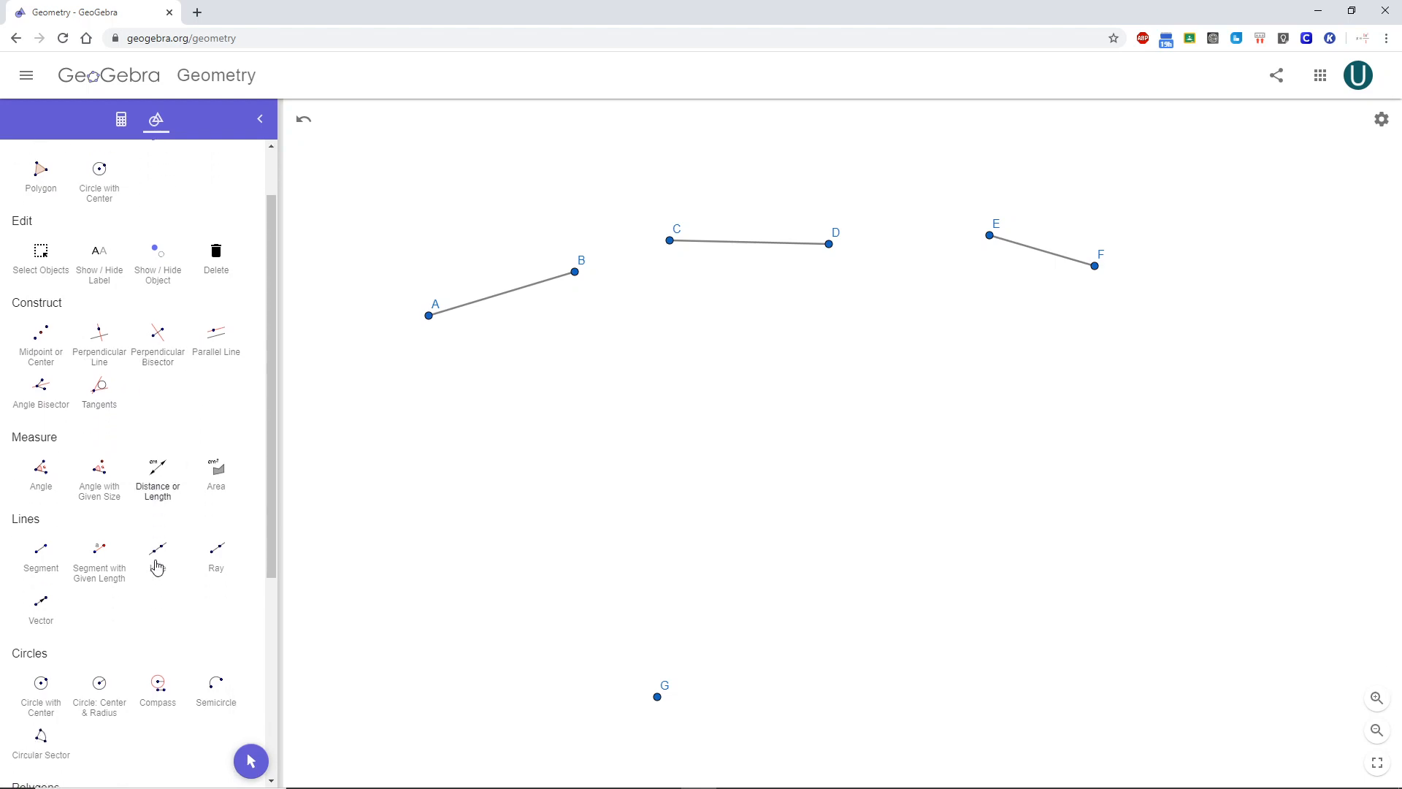
{"action": "left_click", "coordinate": [158, 701]}
{"action": "left_click", "coordinate": [429, 316]}
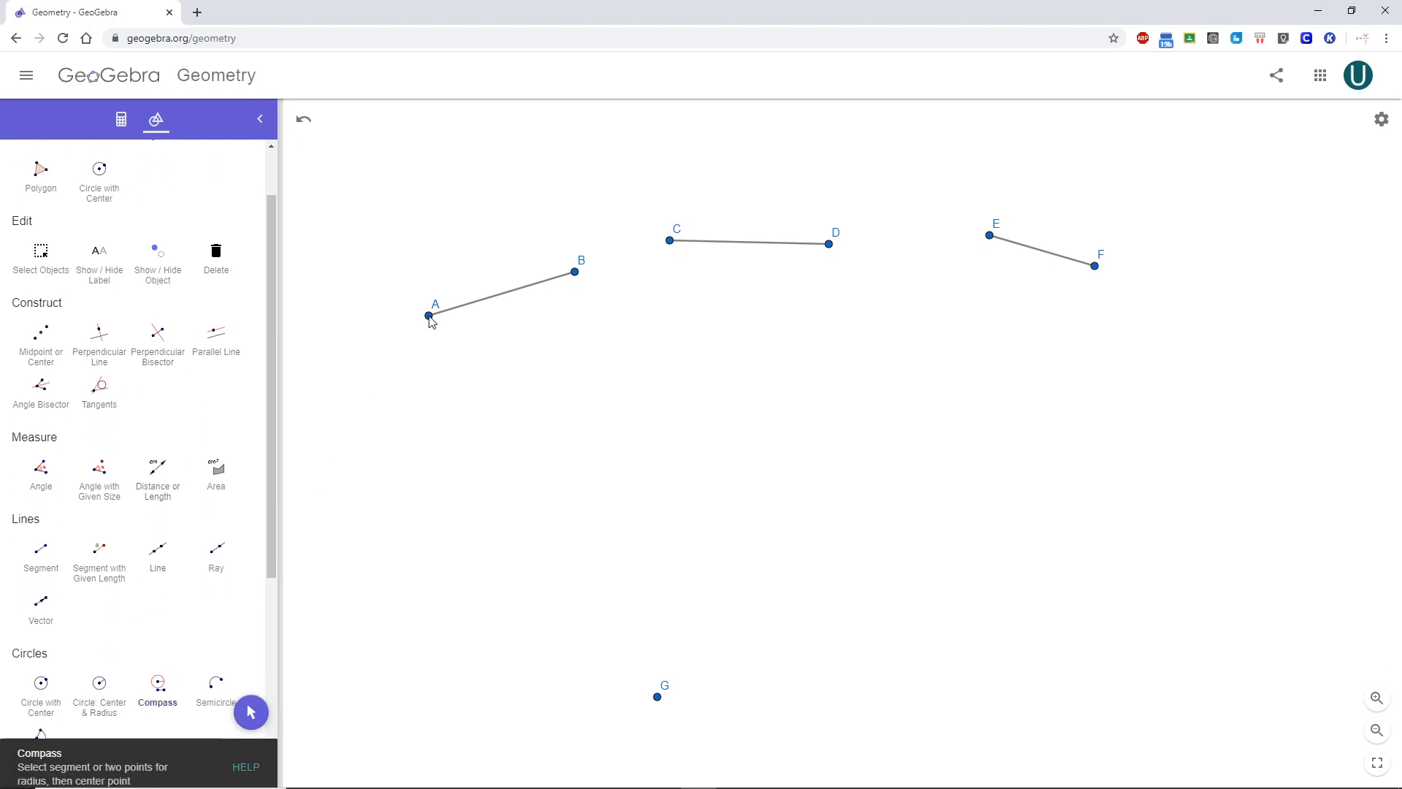
{"action": "left_click", "coordinate": [575, 273]}
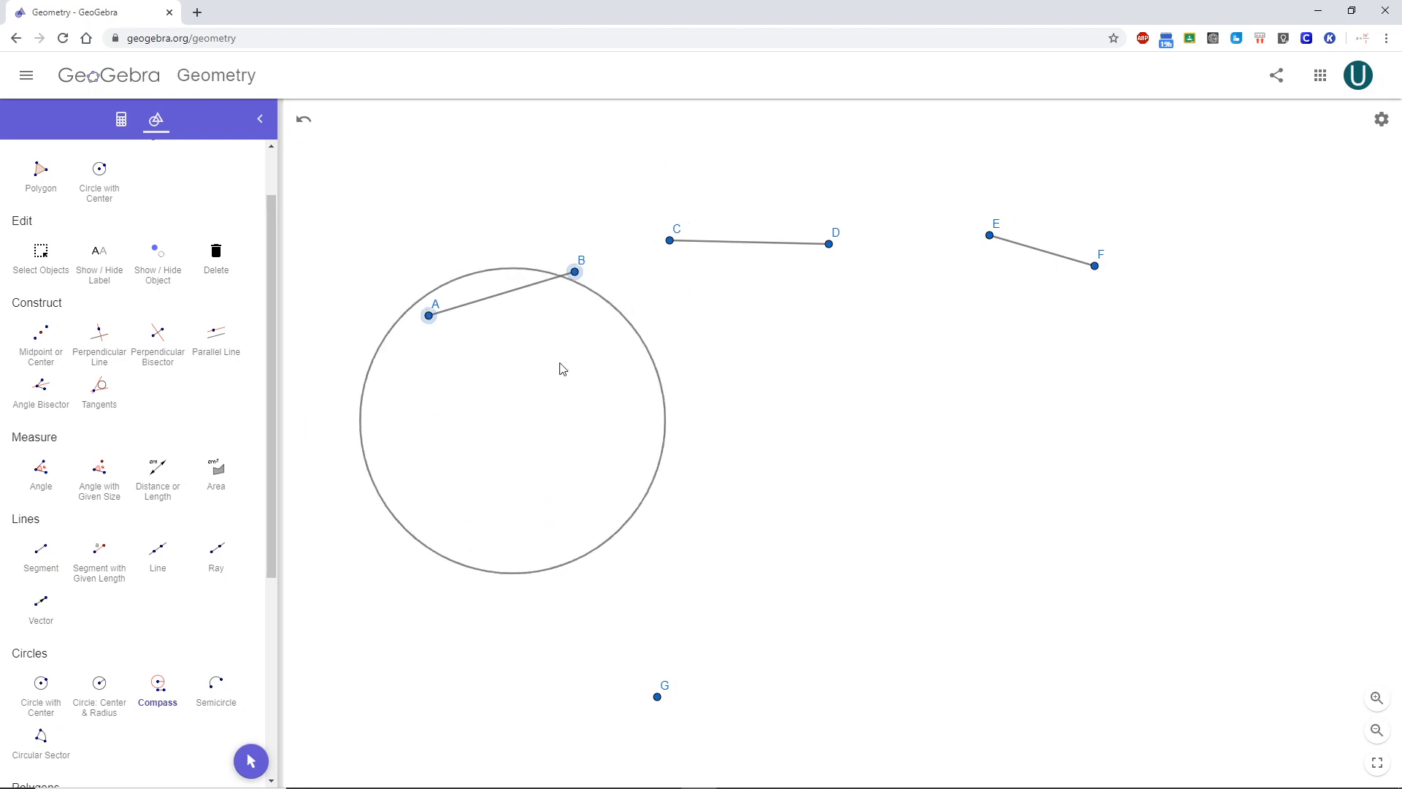
{"action": "left_click", "coordinate": [429, 316]}
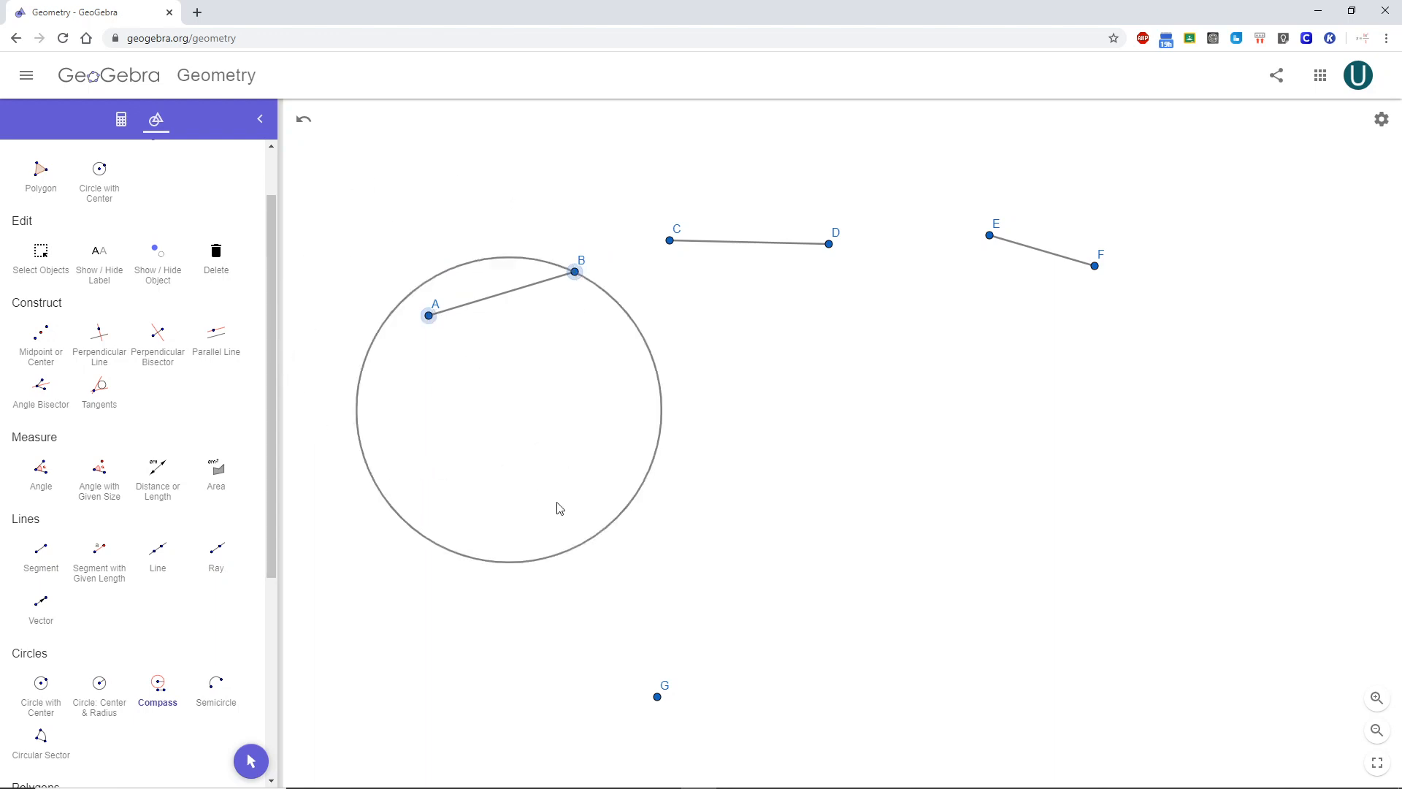
{"action": "left_click", "coordinate": [658, 699]}
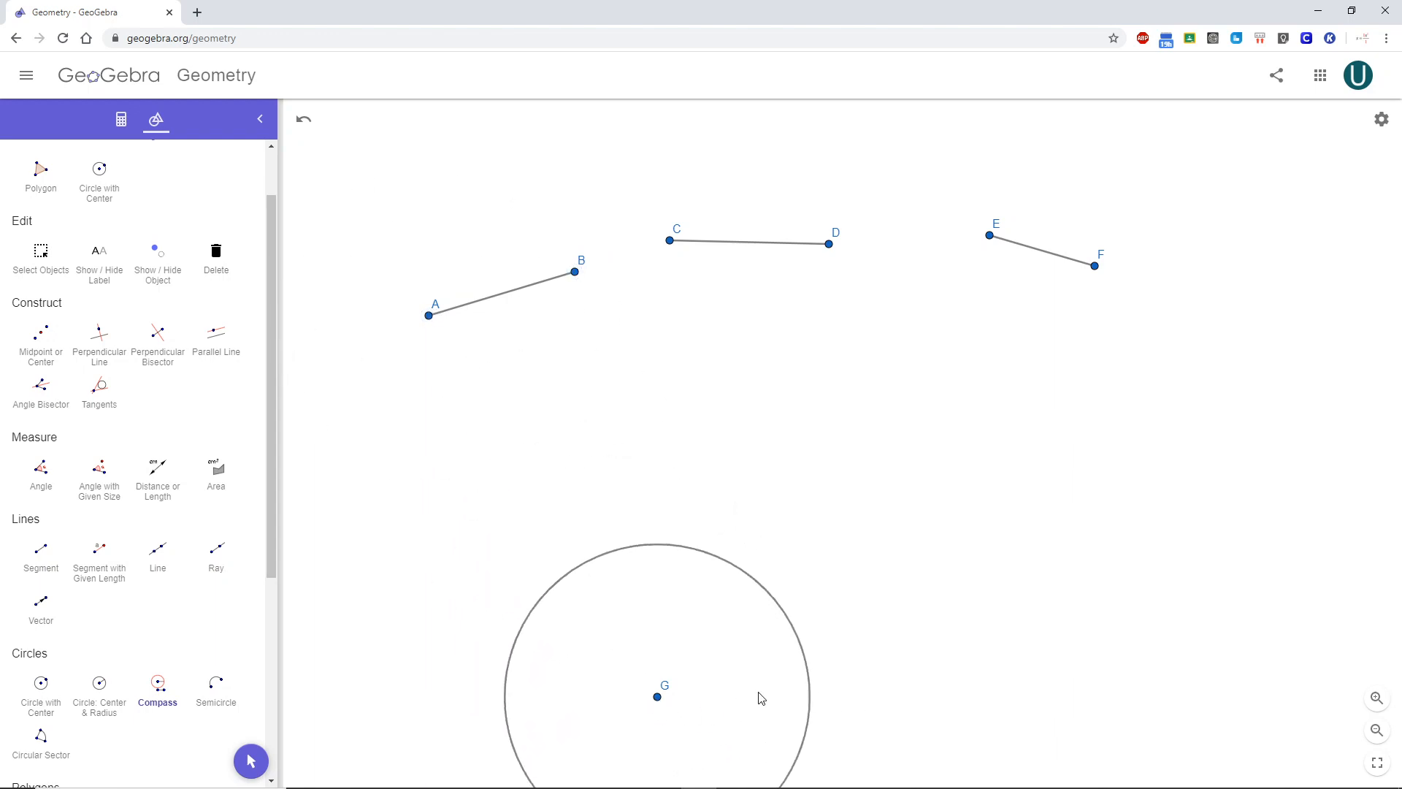
Step: Place a point on the circle, to the right of center G and roughly level with it
{"action": "scroll", "coordinate": [135, 439], "scroll_direction": "down", "scroll_amount": 2}
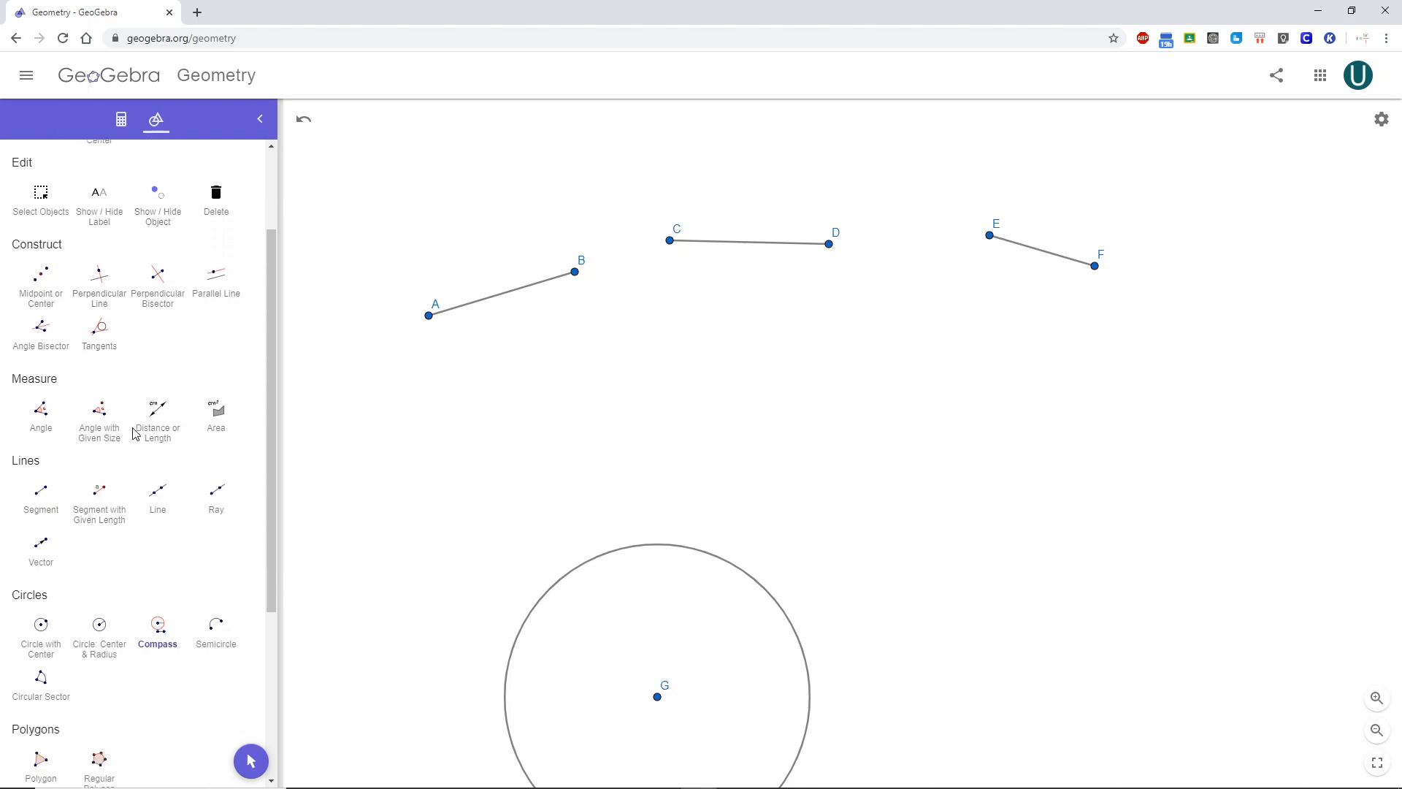
{"action": "scroll", "coordinate": [126, 504], "scroll_direction": "up", "scroll_amount": 3}
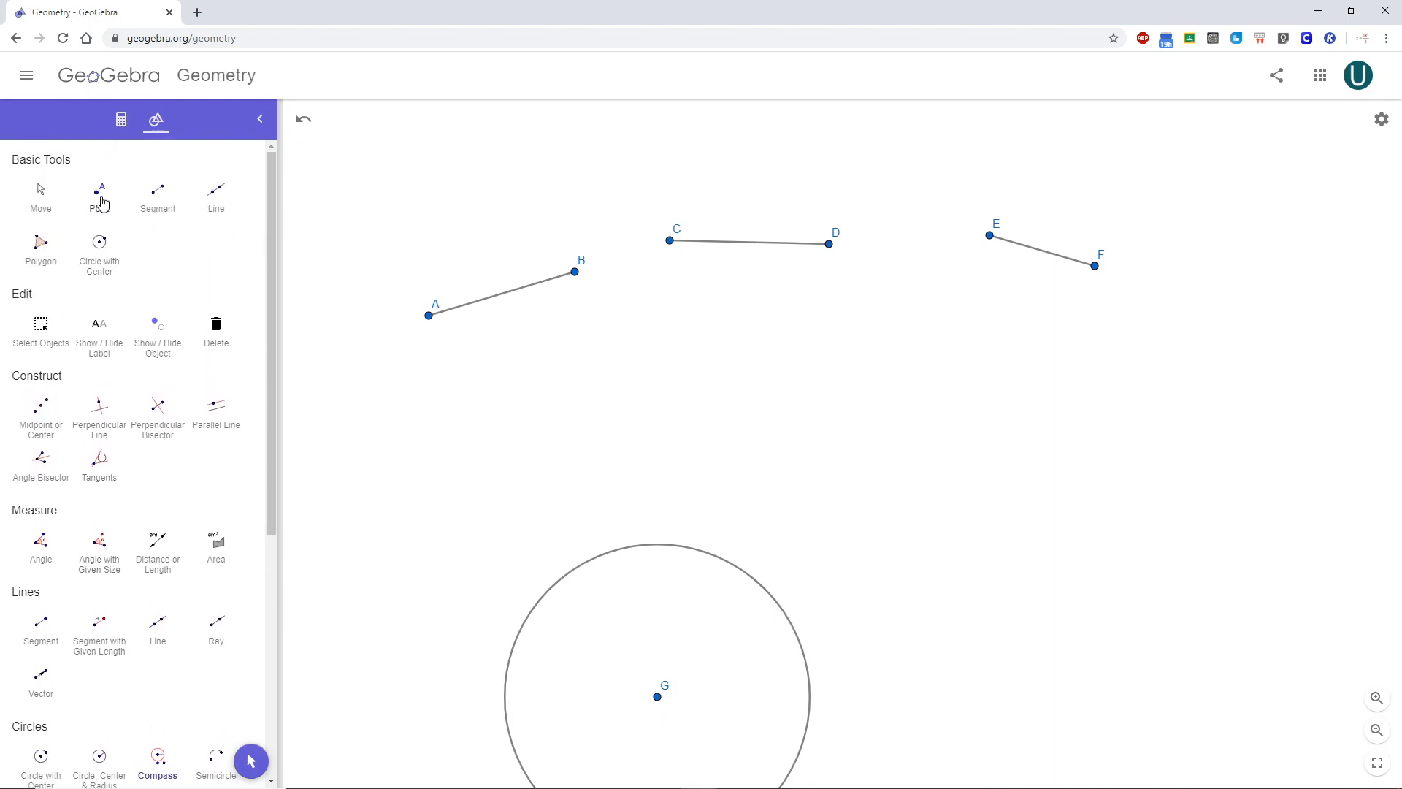
{"action": "left_click", "coordinate": [101, 192]}
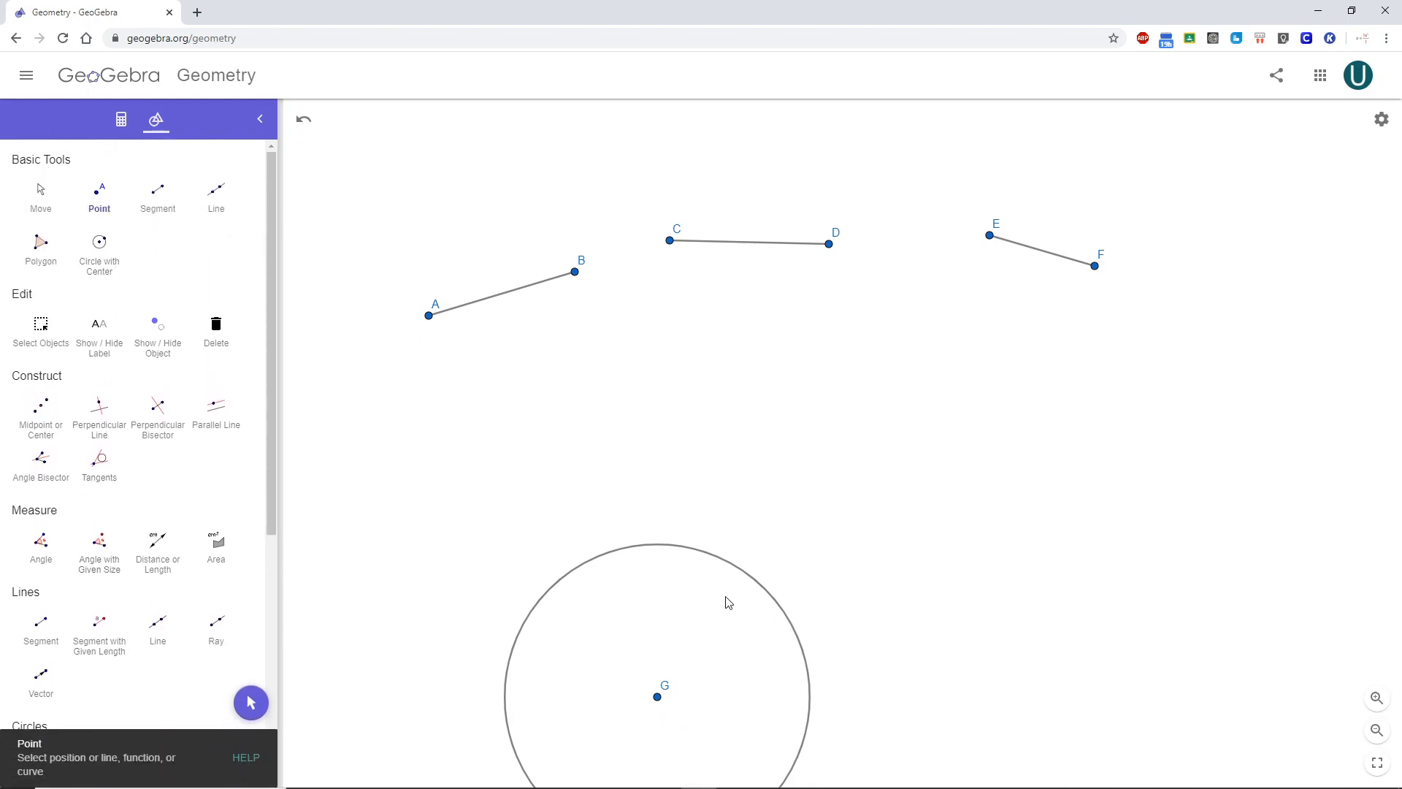
{"action": "left_click", "coordinate": [809, 704]}
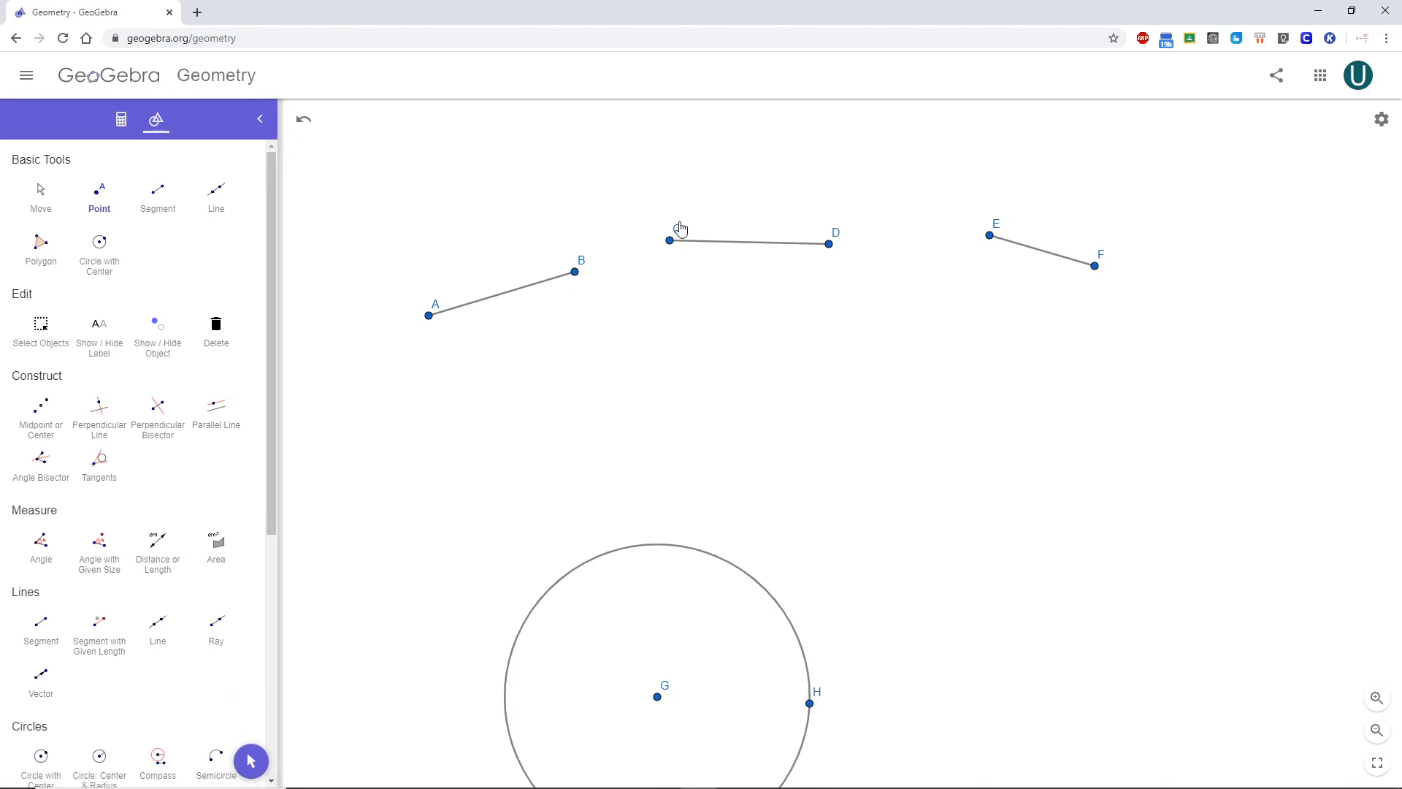
Step: Move endpoints D, F and E so that CD is shorter than AB and EF is the shortest segment
{"action": "left_click", "coordinate": [40, 194]}
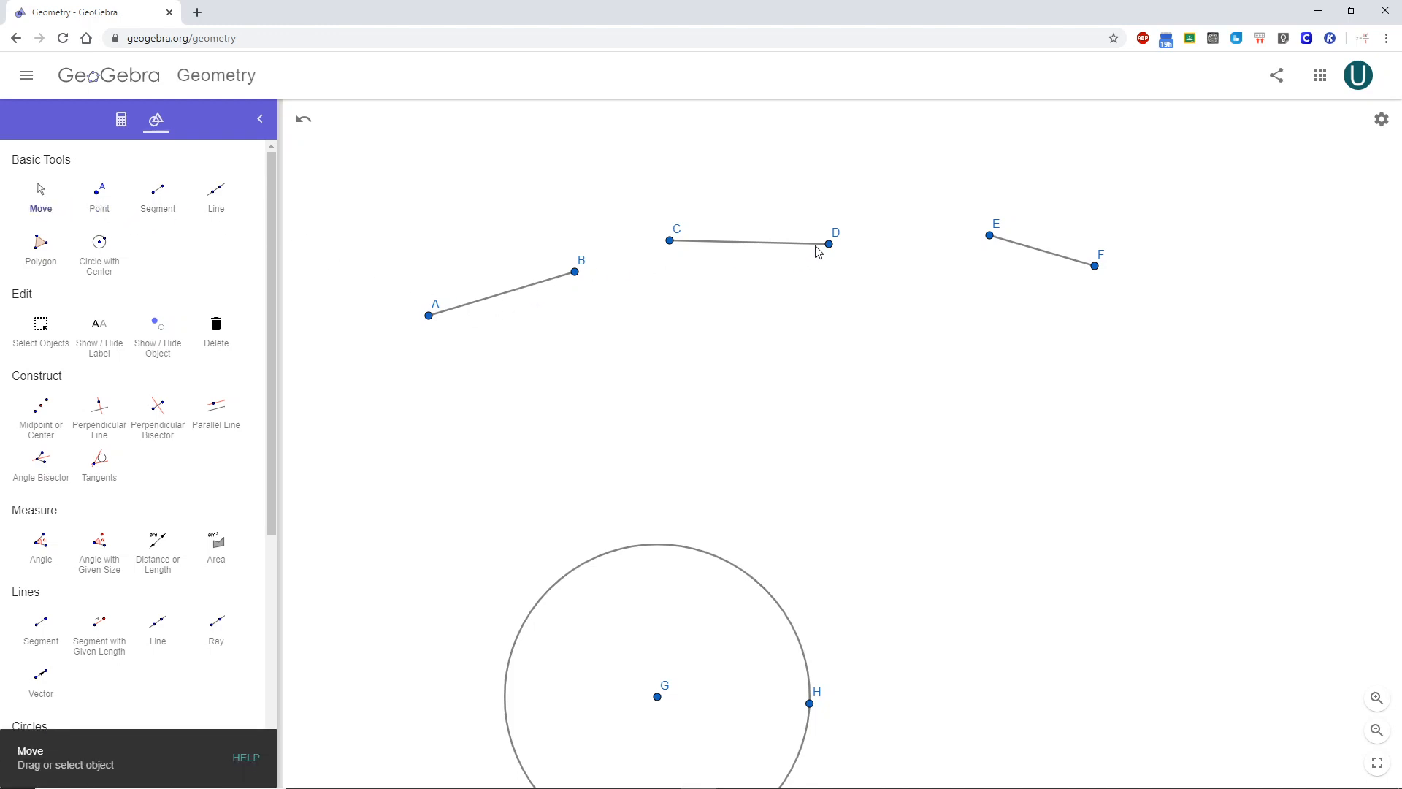
{"action": "left_click_drag", "start_coordinate": [829, 245], "coordinate": [728, 242]}
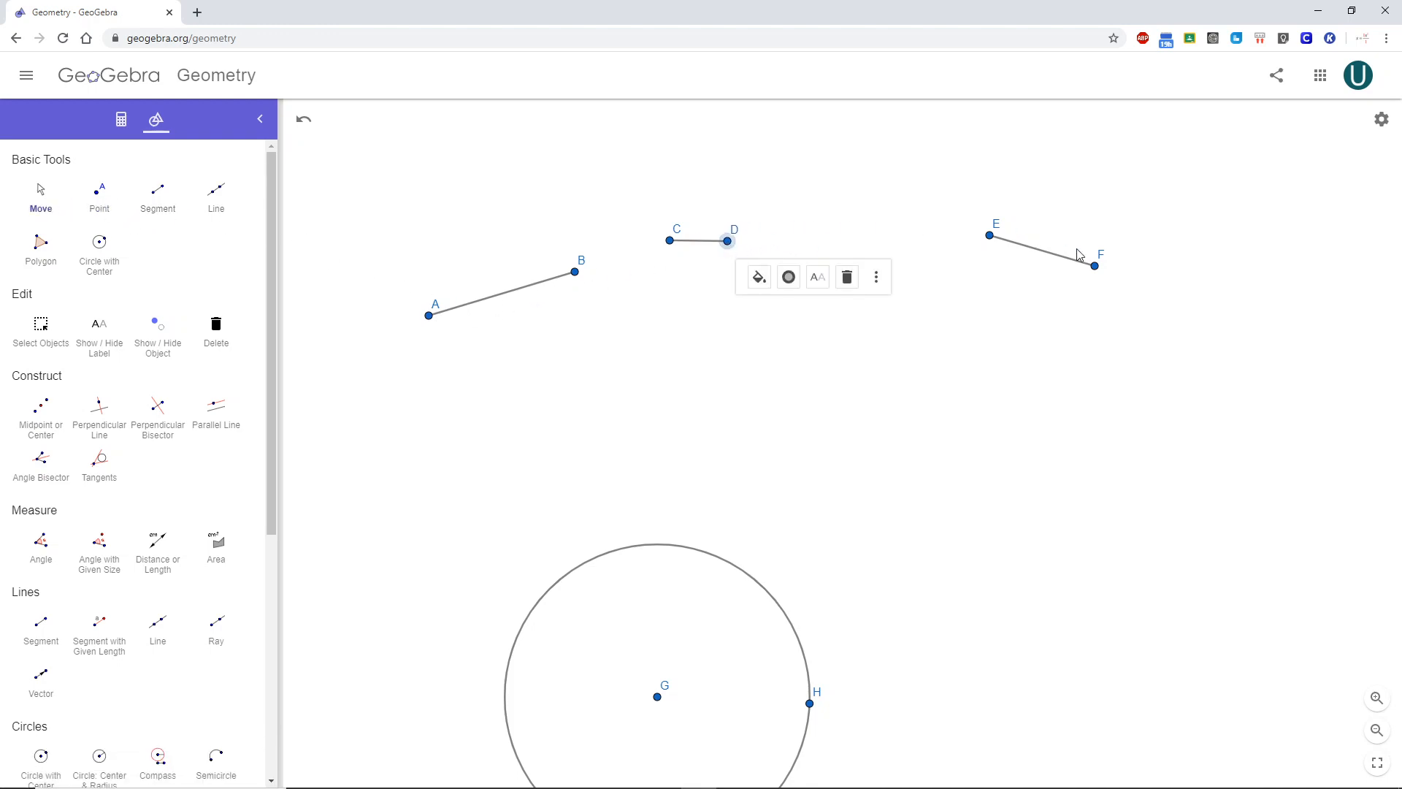
{"action": "left_click_drag", "start_coordinate": [1094, 267], "coordinate": [1023, 255]}
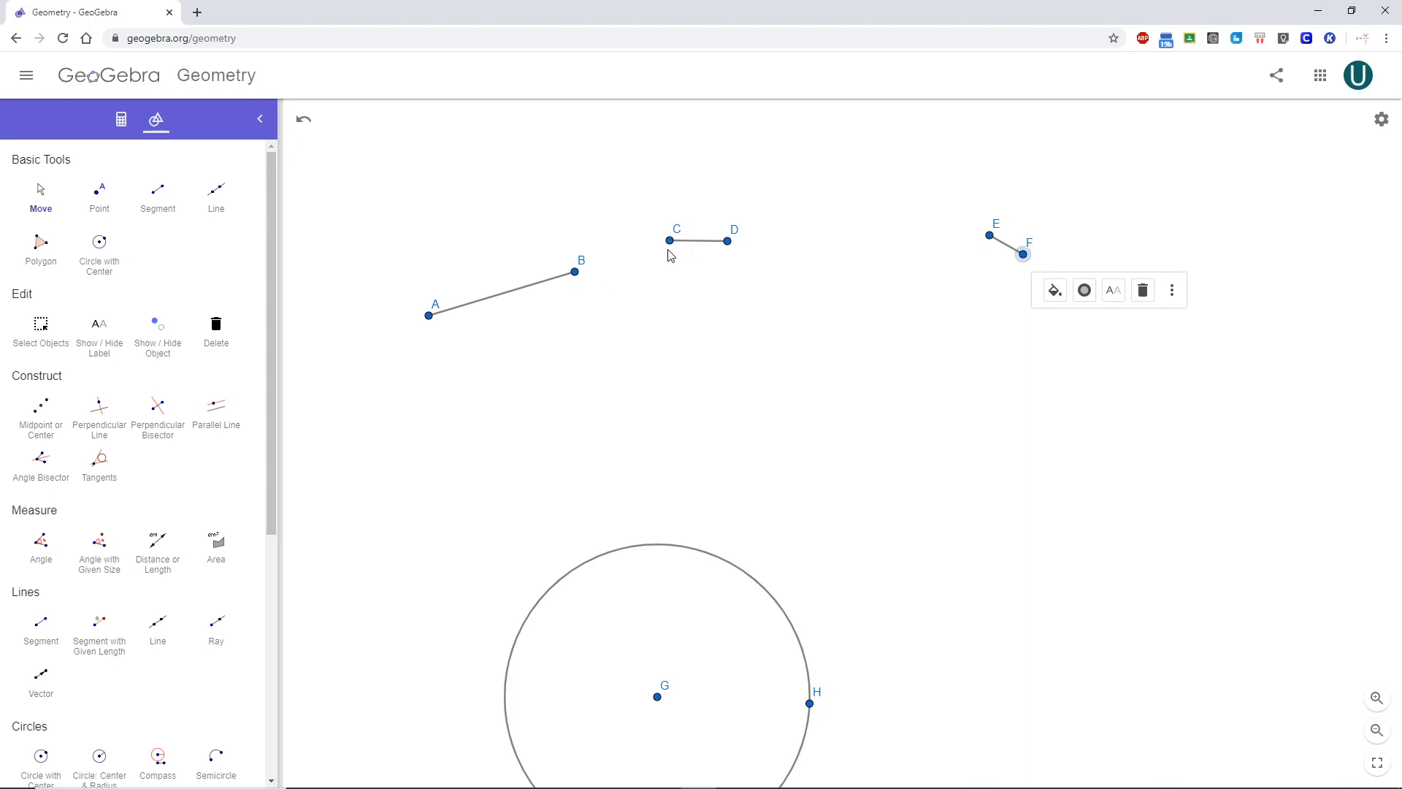
{"action": "left_click_drag", "start_coordinate": [729, 246], "coordinate": [798, 240]}
{"action": "left_click_drag", "start_coordinate": [990, 236], "coordinate": [956, 229]}
{"action": "left_click_drag", "start_coordinate": [798, 239], "coordinate": [782, 241]}
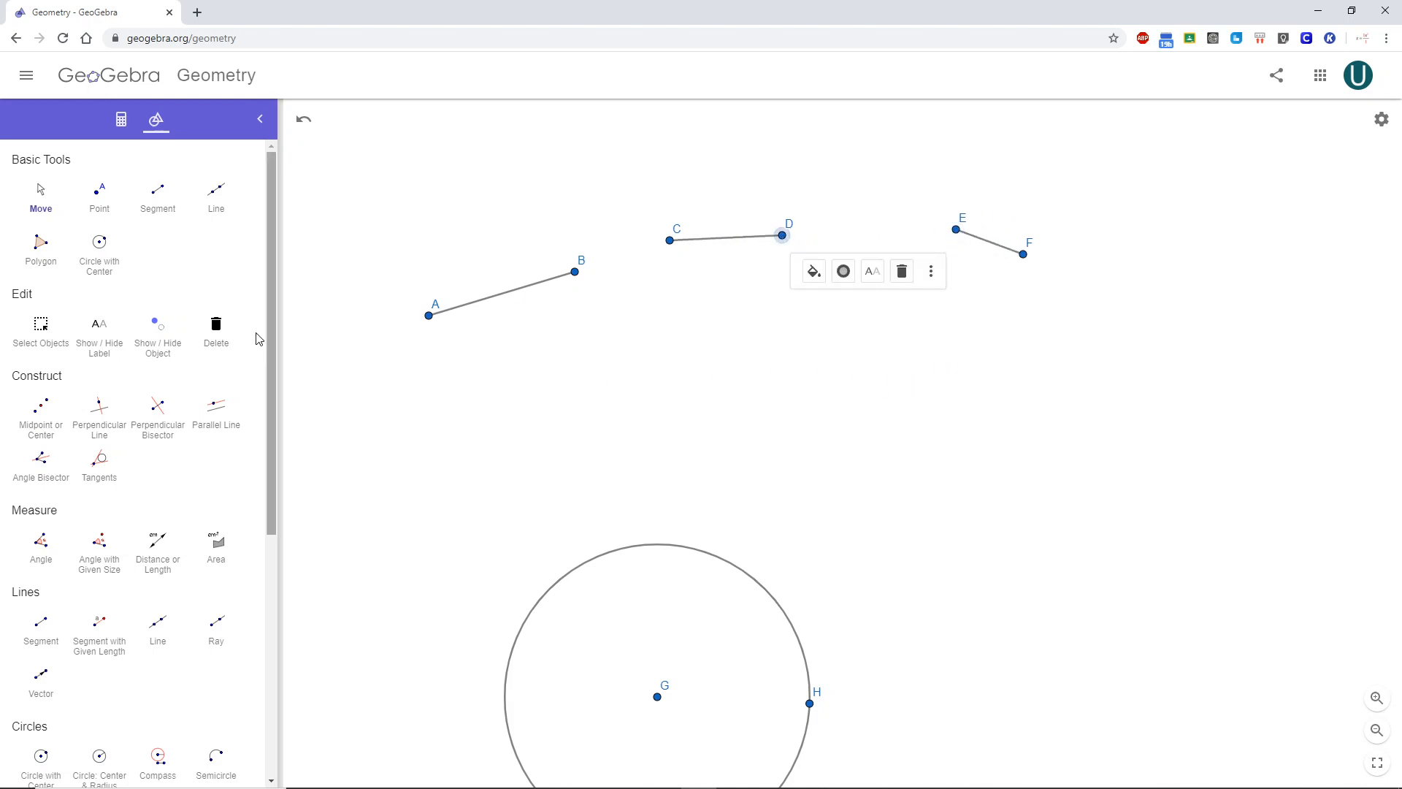
Step: Draw a segment from center G to point H on the circle
{"action": "left_click", "coordinate": [156, 197]}
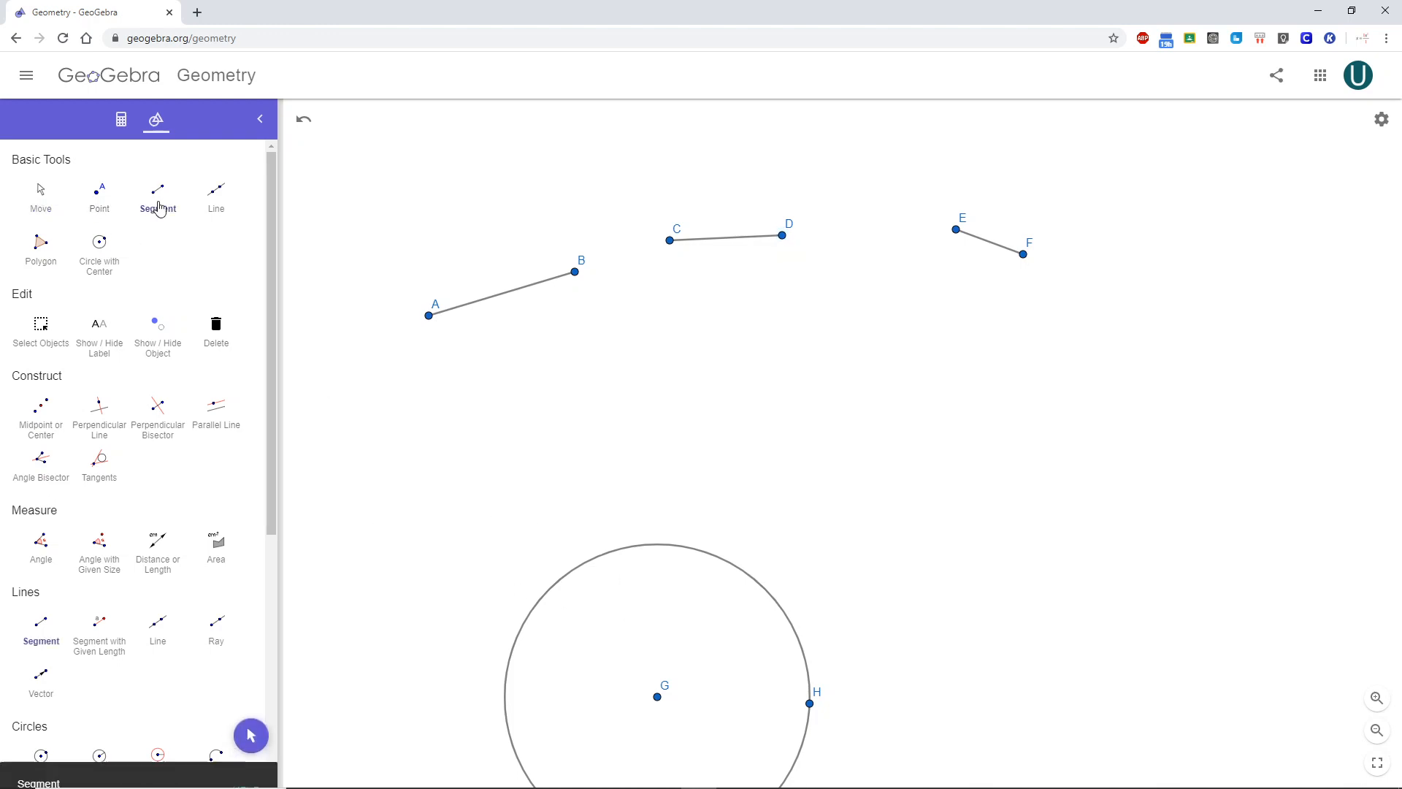
{"action": "left_click", "coordinate": [657, 696]}
{"action": "left_click", "coordinate": [810, 705]}
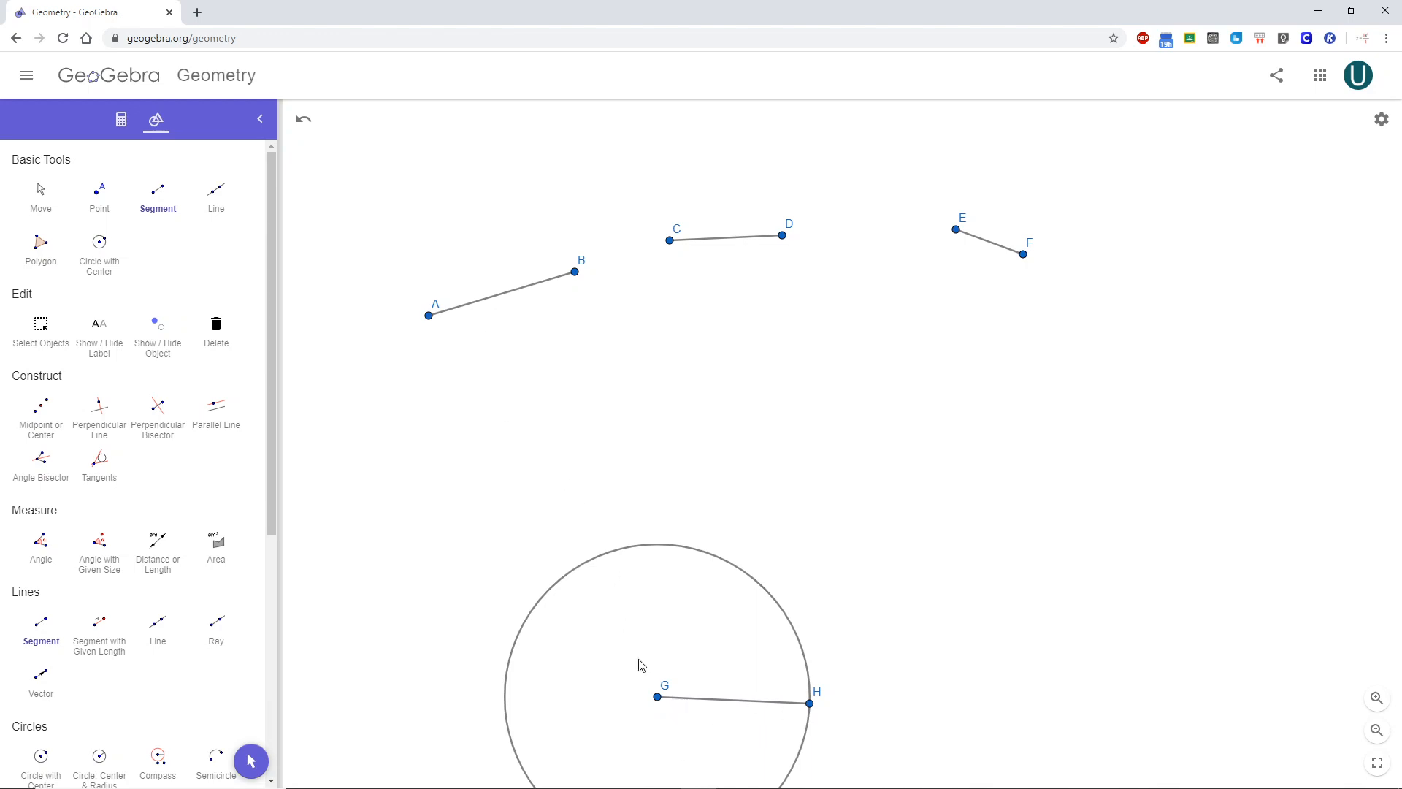
Step: Measure the lengths AB and GH with the Distance or Length tool
{"action": "left_click", "coordinate": [156, 549]}
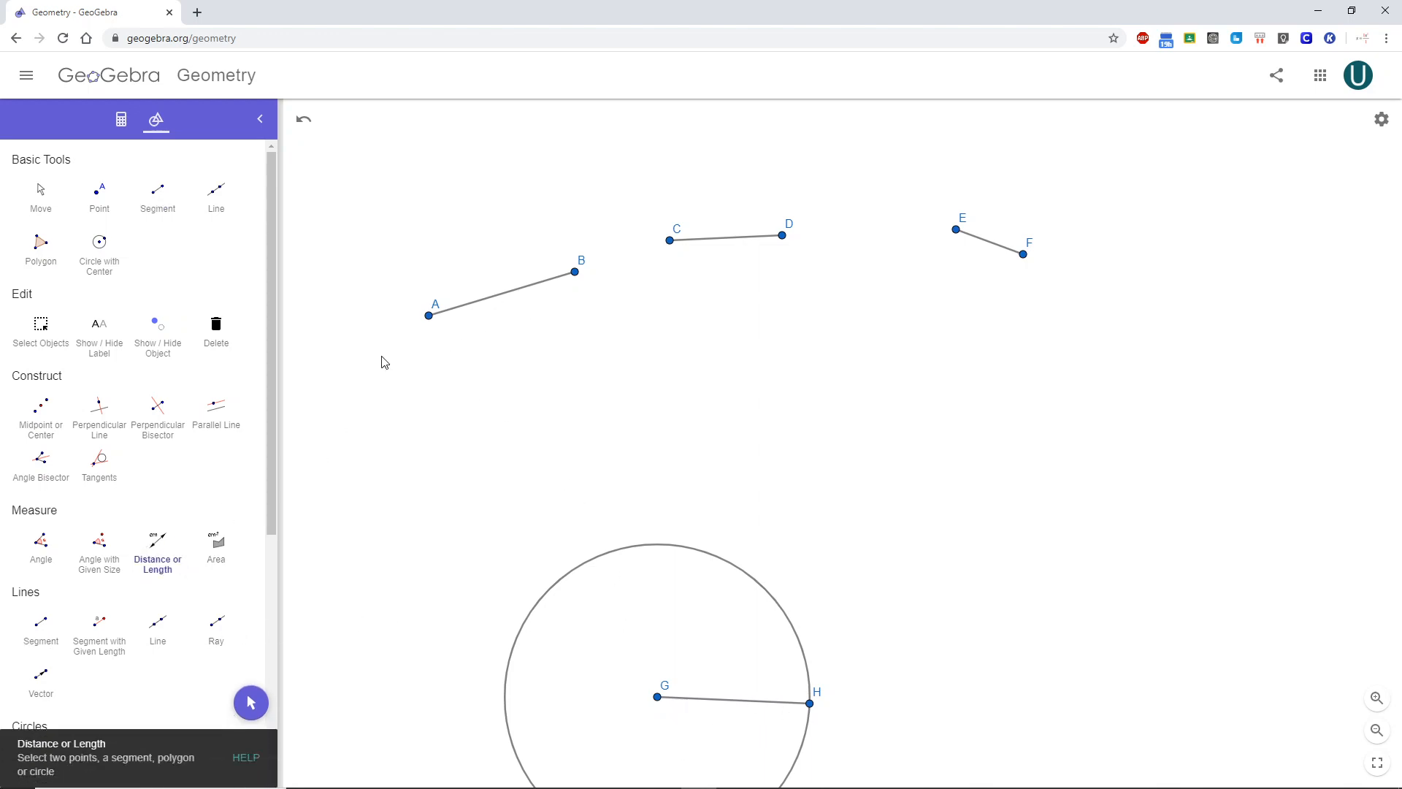
{"action": "left_click", "coordinate": [430, 320]}
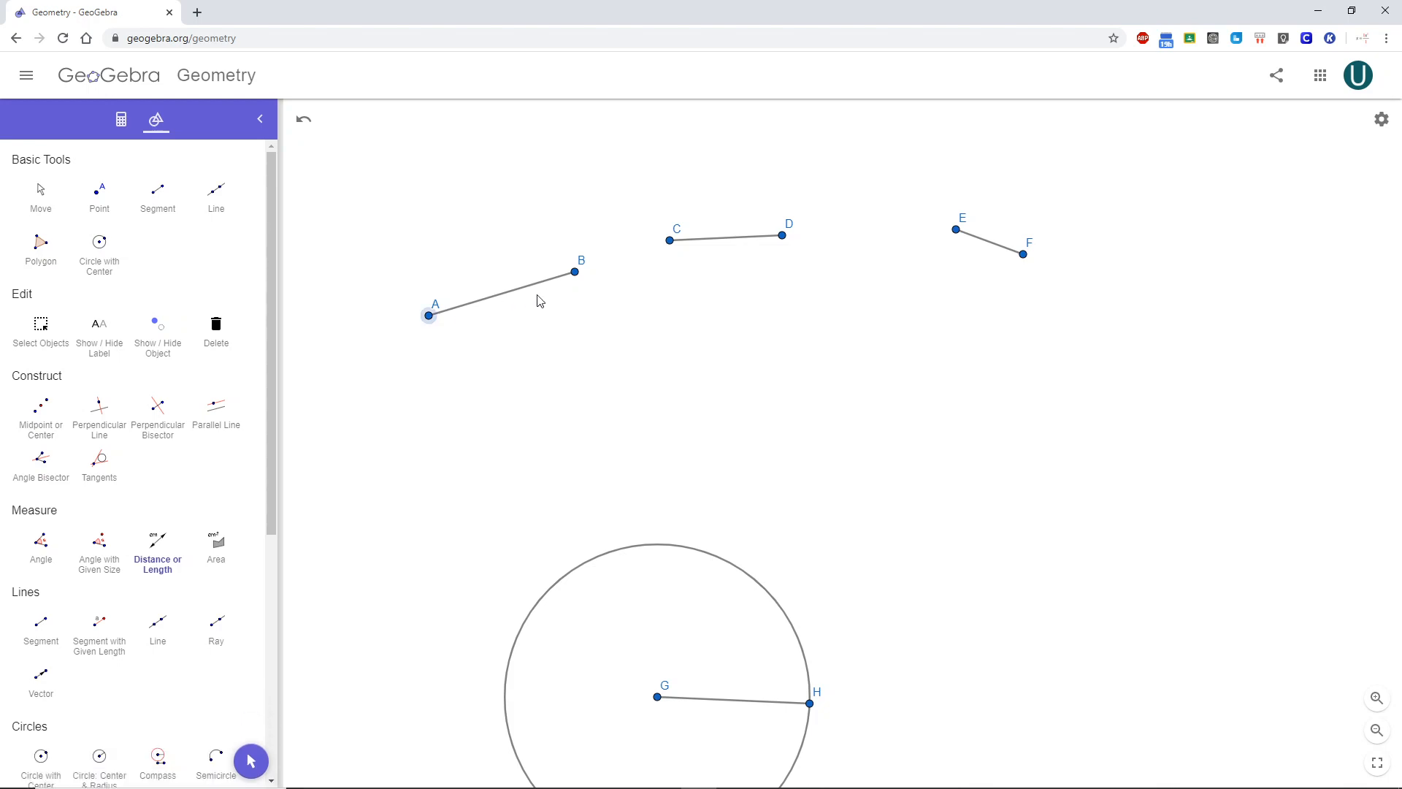
{"action": "left_click", "coordinate": [575, 273]}
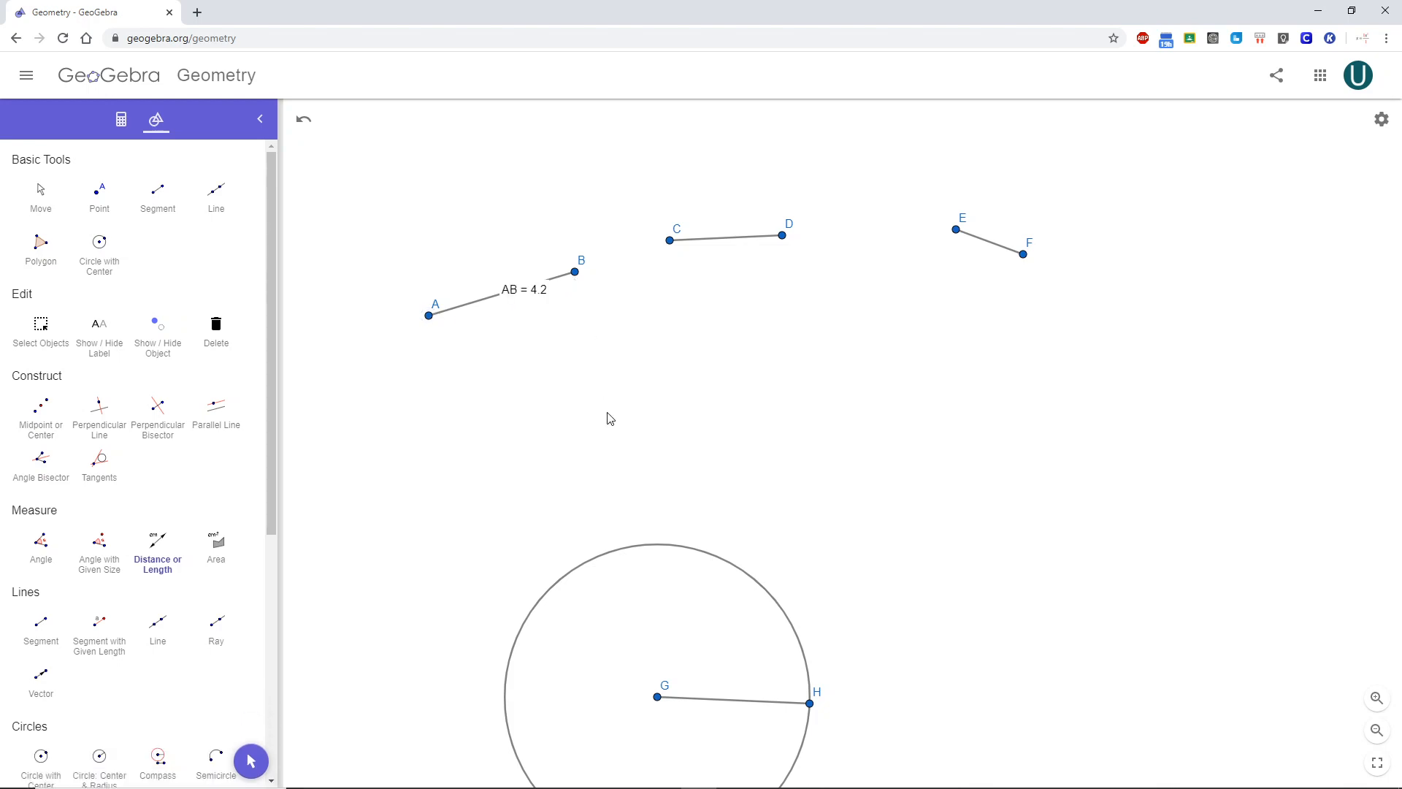
{"action": "left_click", "coordinate": [658, 698]}
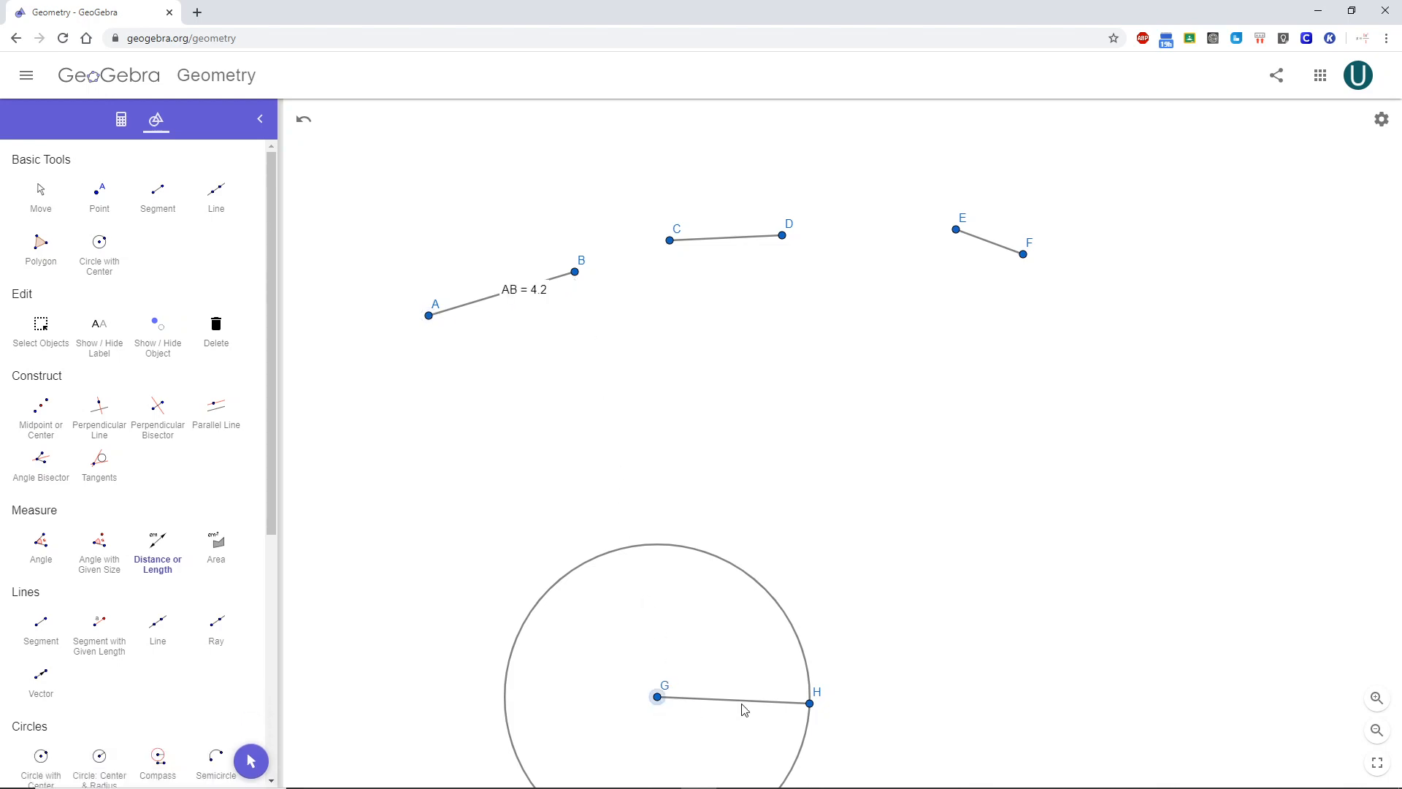
{"action": "left_click", "coordinate": [811, 704]}
Step: Construct a second Compass circle centered at point G with a radius equal to the length of CD
{"action": "scroll", "coordinate": [150, 584], "scroll_direction": "down", "scroll_amount": 1}
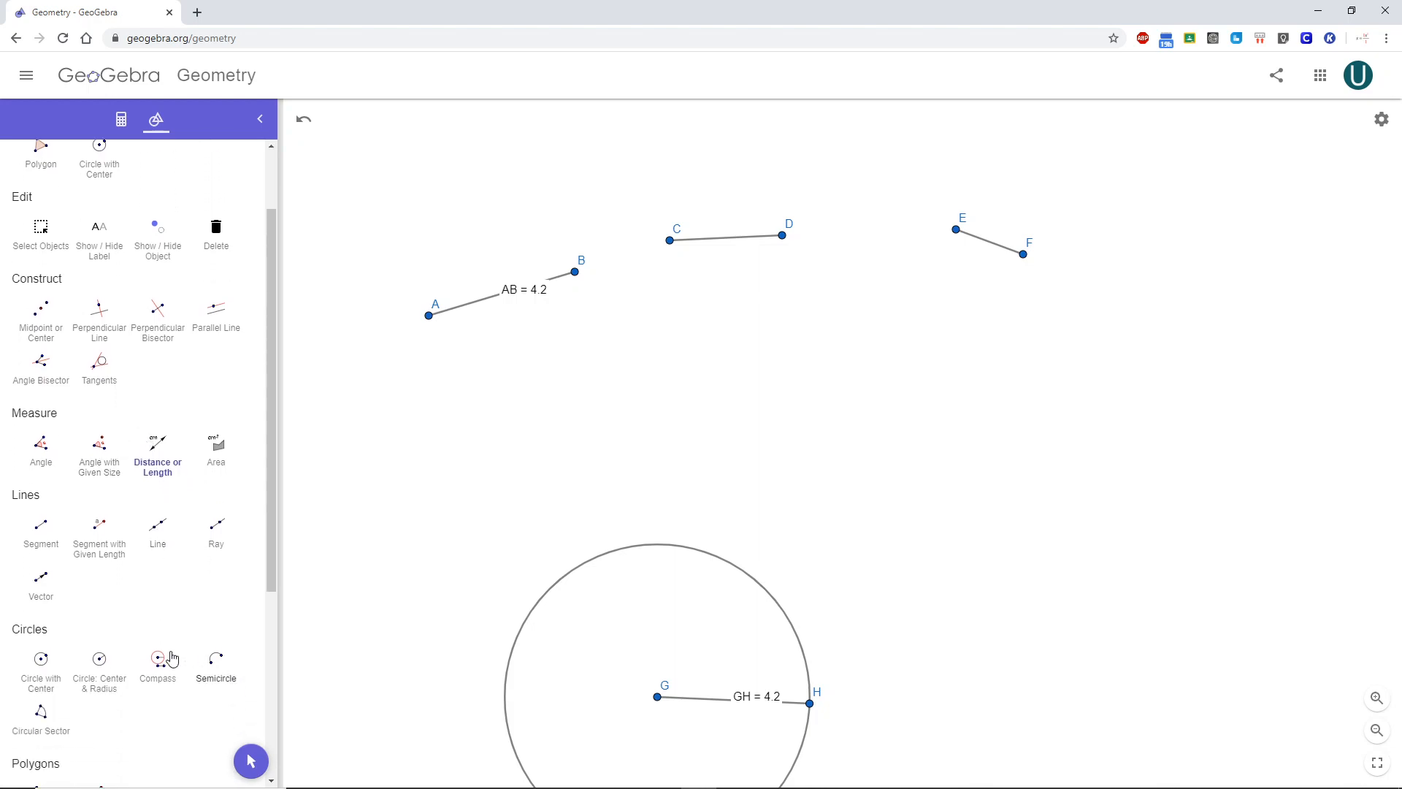
{"action": "left_click", "coordinate": [172, 659]}
{"action": "left_click", "coordinate": [670, 241]}
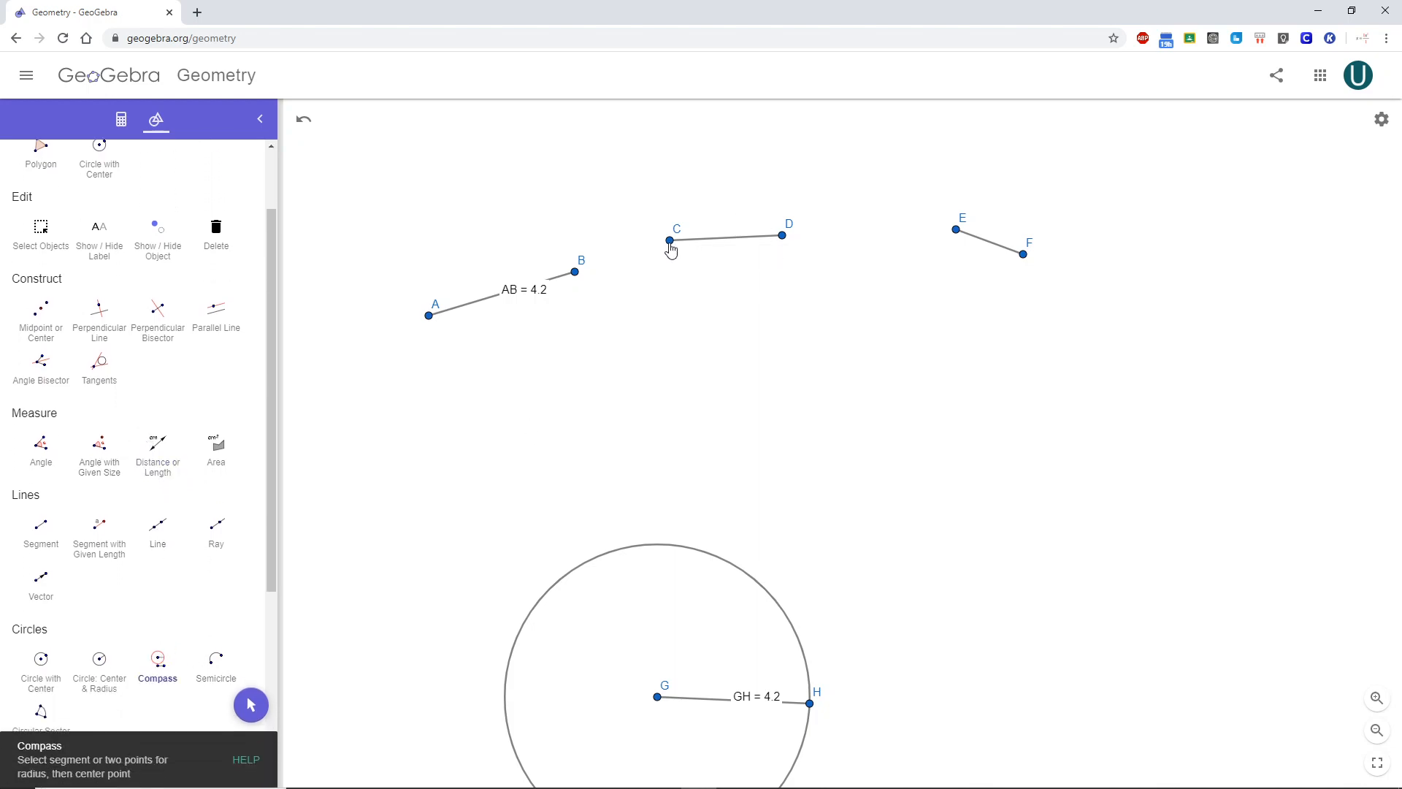
{"action": "left_click", "coordinate": [781, 237]}
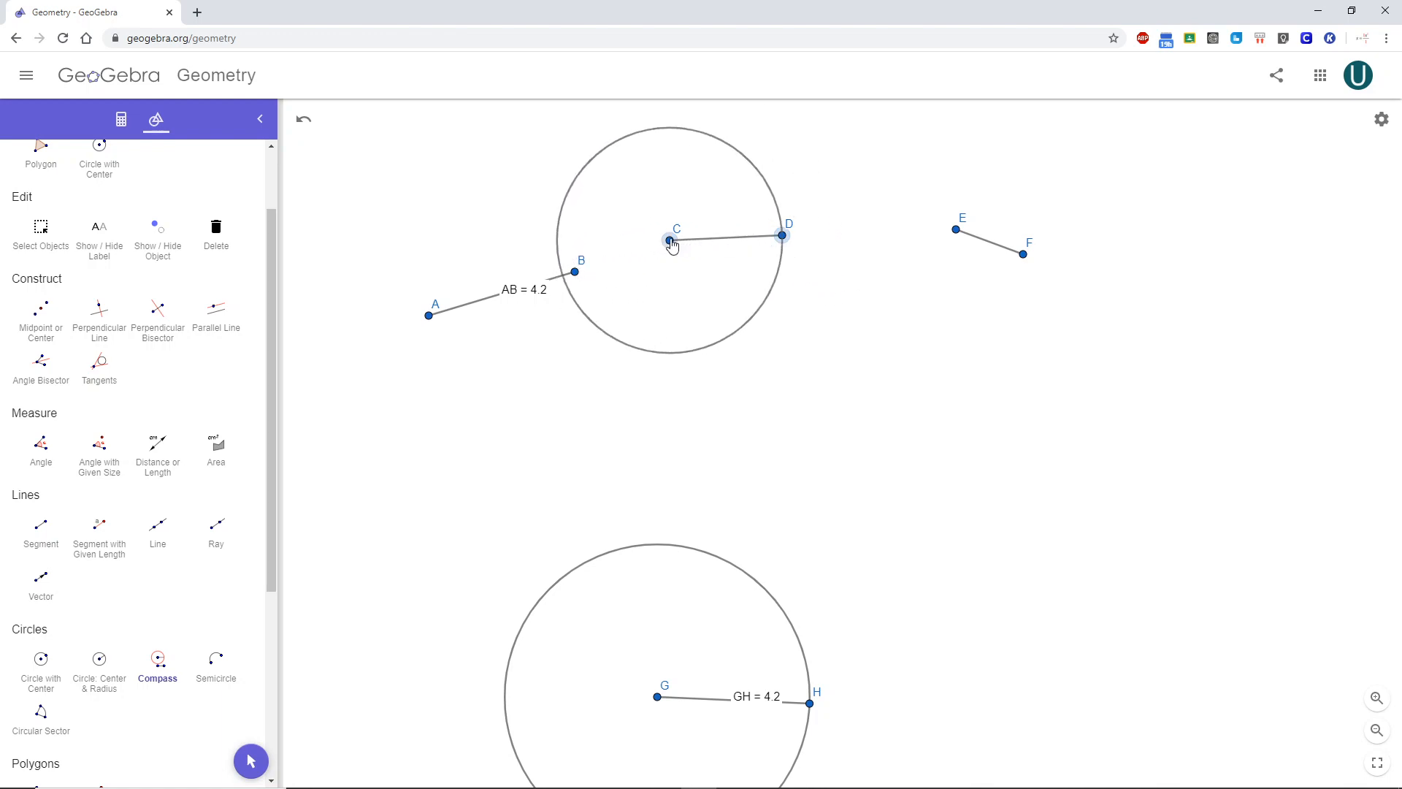
{"action": "left_click", "coordinate": [657, 698]}
Step: Construct a Compass circle centered at point H with a radius equal to the length of EF
{"action": "scroll", "coordinate": [847, 612], "scroll_direction": "down", "scroll_amount": 1}
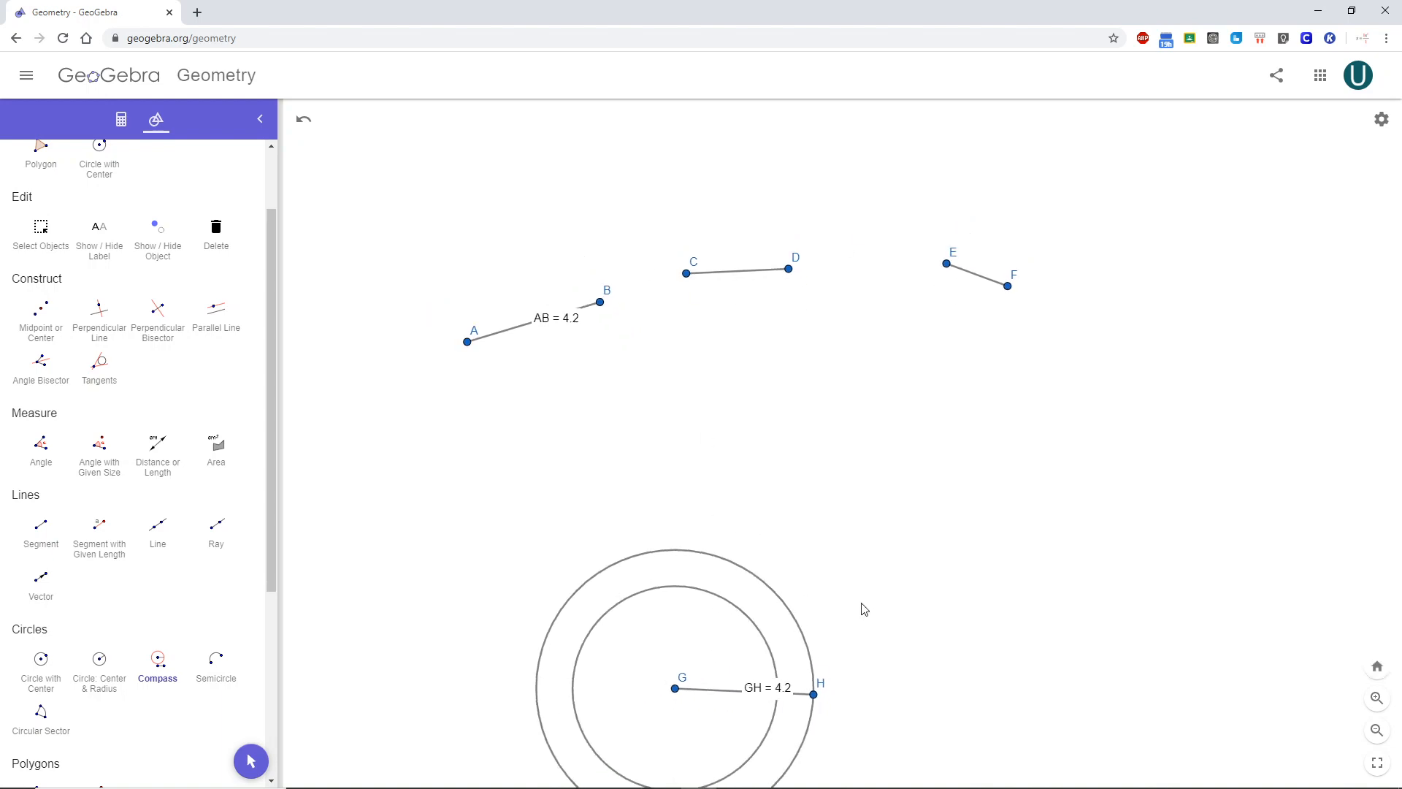
{"action": "scroll", "coordinate": [93, 329], "scroll_direction": "up", "scroll_amount": 3}
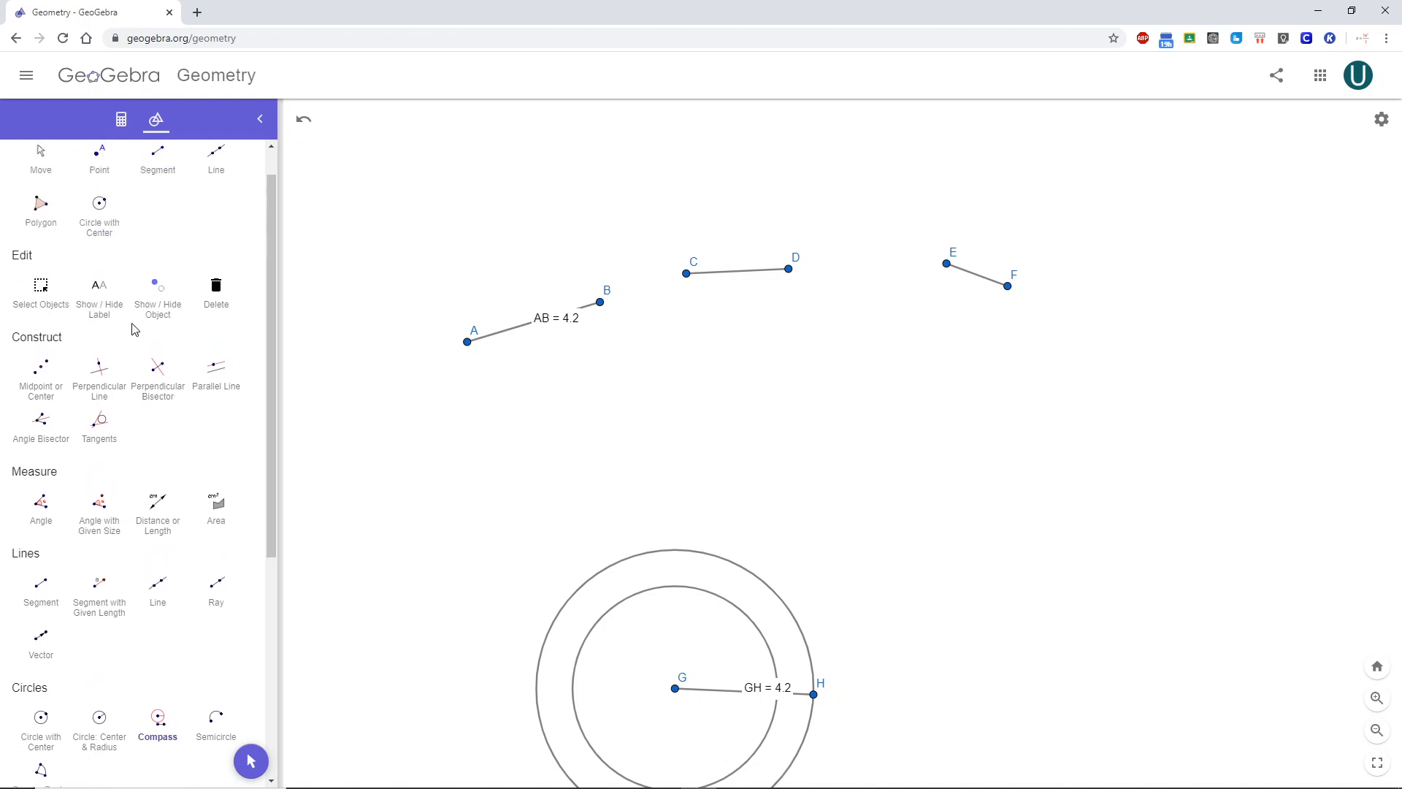
{"action": "left_click", "coordinate": [41, 199]}
{"action": "left_click_drag", "start_coordinate": [679, 421], "coordinate": [663, 341]}
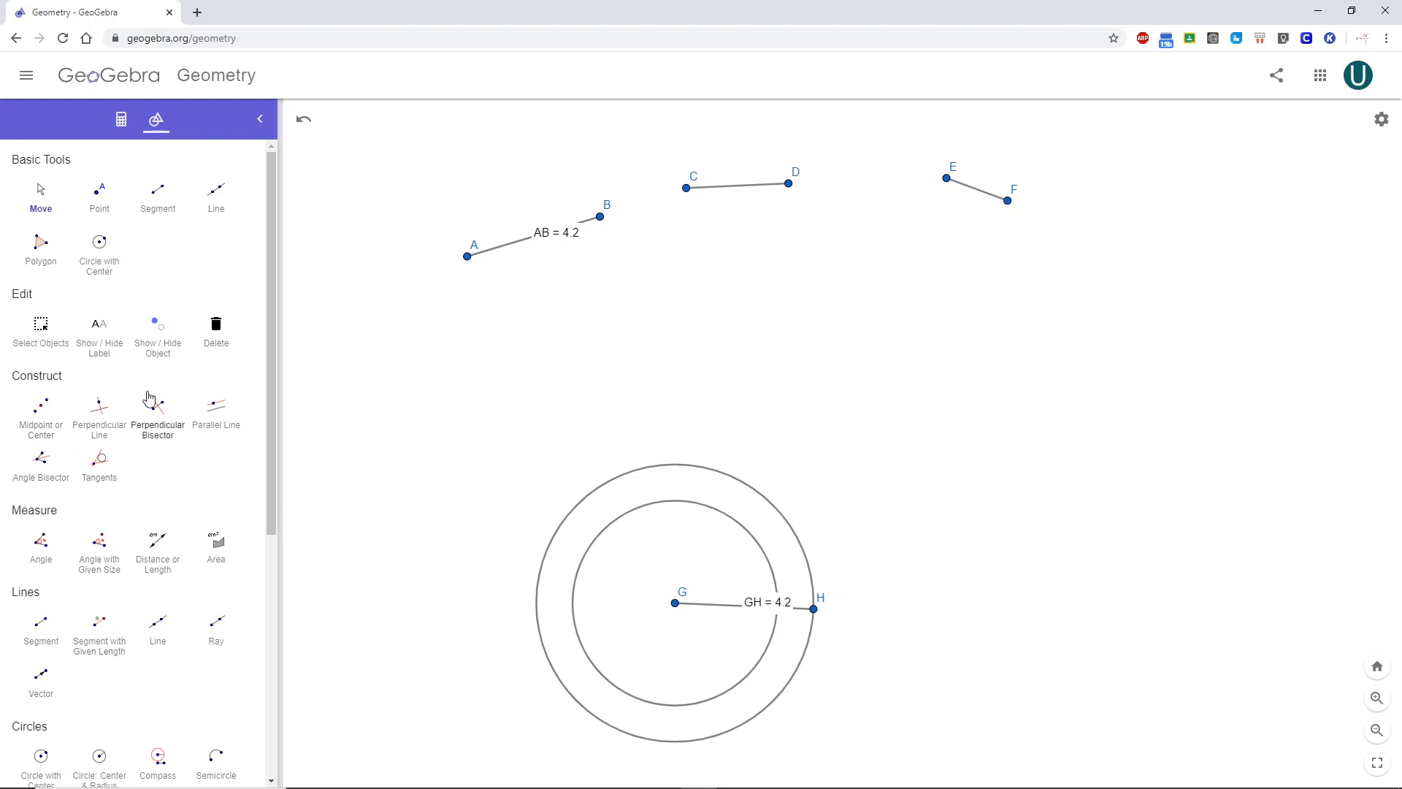
{"action": "scroll", "coordinate": [149, 453], "scroll_direction": "down", "scroll_amount": 2}
{"action": "left_click", "coordinate": [158, 659]}
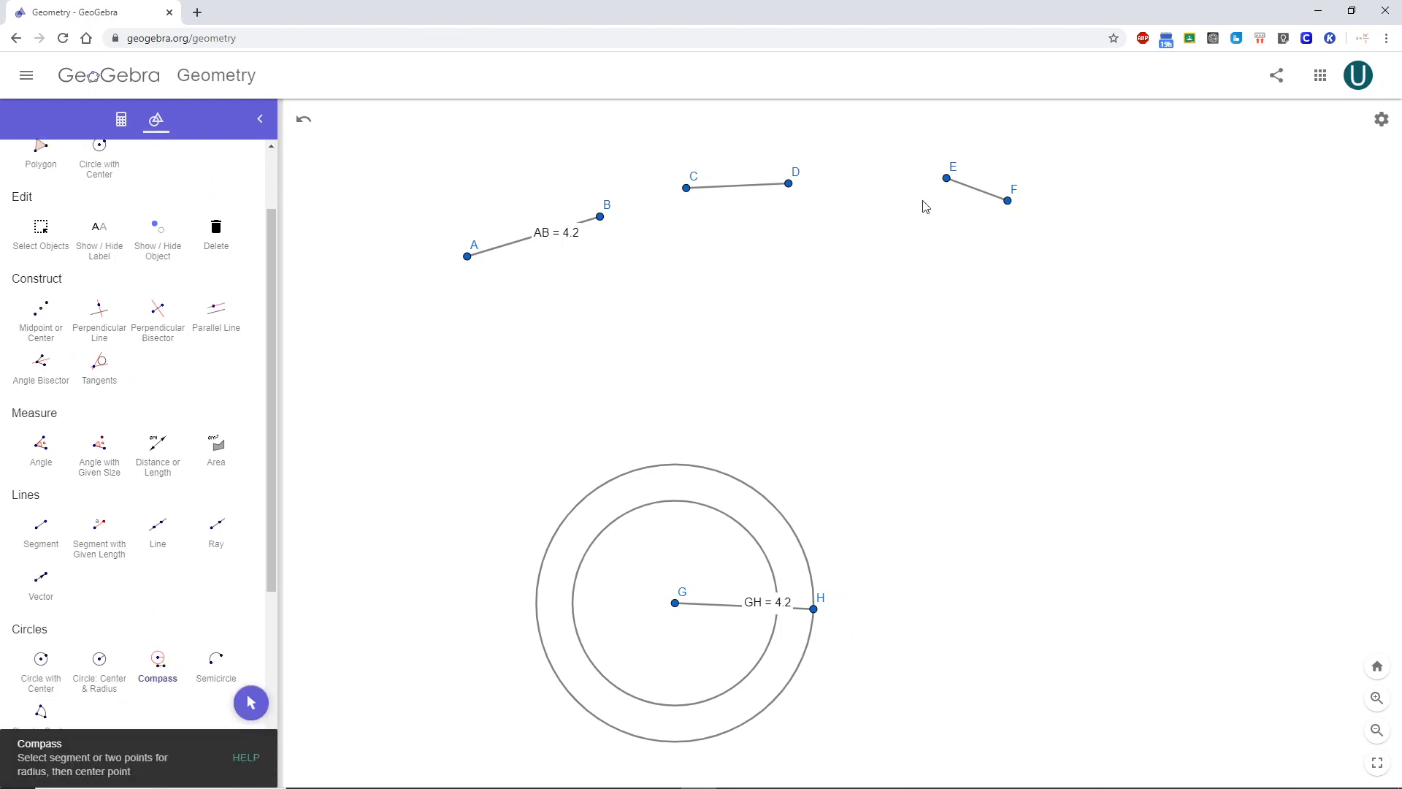
{"action": "left_click", "coordinate": [946, 178]}
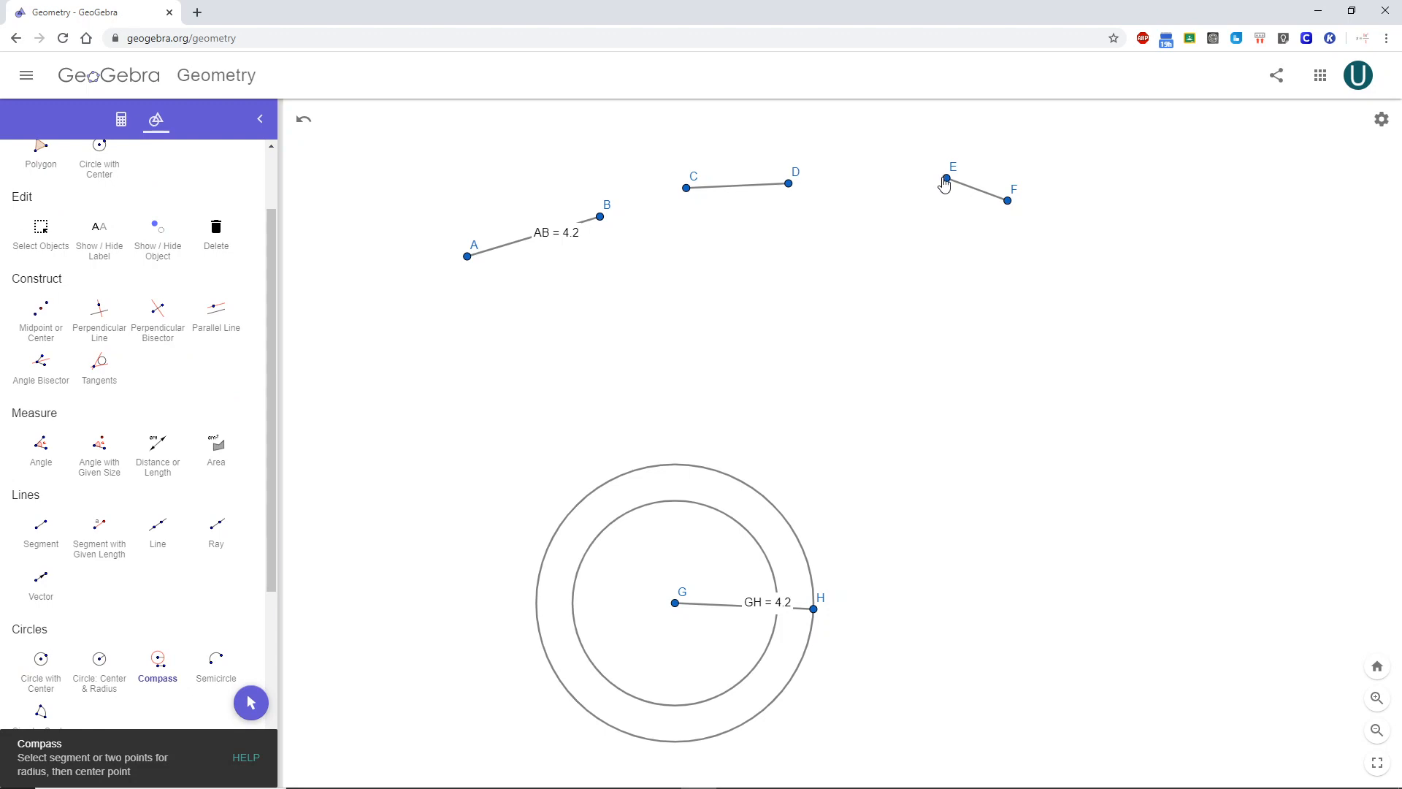
{"action": "left_click", "coordinate": [1007, 202]}
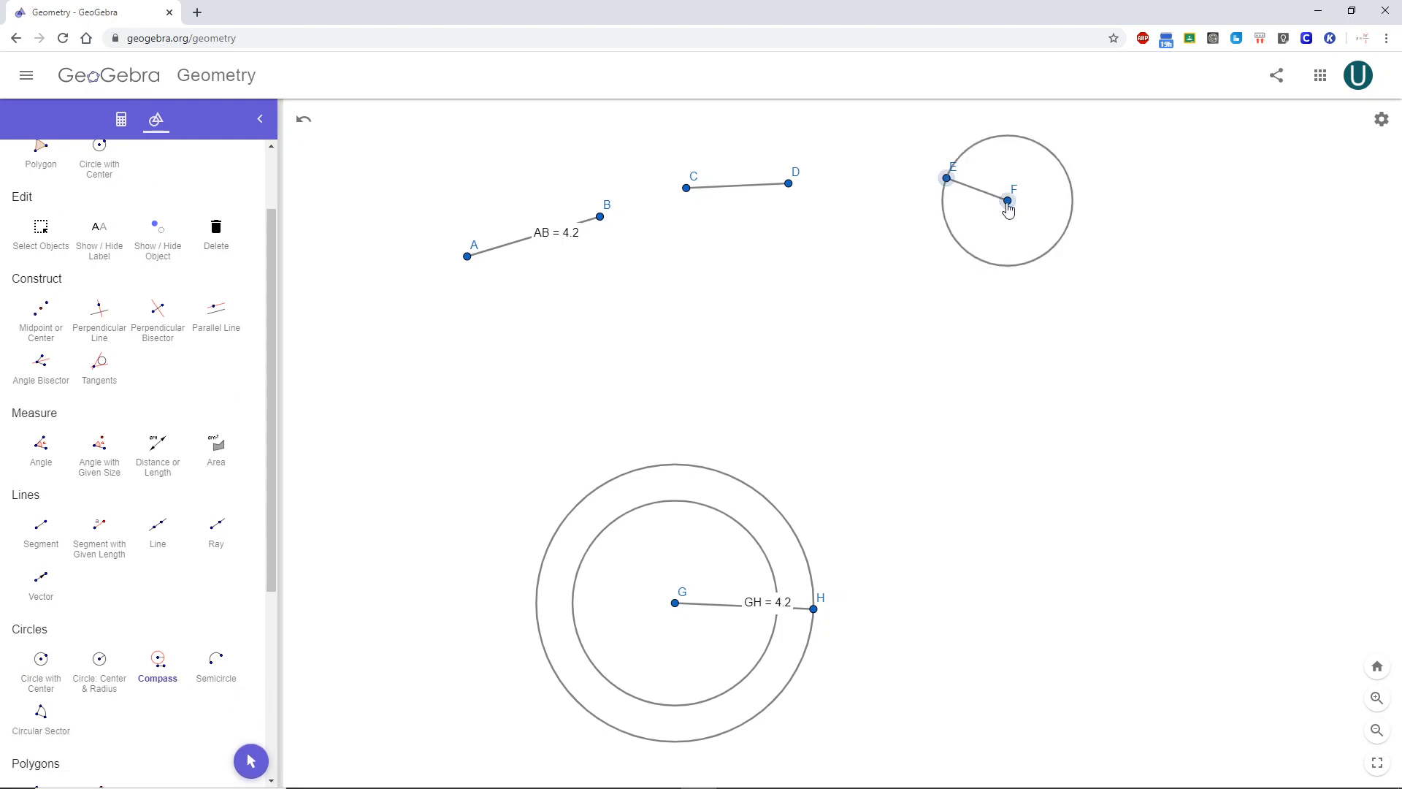
{"action": "left_click", "coordinate": [814, 611]}
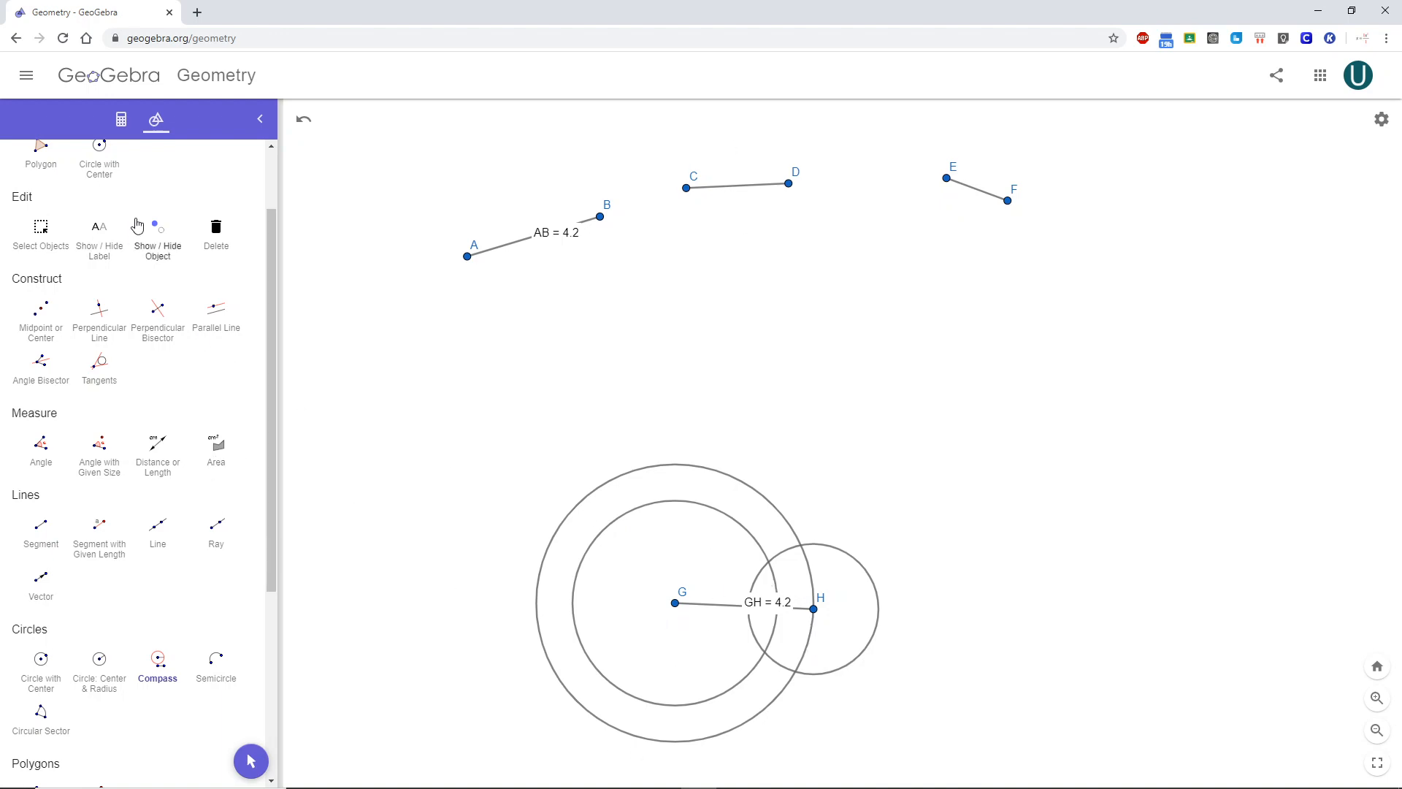
{"action": "scroll", "coordinate": [139, 227], "scroll_direction": "up", "scroll_amount": 2}
{"action": "left_click", "coordinate": [99, 197]}
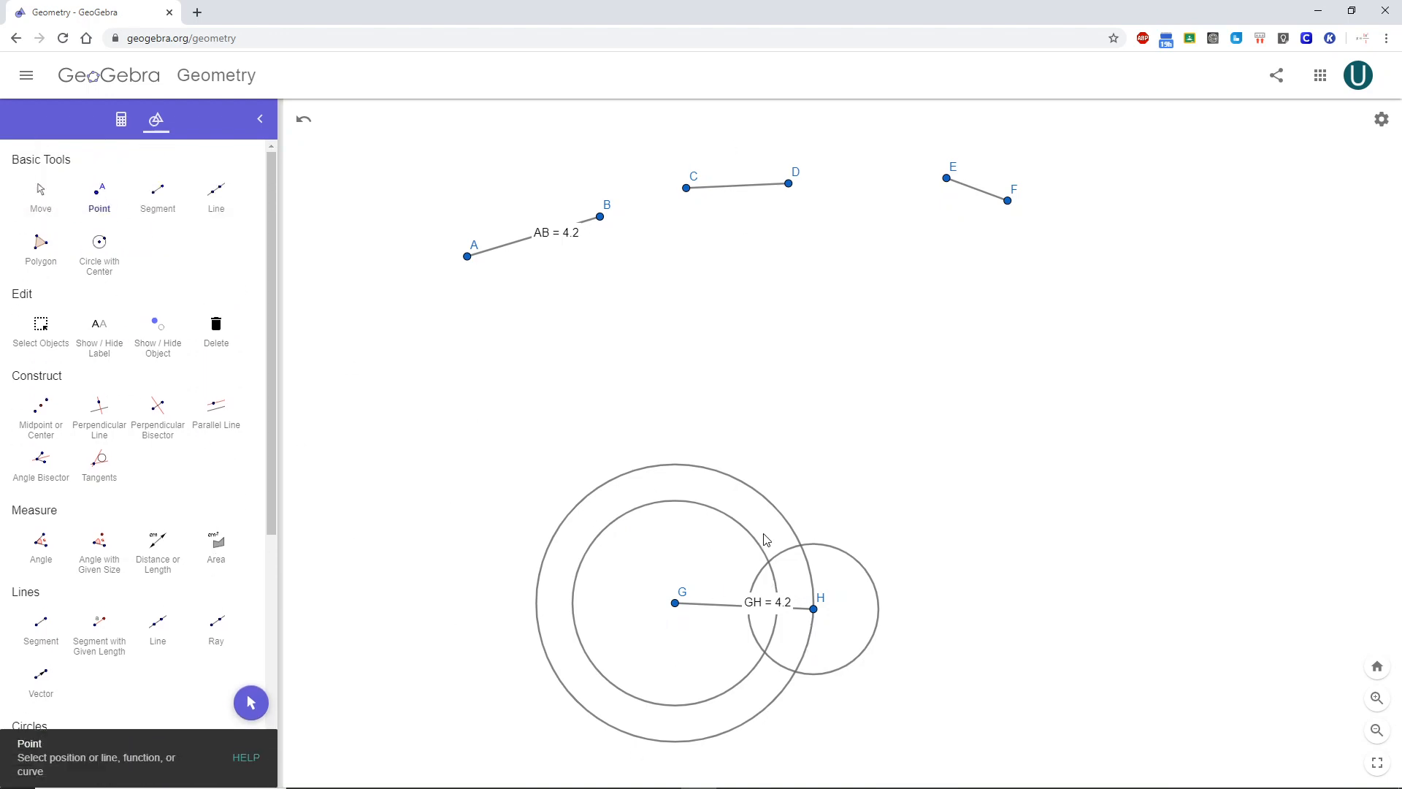
{"action": "left_click", "coordinate": [770, 565]}
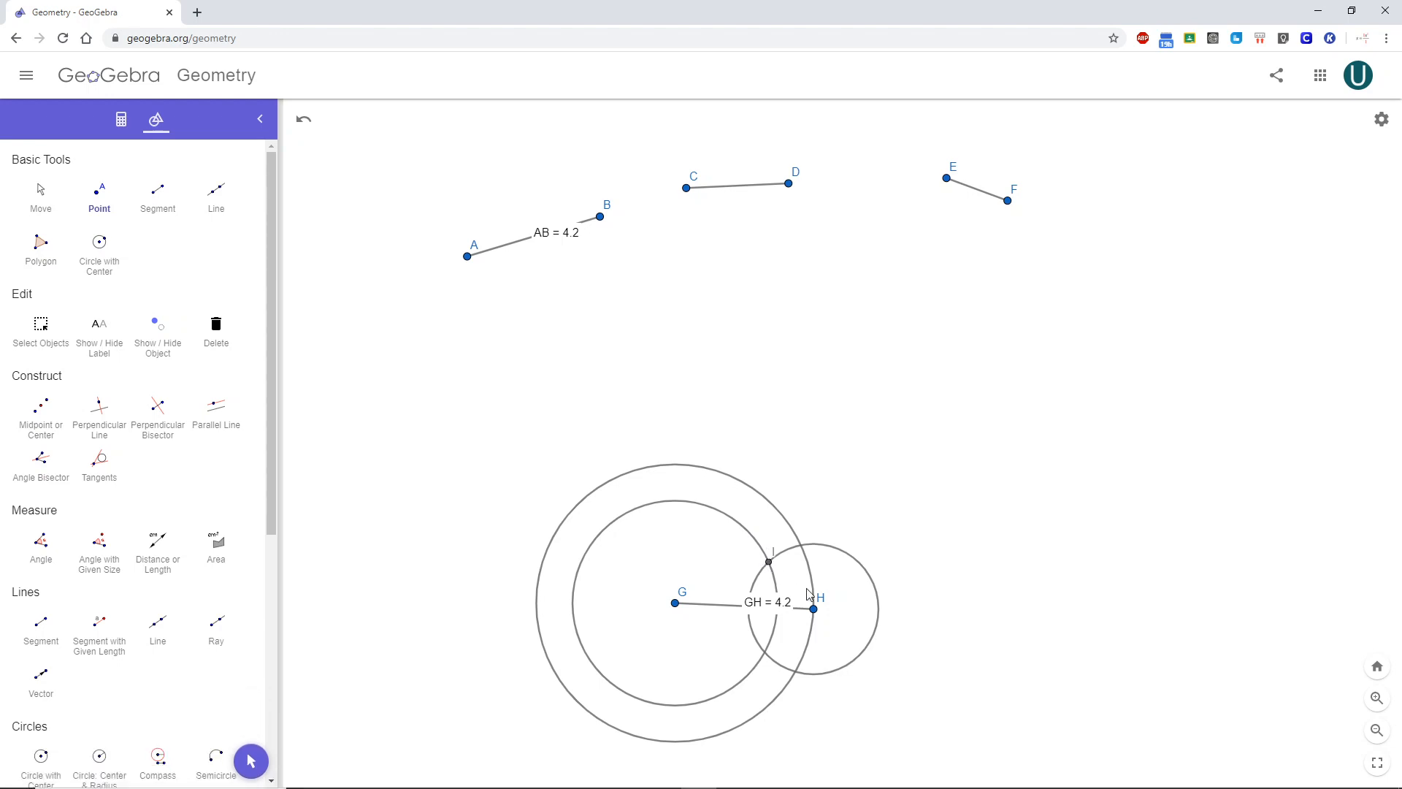
{"action": "left_click", "coordinate": [304, 120]}
{"action": "scroll", "coordinate": [737, 578], "scroll_direction": "up", "scroll_amount": 5}
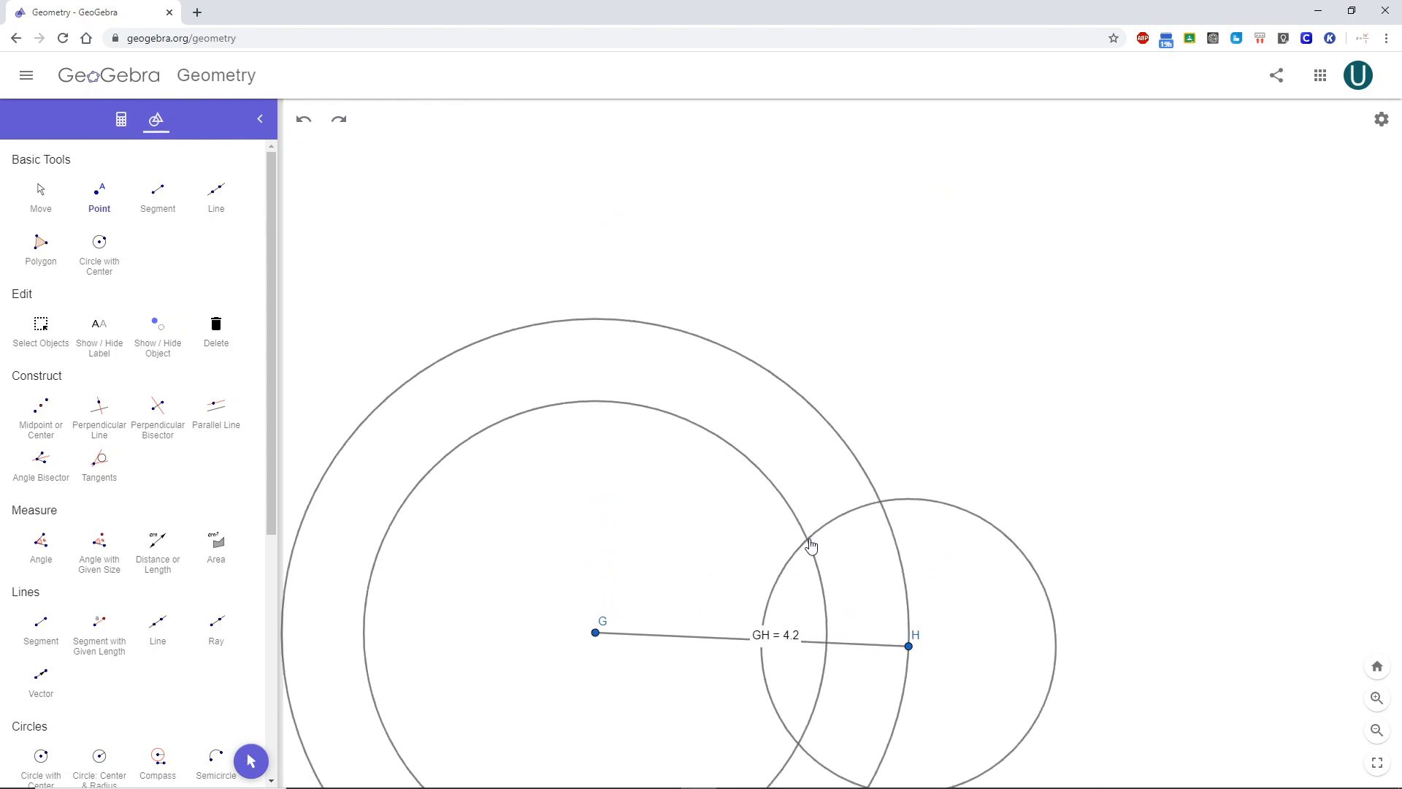
{"action": "left_click", "coordinate": [809, 542]}
{"action": "scroll", "coordinate": [834, 582], "scroll_direction": "up", "scroll_amount": 3}
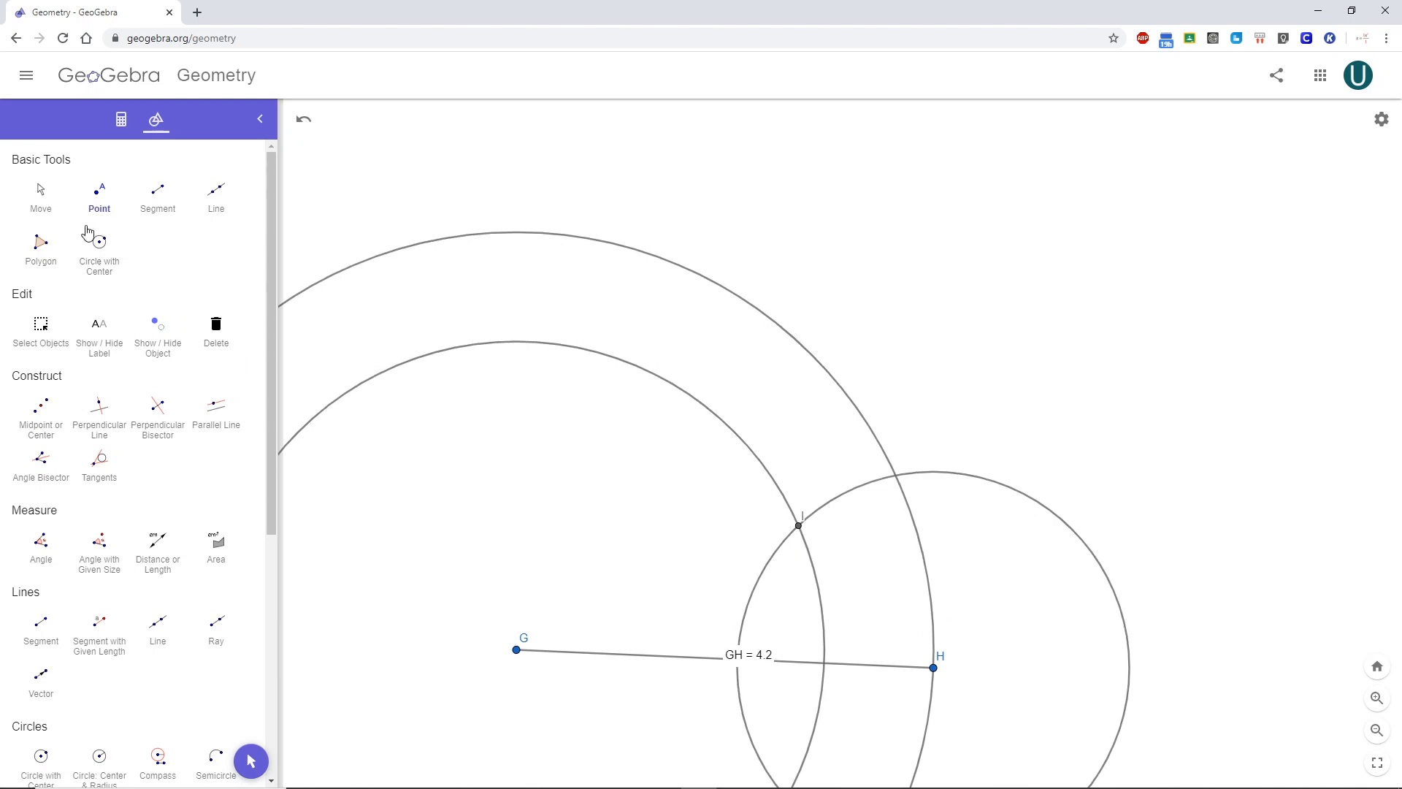
{"action": "scroll", "coordinate": [168, 263], "scroll_direction": "down", "scroll_amount": 1}
{"action": "scroll", "coordinate": [714, 492], "scroll_direction": "down", "scroll_amount": 1}
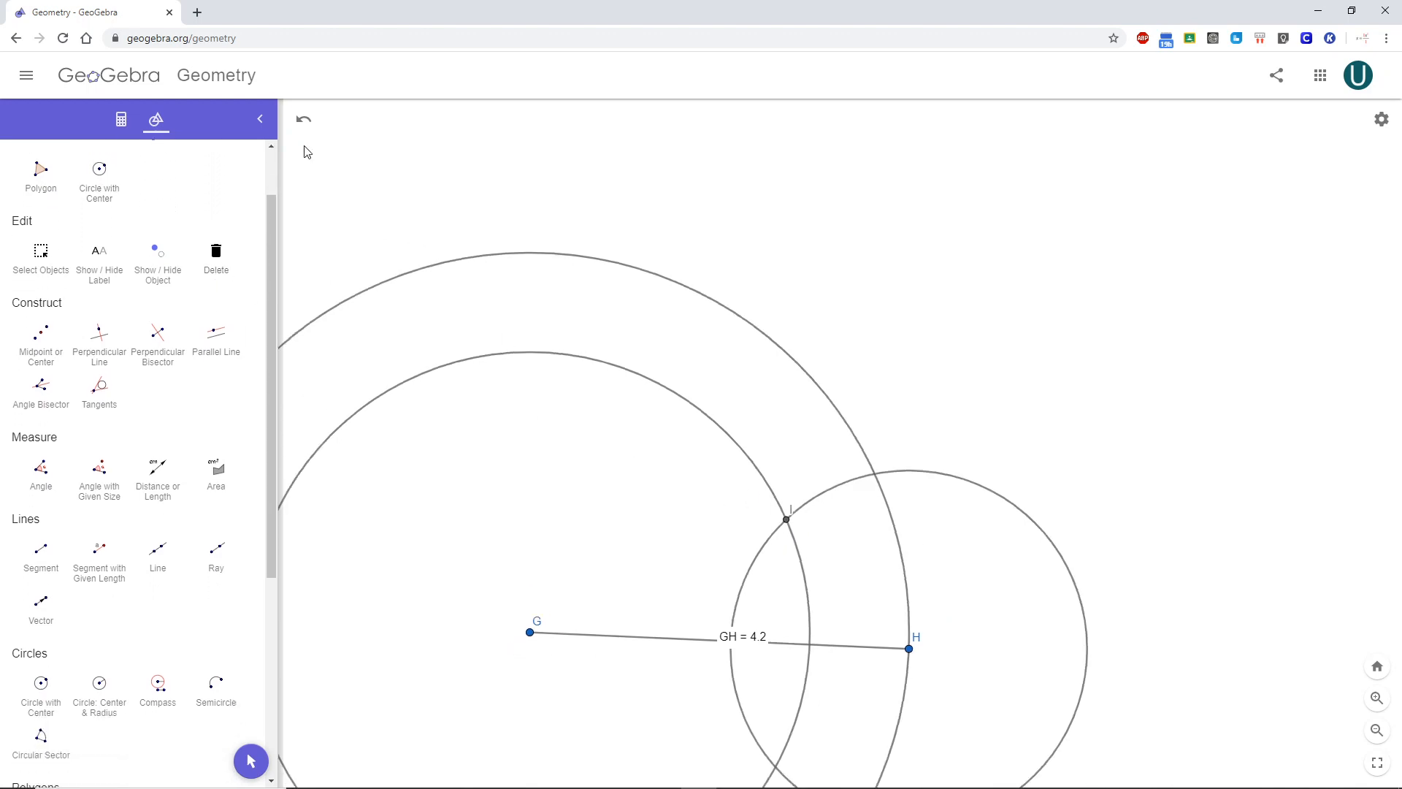
{"action": "left_click", "coordinate": [304, 122]}
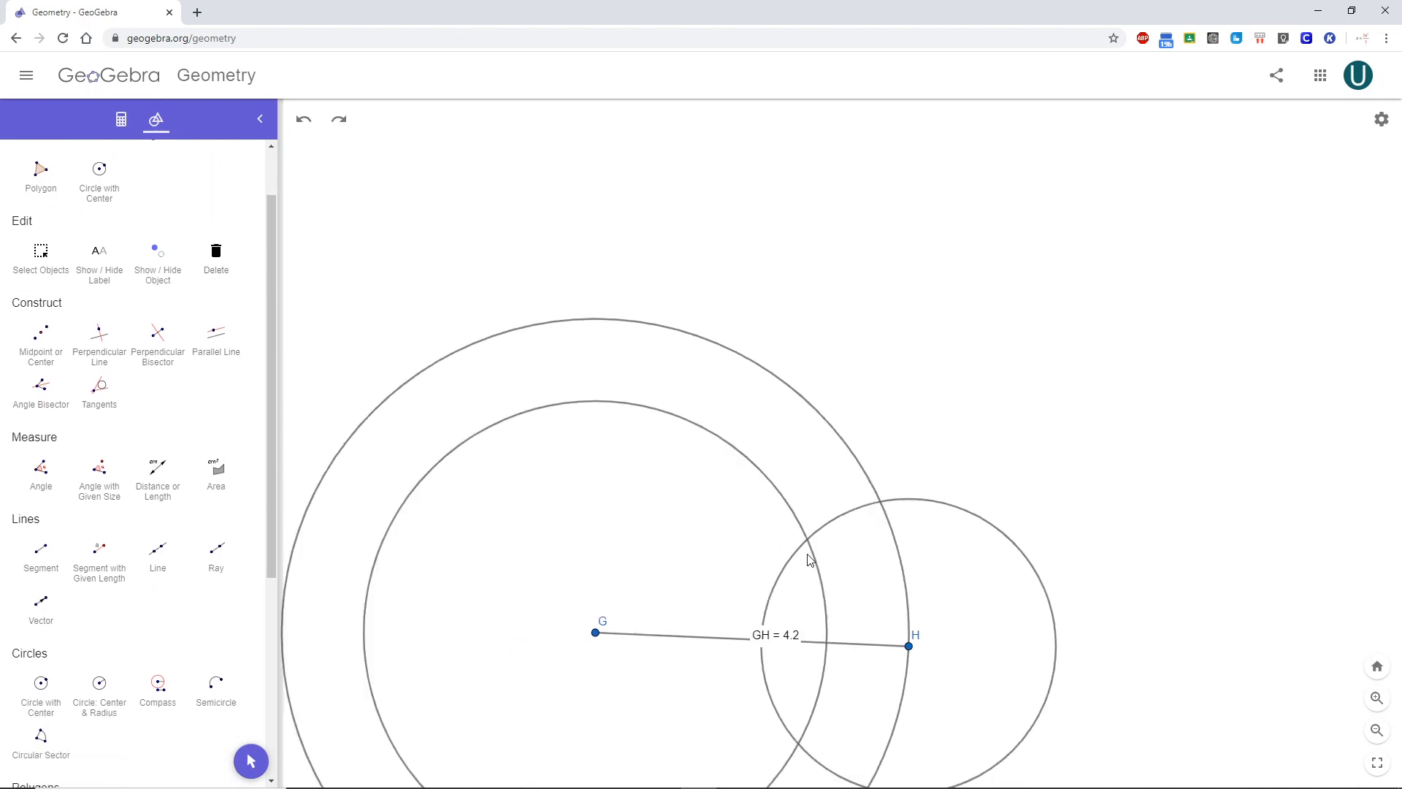
Step: Place a point at the upper intersection of the smaller circle around G and the circle around H
{"action": "scroll", "coordinate": [808, 559], "scroll_direction": "up", "scroll_amount": 12}
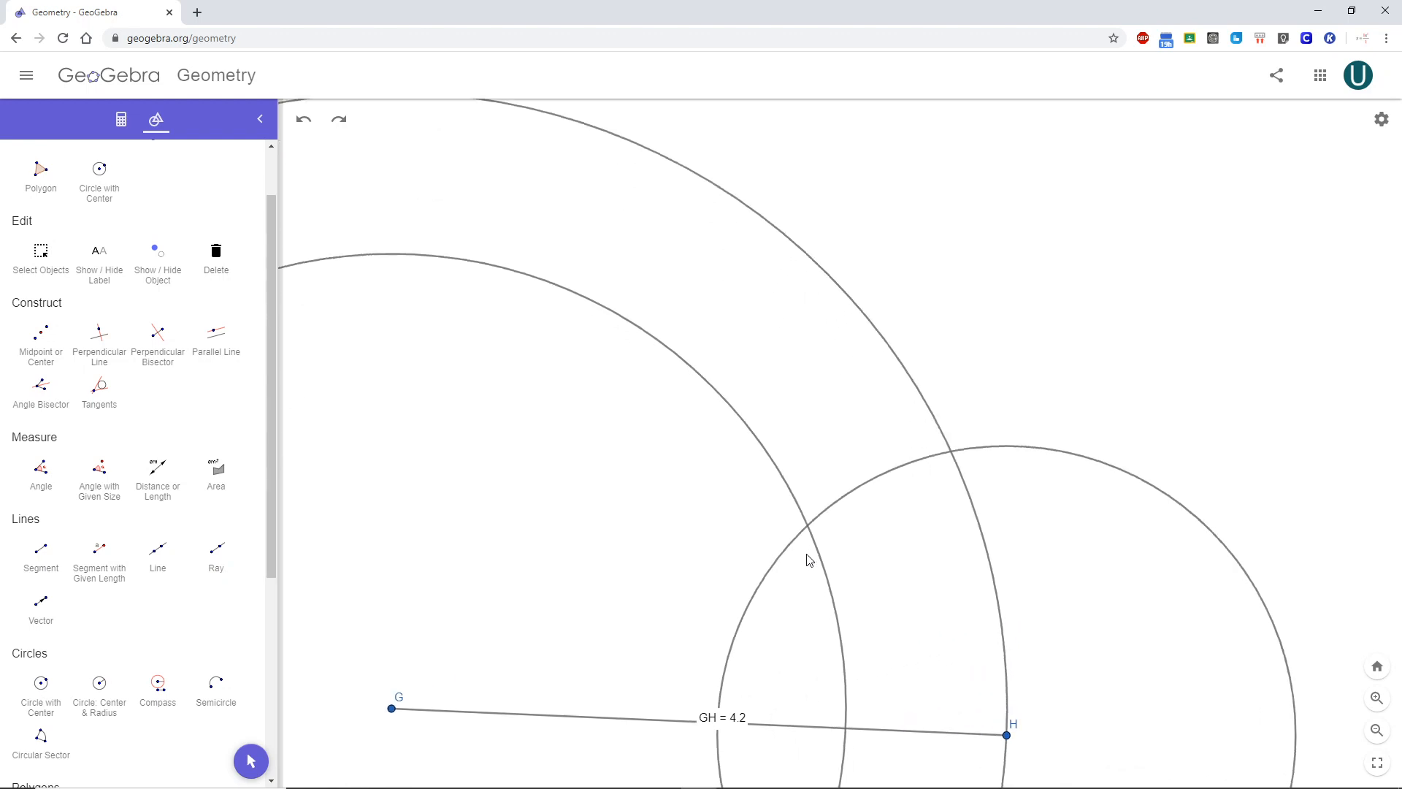
{"action": "left_click", "coordinate": [812, 517]}
{"action": "scroll", "coordinate": [711, 520], "scroll_direction": "down", "scroll_amount": 10}
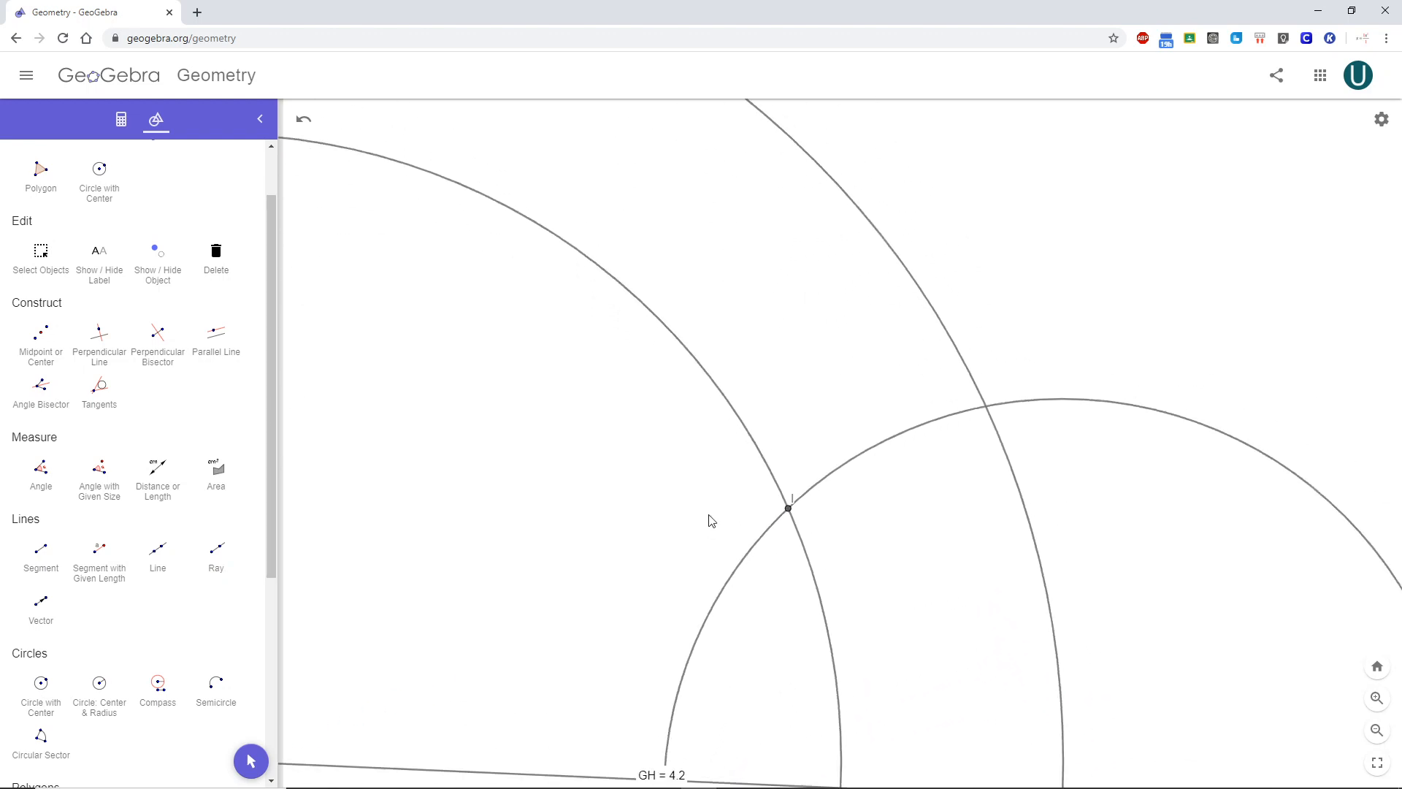
Step: Draw a segment from point G to intersection point I
{"action": "scroll", "coordinate": [88, 285], "scroll_direction": "down", "scroll_amount": 1}
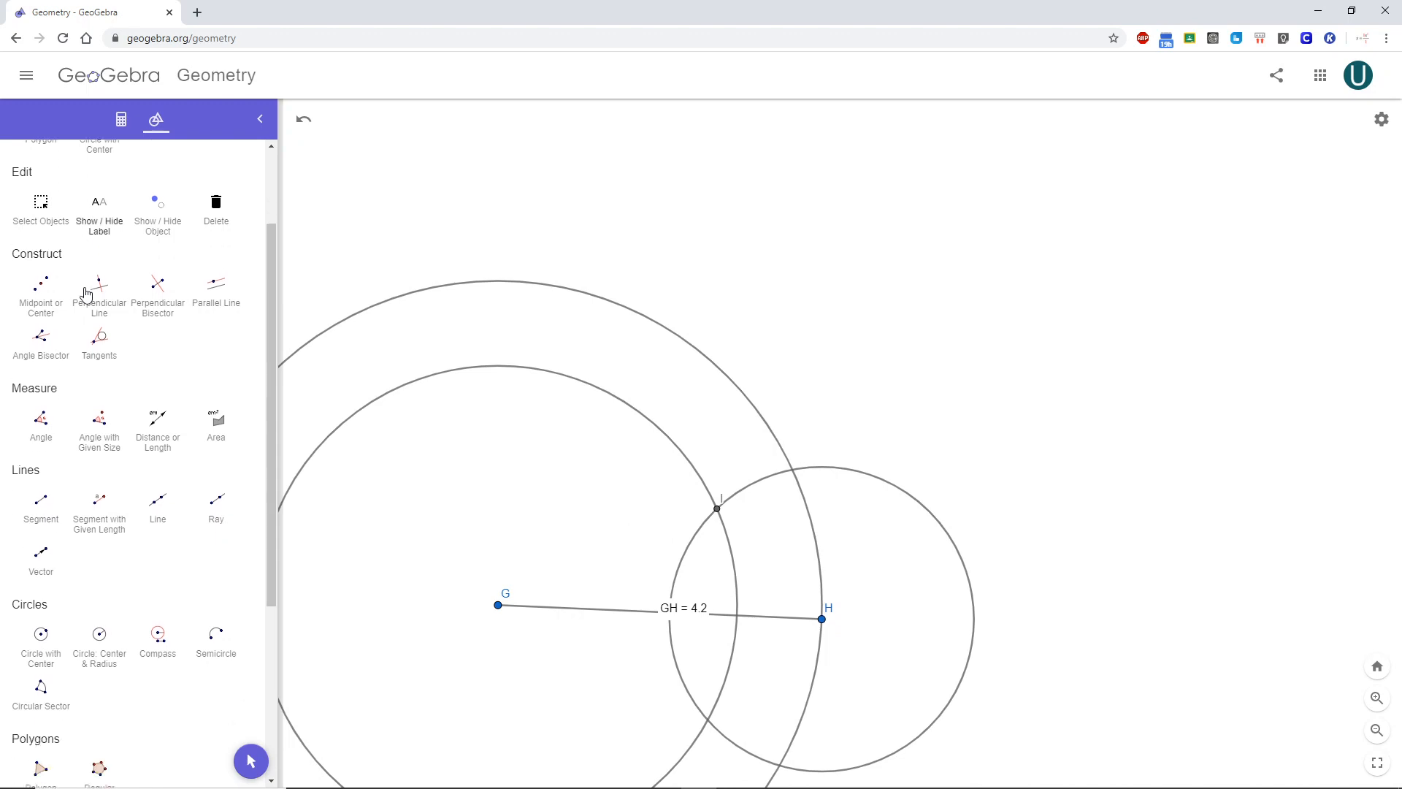
{"action": "scroll", "coordinate": [98, 292], "scroll_direction": "up", "scroll_amount": 2}
{"action": "left_click", "coordinate": [158, 191]}
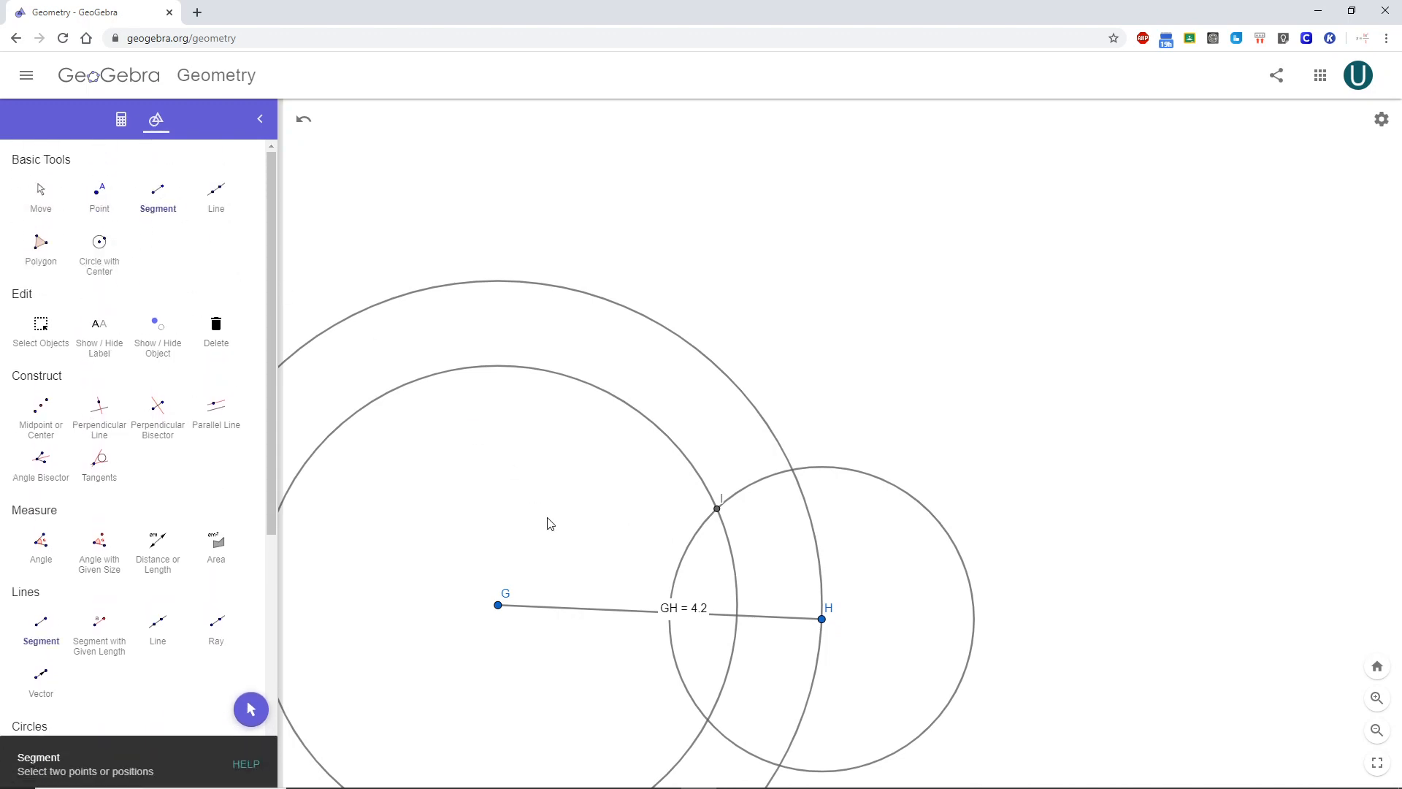
{"action": "left_click", "coordinate": [499, 606]}
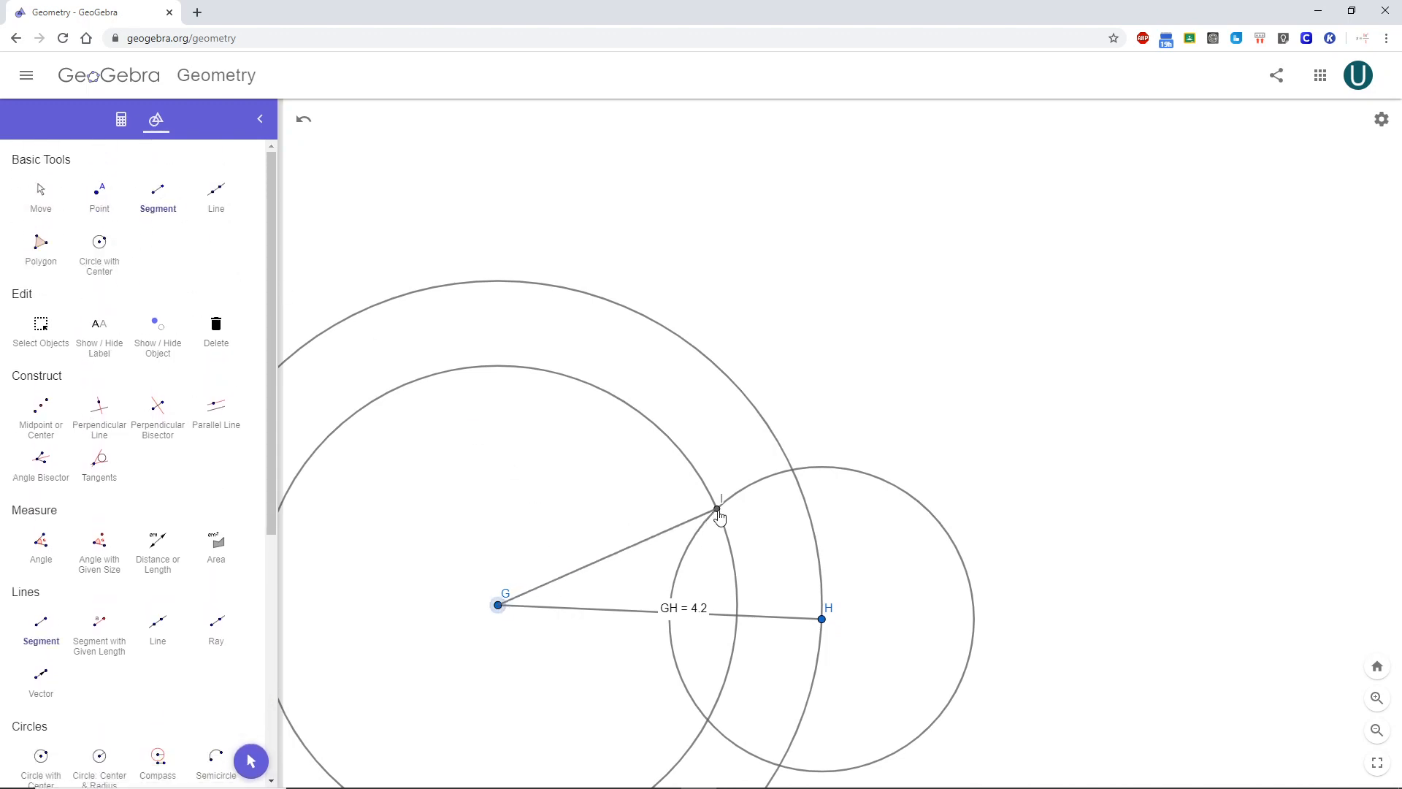
{"action": "left_click", "coordinate": [717, 508]}
Step: Measure the lengths CD and GI with the Distance or Length tool
{"action": "scroll", "coordinate": [620, 526], "scroll_direction": "down", "scroll_amount": 8}
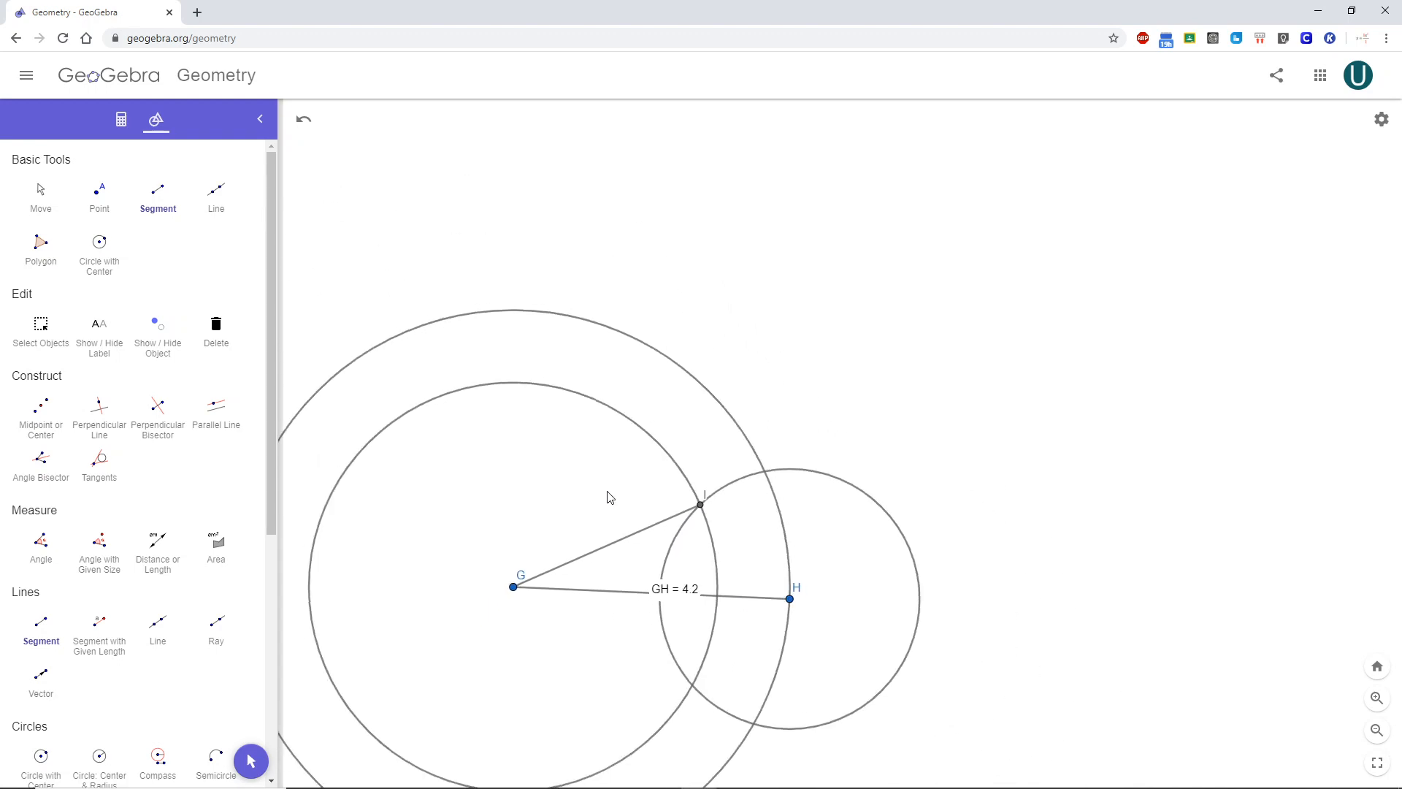
{"action": "scroll", "coordinate": [618, 486], "scroll_direction": "down", "scroll_amount": 1}
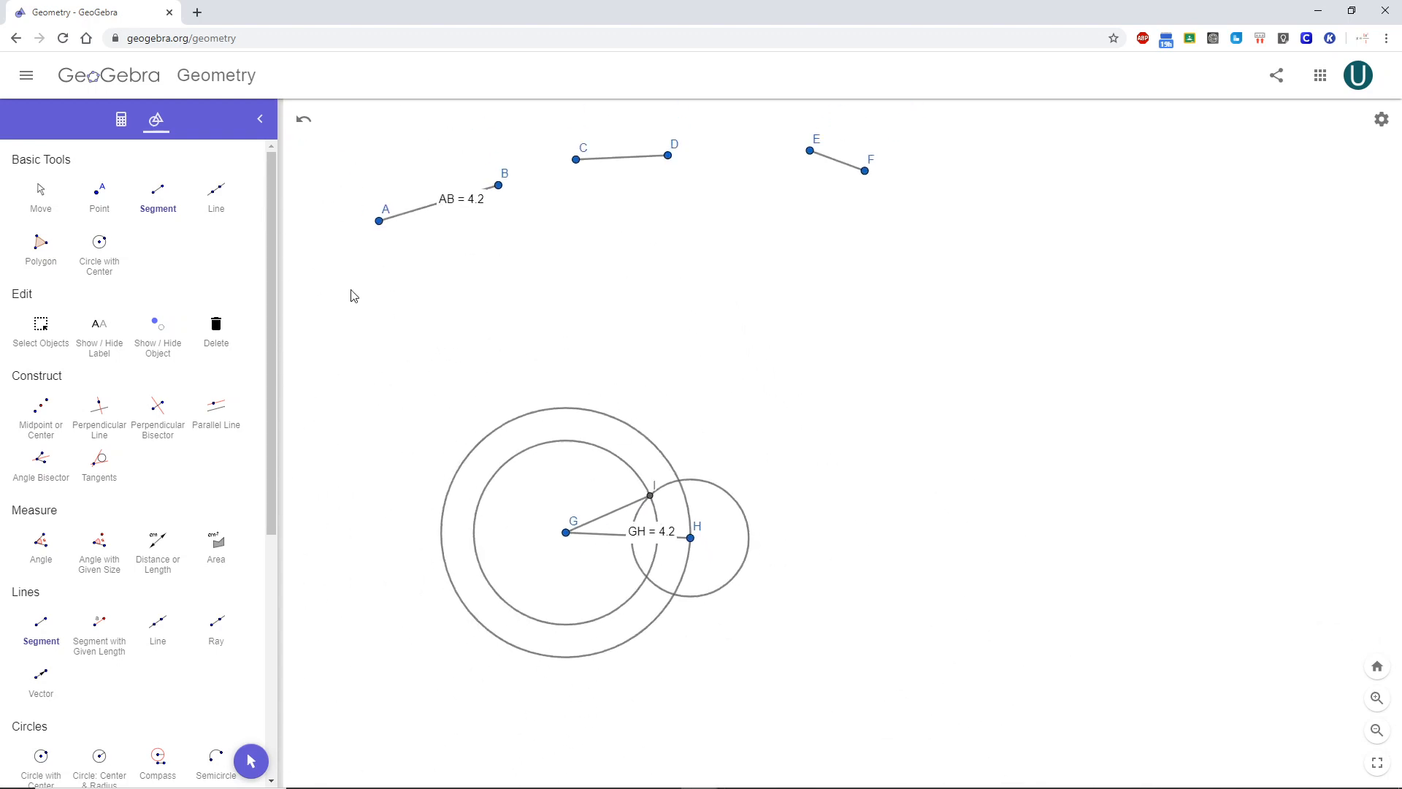
{"action": "left_click", "coordinate": [156, 560]}
{"action": "left_click", "coordinate": [576, 162]}
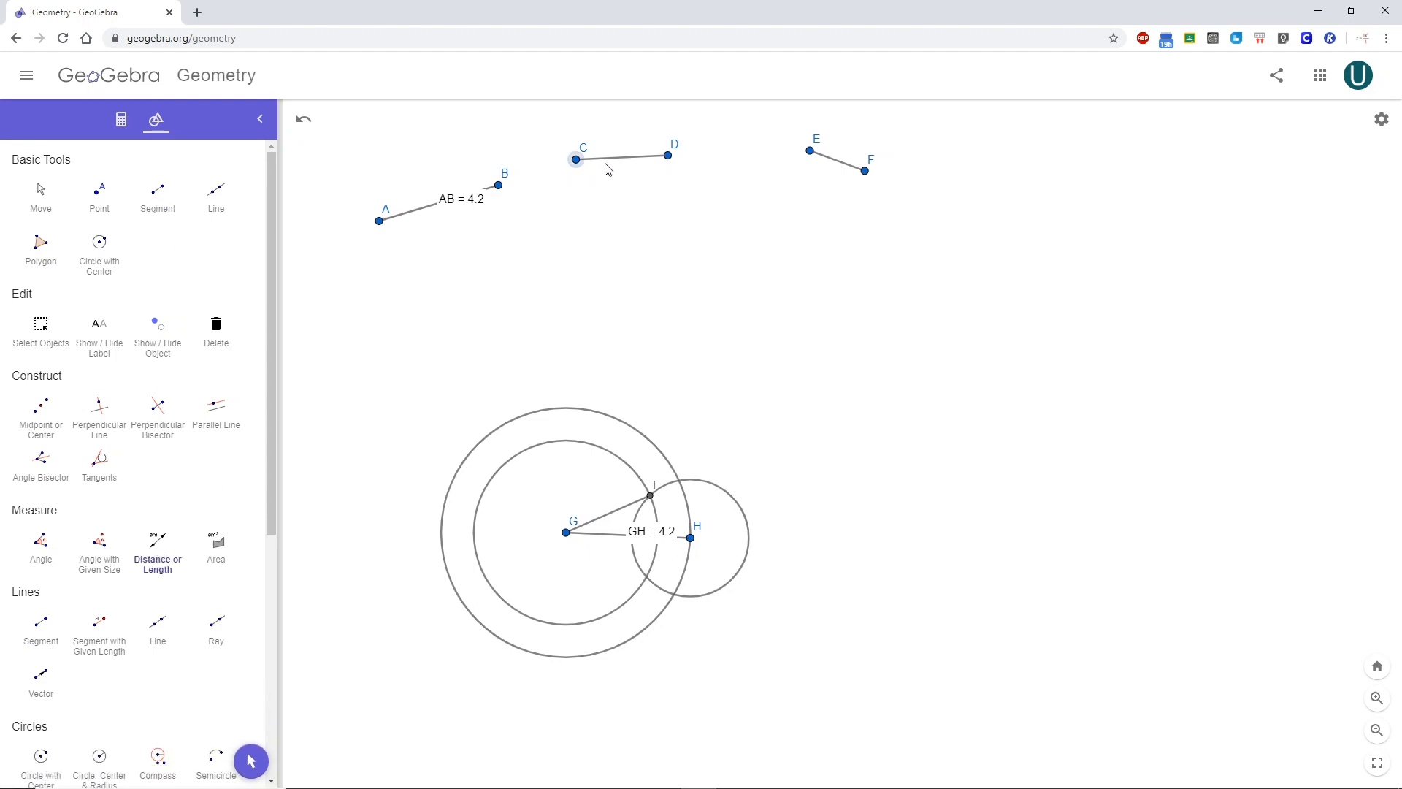
{"action": "left_click", "coordinate": [667, 156]}
{"action": "left_click", "coordinate": [567, 537]}
{"action": "left_click", "coordinate": [650, 498]}
{"action": "scroll", "coordinate": [531, 401], "scroll_direction": "up", "scroll_amount": 3}
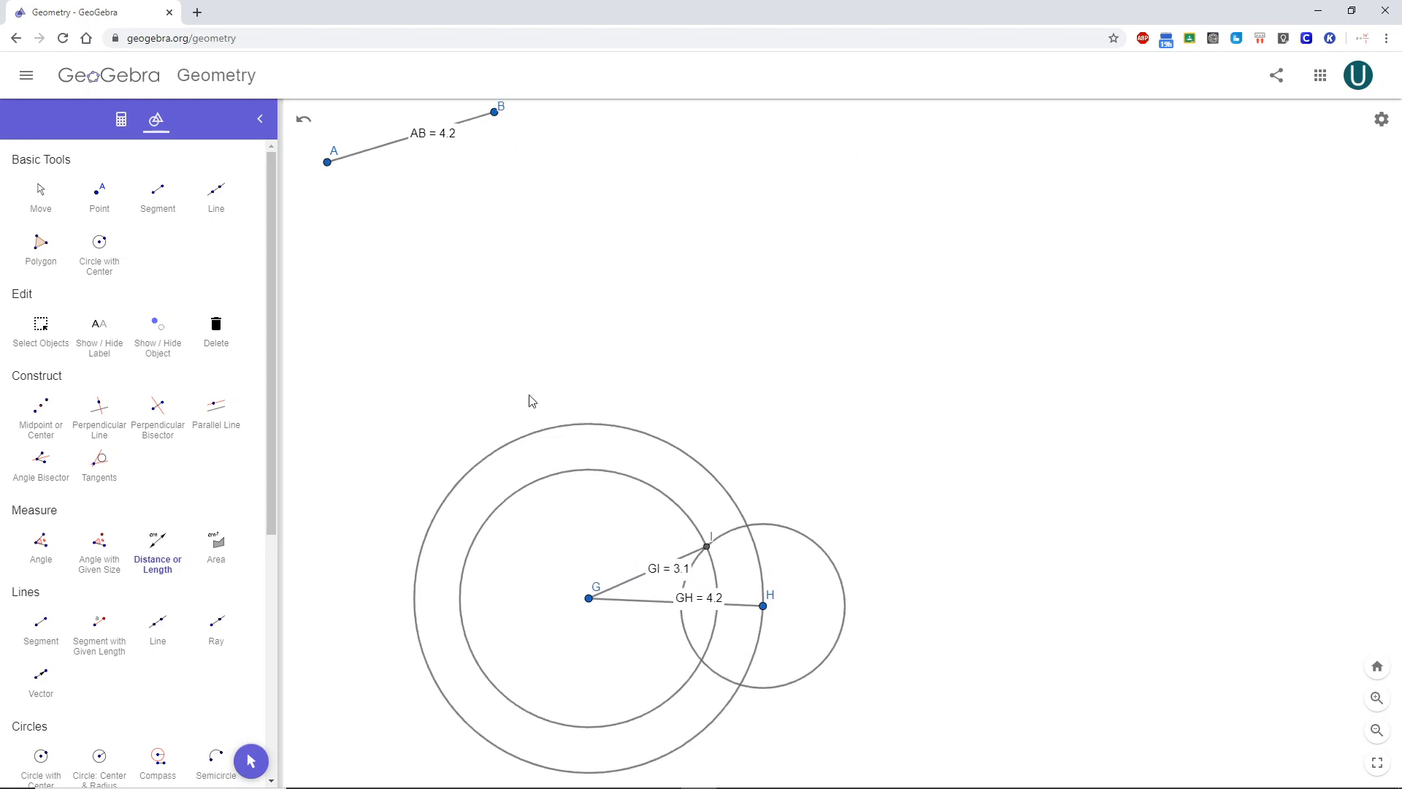
{"action": "scroll", "coordinate": [591, 423], "scroll_direction": "down", "scroll_amount": 2}
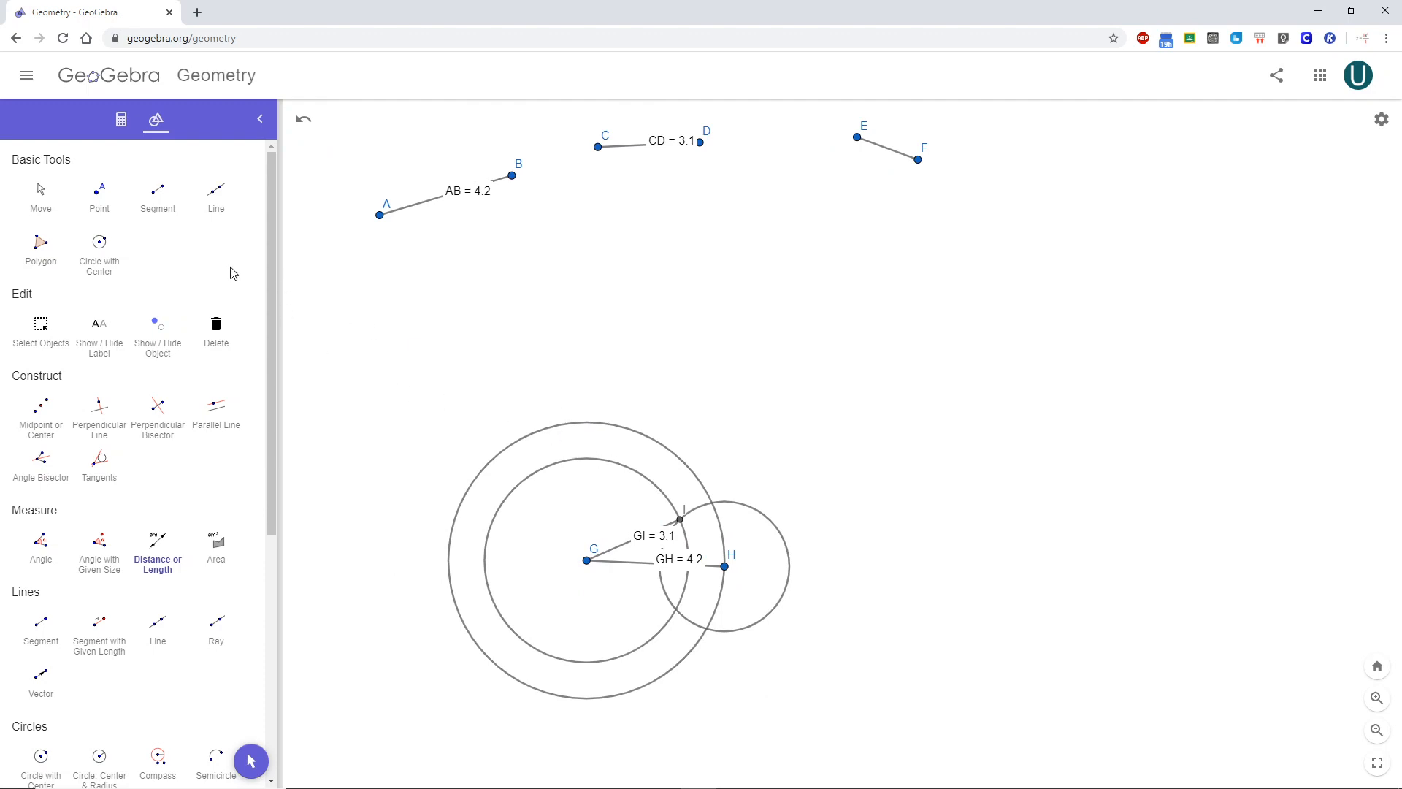
Step: Draw a segment from point I to point H to close the triangle
{"action": "left_click", "coordinate": [157, 191]}
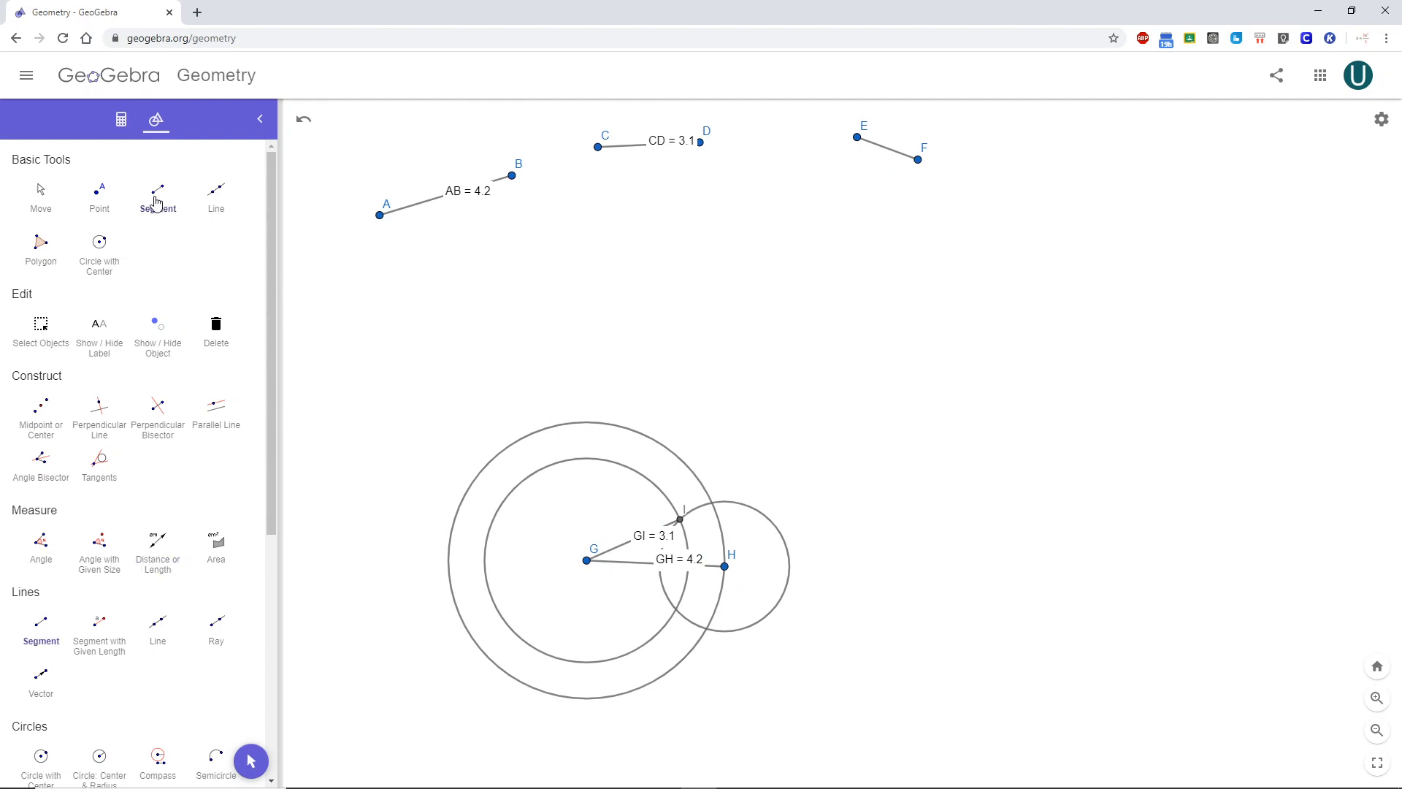
{"action": "left_click", "coordinate": [680, 520]}
{"action": "left_click", "coordinate": [725, 567]}
Step: Measure the lengths EF and IH with the Distance or Length tool, shifting the EF label clear of point F
{"action": "left_click", "coordinate": [157, 544]}
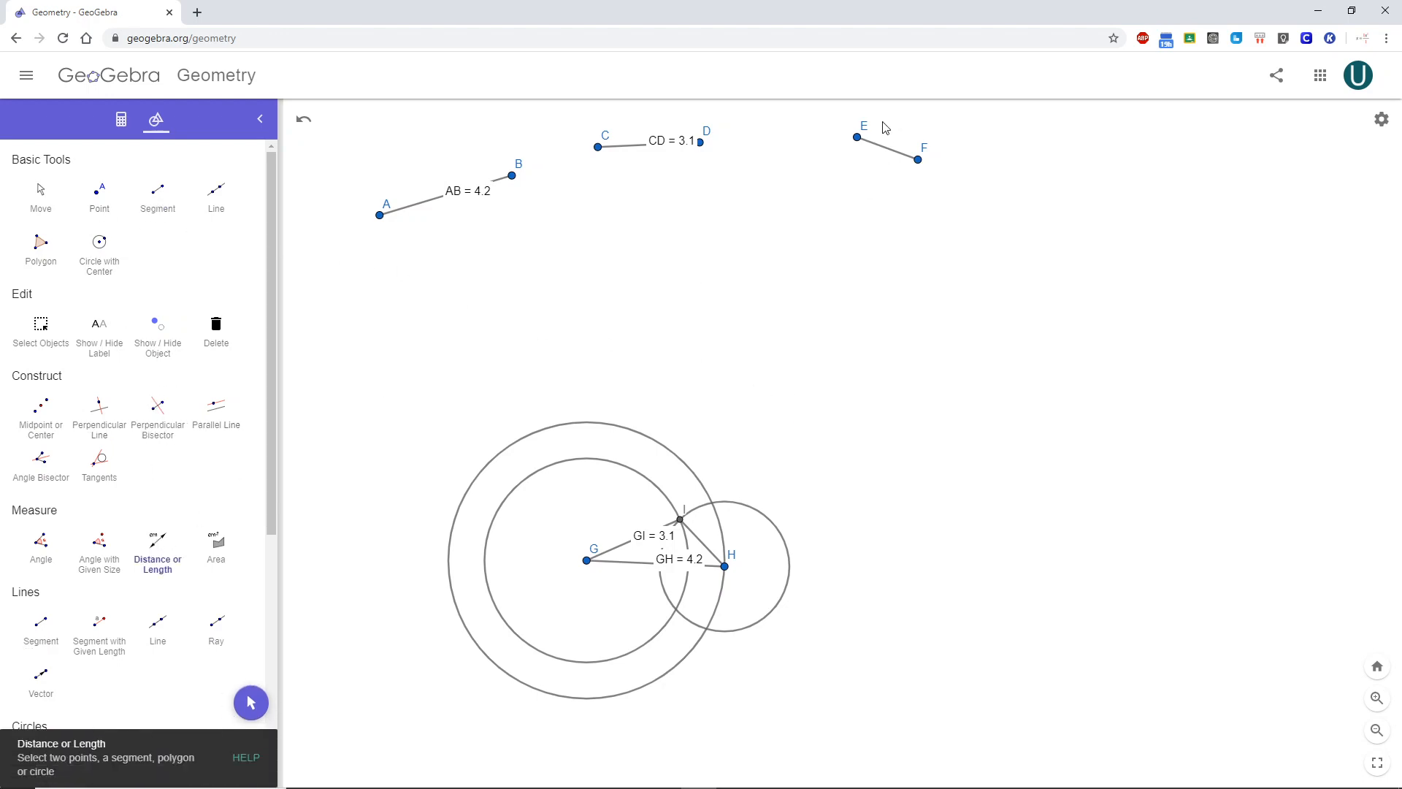
{"action": "left_click", "coordinate": [859, 138]}
{"action": "left_click", "coordinate": [918, 161]}
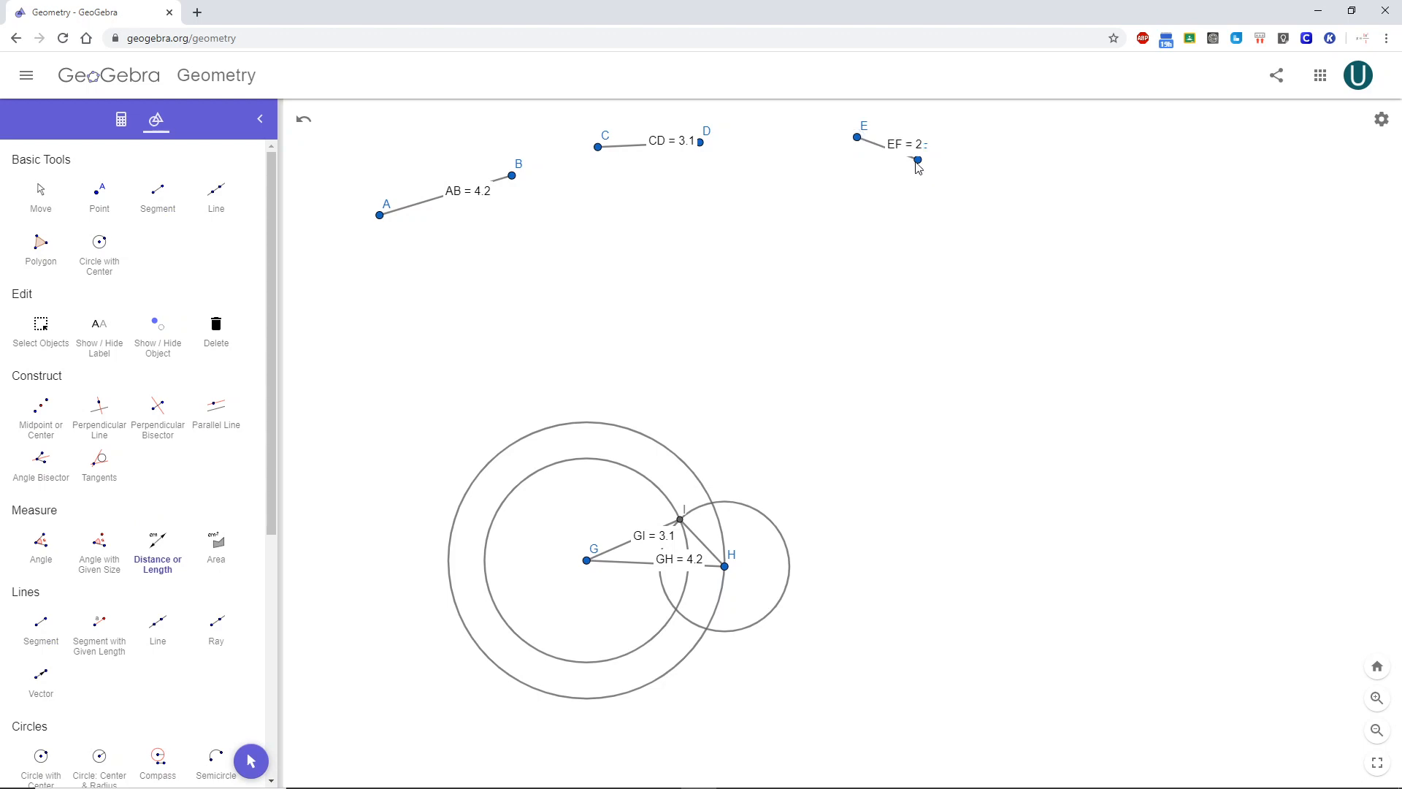
{"action": "left_click", "coordinate": [41, 194]}
{"action": "left_click_drag", "start_coordinate": [900, 157], "coordinate": [878, 166]}
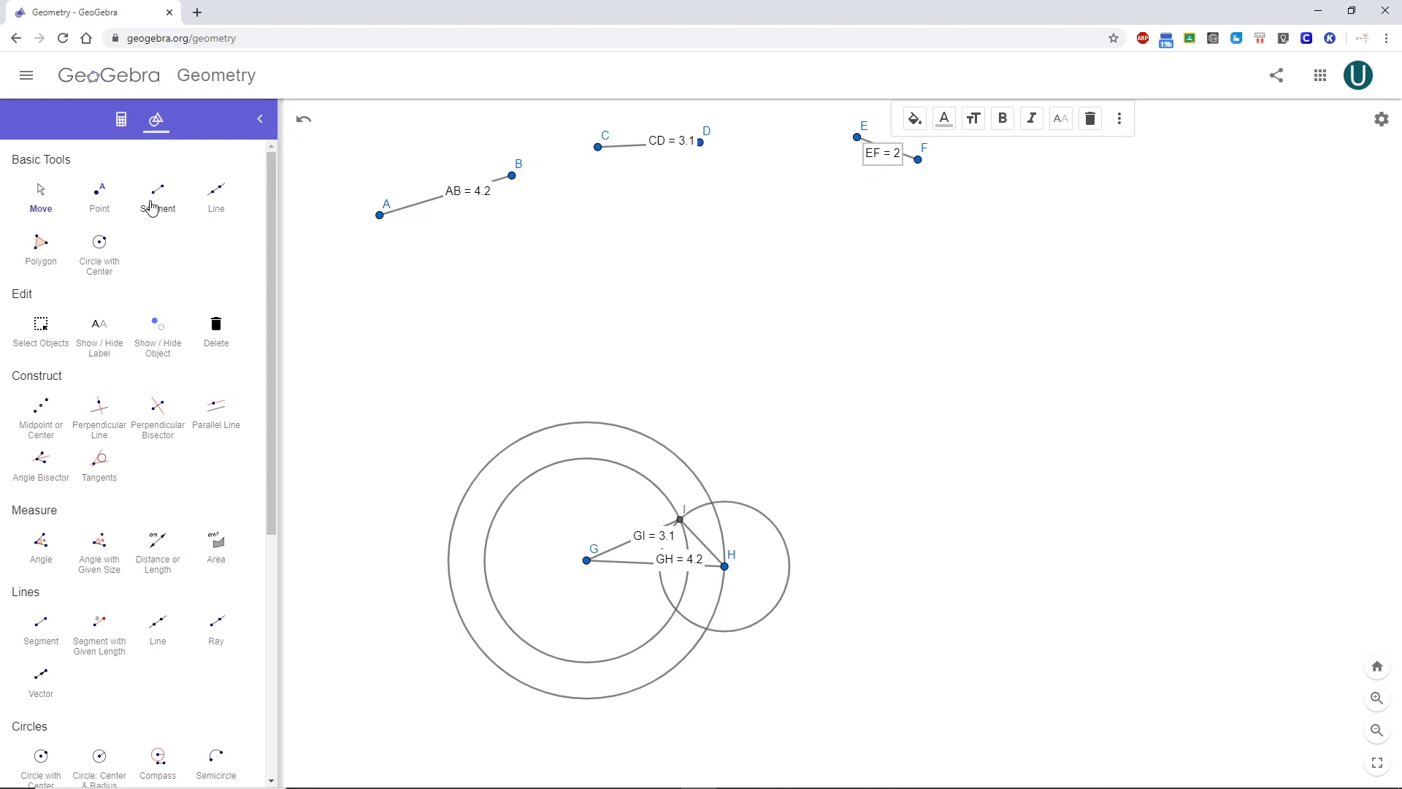
{"action": "left_click", "coordinate": [157, 544]}
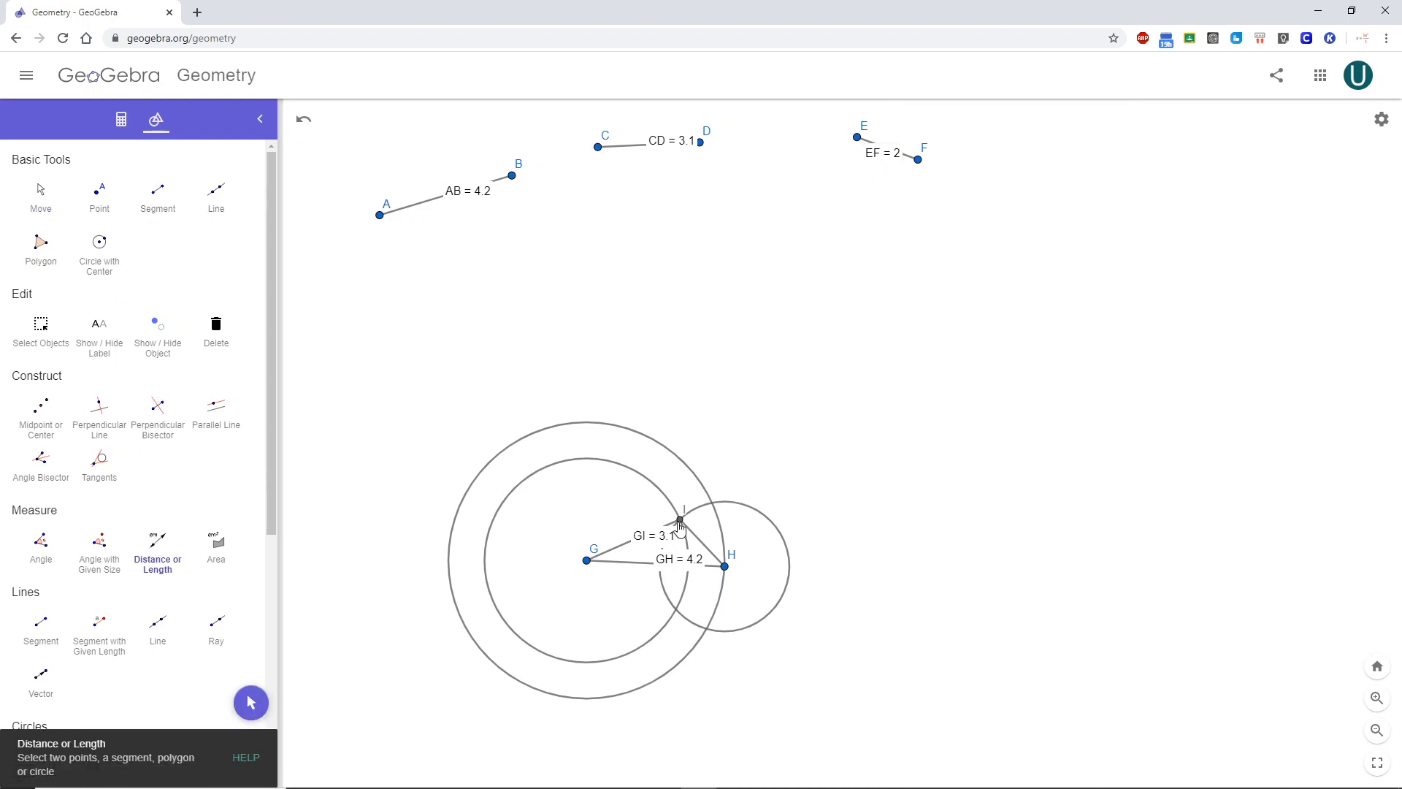
{"action": "left_click", "coordinate": [723, 567]}
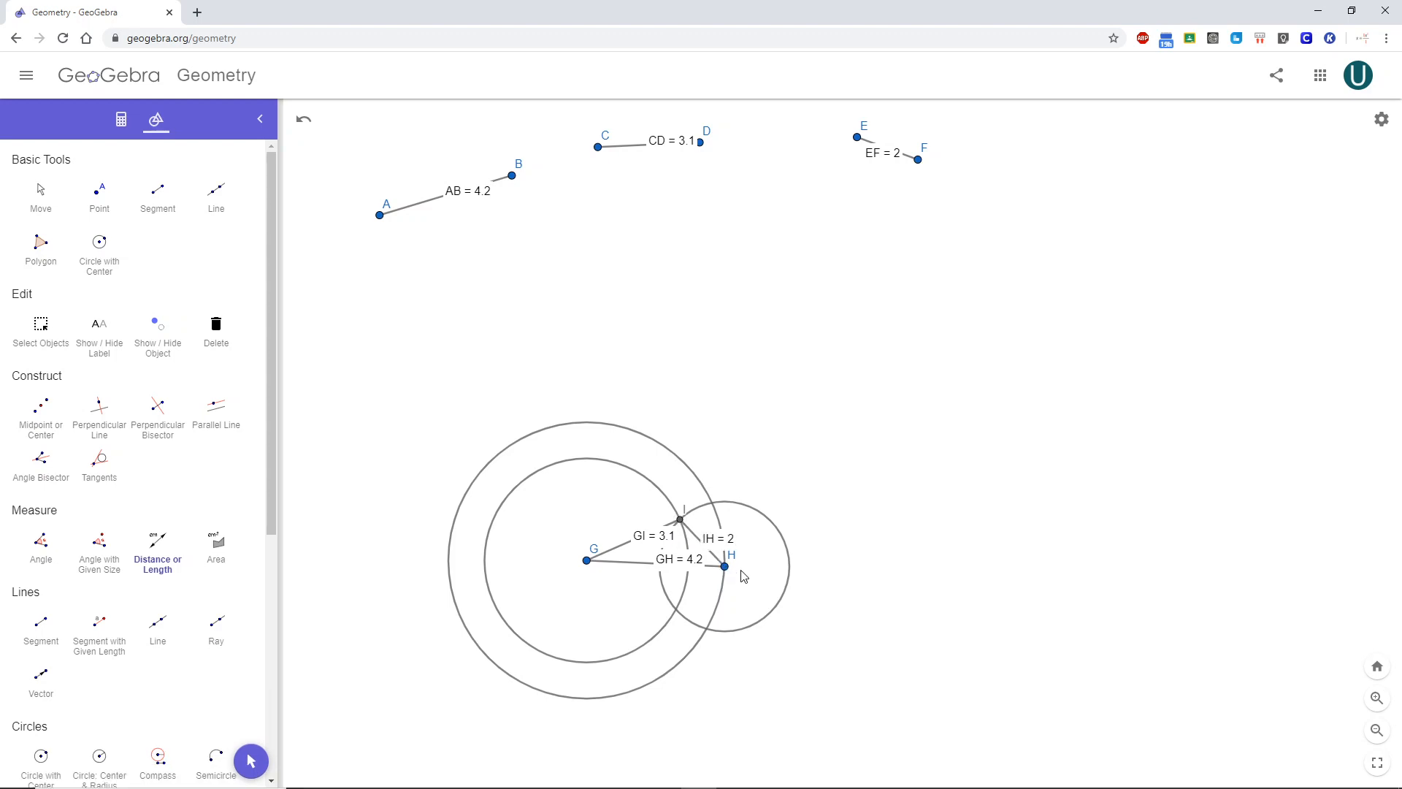
Step: Move point D to shorten CD to about 1.4, and move it back out until CD is about 3.4
{"action": "left_click", "coordinate": [42, 190]}
{"action": "left_click_drag", "start_coordinate": [706, 143], "coordinate": [645, 147]}
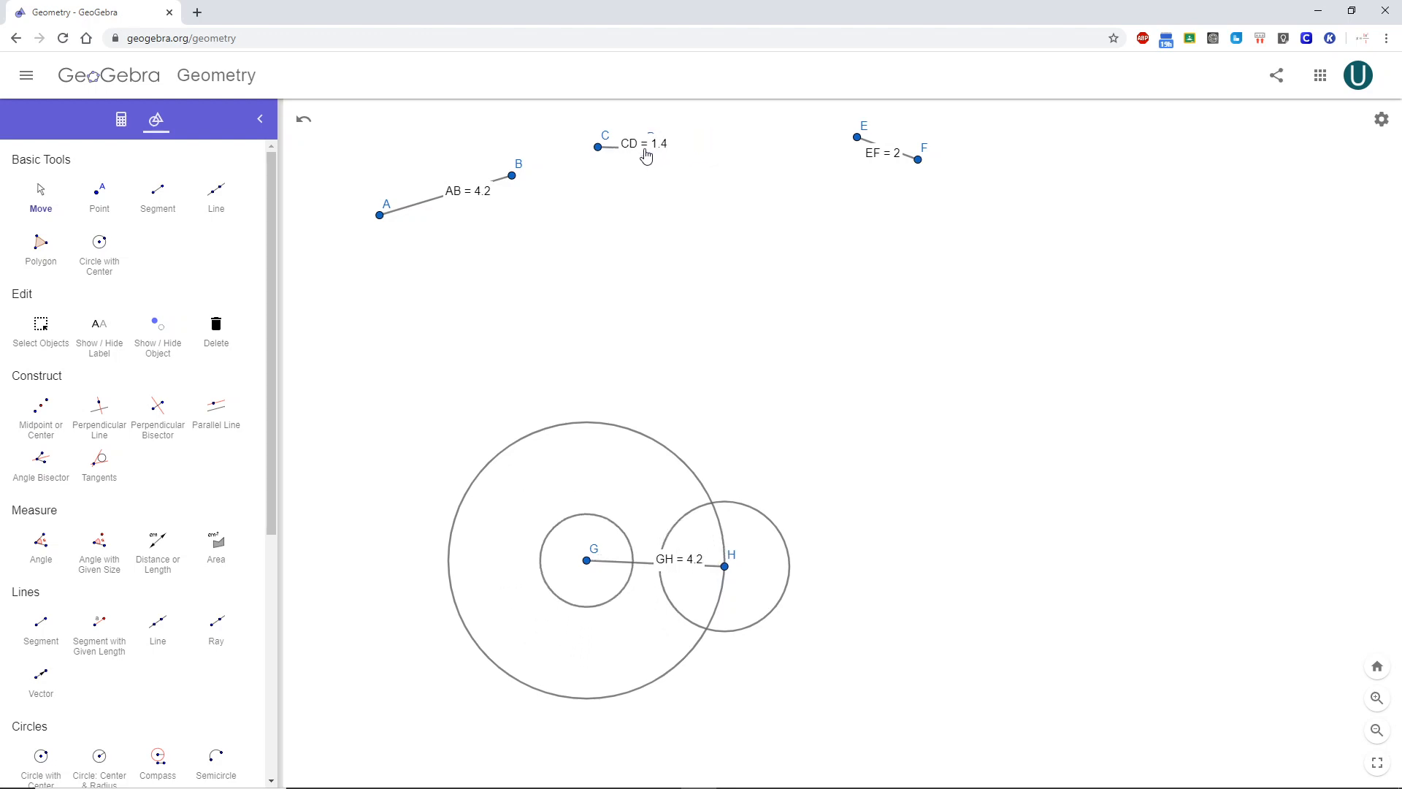
{"action": "left_click_drag", "start_coordinate": [645, 147], "coordinate": [710, 159]}
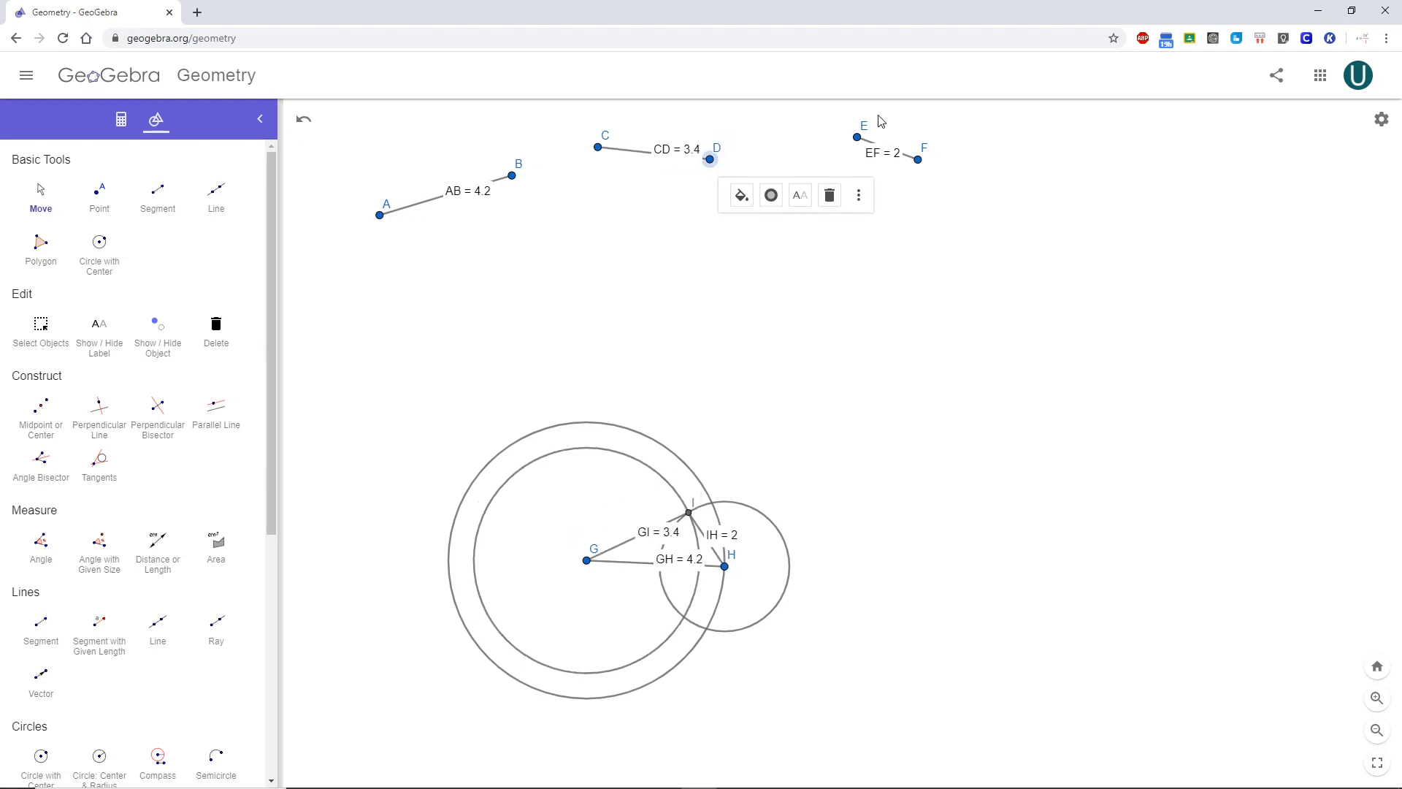
Step: Move point F so EF is about 1.8 and point A so AB is about 4.5
{"action": "left_click", "coordinate": [919, 160]}
{"action": "left_click_drag", "start_coordinate": [919, 161], "coordinate": [898, 187]}
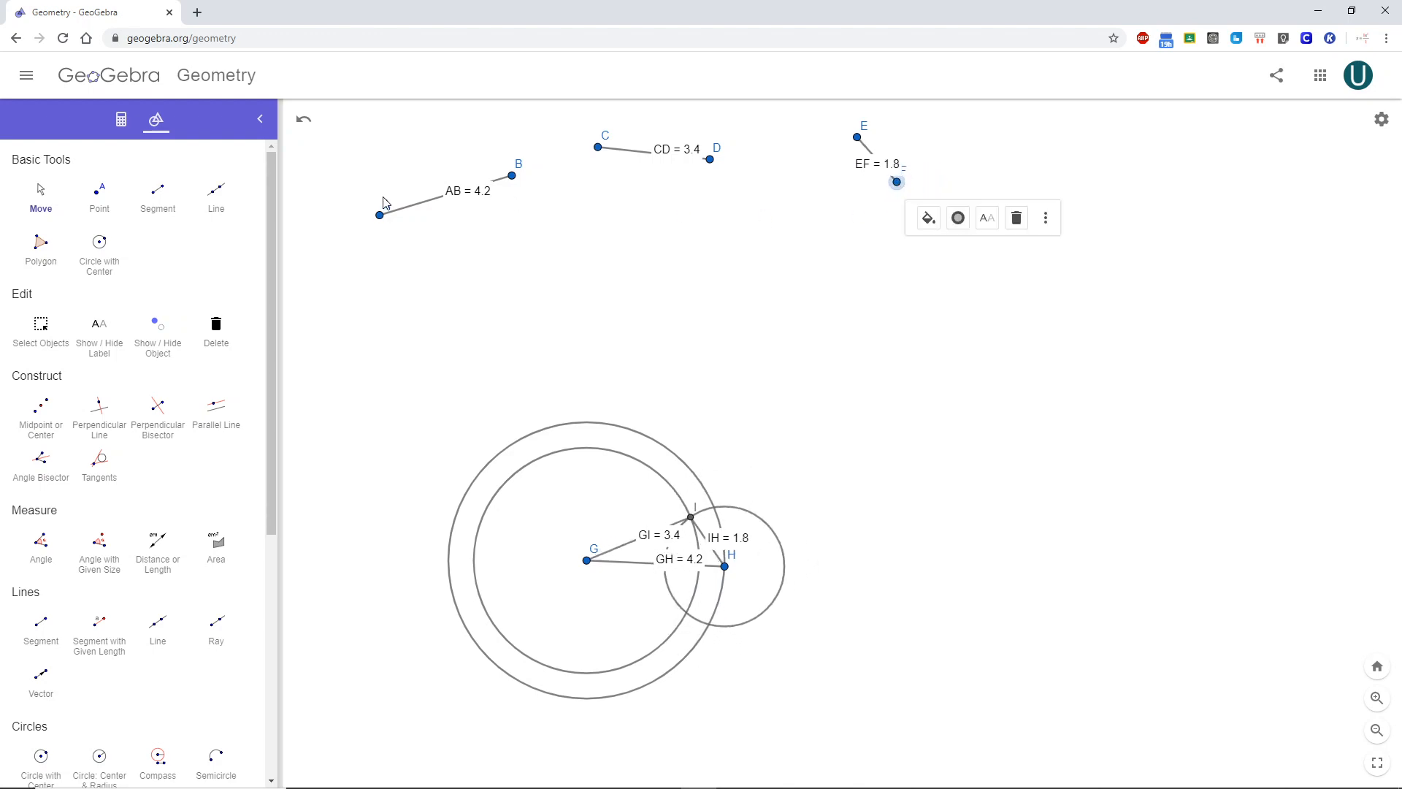
{"action": "mouse_move", "coordinate": [381, 219]}
{"action": "left_mouse_down"}
{"action": "mouse_move", "coordinate": [403, 205]}
{"action": "mouse_move", "coordinate": [352, 198]}
{"action": "mouse_move", "coordinate": [382, 194]}
{"action": "mouse_move", "coordinate": [366, 198]}
{"action": "left_mouse_up"}
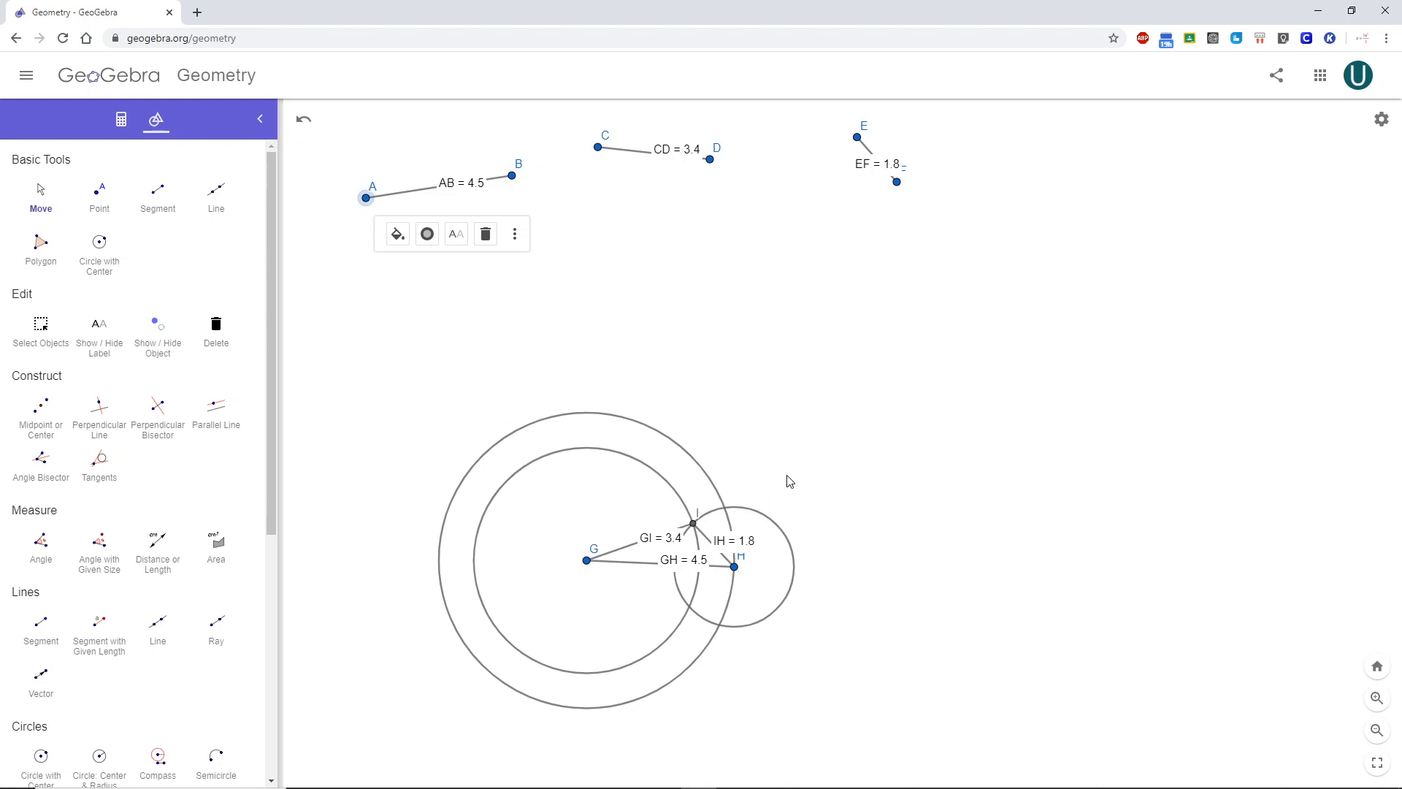
Step: Deselect point A and bring an empty area of the canvas into view
{"action": "scroll", "coordinate": [788, 476], "scroll_direction": "down", "scroll_amount": 3}
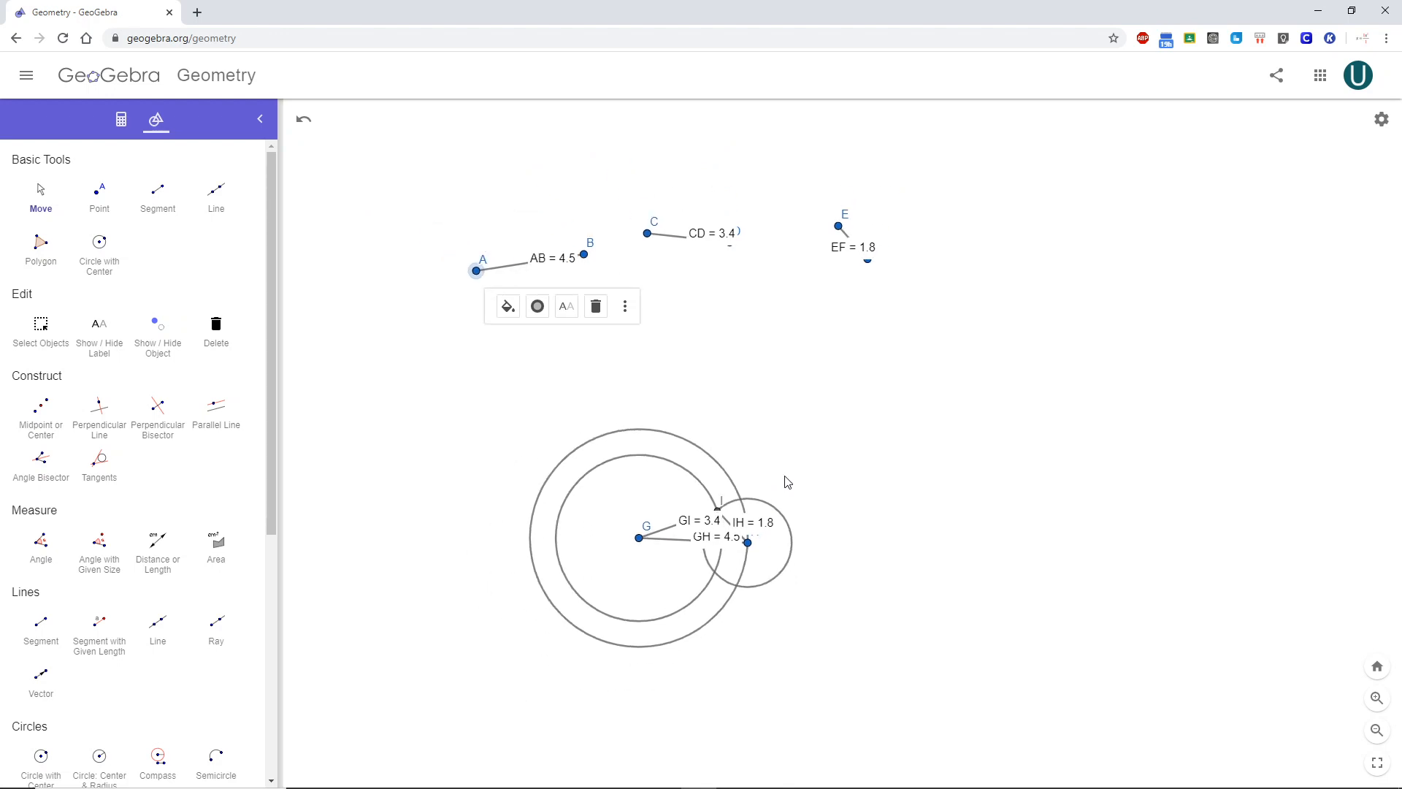
{"action": "scroll", "coordinate": [785, 478], "scroll_direction": "up", "scroll_amount": 2}
{"action": "left_click", "coordinate": [689, 338]}
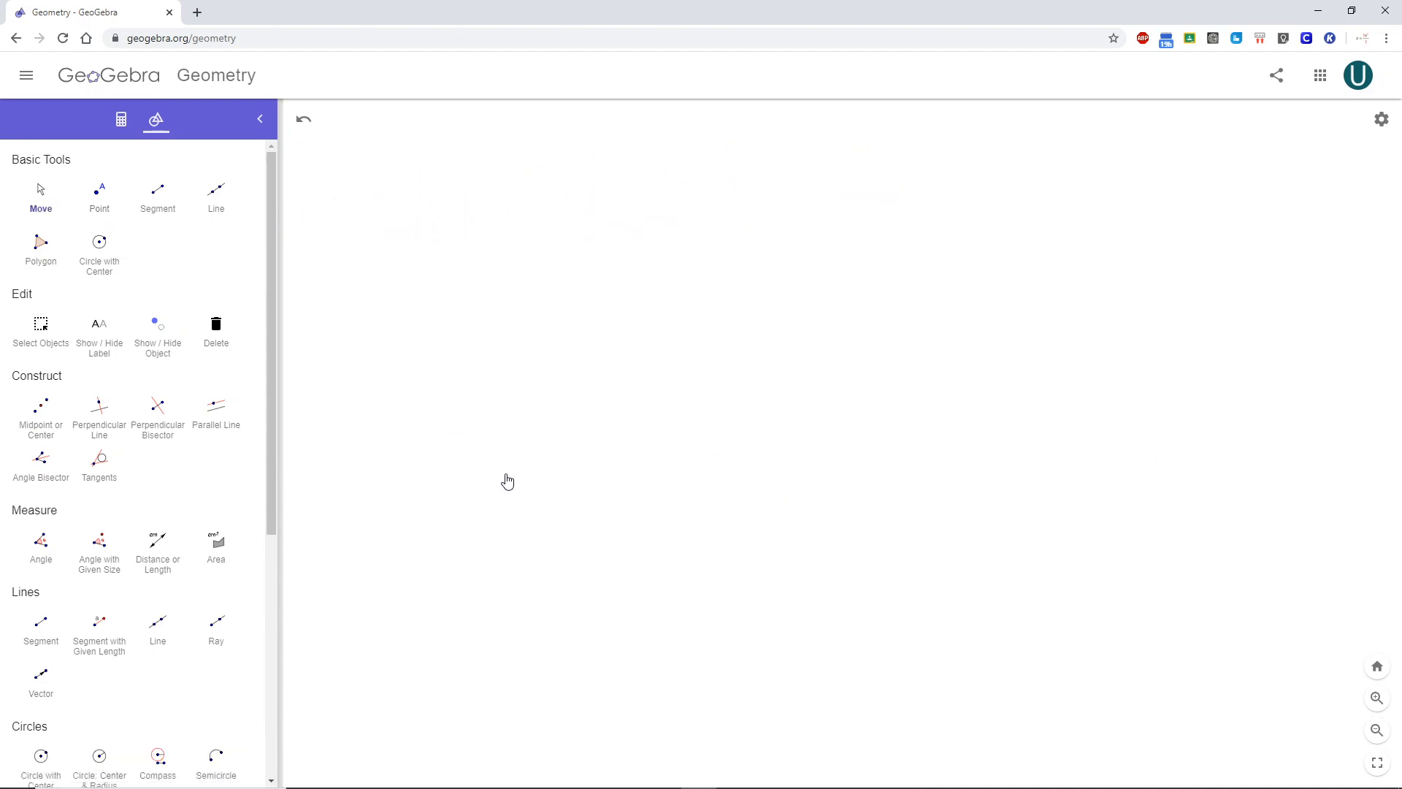
Step: Draw two separate segments on the empty canvas, a longer one and a shorter one placed higher to its right
{"action": "left_click_drag", "start_coordinate": [508, 481], "coordinate": [548, 485]}
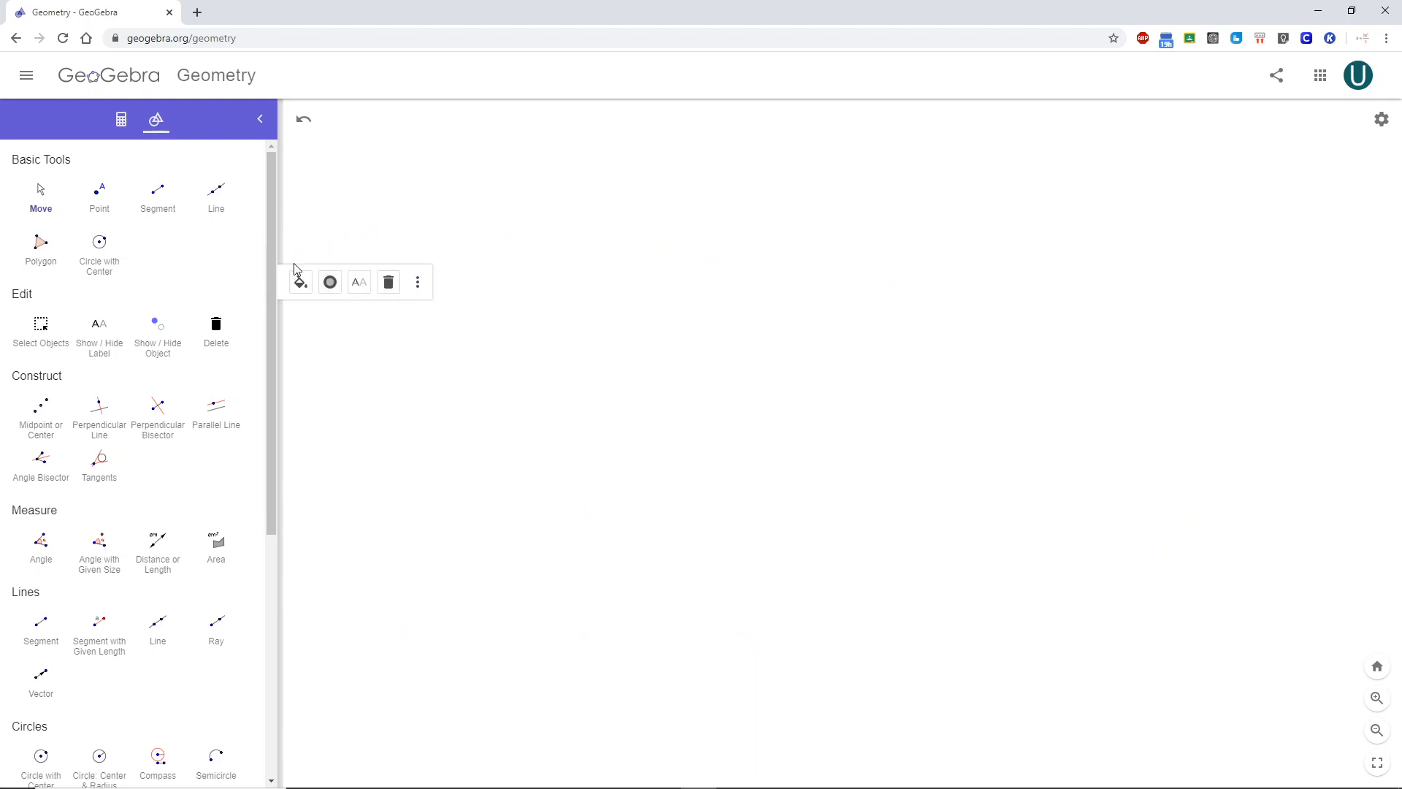
{"action": "left_click", "coordinate": [157, 192]}
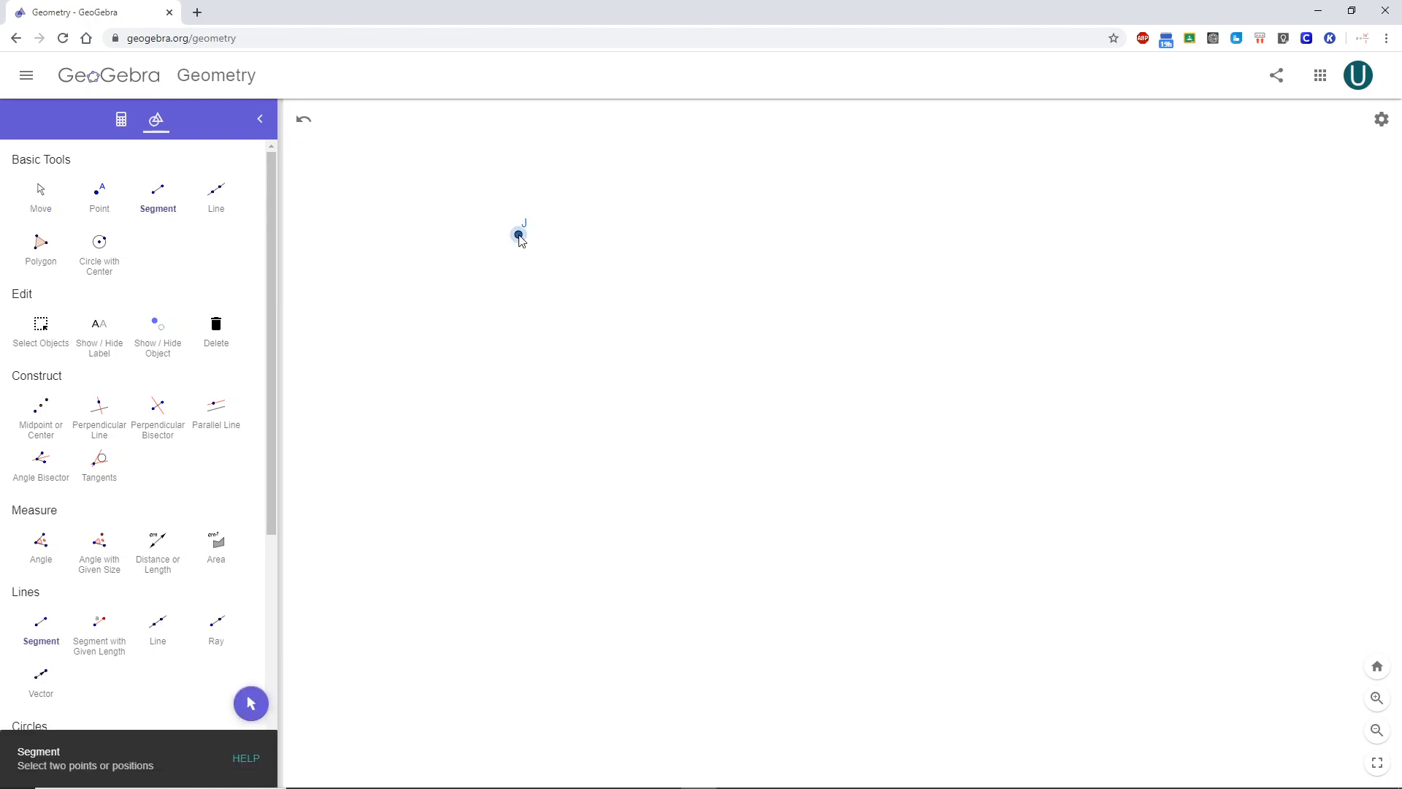
{"action": "left_click", "coordinate": [517, 234]}
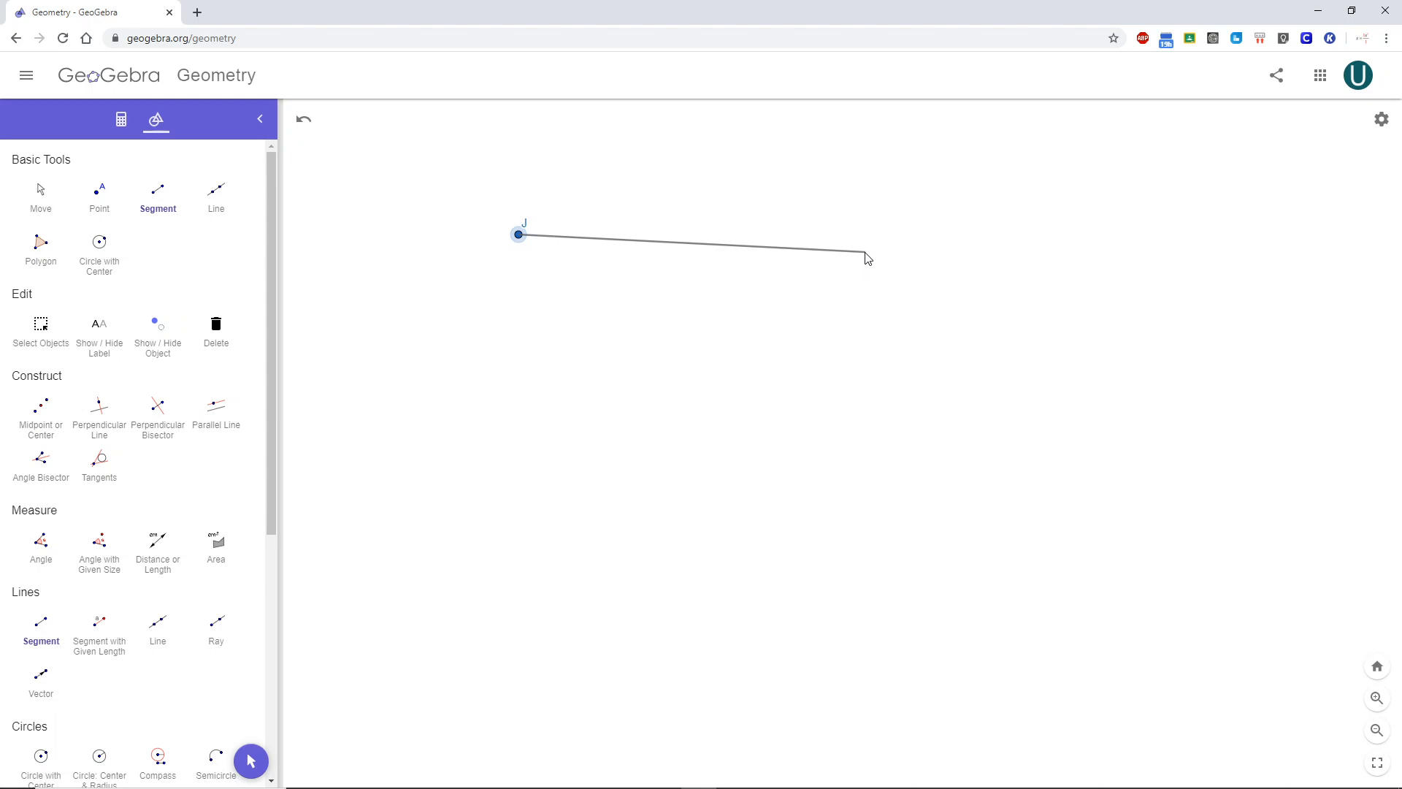
{"action": "left_click", "coordinate": [865, 253]}
{"action": "left_click", "coordinate": [945, 170]}
{"action": "left_click", "coordinate": [1181, 217]}
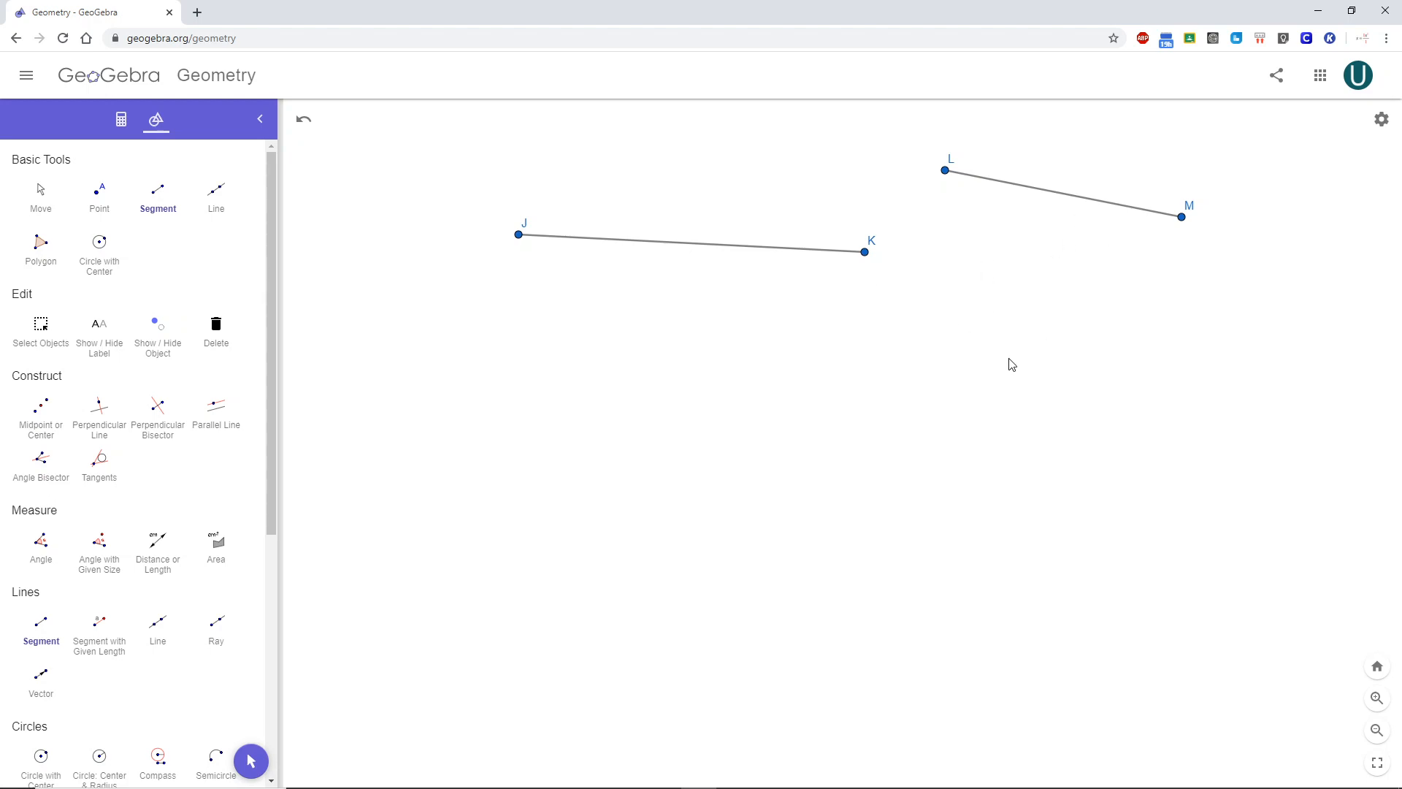
Step: Place three free points below the two segments as the two arm points and the vertex of an acute angle
{"action": "left_click", "coordinate": [95, 207]}
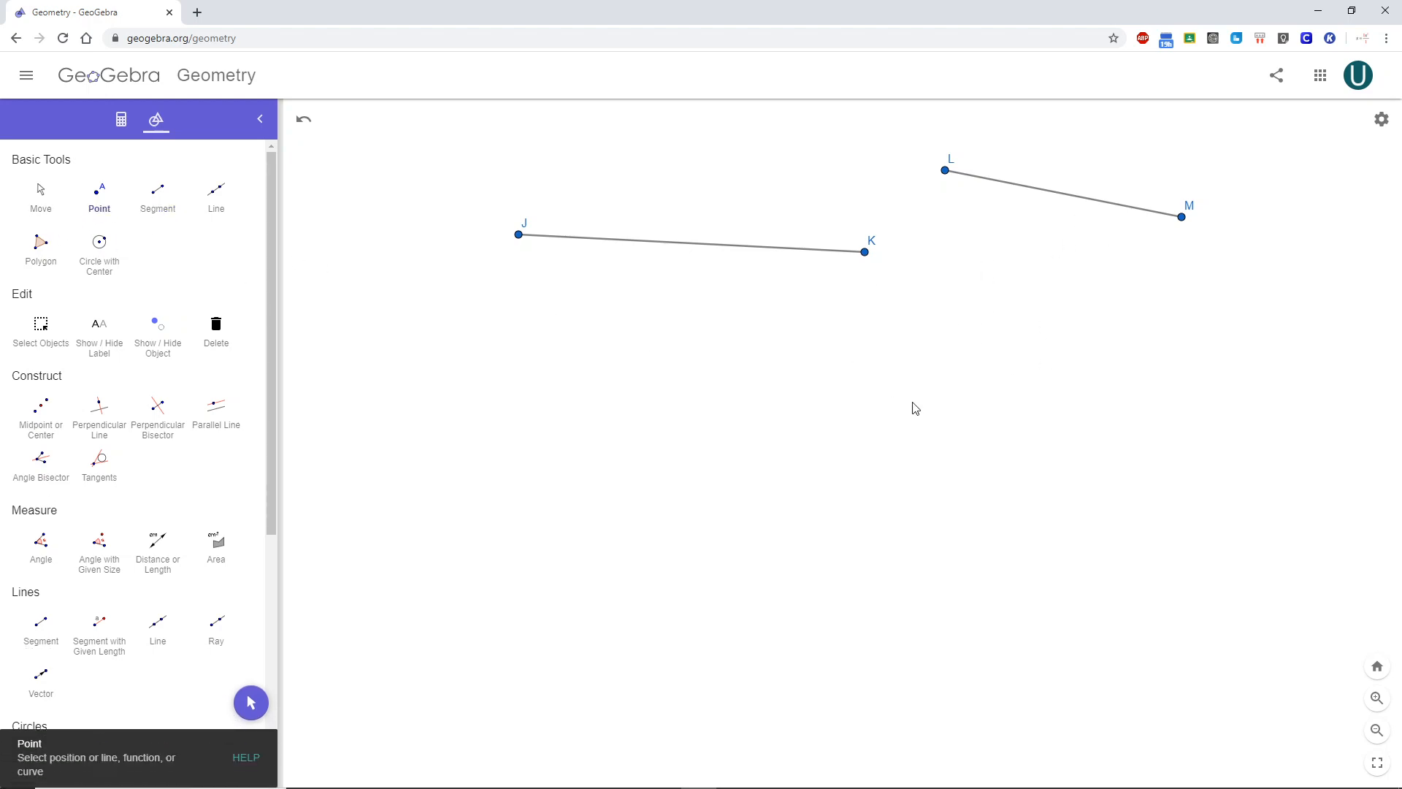
{"action": "left_click", "coordinate": [884, 412]}
{"action": "left_click", "coordinate": [1077, 443]}
{"action": "left_click", "coordinate": [1000, 302]}
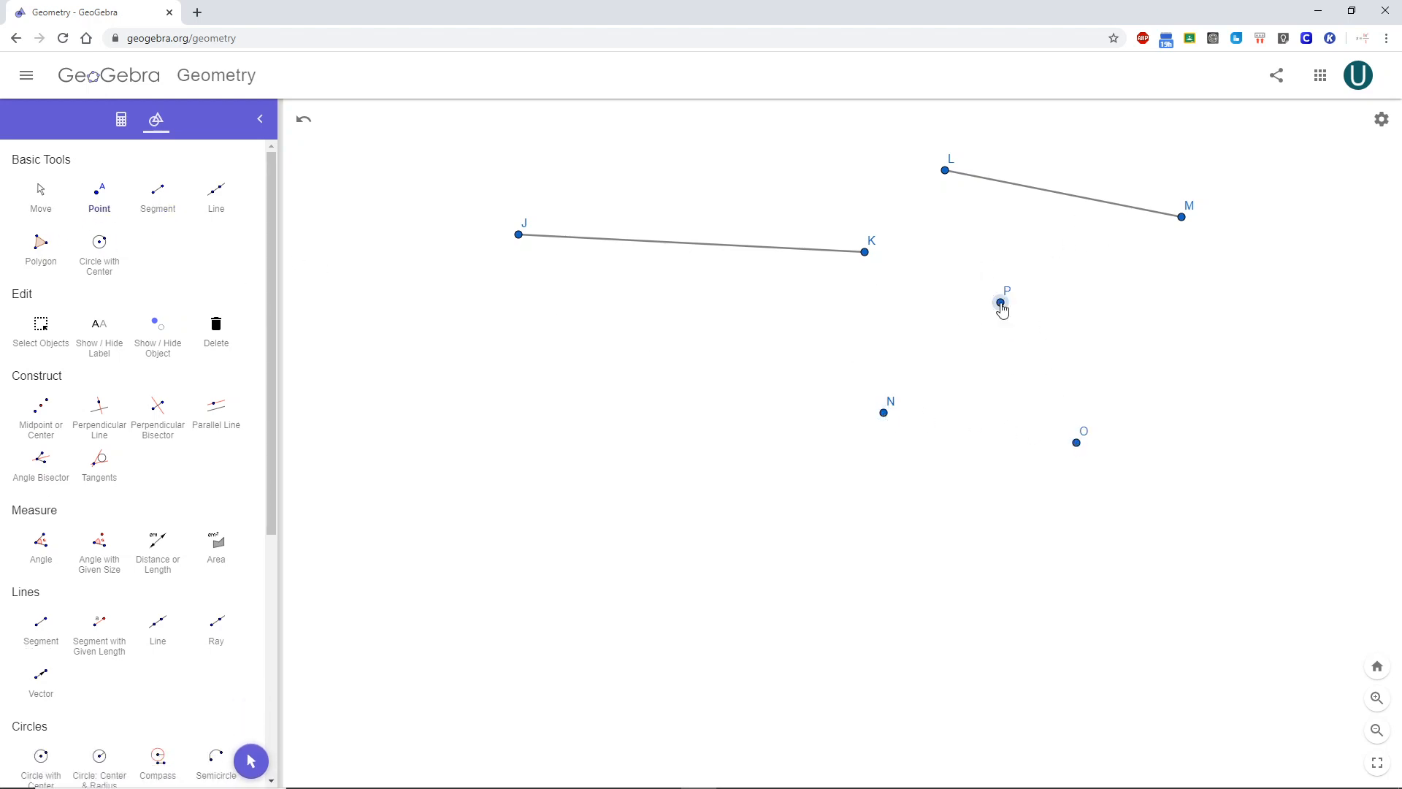
Step: Form the angle at vertex O by drawing one ray from O through N and another from O through P
{"action": "left_click", "coordinate": [217, 625]}
{"action": "left_click", "coordinate": [1077, 443]}
{"action": "left_click", "coordinate": [882, 414]}
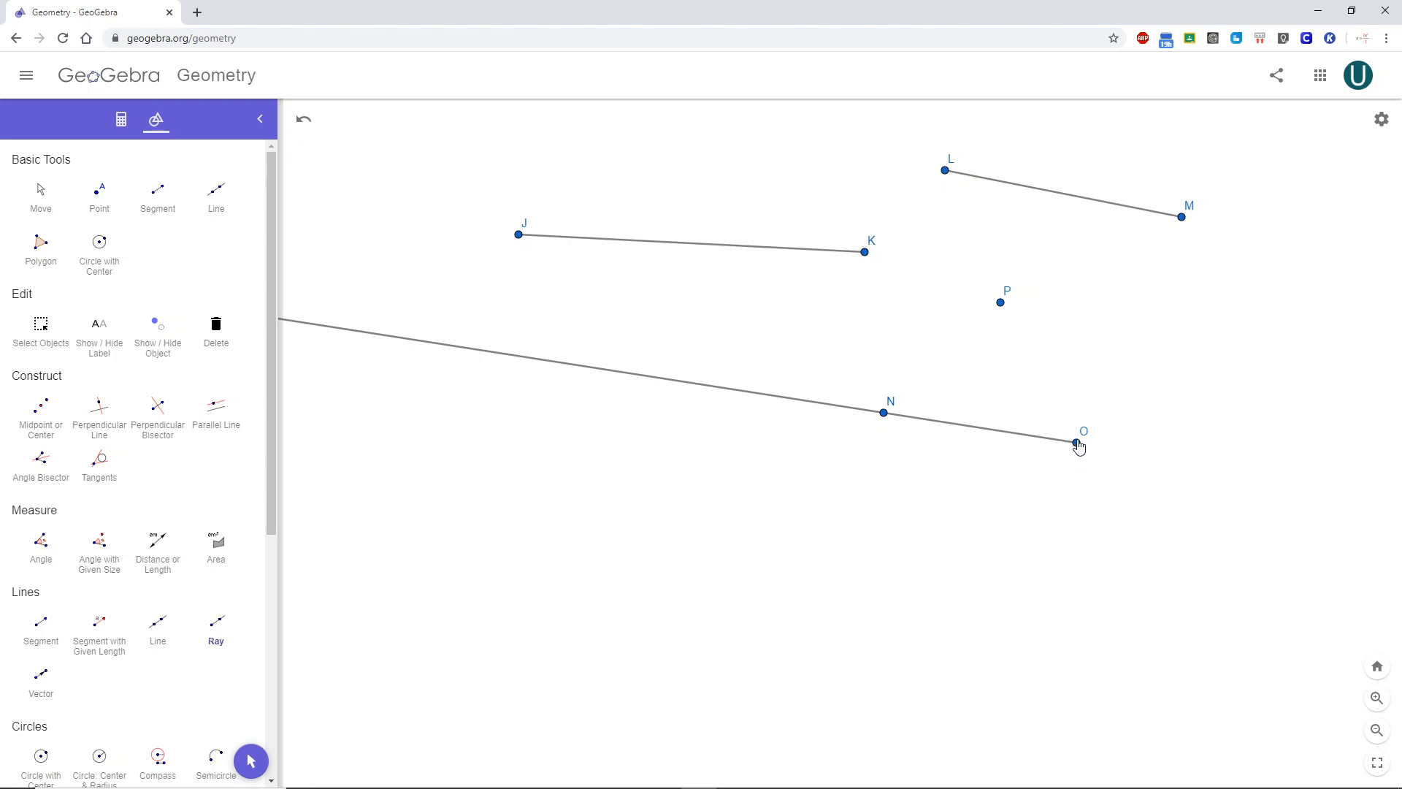
{"action": "left_click", "coordinate": [1076, 443]}
{"action": "left_click", "coordinate": [1000, 302]}
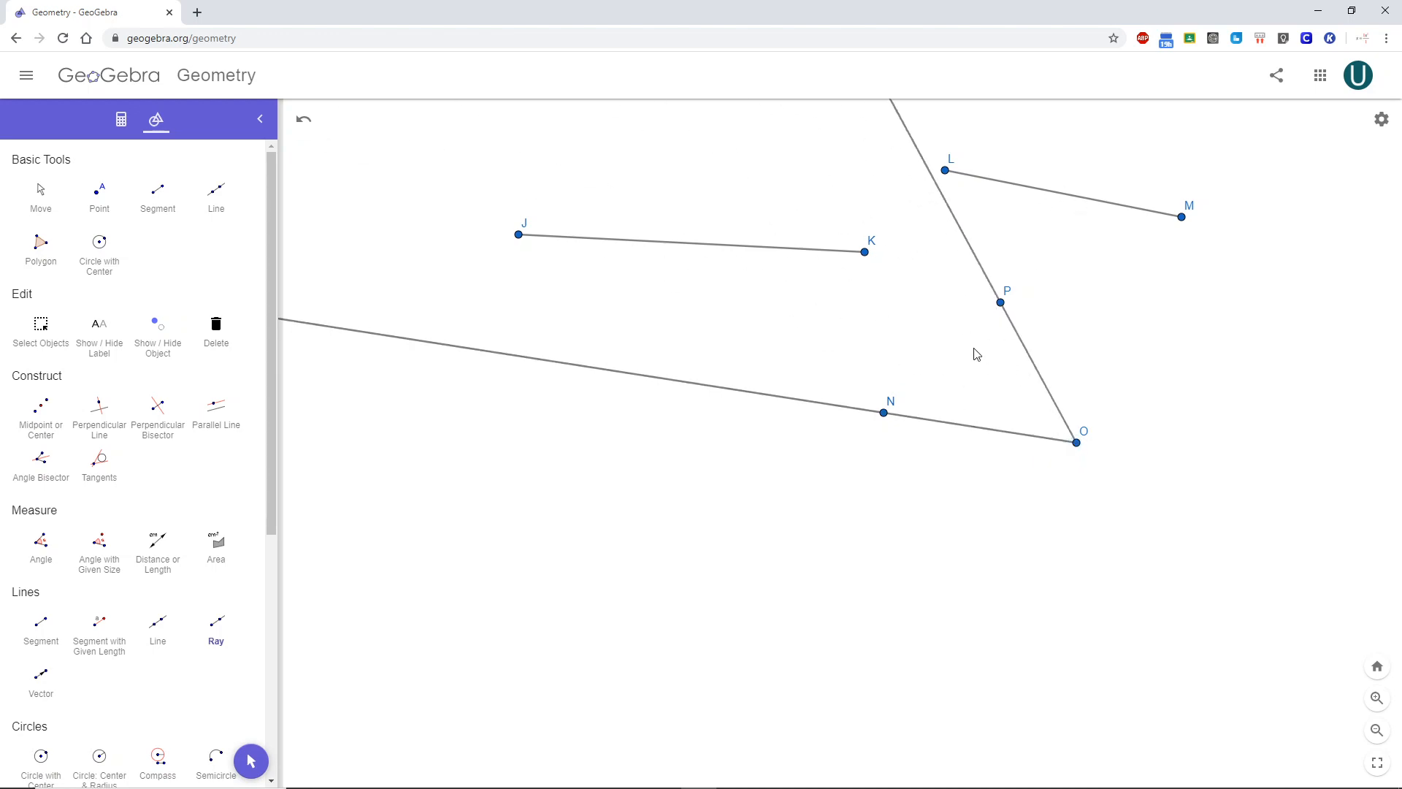
Step: Move point K toward J to shorten segment JK to about 8.1
{"action": "left_click", "coordinate": [41, 193]}
{"action": "left_click_drag", "start_coordinate": [864, 252], "coordinate": [773, 256]}
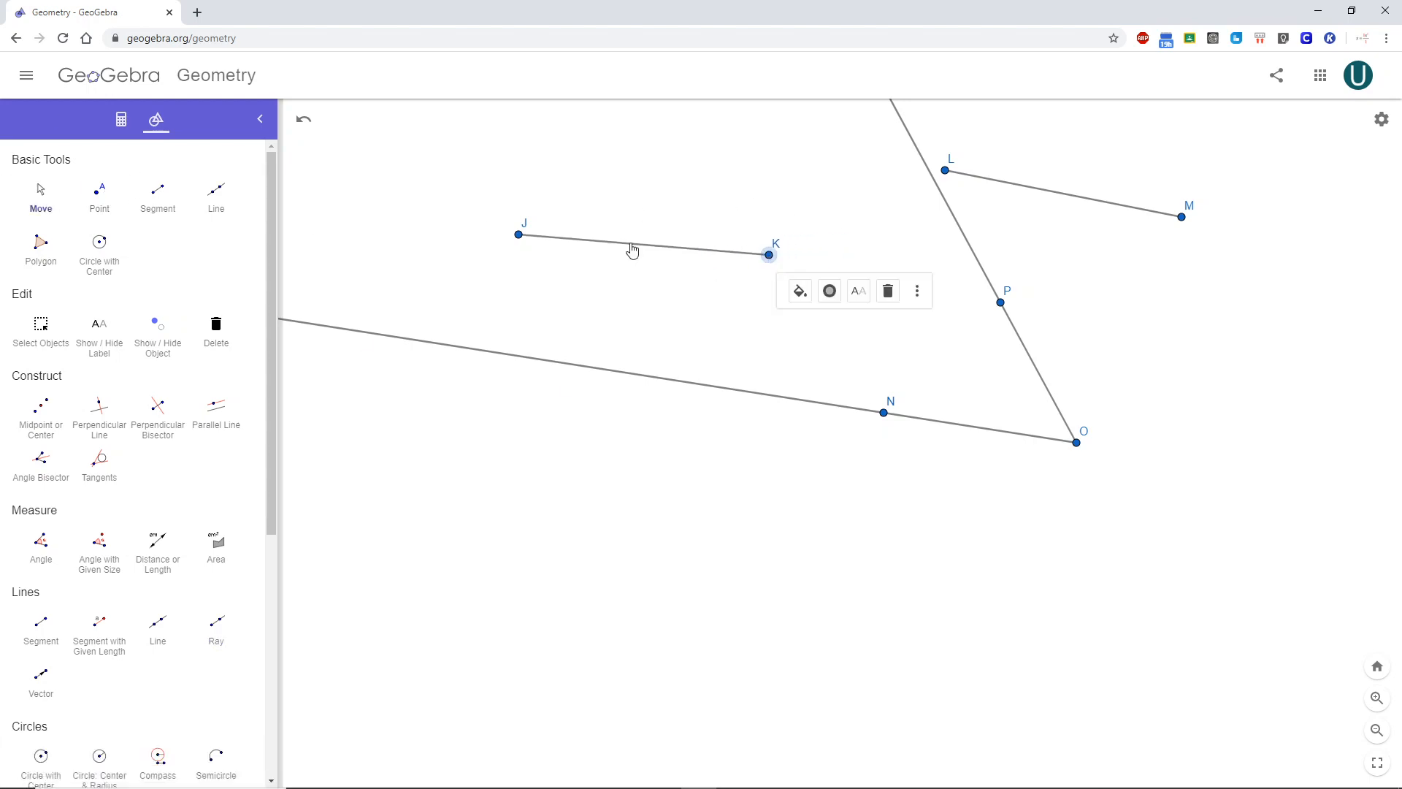
{"action": "left_click_drag", "start_coordinate": [635, 249], "coordinate": [607, 284]}
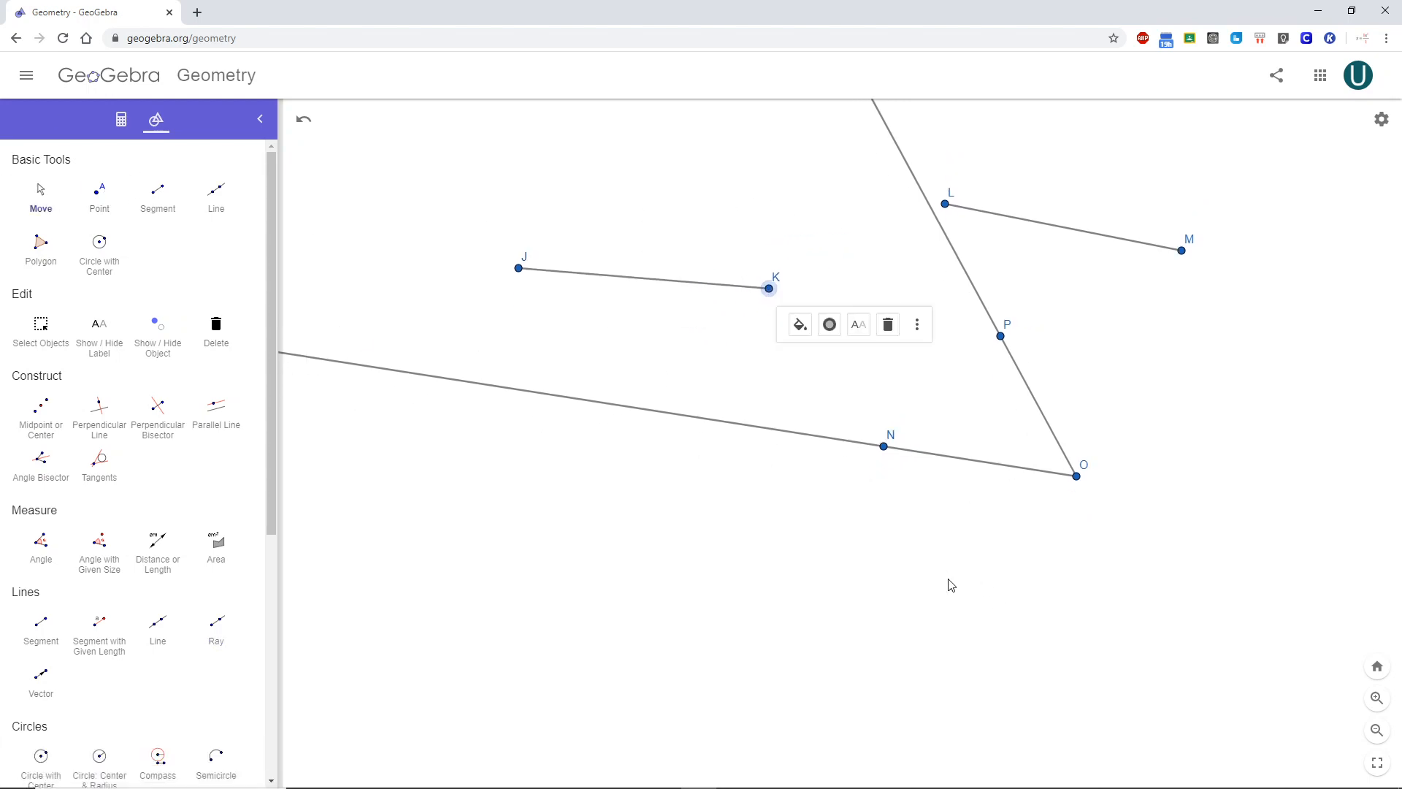
{"action": "left_click", "coordinate": [1002, 558]}
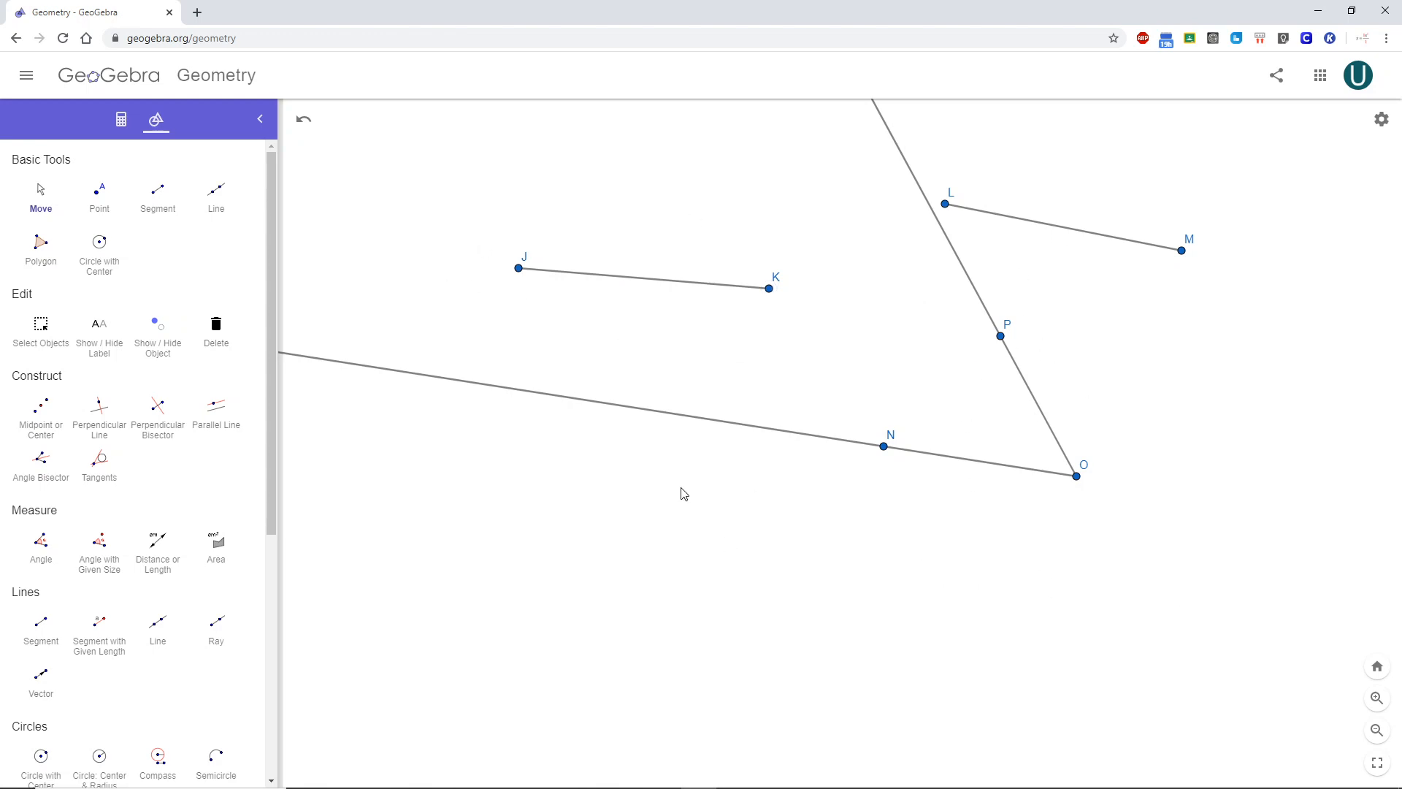
{"action": "scroll", "coordinate": [636, 467], "scroll_direction": "down", "scroll_amount": 3}
{"action": "scroll", "coordinate": [678, 507], "scroll_direction": "up", "scroll_amount": 3}
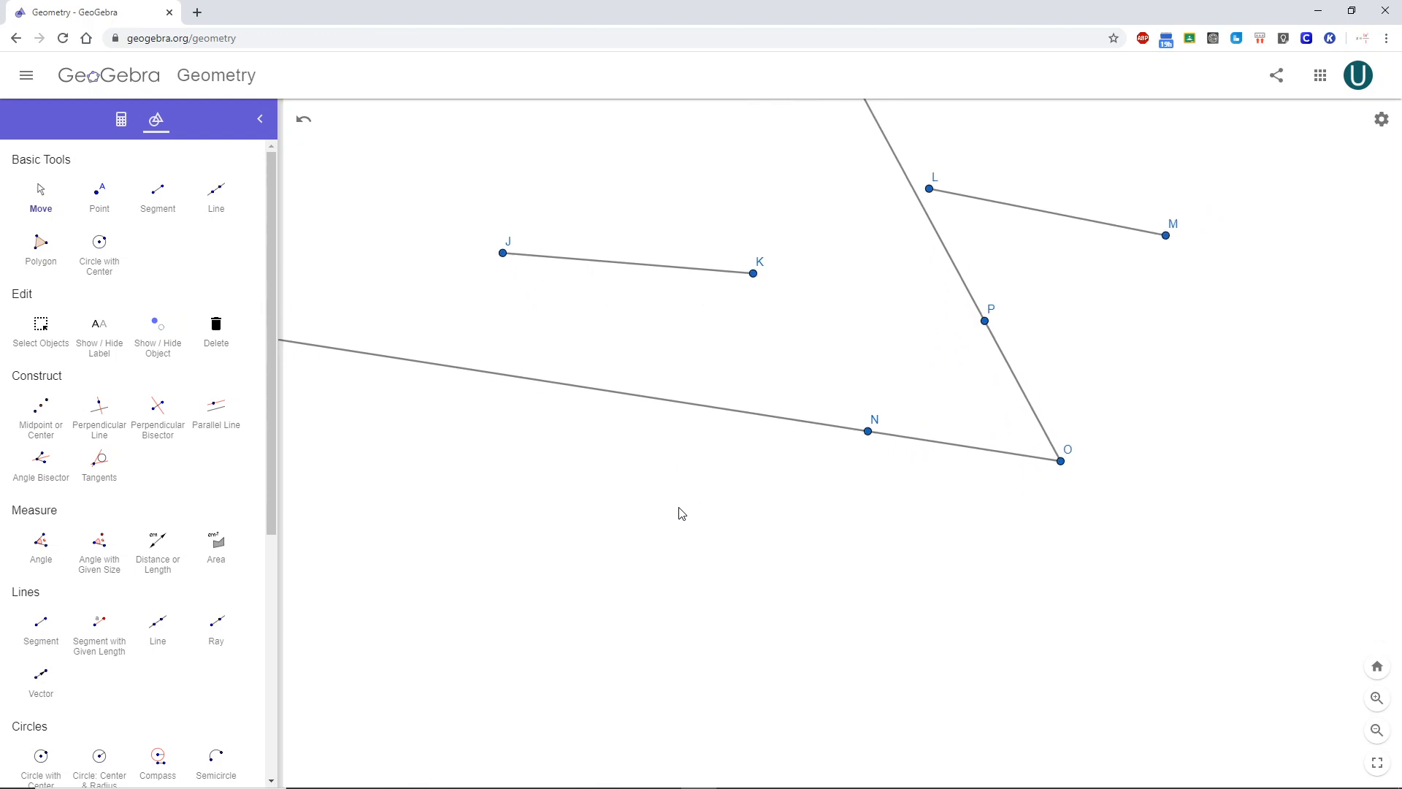
{"action": "left_click_drag", "start_coordinate": [815, 611], "coordinate": [814, 578]}
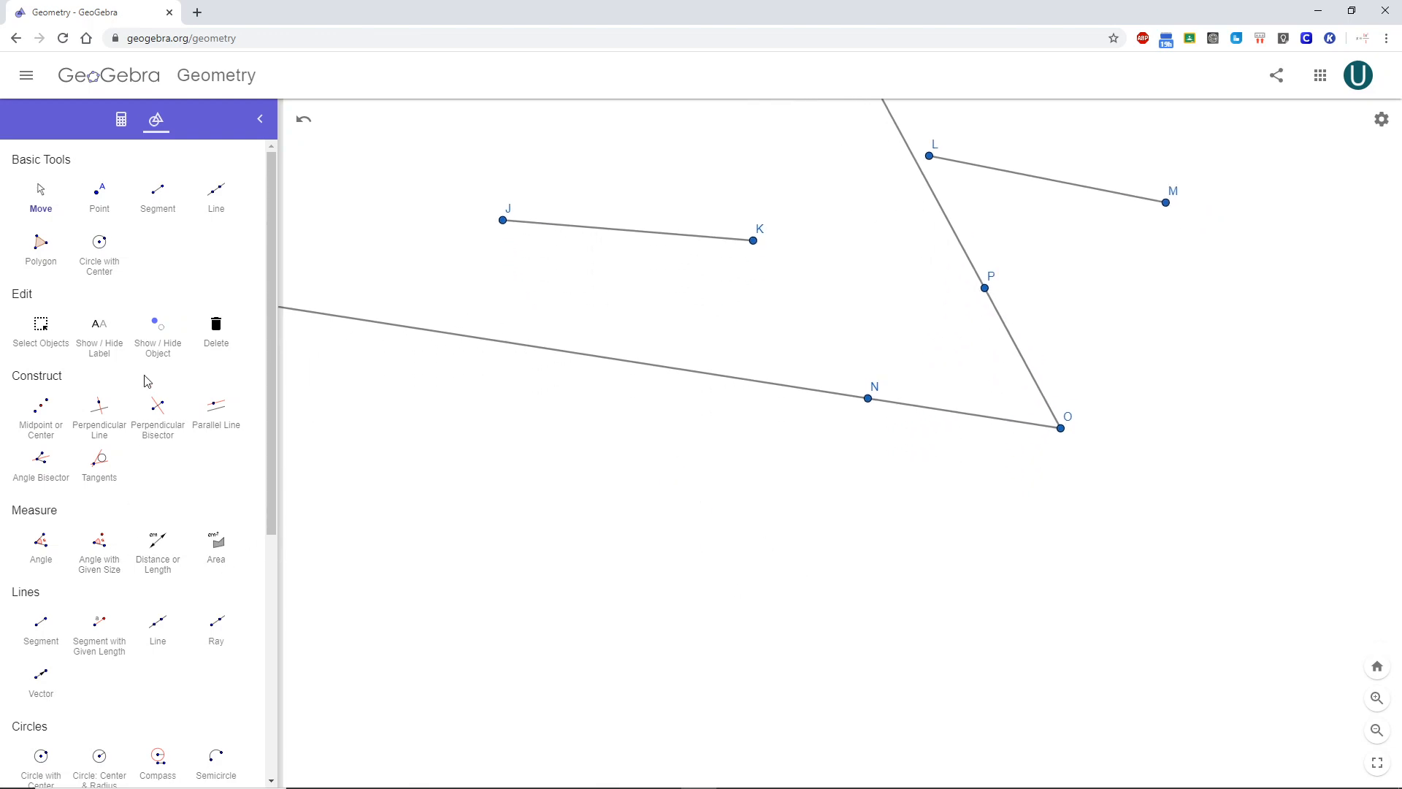
Step: Place a free point in the empty space below the angle and segment JK
{"action": "left_click", "coordinate": [100, 199]}
{"action": "scroll", "coordinate": [607, 689], "scroll_direction": "down", "scroll_amount": 2}
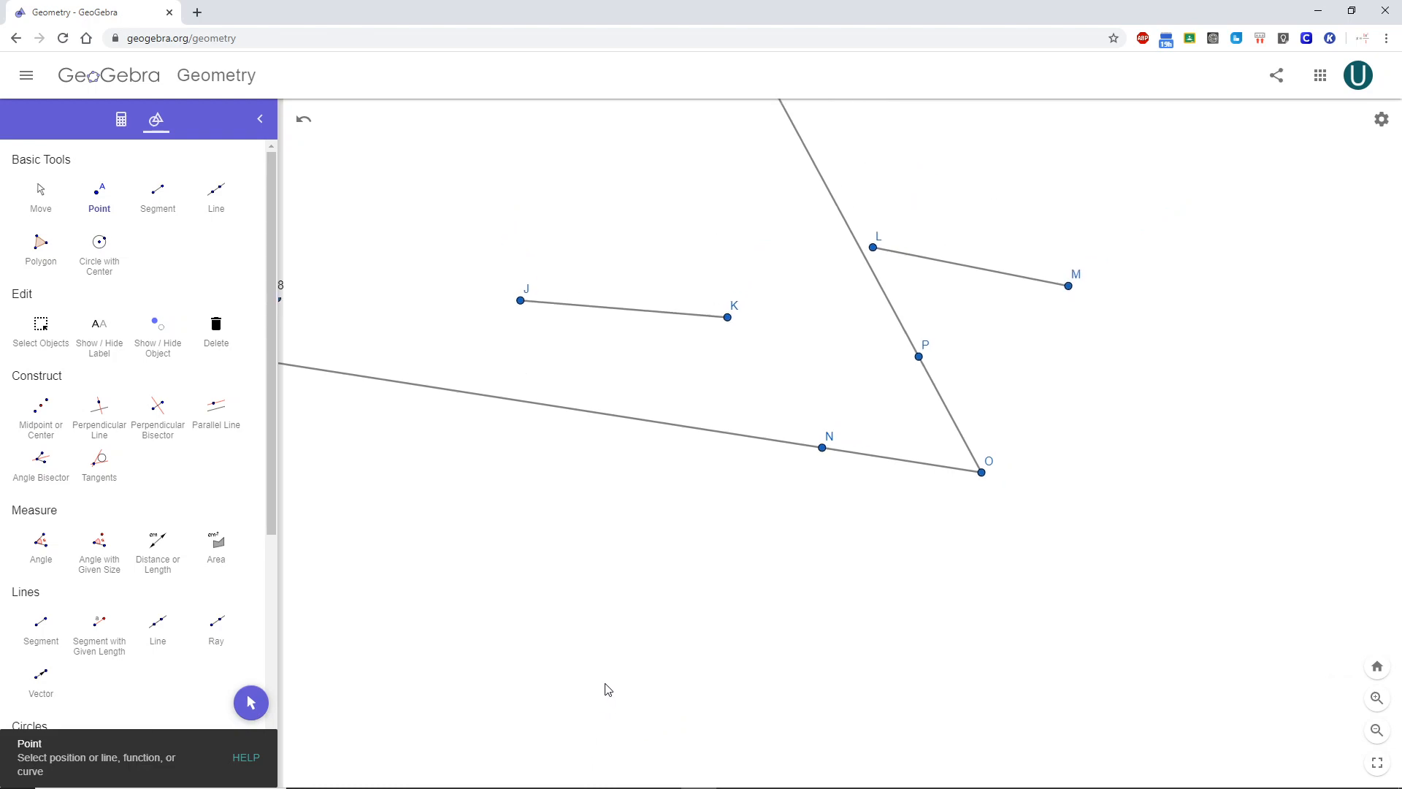
{"action": "left_click", "coordinate": [596, 712]}
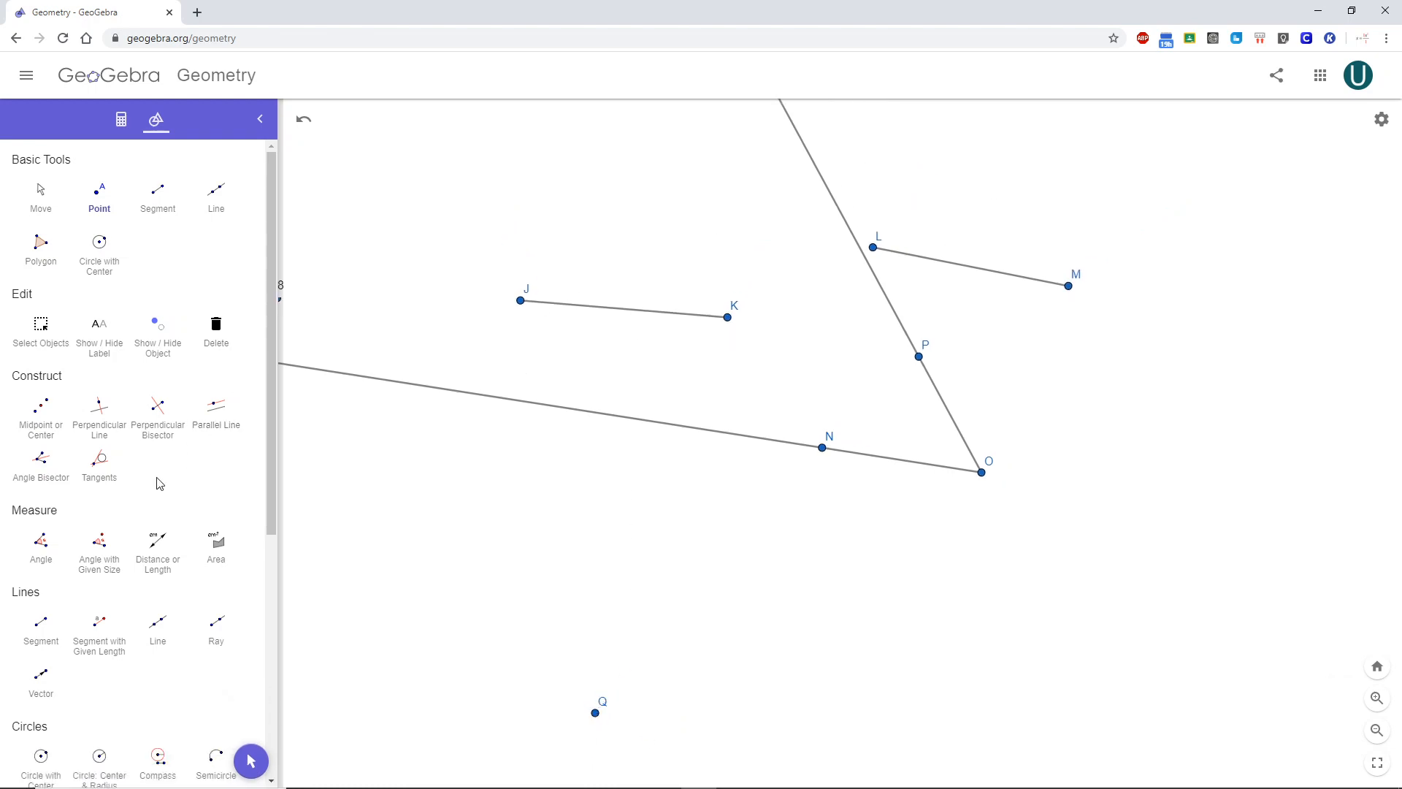
Step: Construct a Compass circle centred at Q with the distance from J to K as its radius
{"action": "scroll", "coordinate": [117, 486], "scroll_direction": "down", "scroll_amount": 1}
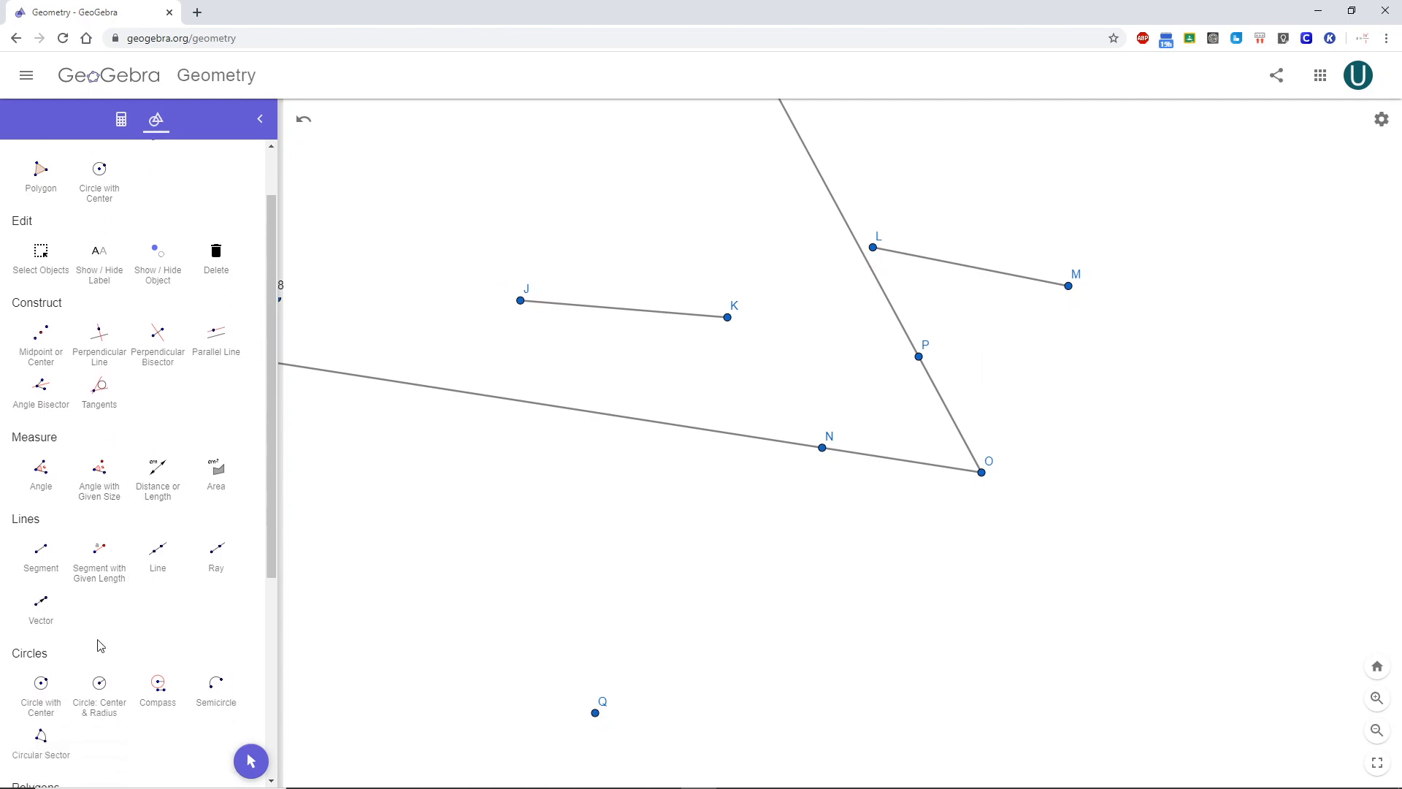
{"action": "left_click", "coordinate": [148, 690]}
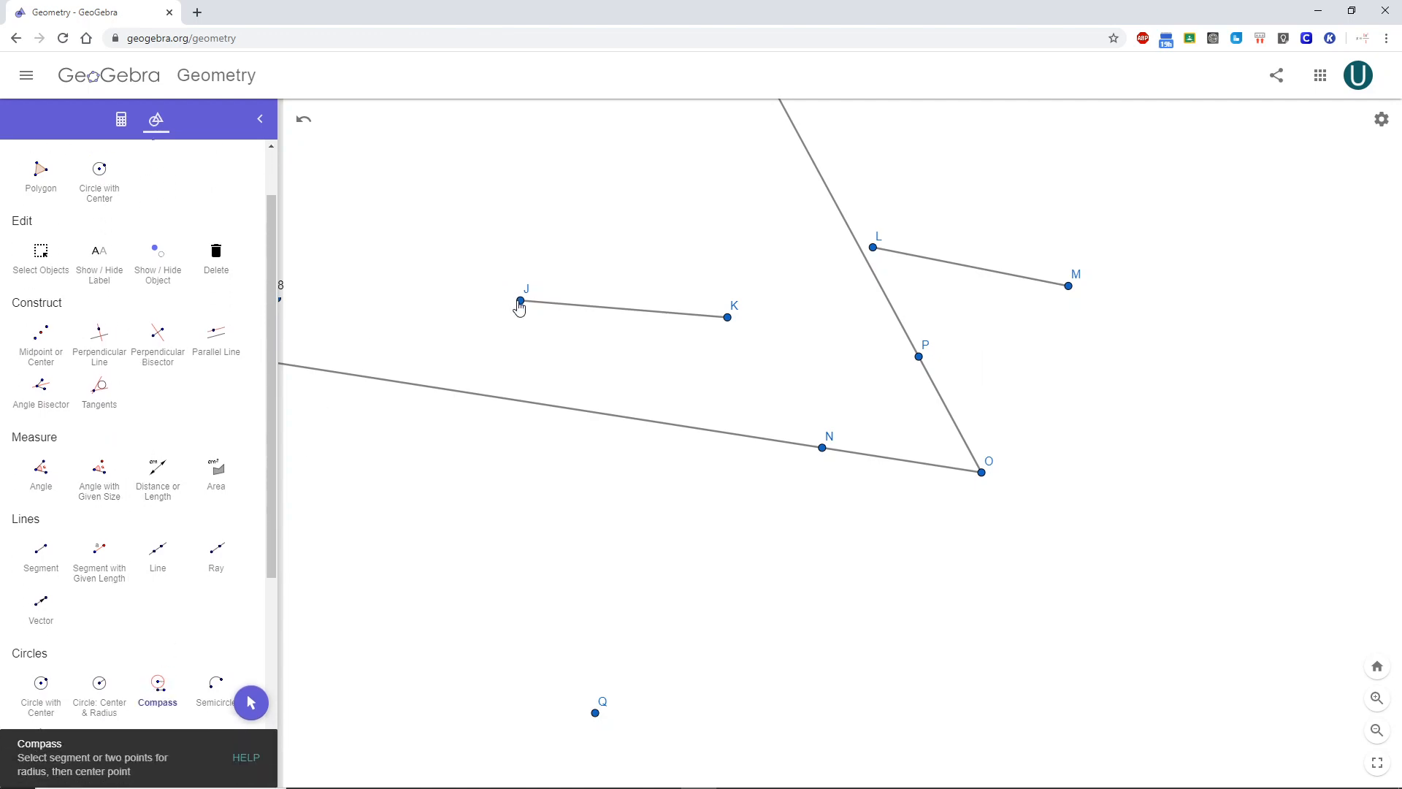
{"action": "left_click", "coordinate": [519, 301]}
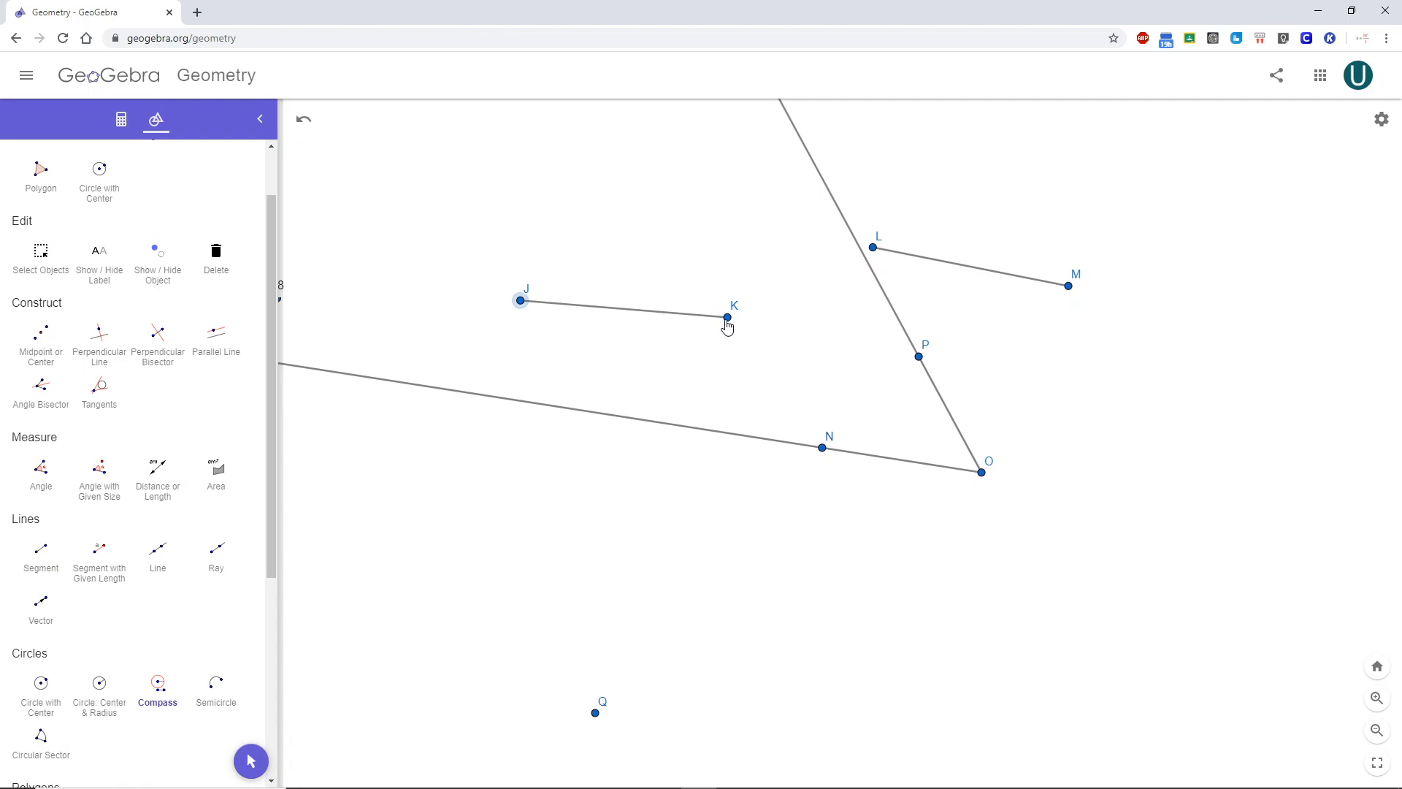
{"action": "left_click", "coordinate": [728, 319]}
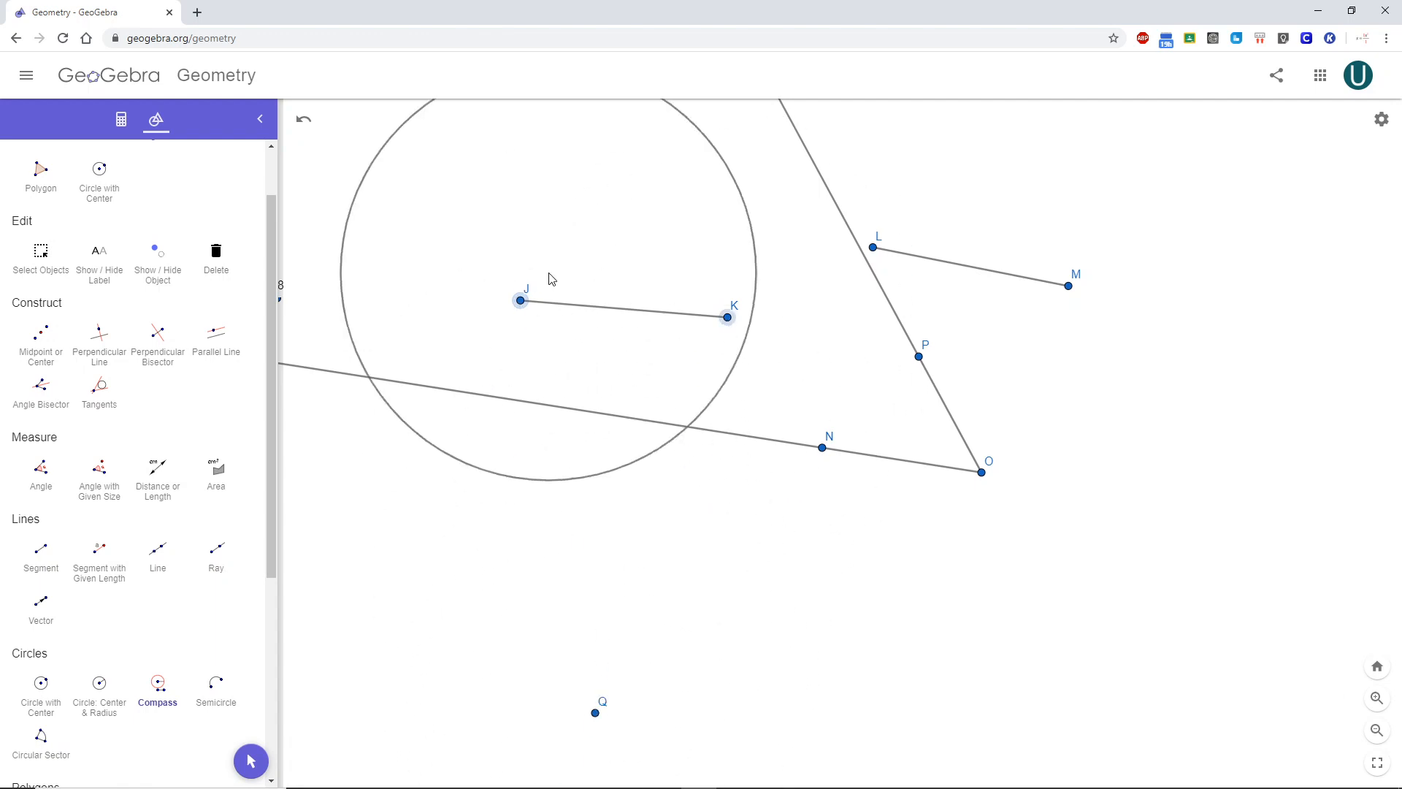
{"action": "left_click", "coordinate": [595, 714]}
{"action": "scroll", "coordinate": [753, 625], "scroll_direction": "down", "scroll_amount": 2}
{"action": "scroll", "coordinate": [843, 658], "scroll_direction": "up", "scroll_amount": 2}
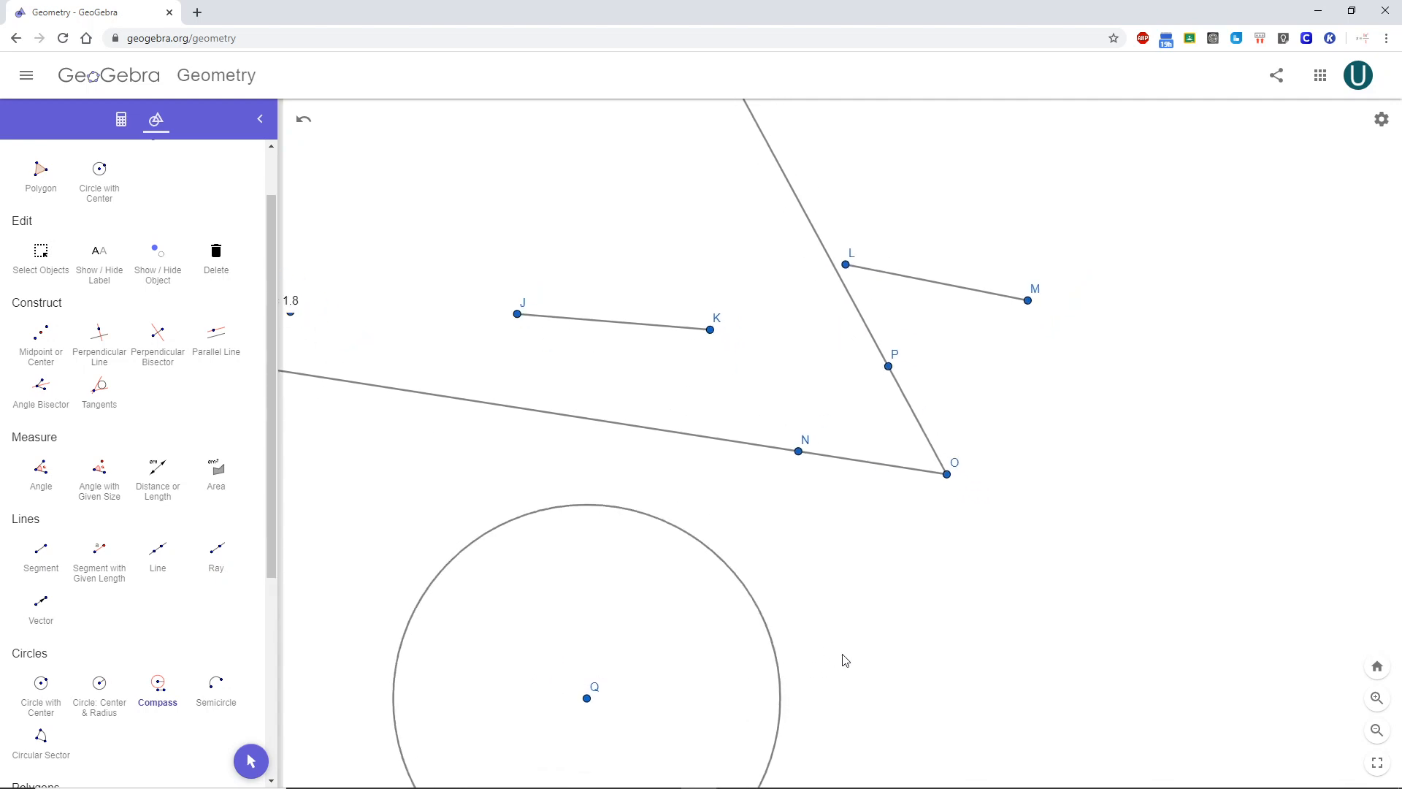
Step: Place a point on the circle around Q, on its right side slightly lower than the centre
{"action": "scroll", "coordinate": [874, 677], "scroll_direction": "up", "scroll_amount": 1}
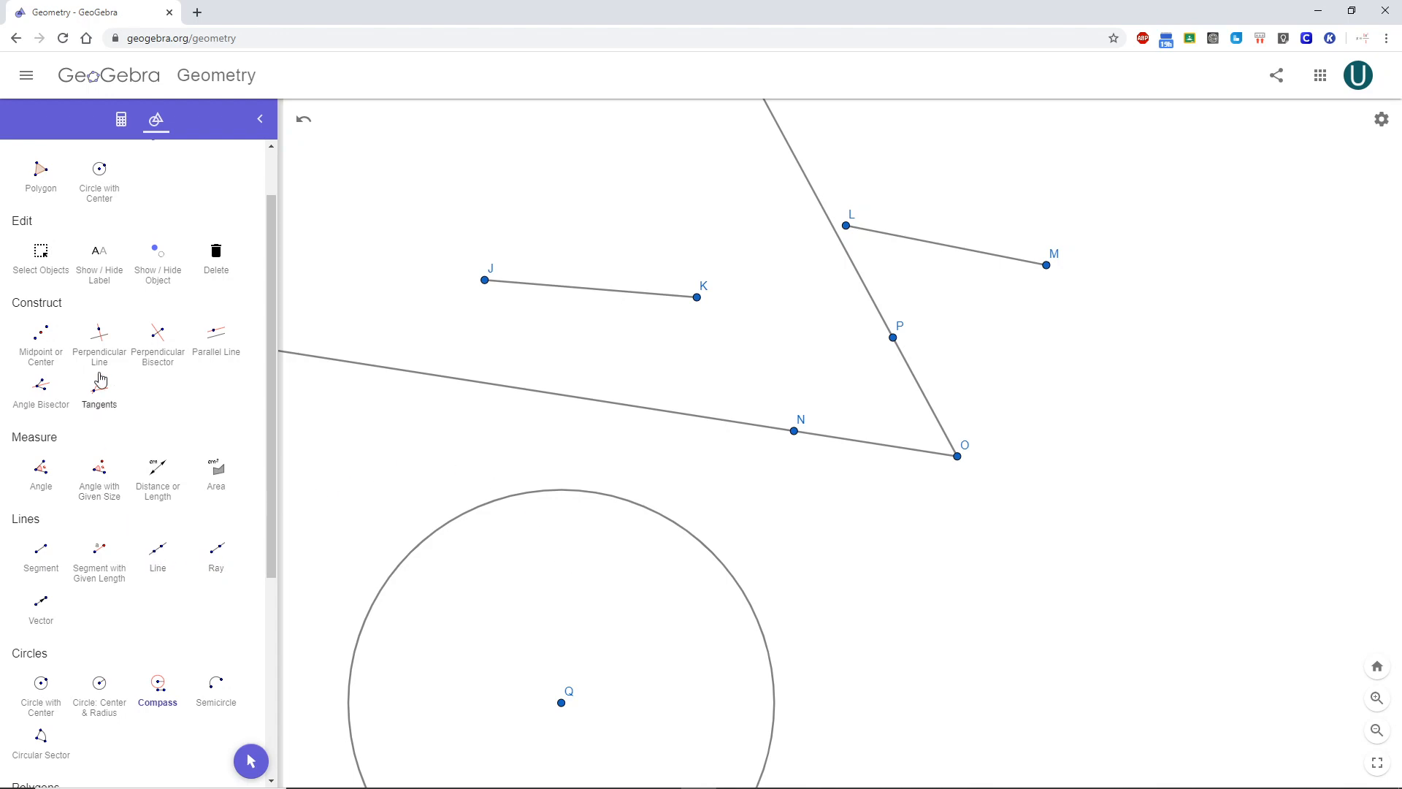
{"action": "scroll", "coordinate": [150, 281], "scroll_direction": "up", "scroll_amount": 1}
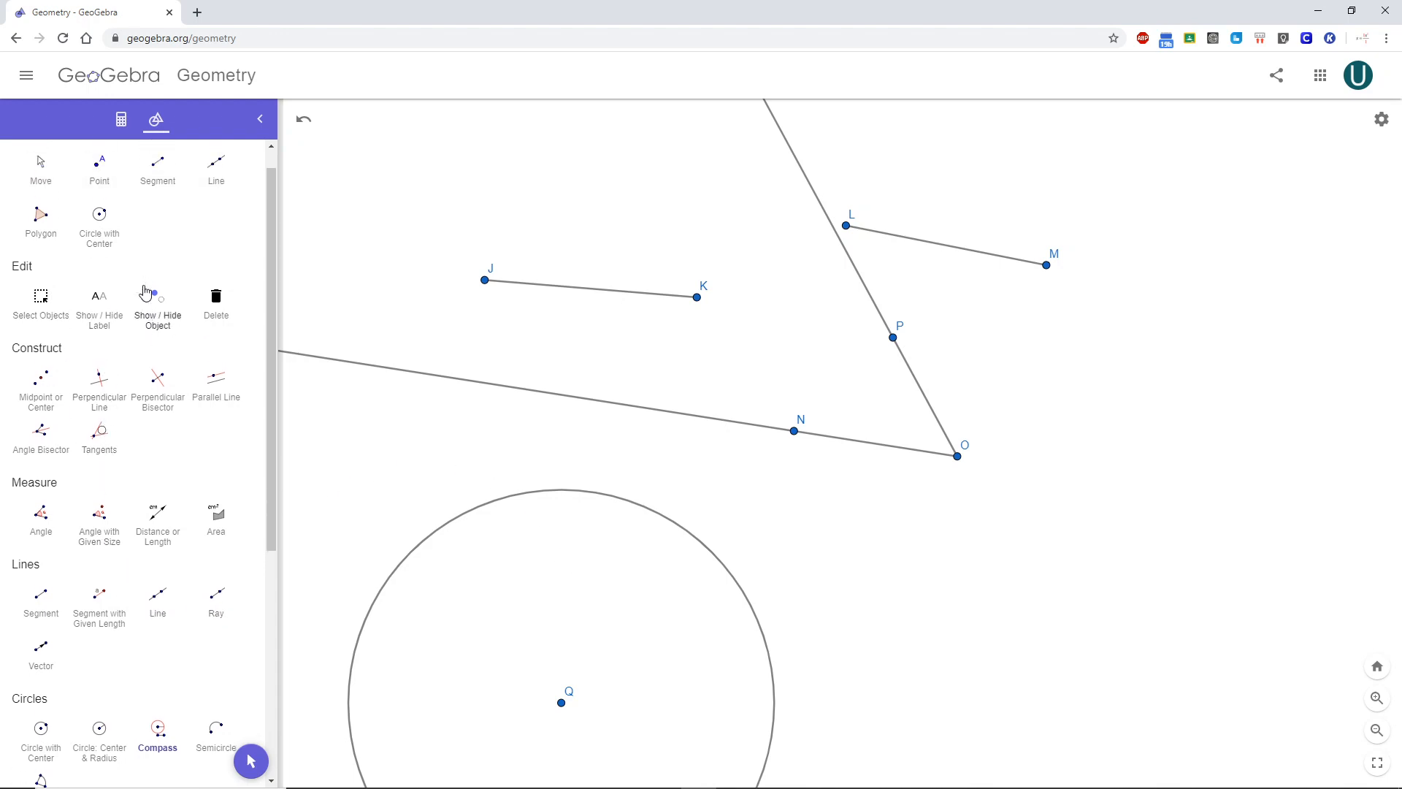
{"action": "left_click", "coordinate": [94, 200]}
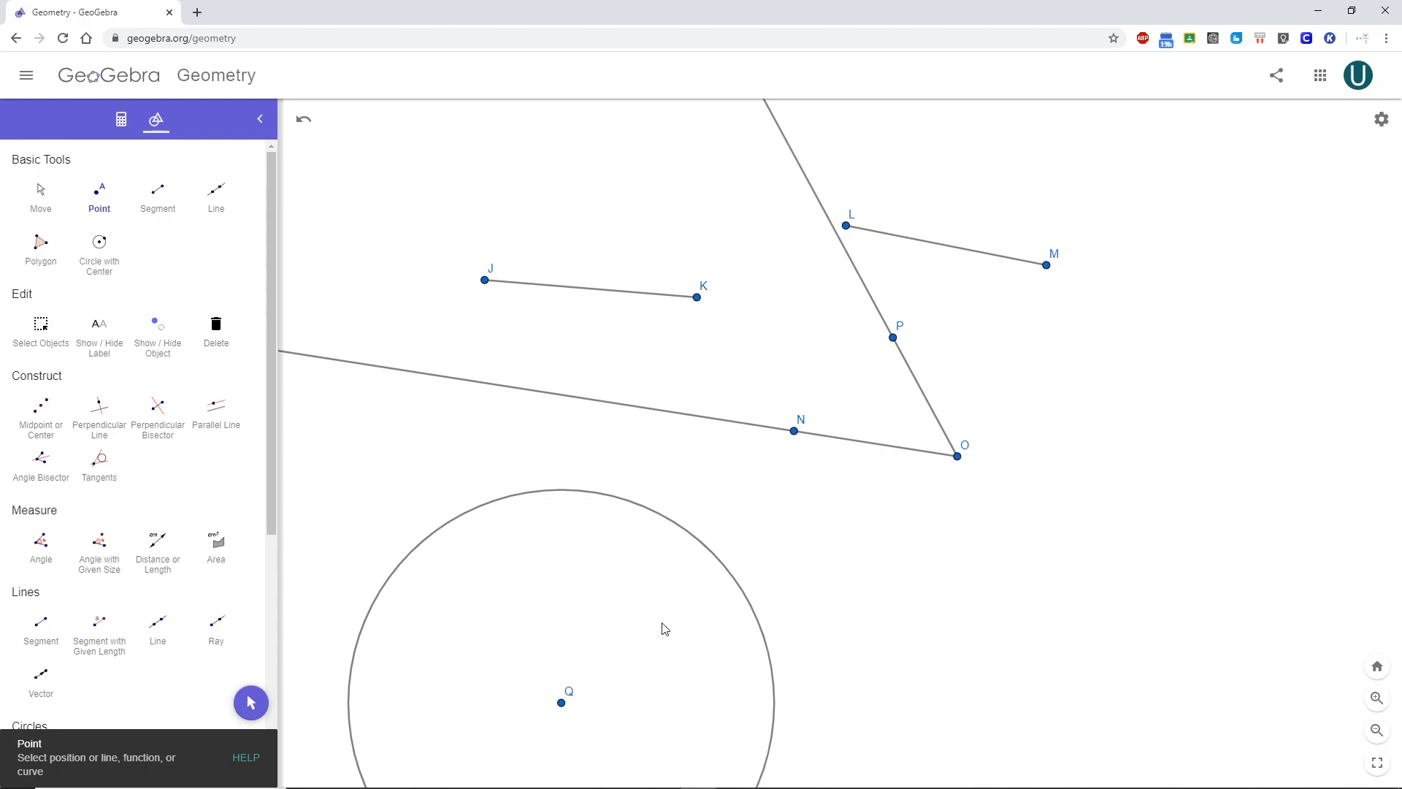
{"action": "left_click", "coordinate": [772, 726]}
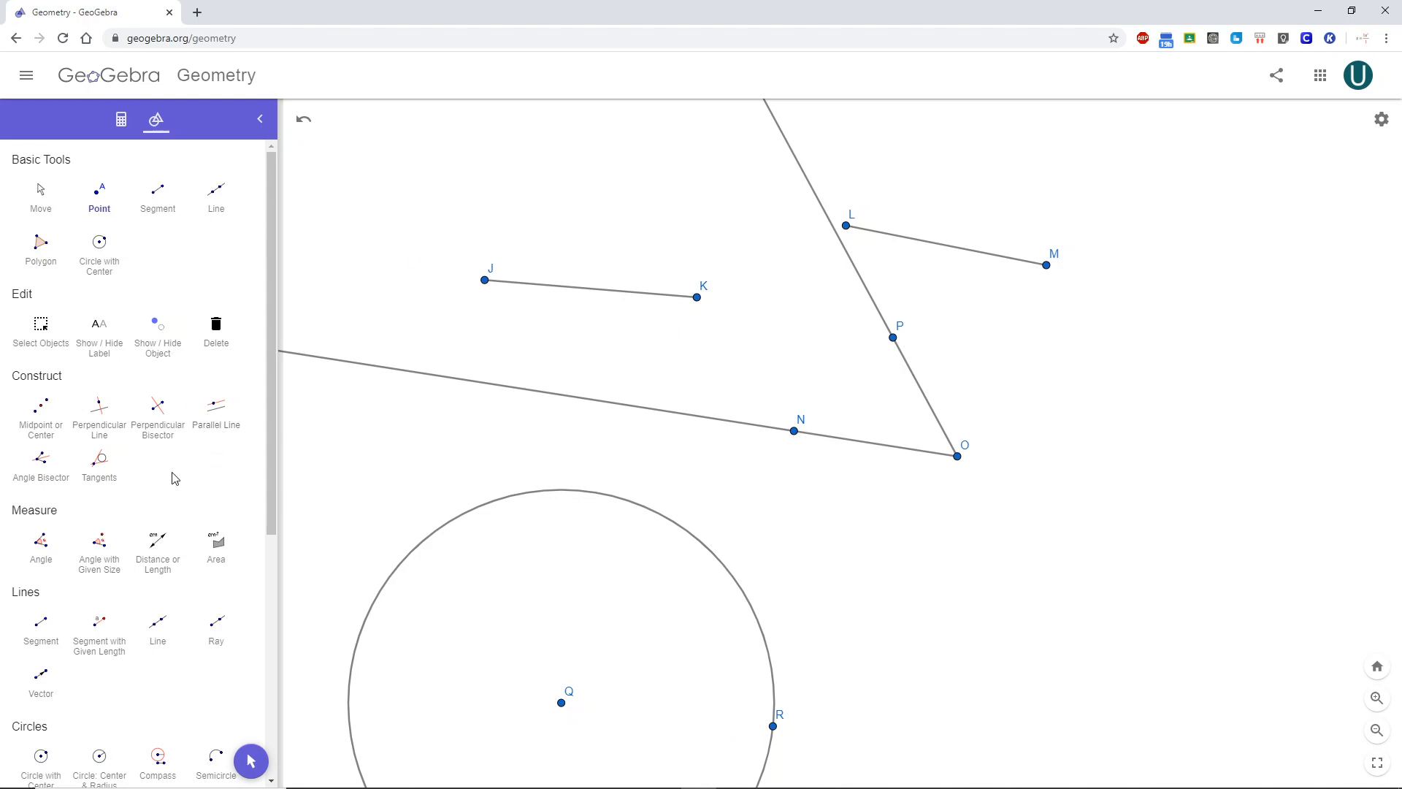
Step: Measure the distances from J to K and from Q to R with the Distance or Length tool
{"action": "left_click", "coordinate": [151, 544]}
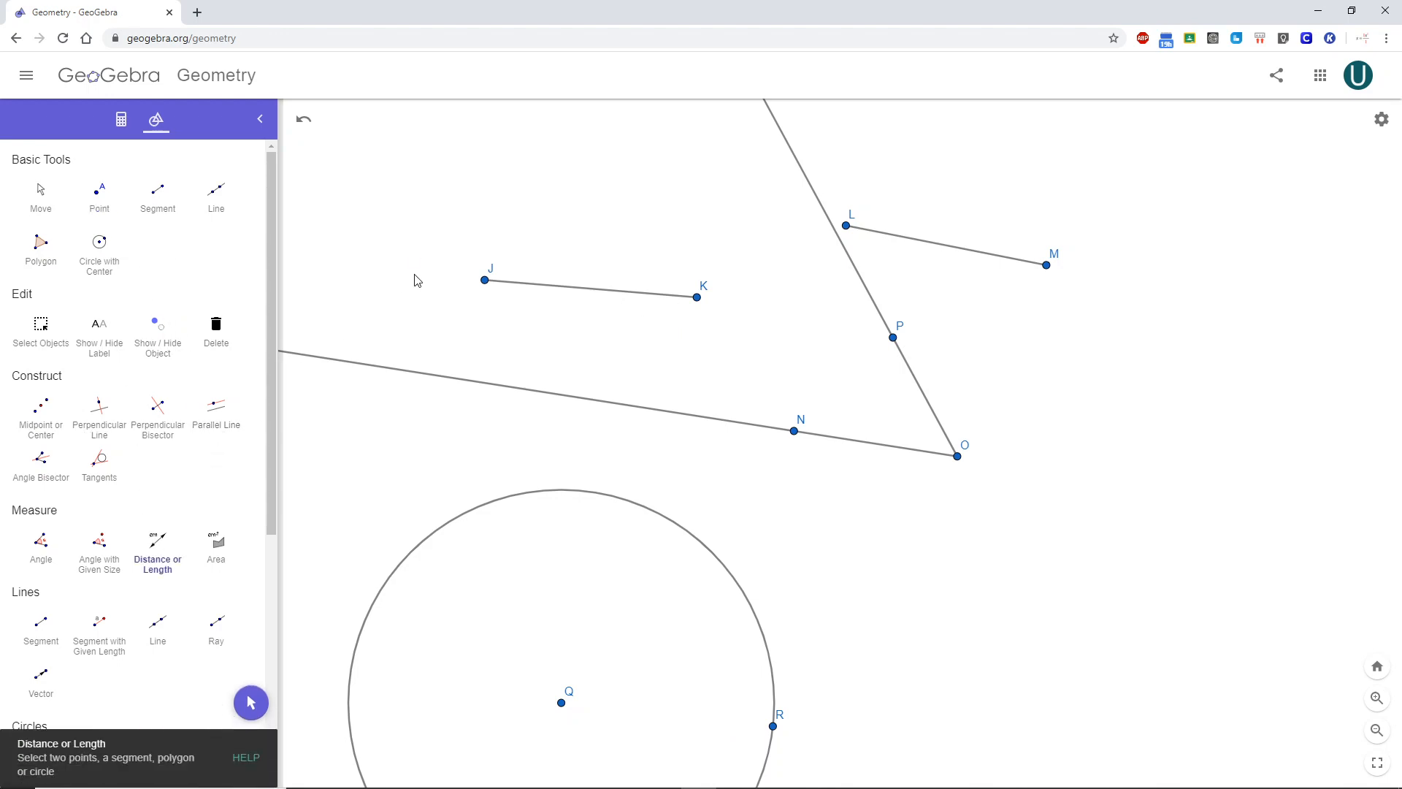
{"action": "left_click", "coordinate": [481, 284]}
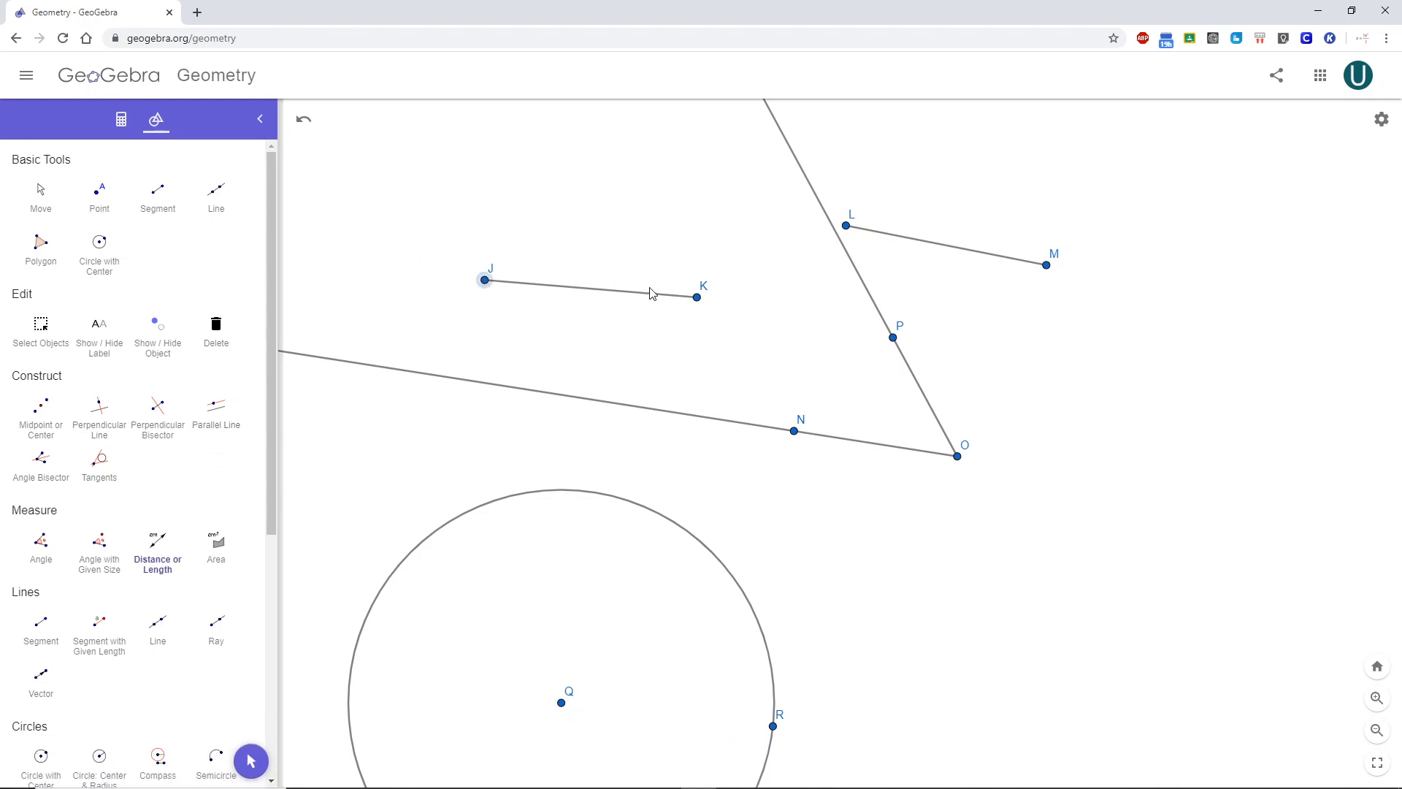
{"action": "left_click", "coordinate": [697, 299]}
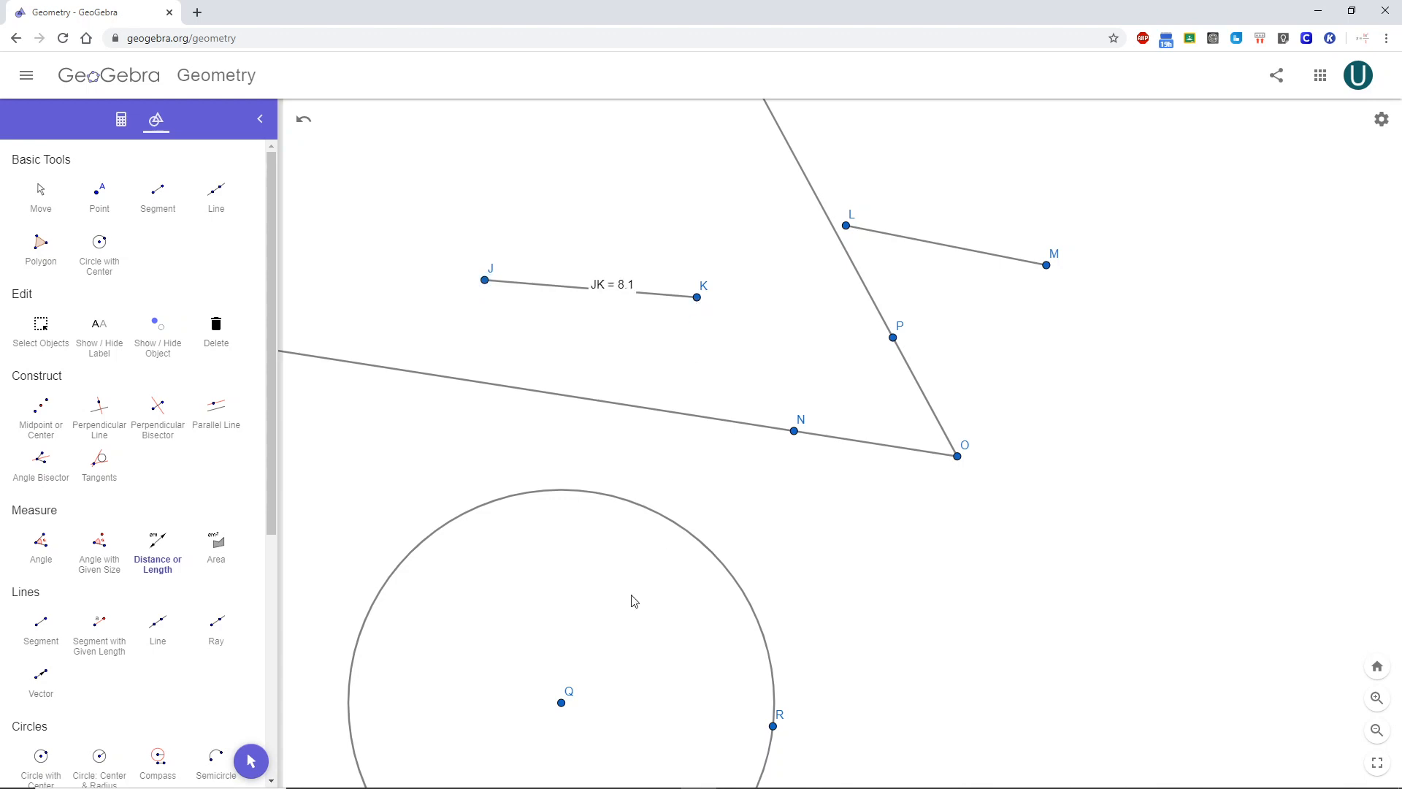
{"action": "left_click", "coordinate": [561, 701]}
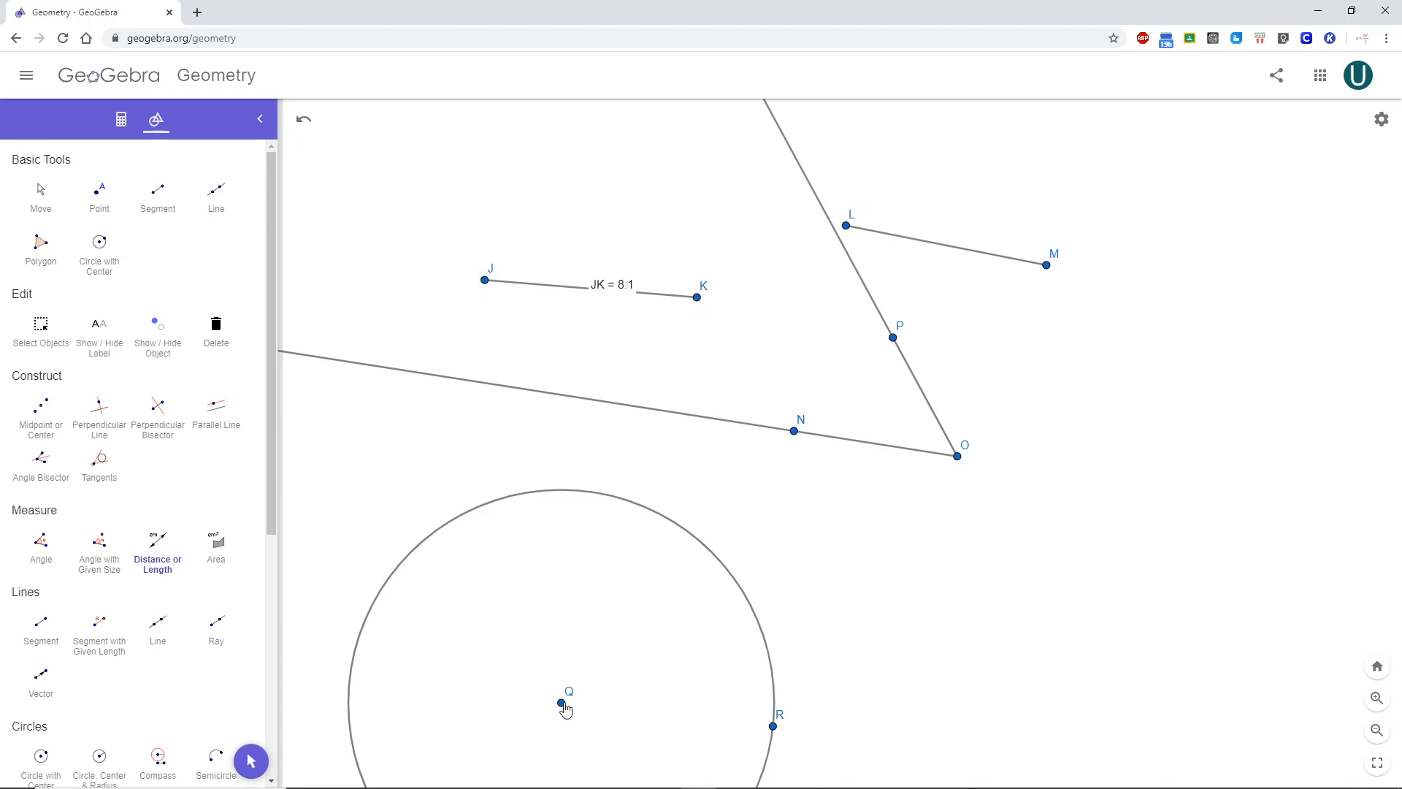
{"action": "left_click", "coordinate": [773, 725]}
Step: Draw the segment from circle centre Q to point R on the circle
{"action": "left_click", "coordinate": [159, 192]}
{"action": "left_click", "coordinate": [561, 703]}
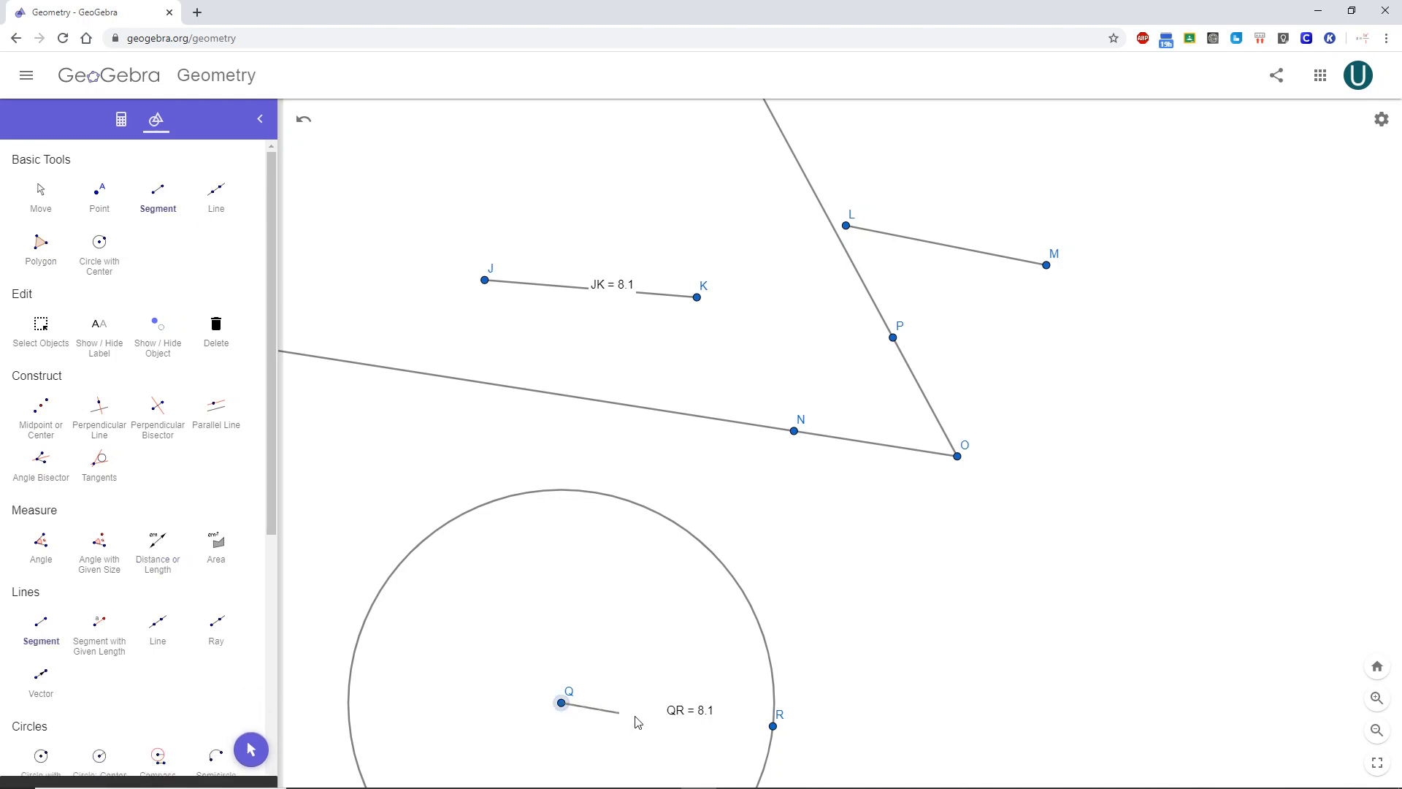
{"action": "left_click", "coordinate": [773, 726]}
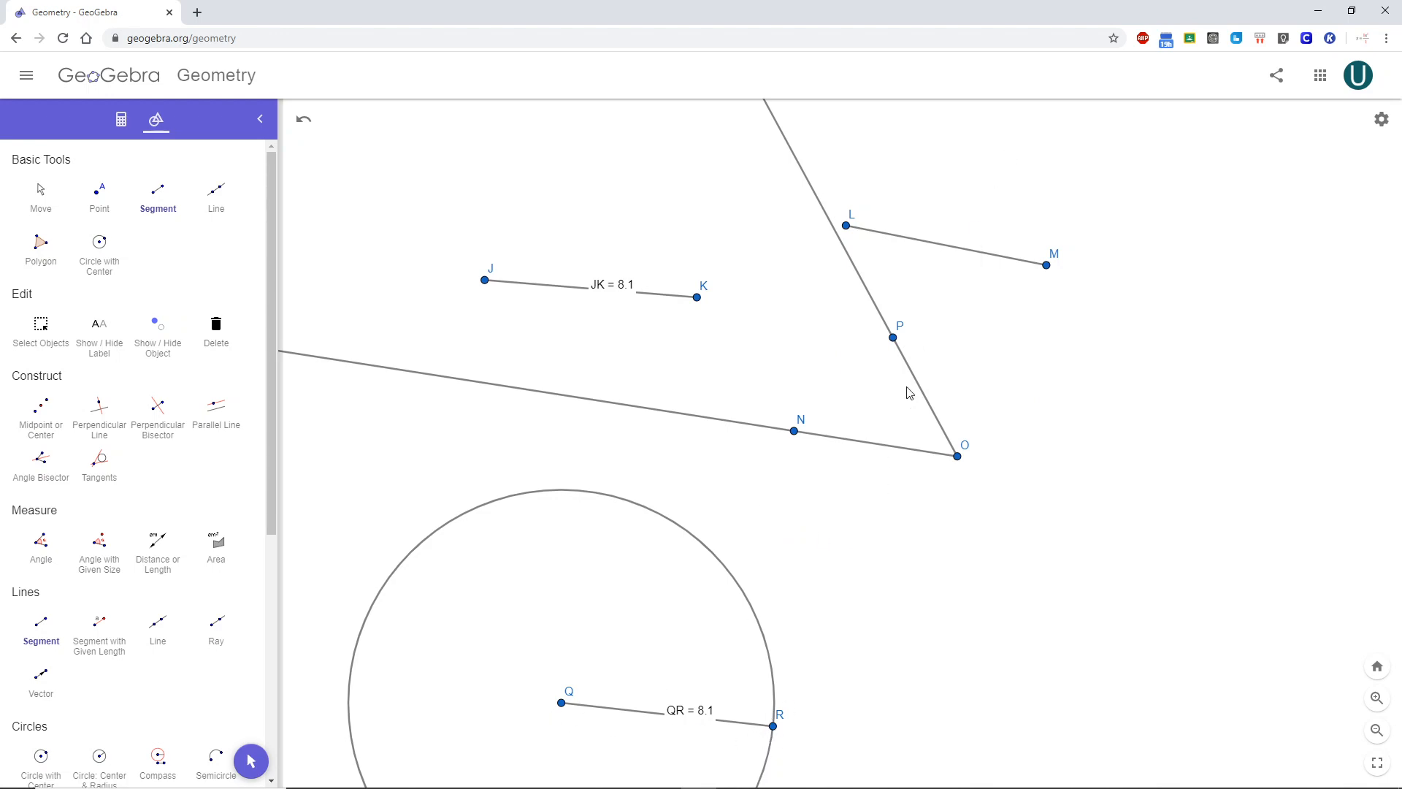
{"action": "scroll", "coordinate": [541, 475], "scroll_direction": "down", "scroll_amount": 1}
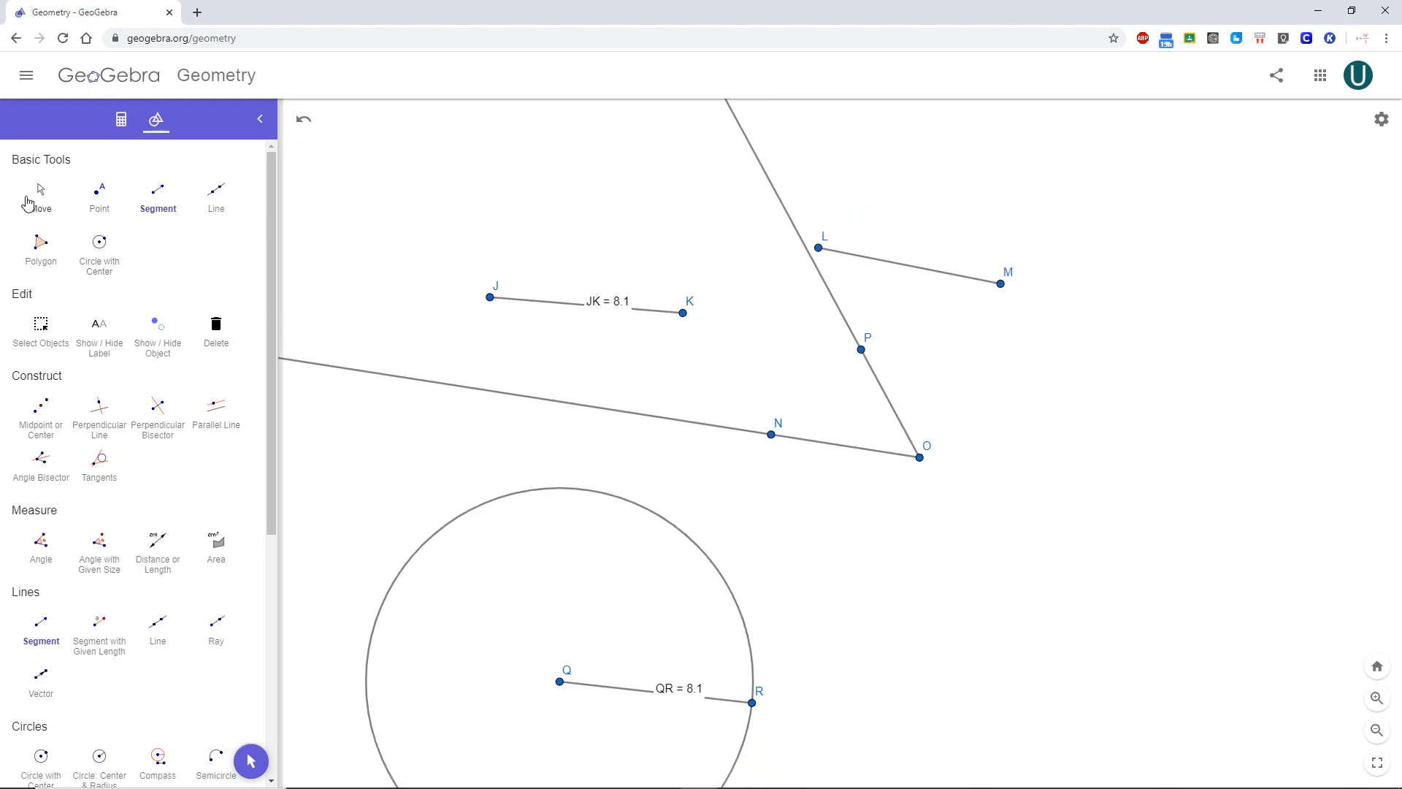
{"action": "left_click", "coordinate": [39, 193]}
{"action": "left_click_drag", "start_coordinate": [802, 617], "coordinate": [911, 589]}
{"action": "scroll", "coordinate": [830, 534], "scroll_direction": "up", "scroll_amount": 2}
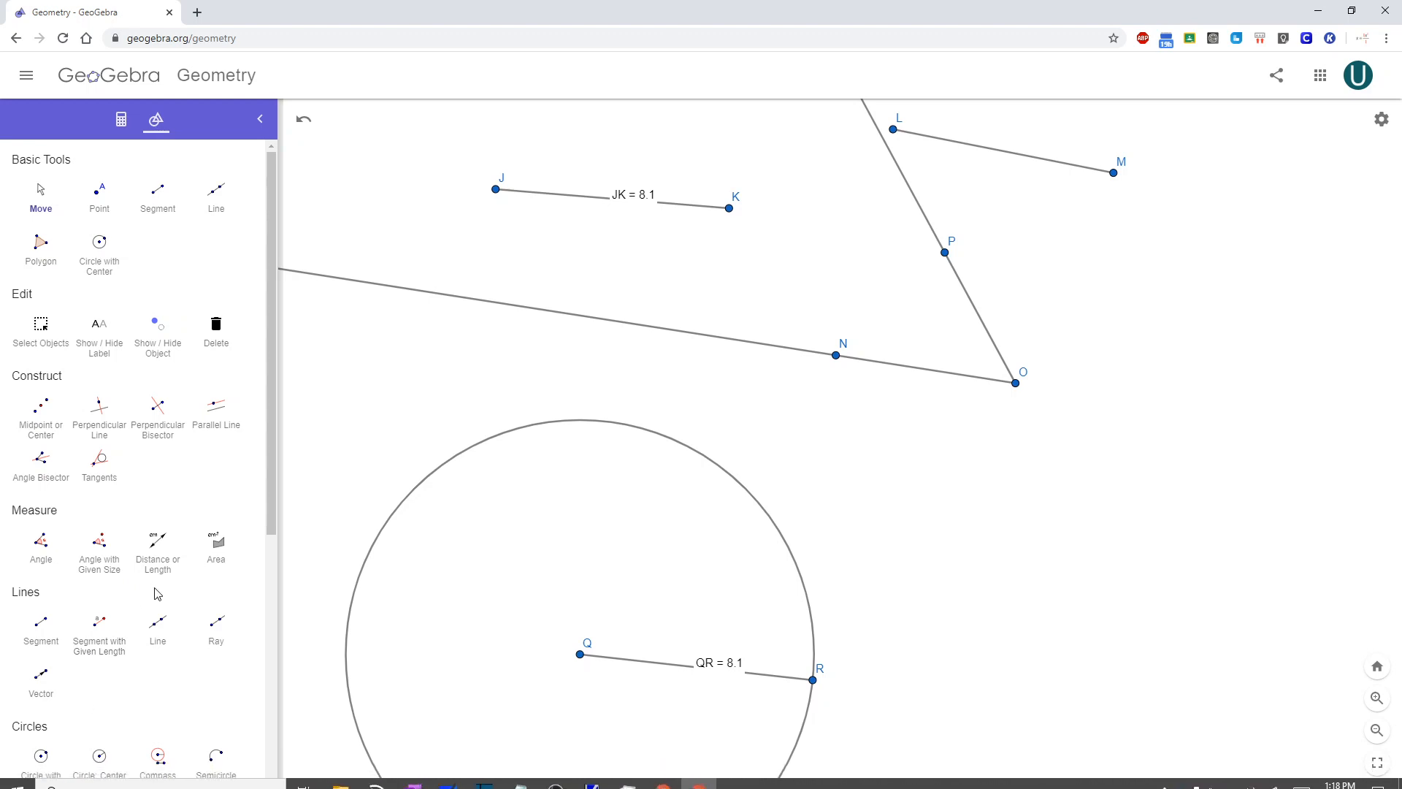
{"action": "left_click", "coordinate": [157, 755]}
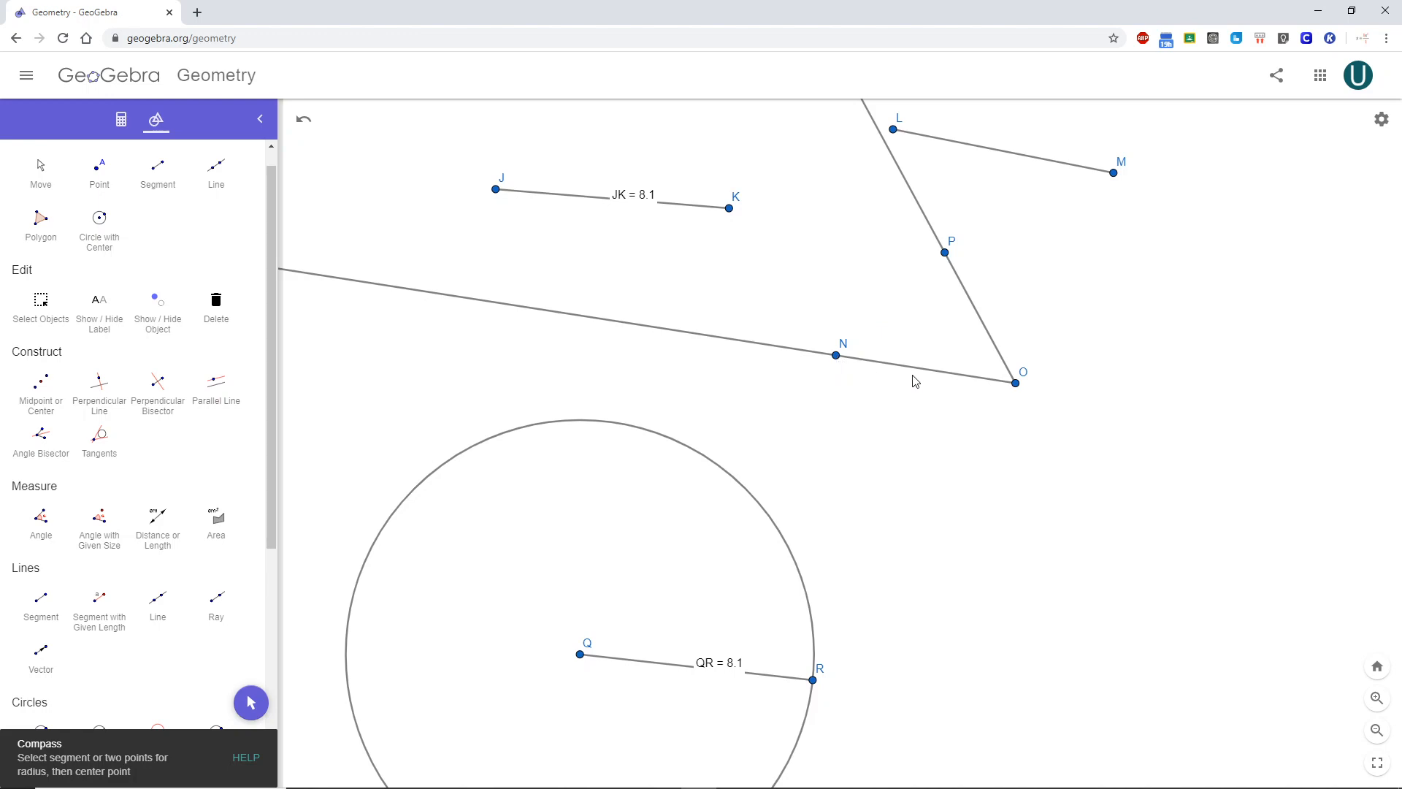
{"action": "left_click", "coordinate": [1017, 386]}
{"action": "left_click", "coordinate": [836, 358]}
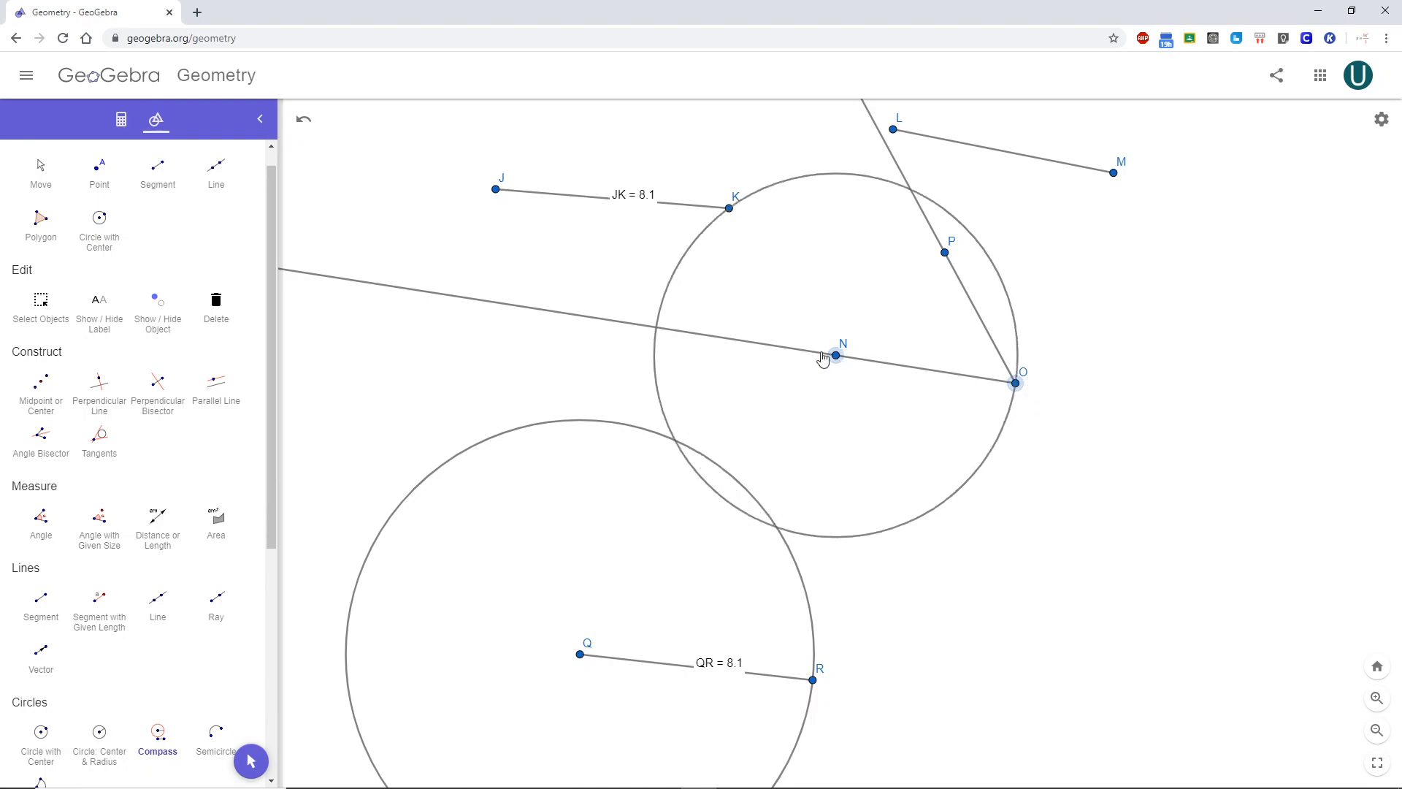
{"action": "left_click", "coordinate": [303, 129]}
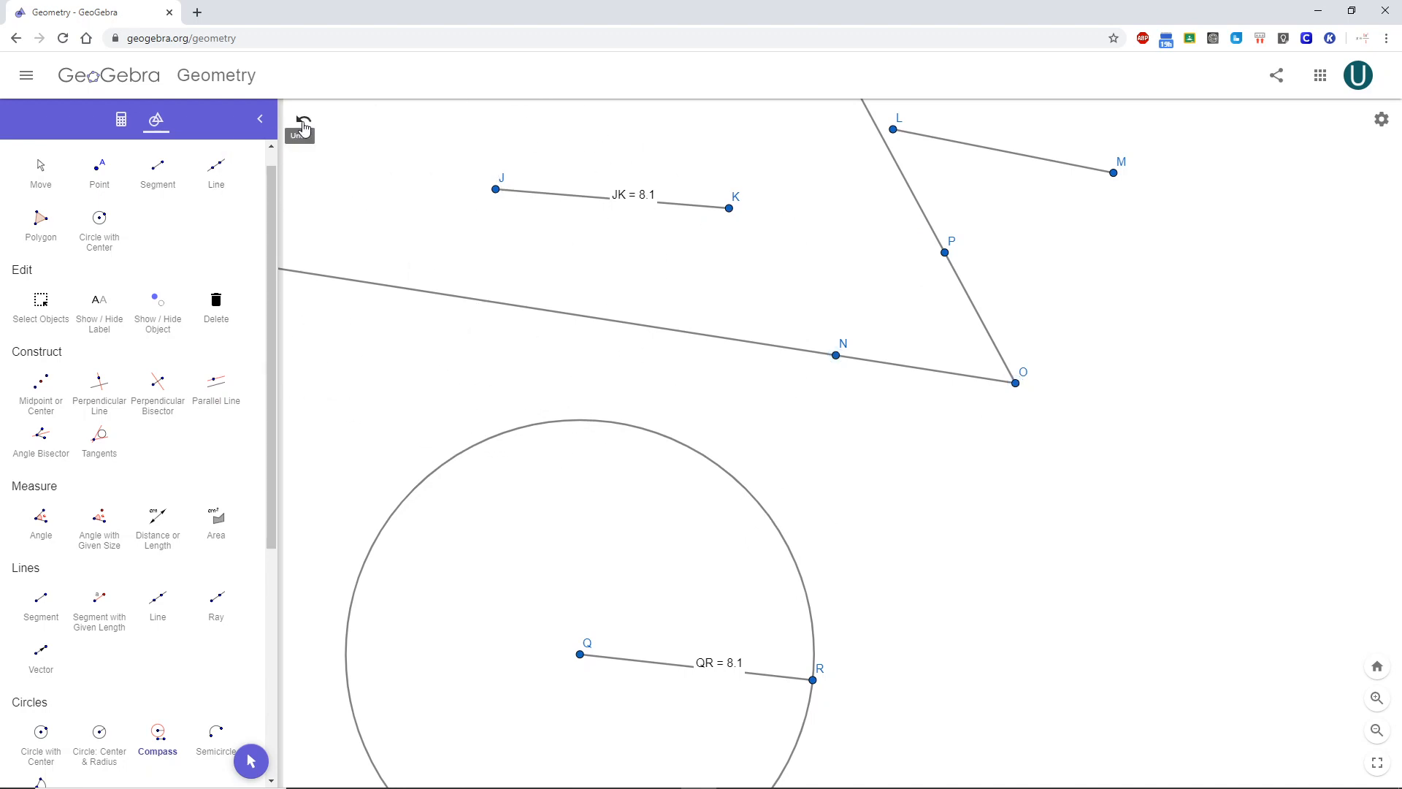
{"action": "left_click", "coordinate": [303, 126]}
{"action": "left_click", "coordinate": [336, 122]}
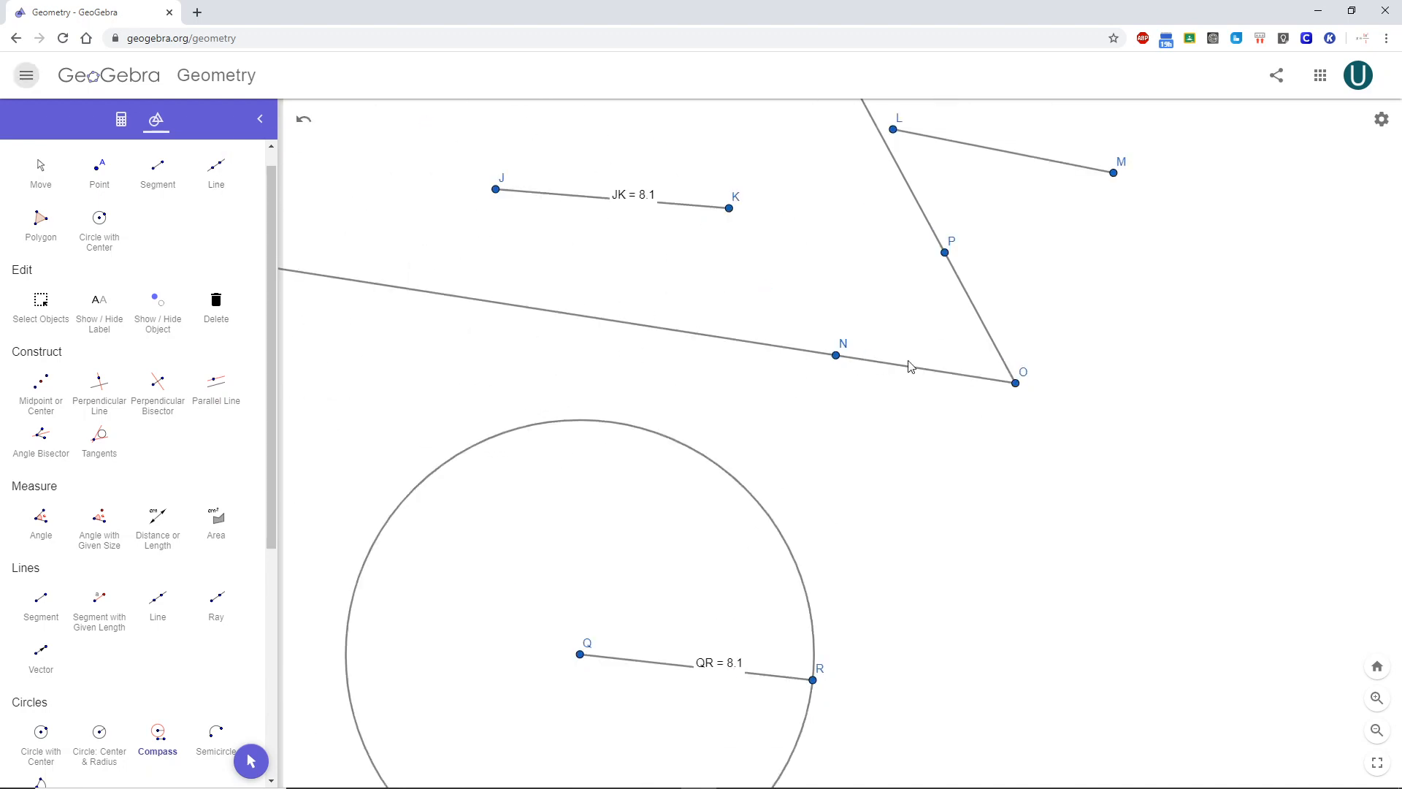
Step: Place a point between N and O, and construct a Compass circle centred at R with the distance from O to that point as radius
{"action": "left_click", "coordinate": [99, 169]}
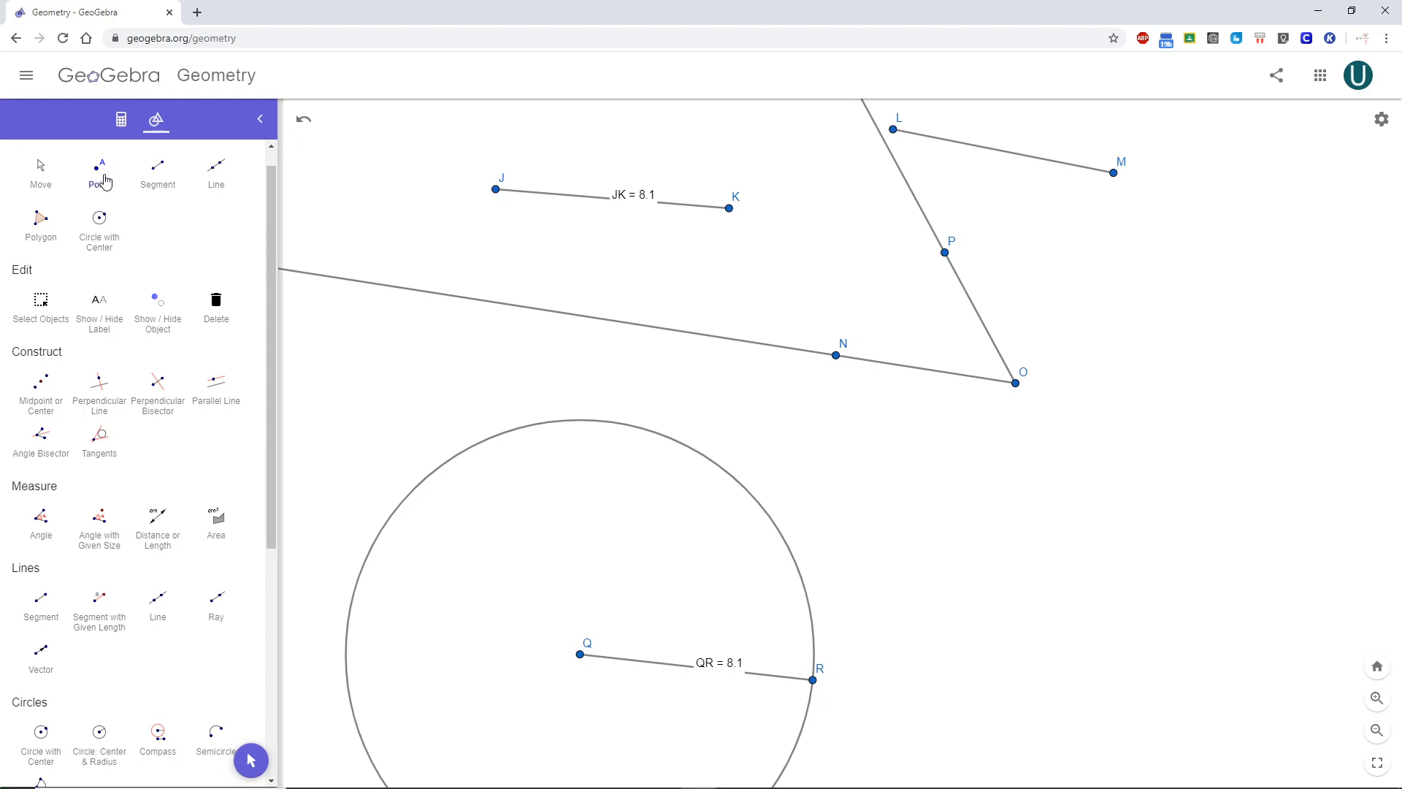
{"action": "left_click", "coordinate": [934, 371]}
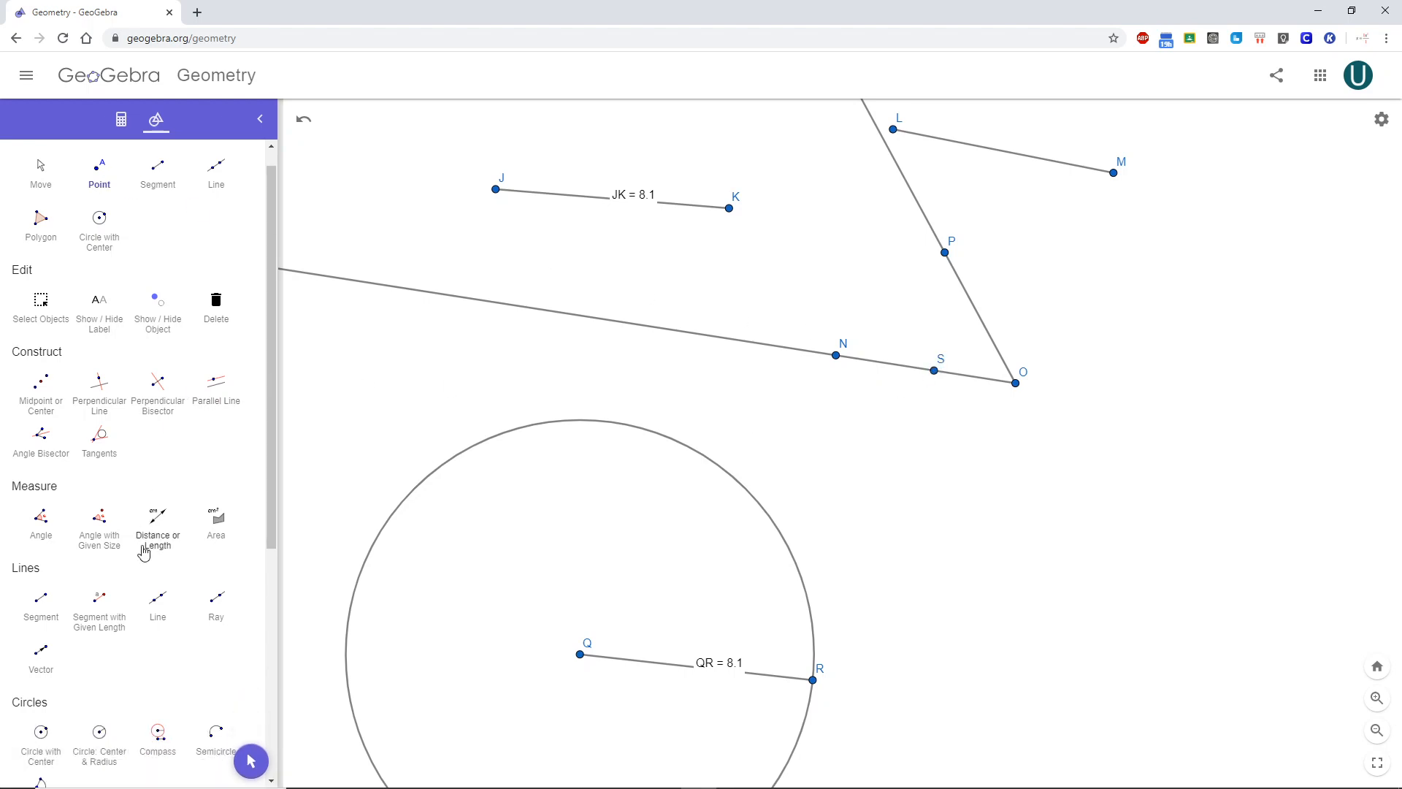
{"action": "left_click", "coordinate": [118, 741]}
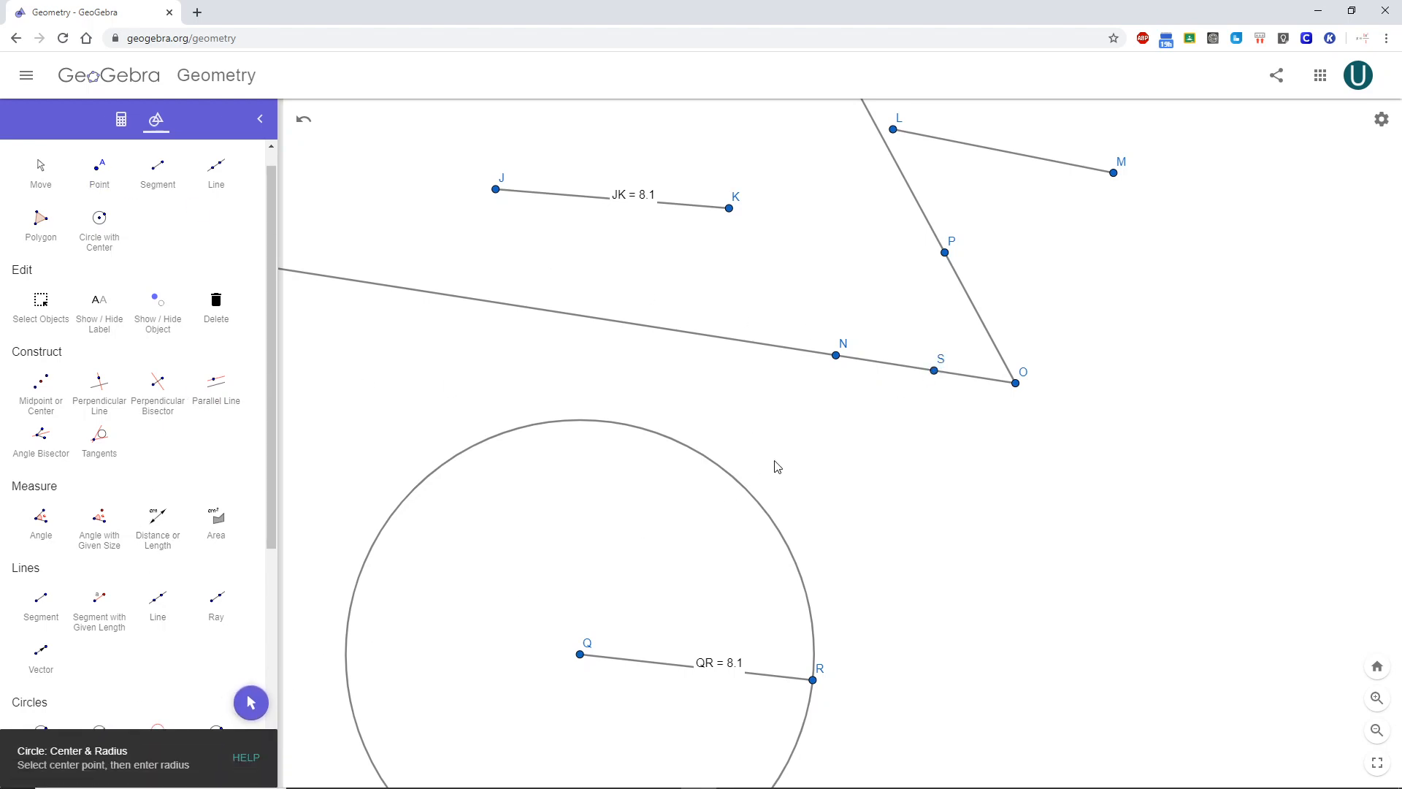
{"action": "scroll", "coordinate": [129, 608], "scroll_direction": "down", "scroll_amount": 1}
{"action": "scroll", "coordinate": [130, 608], "scroll_direction": "down", "scroll_amount": 1}
{"action": "left_click", "coordinate": [158, 659]}
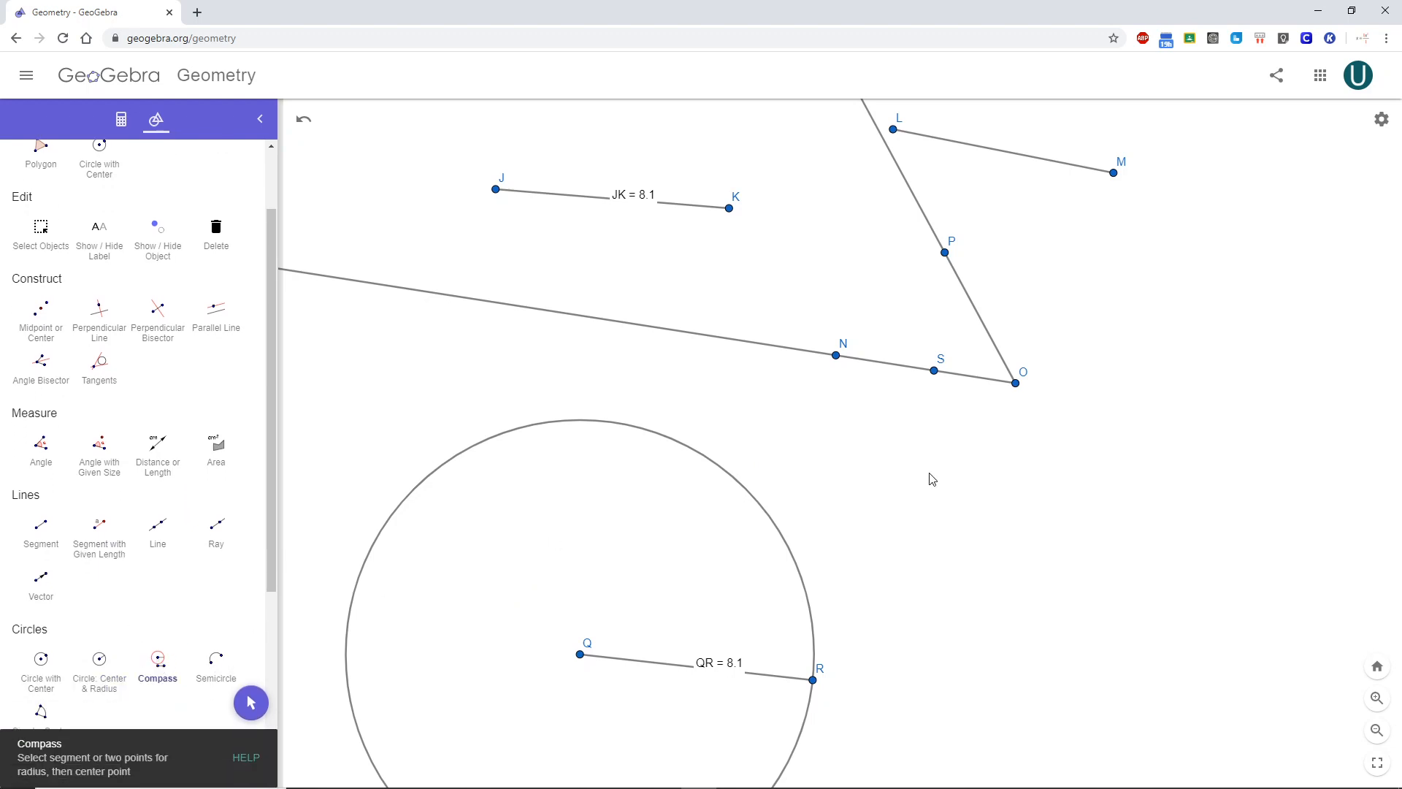
{"action": "left_click", "coordinate": [1016, 383]}
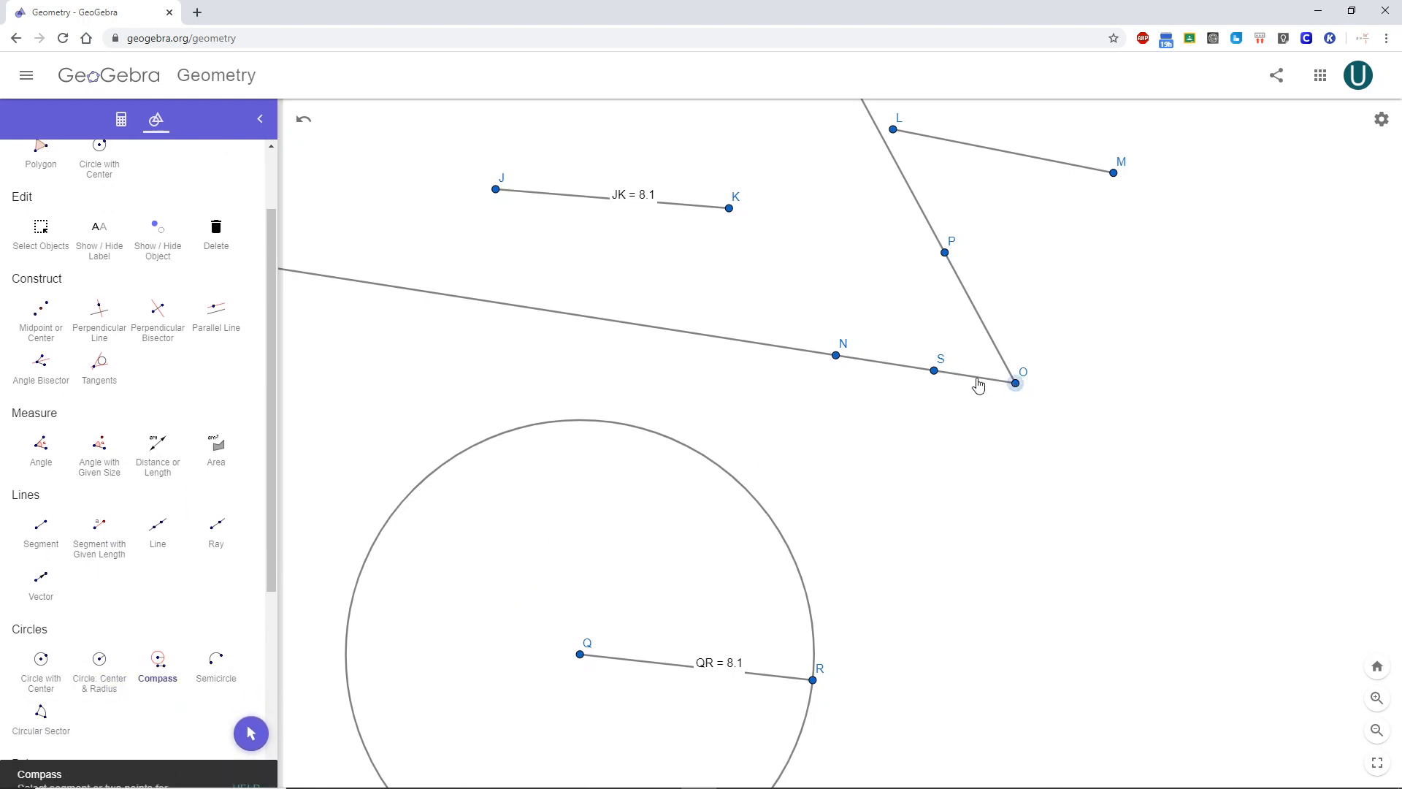
{"action": "left_click", "coordinate": [934, 371]}
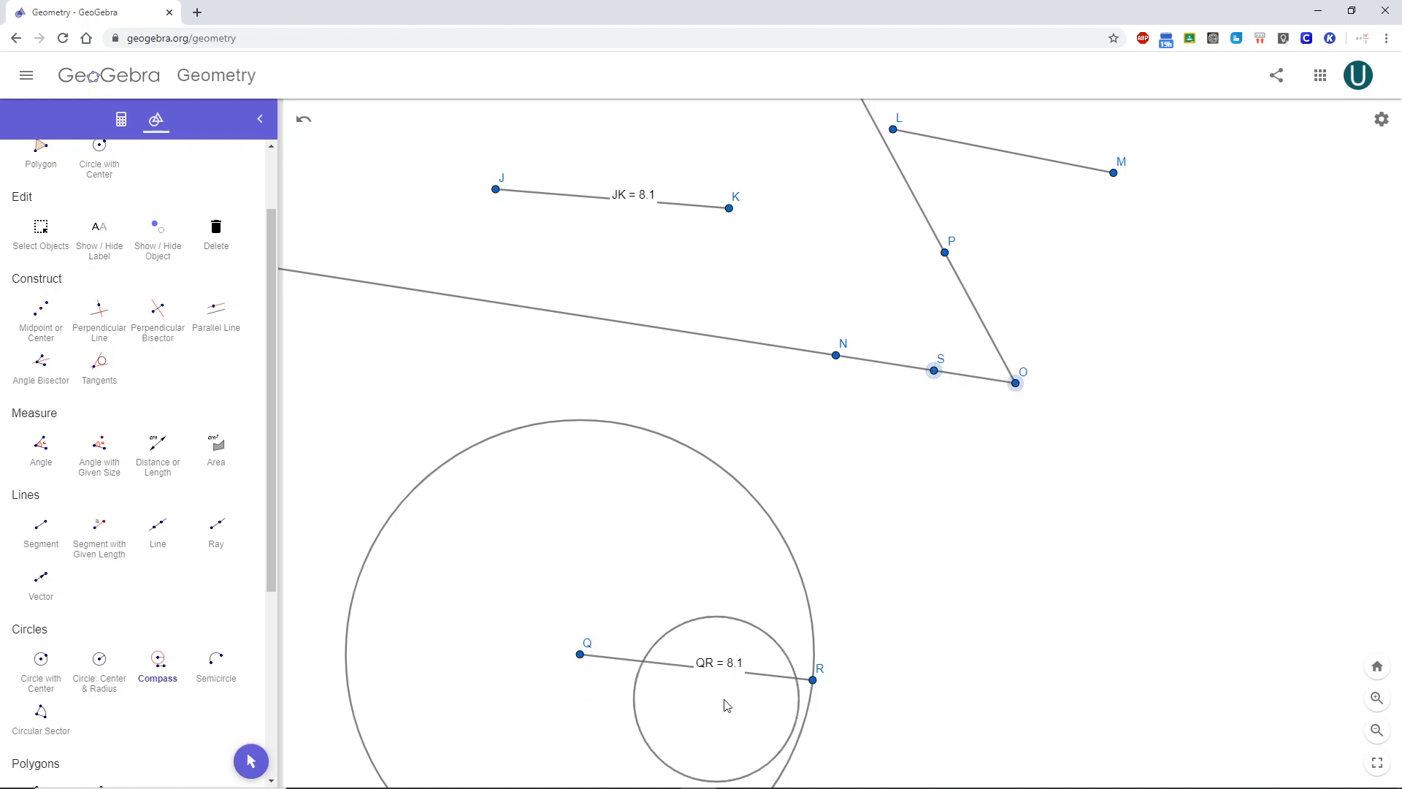
{"action": "left_click", "coordinate": [814, 685]}
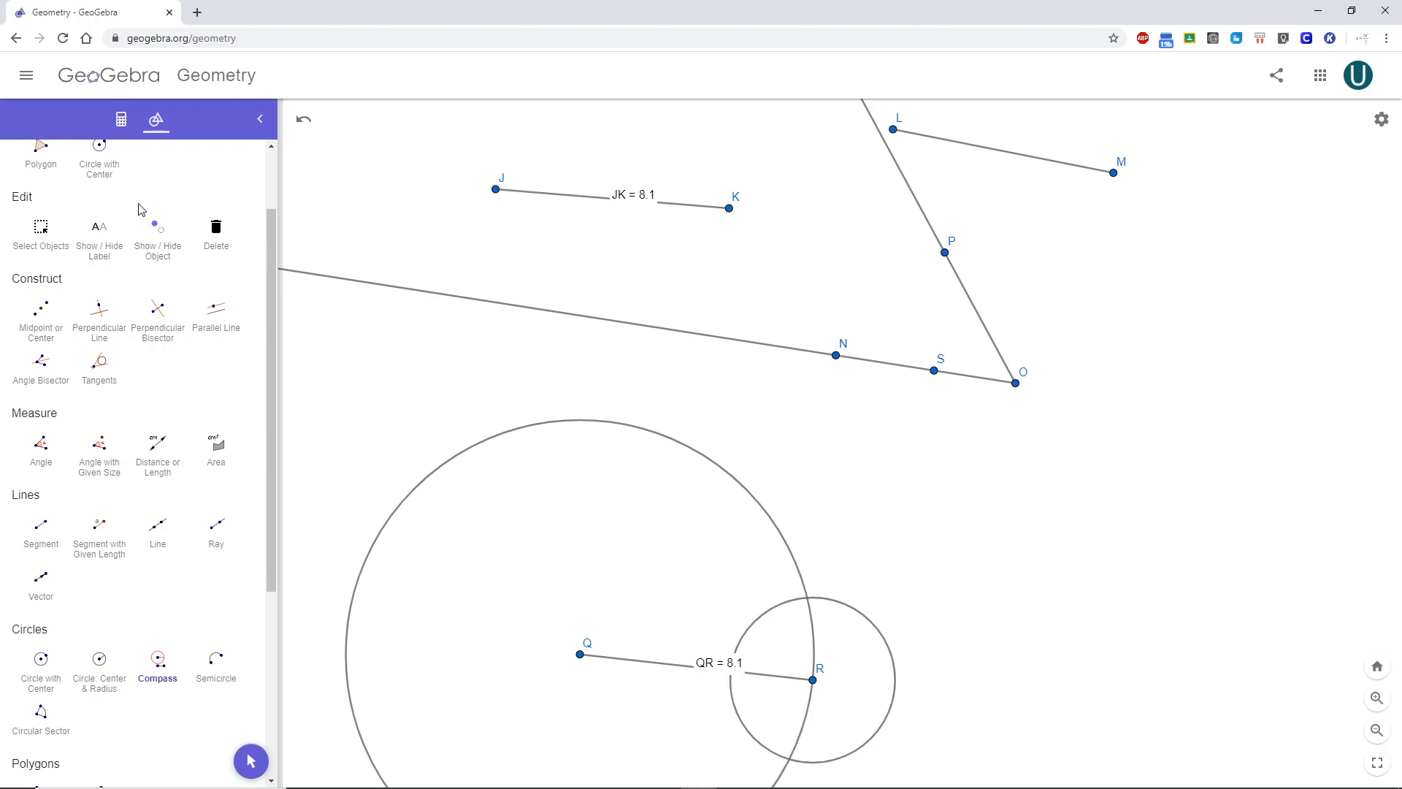
Step: Move the QR length label off segment QR to just below it
{"action": "scroll", "coordinate": [140, 210], "scroll_direction": "up", "scroll_amount": 2}
{"action": "left_click", "coordinate": [41, 192]}
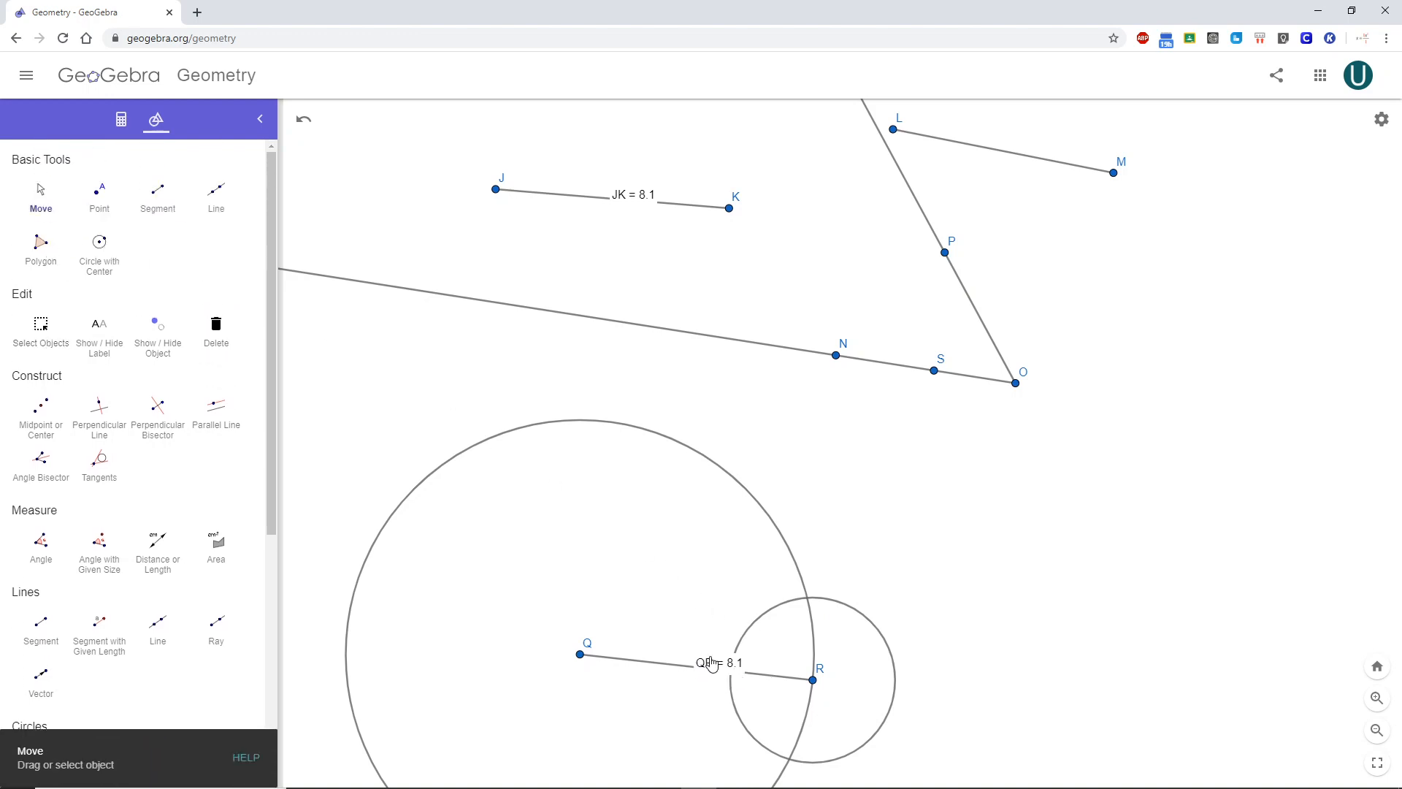
{"action": "left_click_drag", "start_coordinate": [703, 657], "coordinate": [661, 679]}
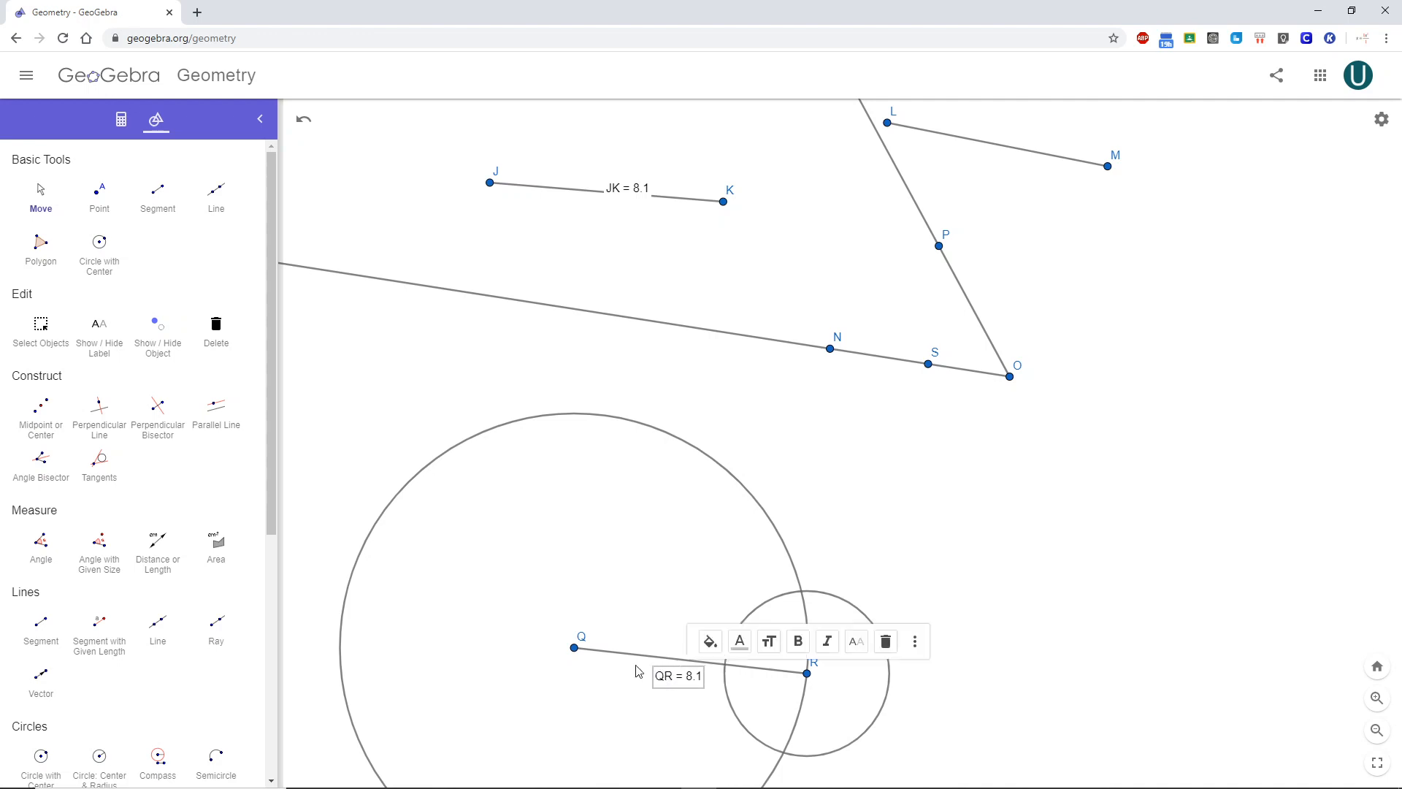
Step: Place a point where the small circle around R intersects segment QR
{"action": "left_click", "coordinate": [89, 208]}
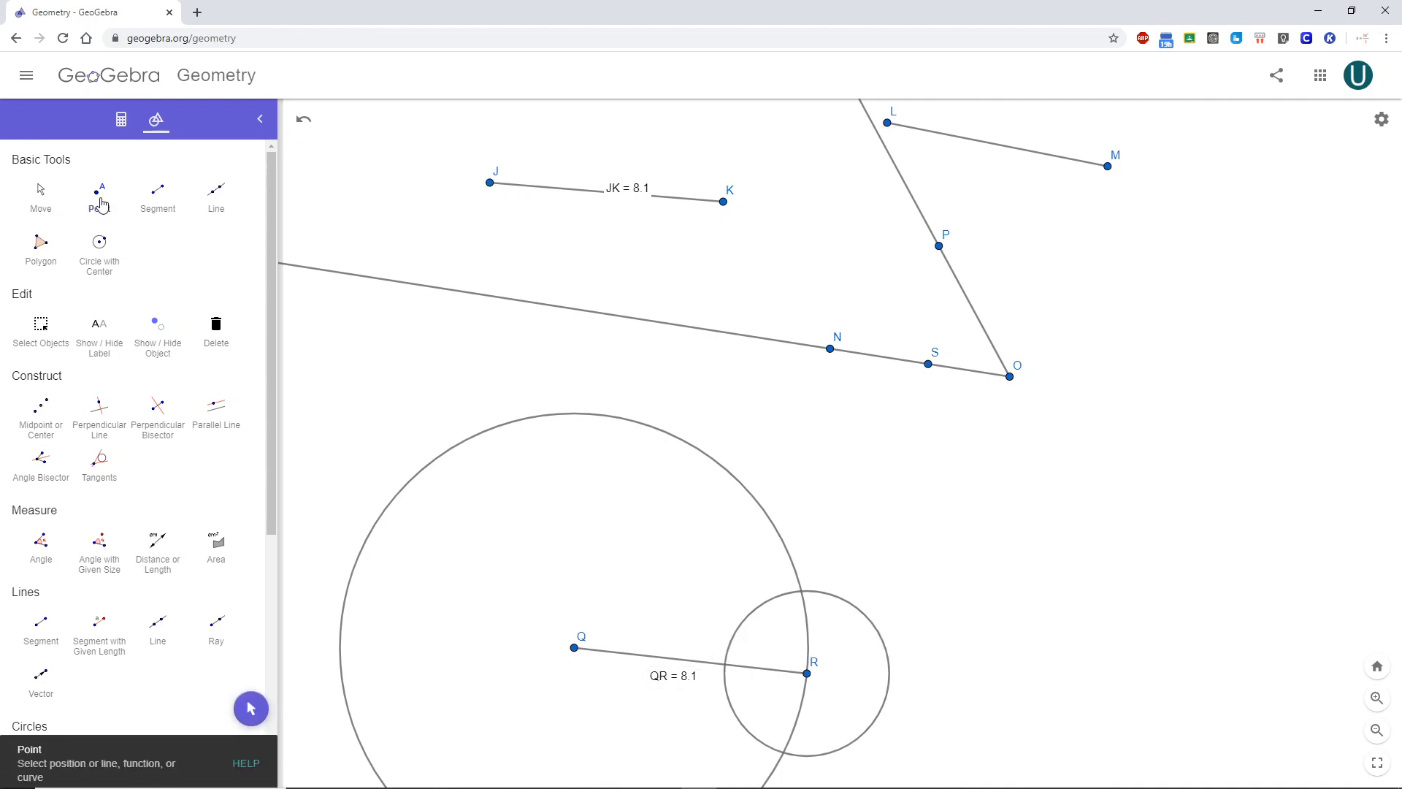
{"action": "left_click", "coordinate": [726, 667]}
{"action": "scroll", "coordinate": [731, 690], "scroll_direction": "up", "scroll_amount": 5}
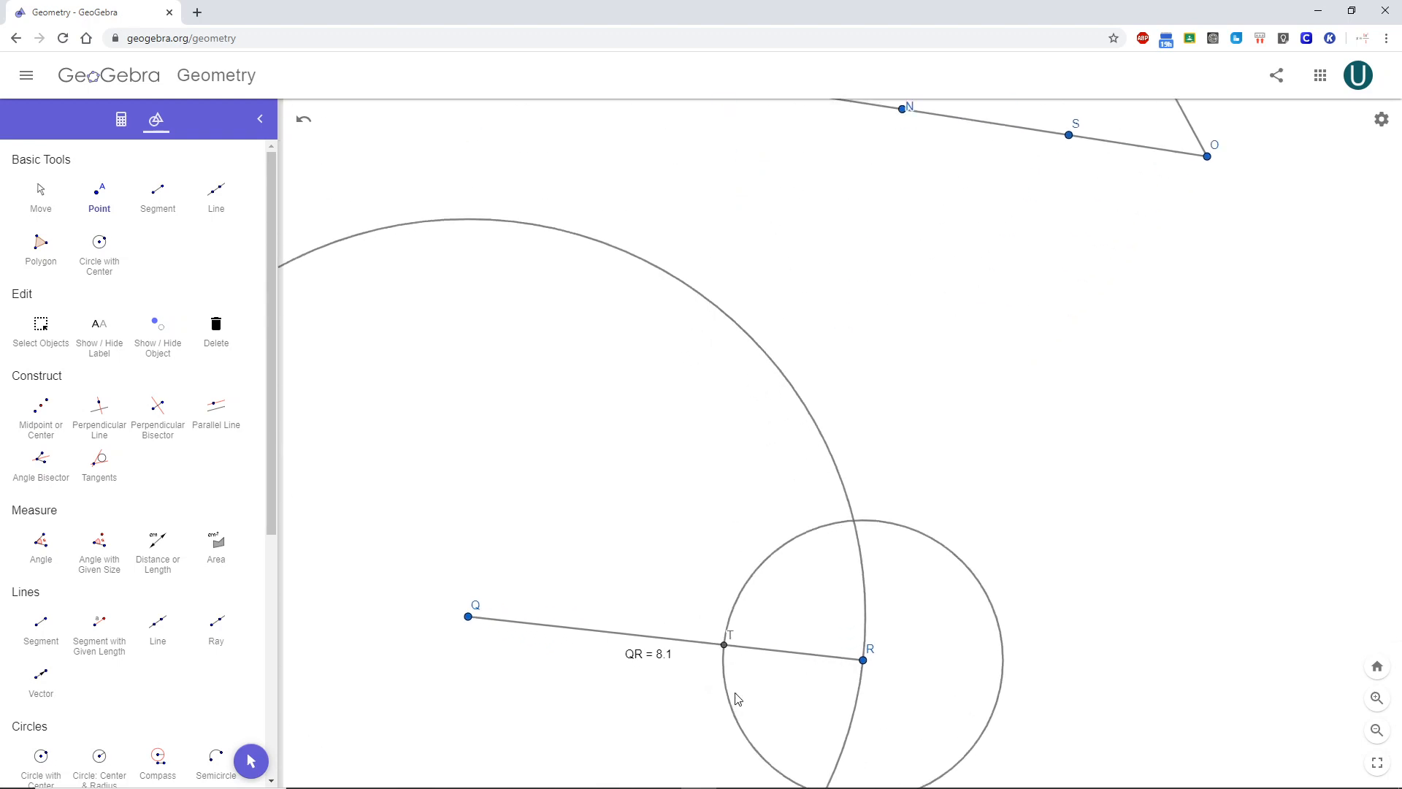
{"action": "scroll", "coordinate": [736, 693], "scroll_direction": "down", "scroll_amount": 4}
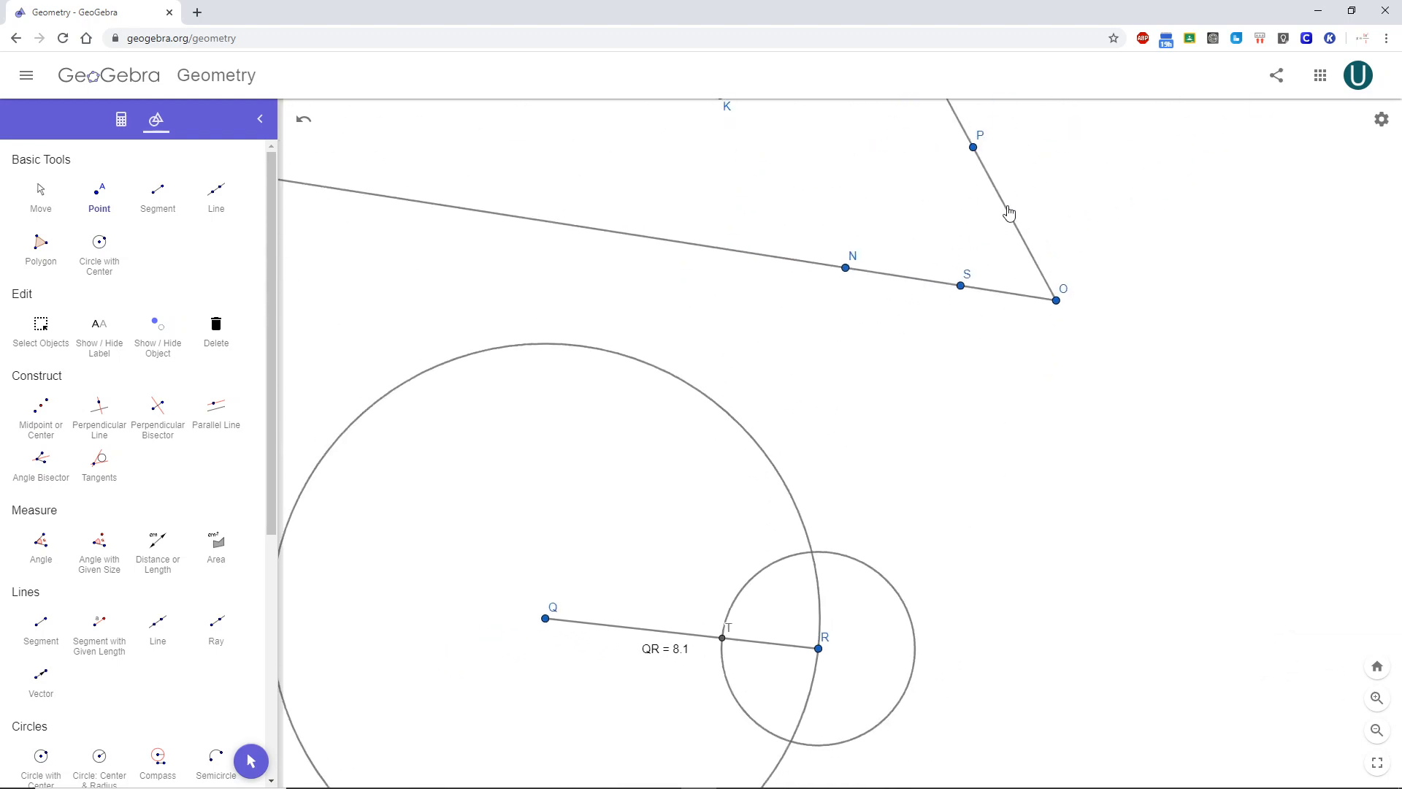
Step: Construct a Compass circle centred at O with radius OS, and mark its intersection with the ray from O through P
{"action": "scroll", "coordinate": [523, 478], "scroll_direction": "down", "scroll_amount": 2}
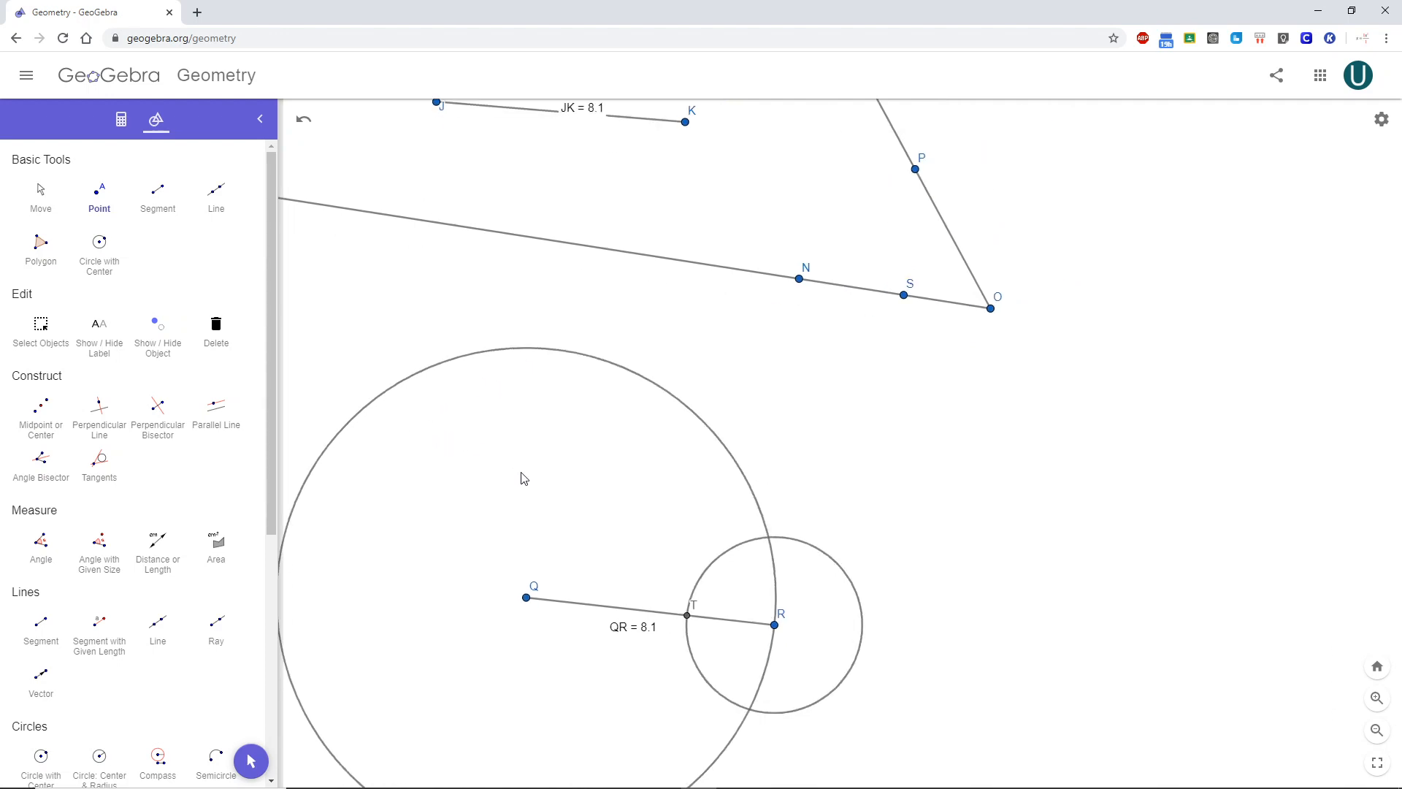
{"action": "scroll", "coordinate": [841, 409], "scroll_direction": "down", "scroll_amount": 2}
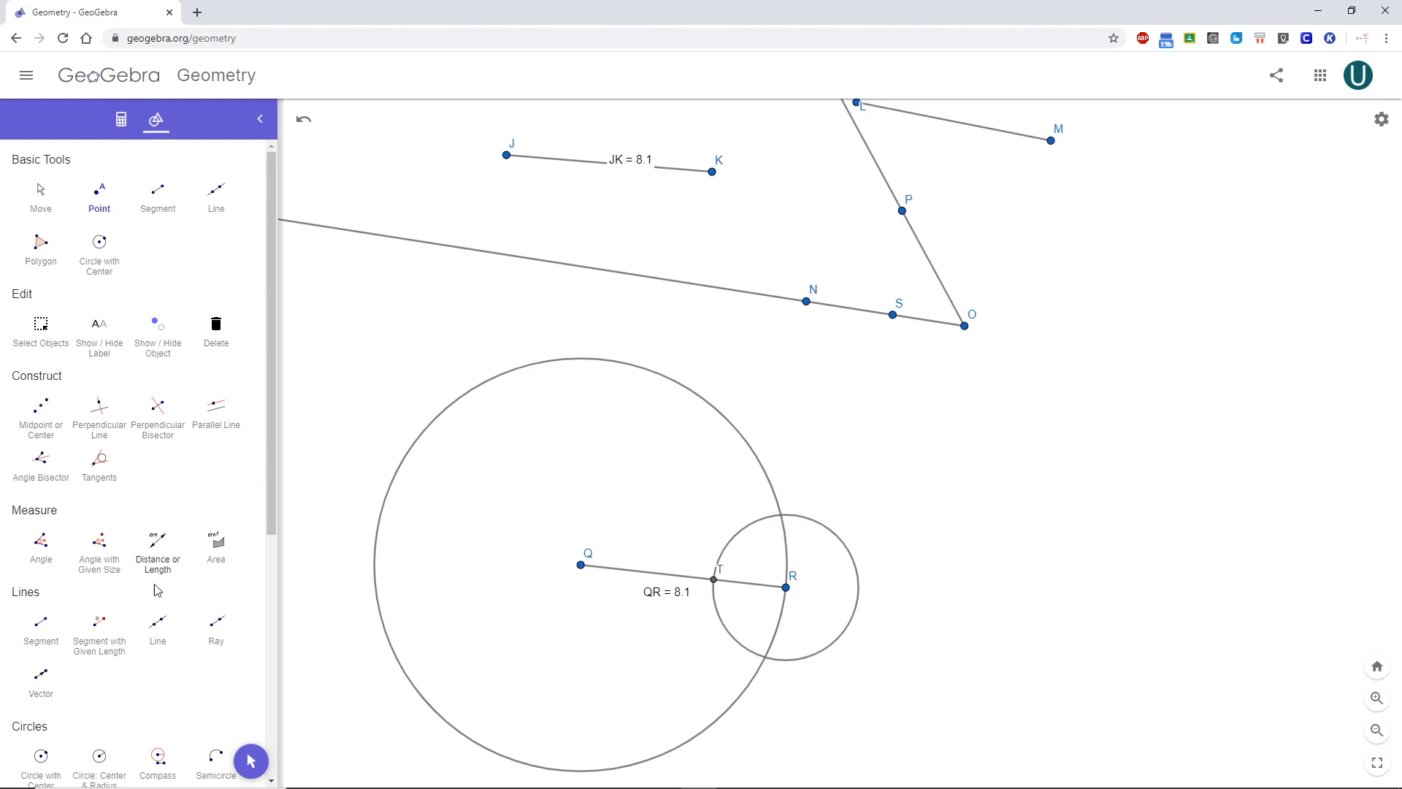
{"action": "scroll", "coordinate": [117, 730], "scroll_direction": "down", "scroll_amount": 1}
{"action": "left_click", "coordinate": [157, 738]}
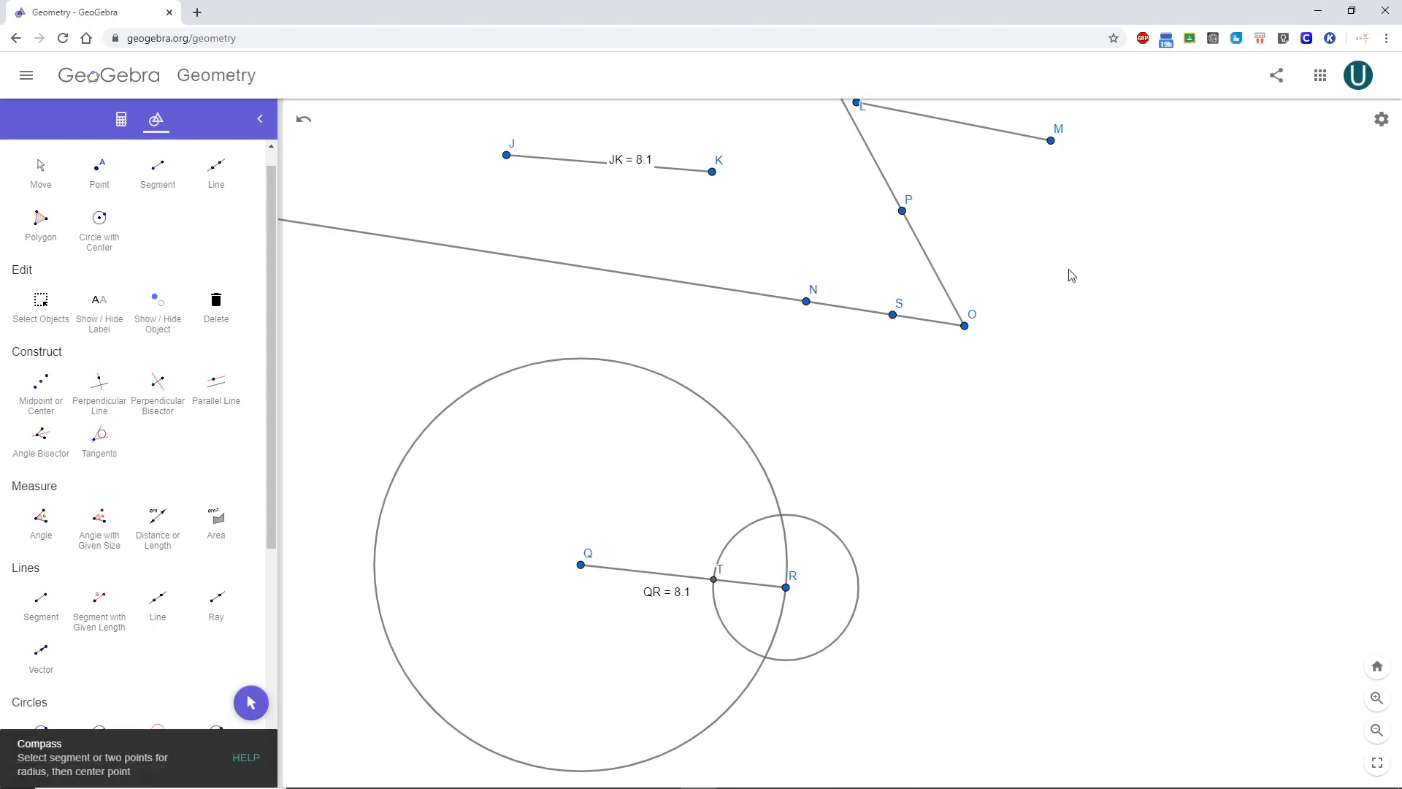
{"action": "left_click", "coordinate": [893, 315]}
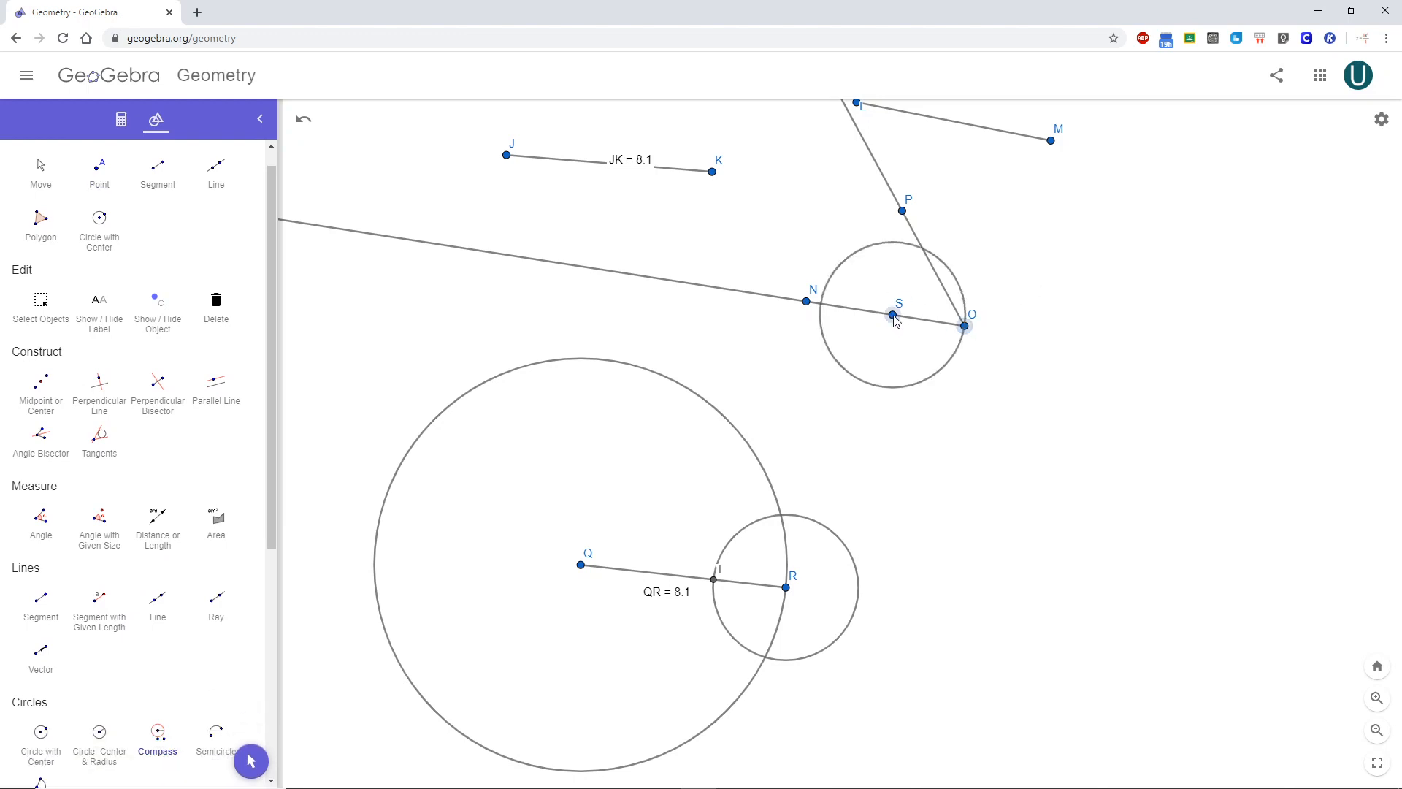
{"action": "left_click", "coordinate": [965, 327]}
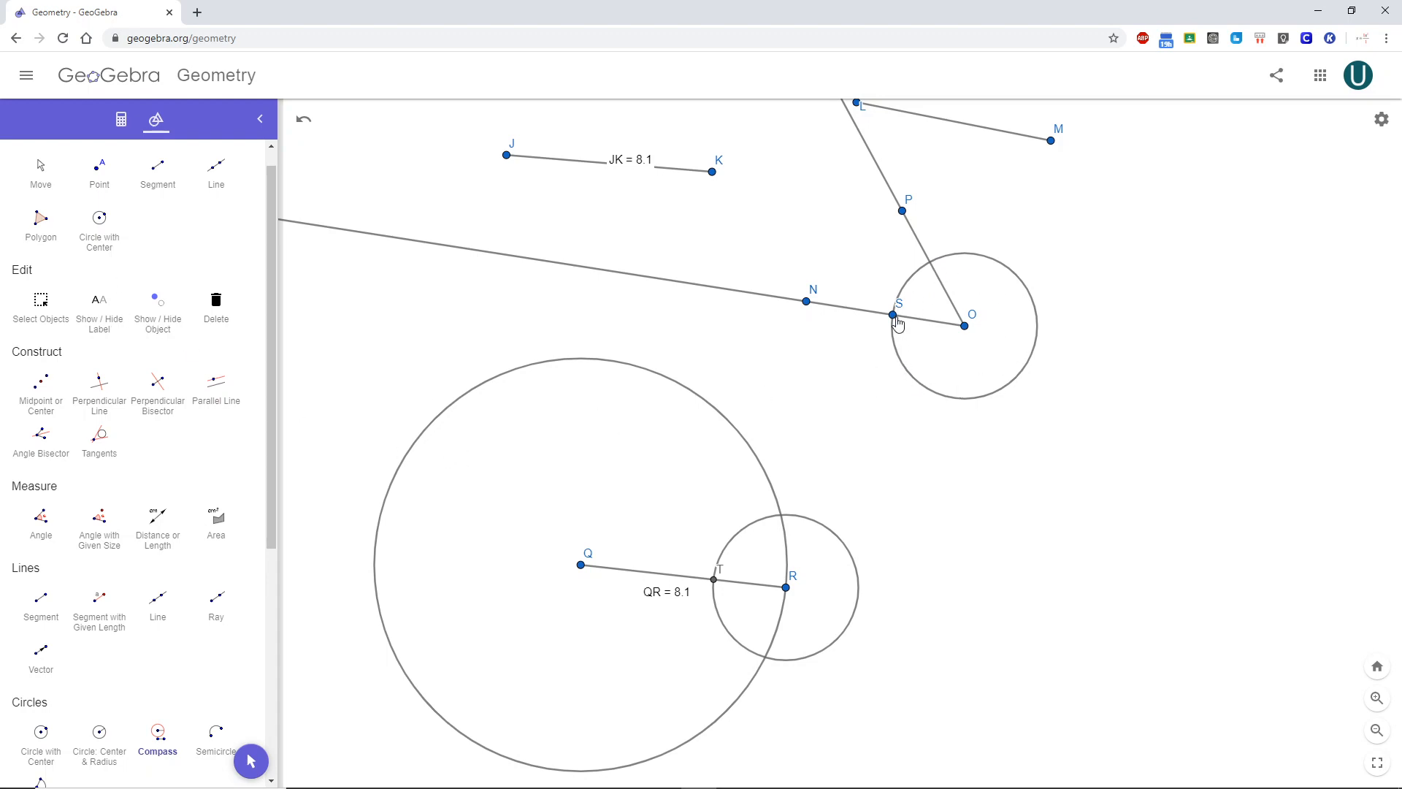
{"action": "left_click", "coordinate": [99, 172]}
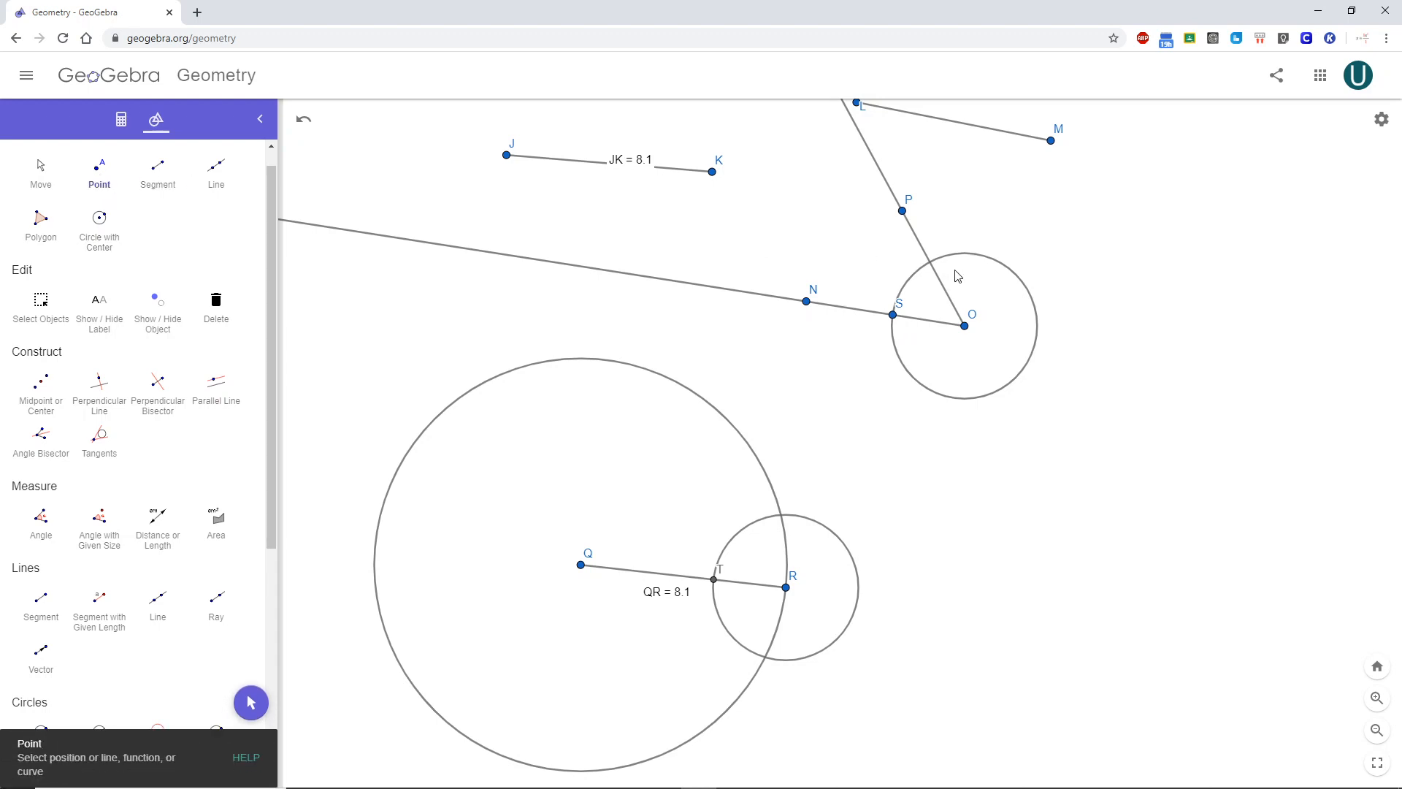
{"action": "left_click", "coordinate": [929, 263]}
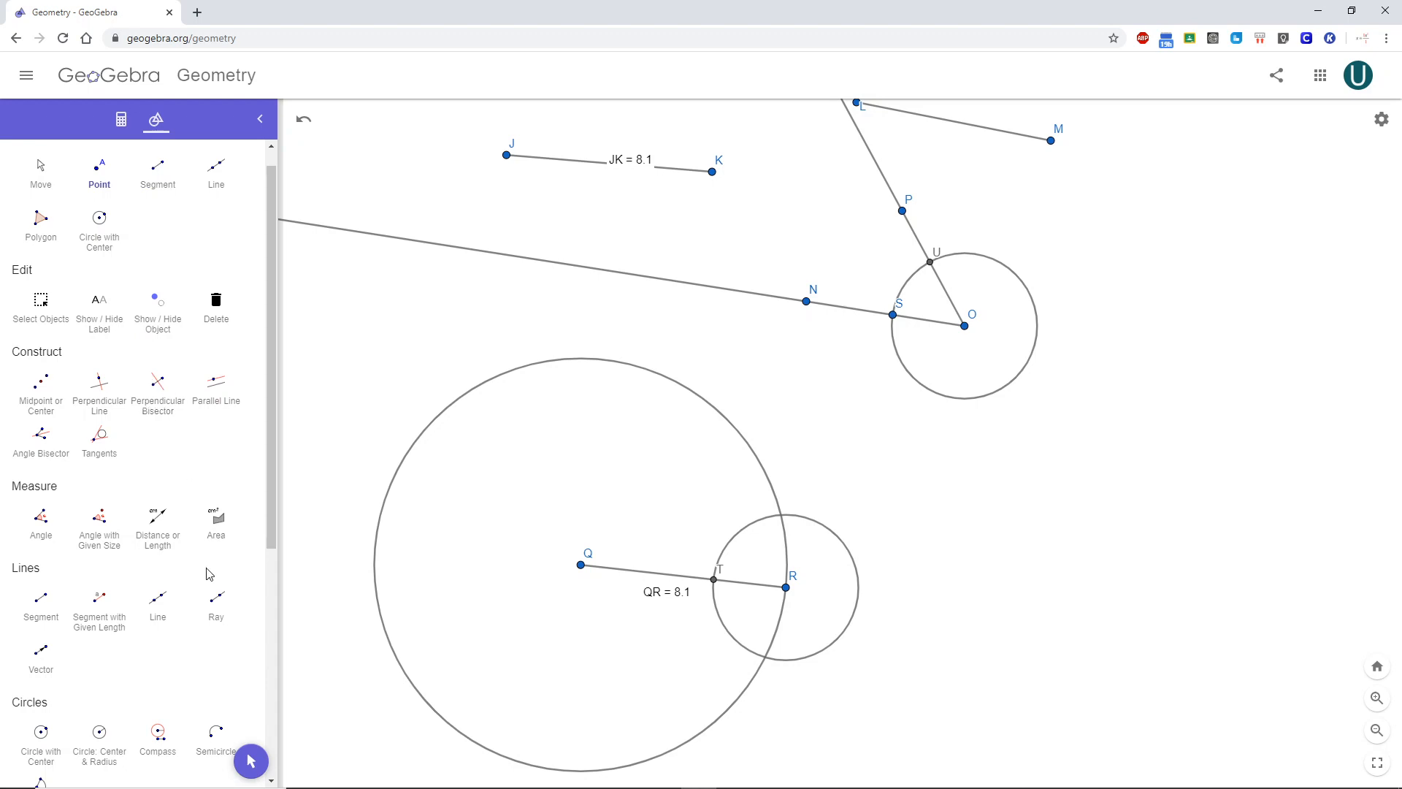
Step: Construct a Compass circle centred at T with the distance from S to U as its radius
{"action": "left_click", "coordinate": [162, 738]}
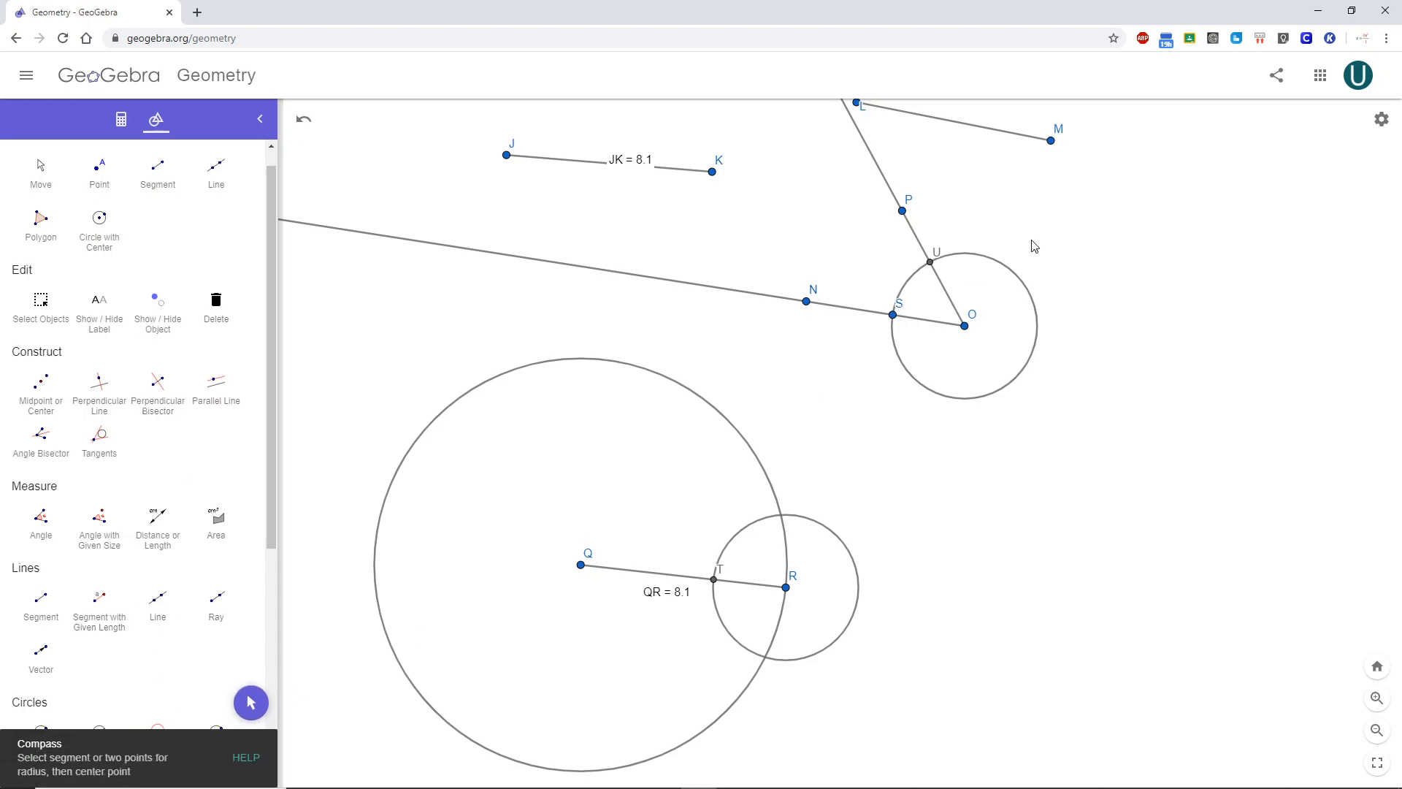
{"action": "left_click", "coordinate": [892, 315]}
{"action": "left_click", "coordinate": [930, 263]}
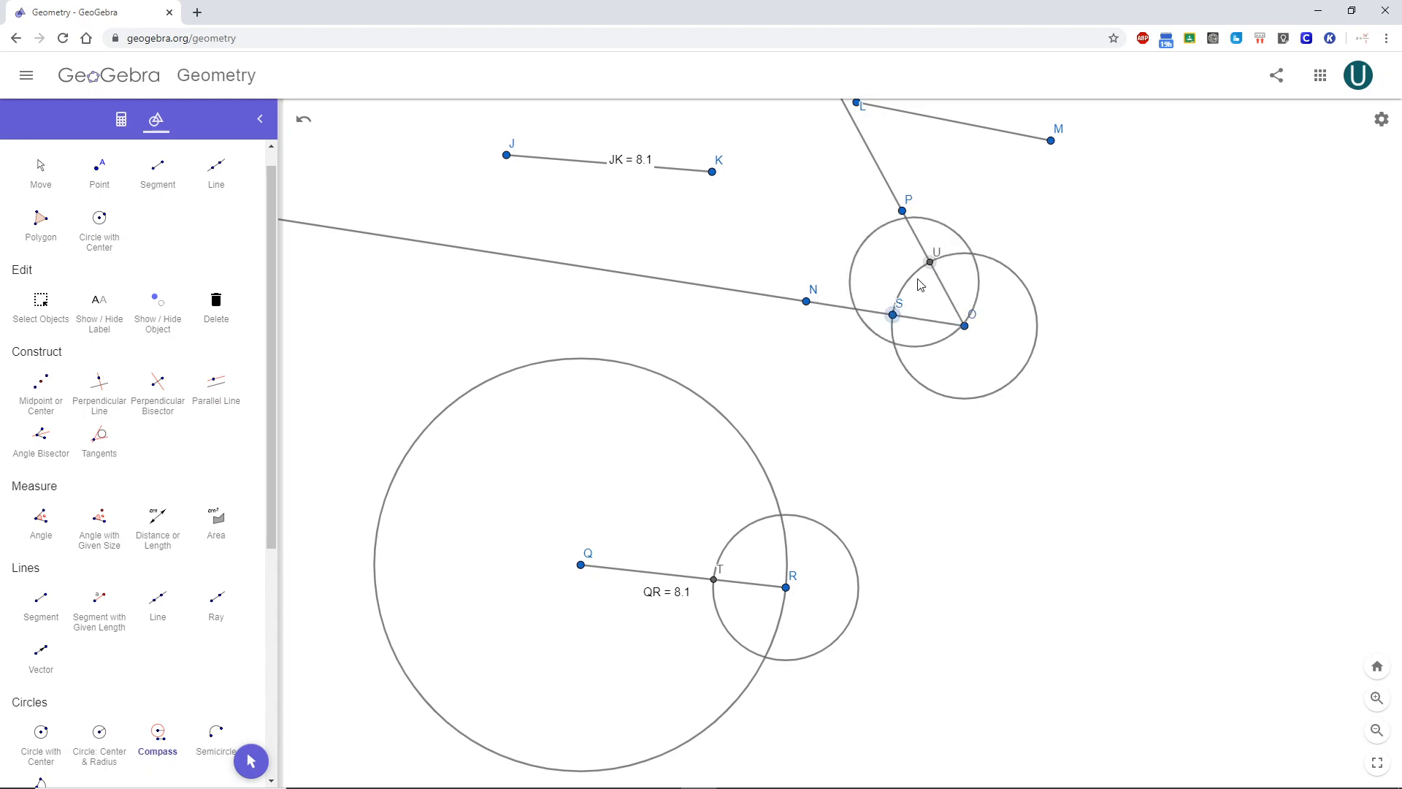
{"action": "left_click", "coordinate": [715, 580]}
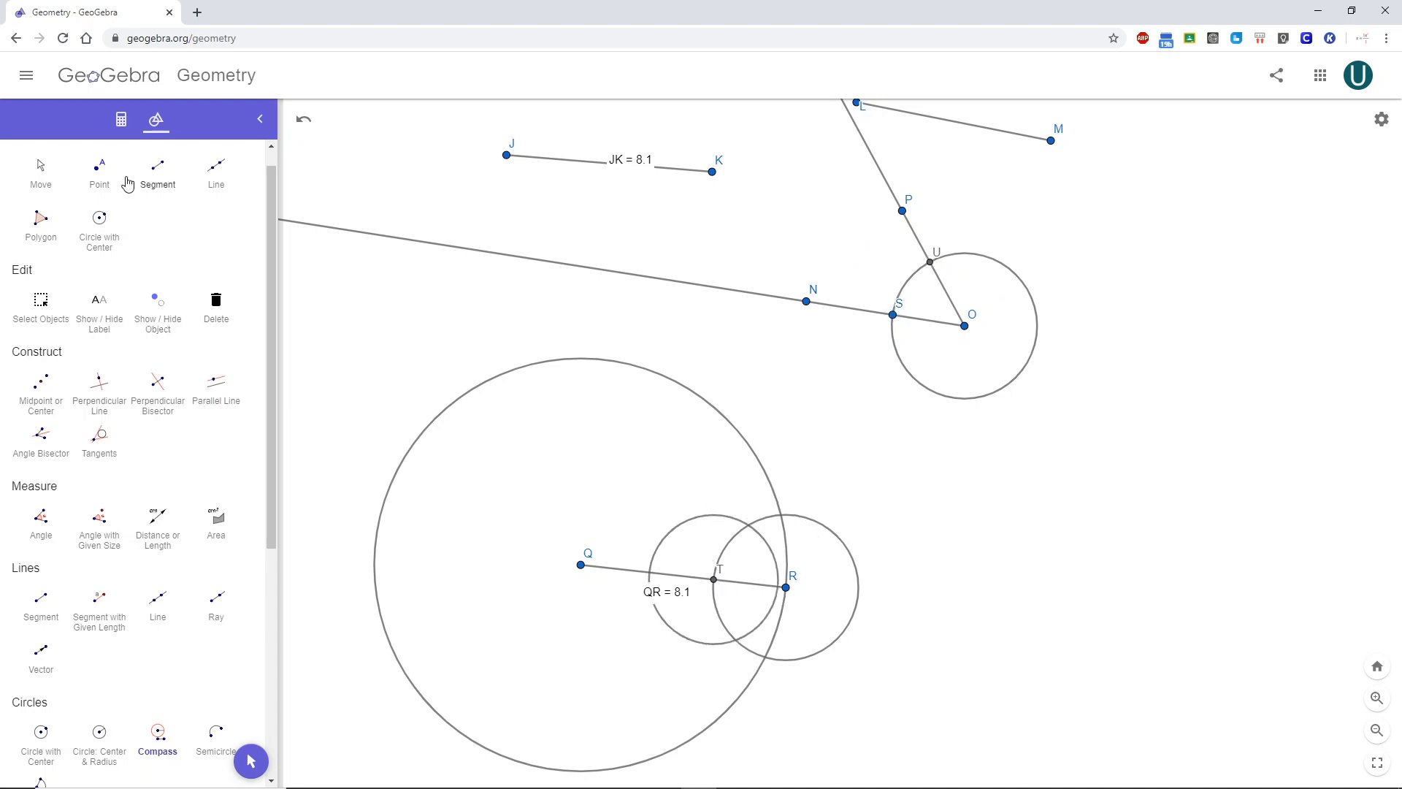
Step: Mark the upper intersection of the small circles around T and R, and draw a ray from R through it
{"action": "left_click", "coordinate": [100, 174]}
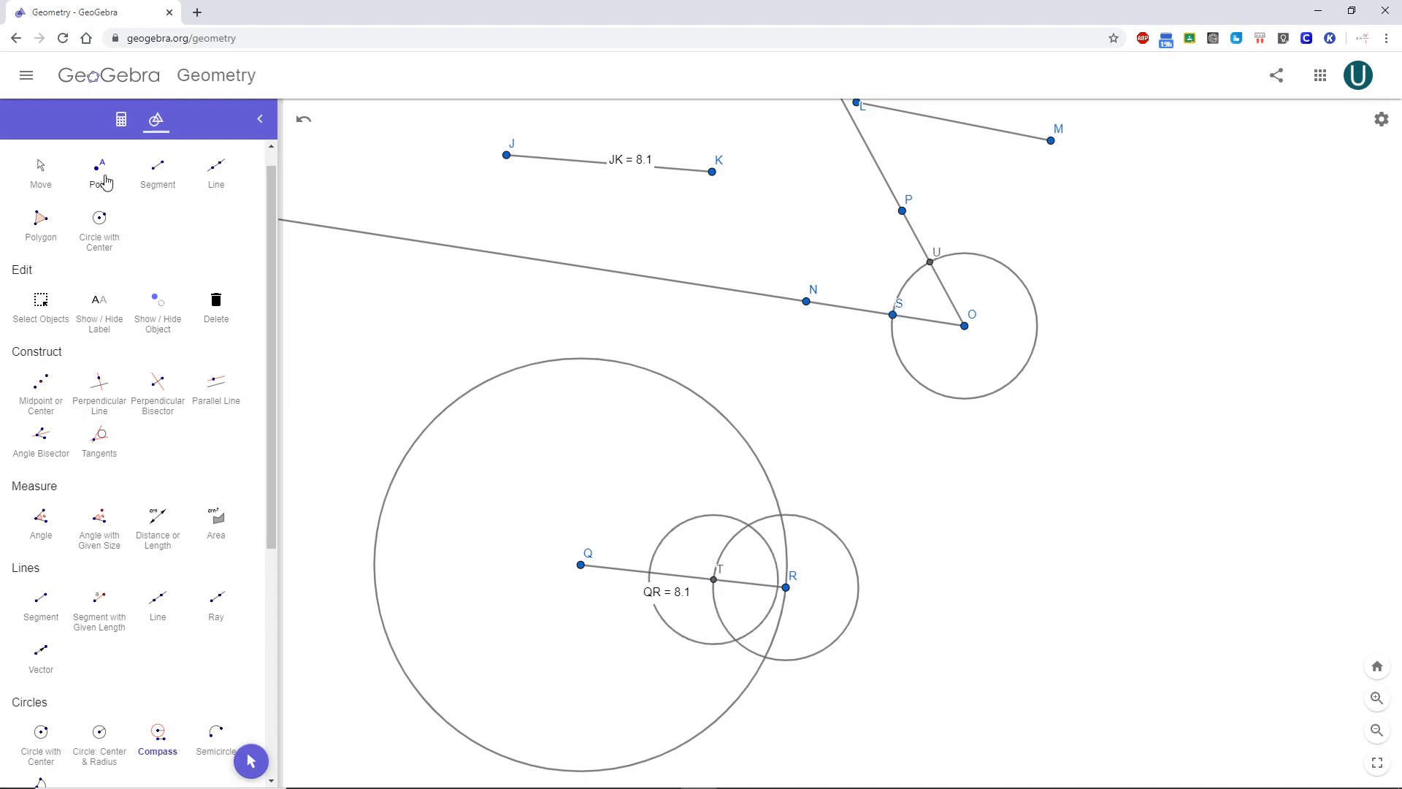
{"action": "left_click", "coordinate": [748, 525]}
{"action": "left_click", "coordinate": [214, 615]}
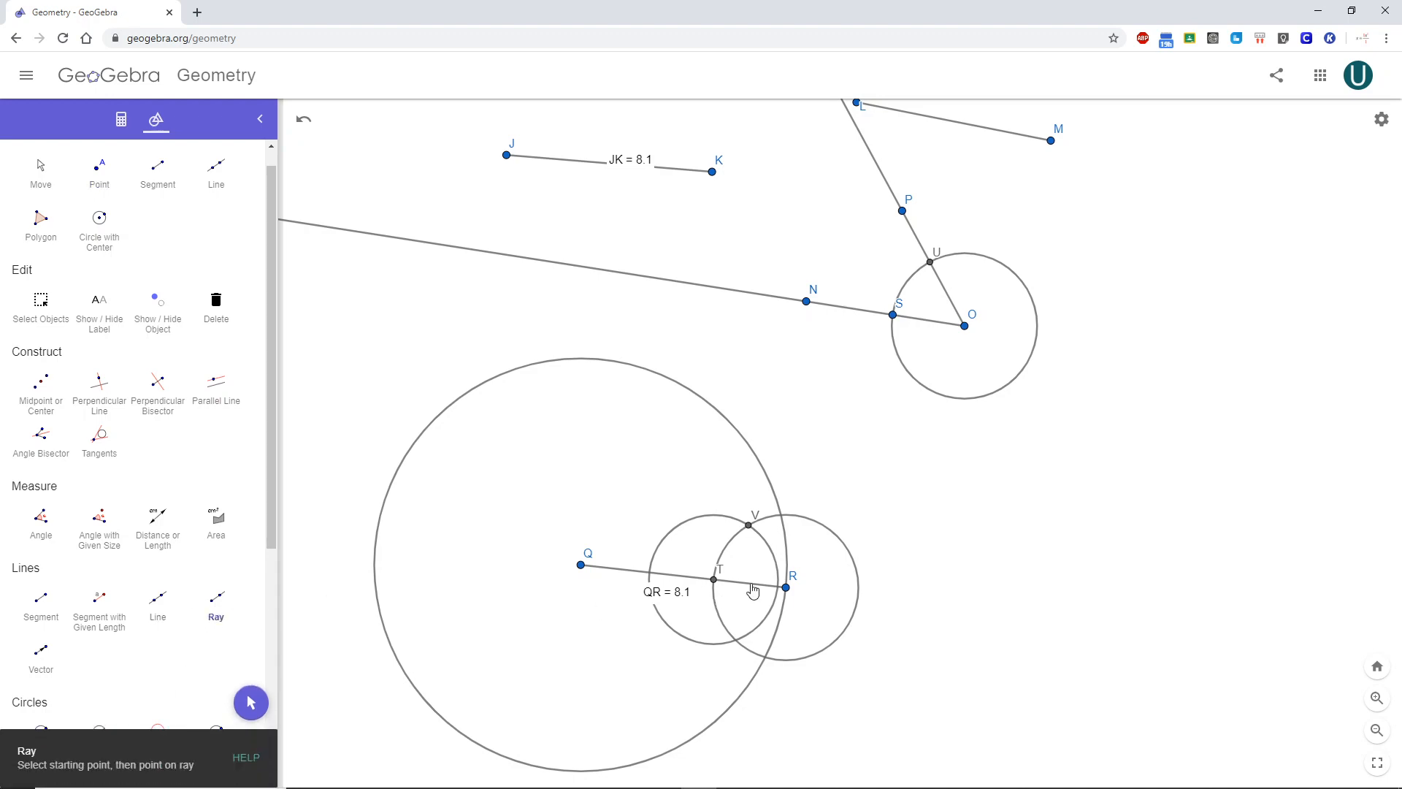
{"action": "left_click", "coordinate": [786, 587]}
{"action": "left_click", "coordinate": [750, 537]}
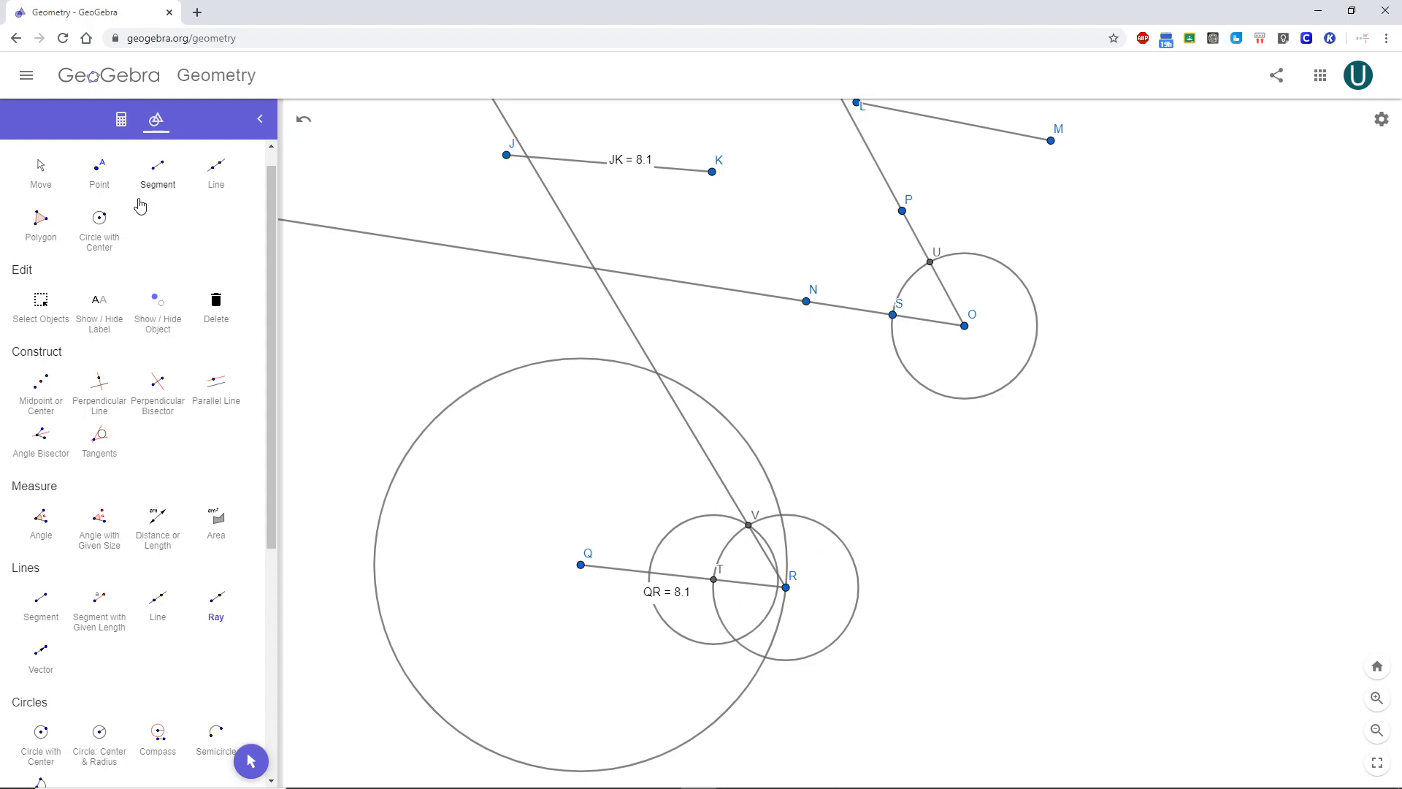
Step: Measure angle VRT at vertex R and angle UOS at vertex O with the Angle tool
{"action": "scroll", "coordinate": [160, 434], "scroll_direction": "down", "scroll_amount": 1}
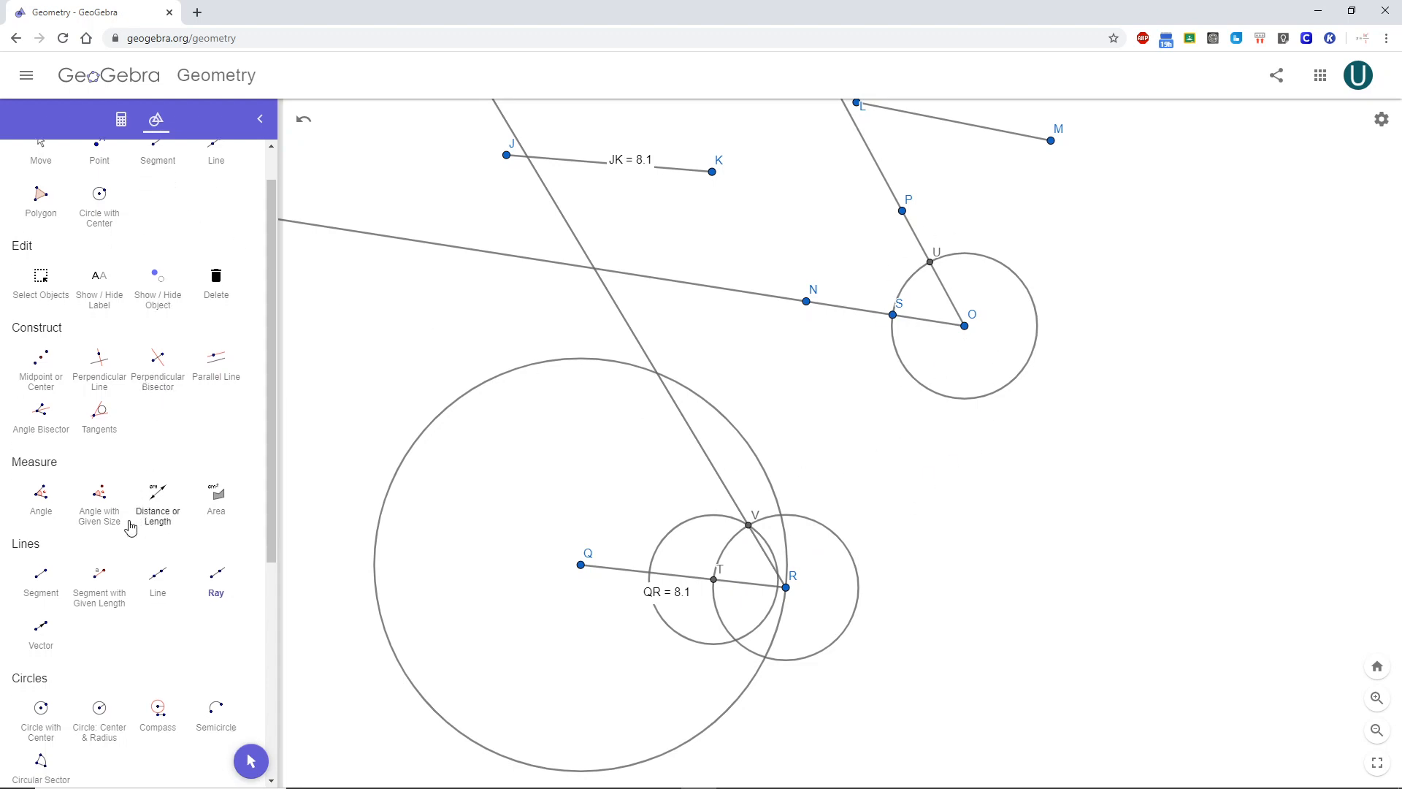
{"action": "left_click", "coordinate": [41, 495]}
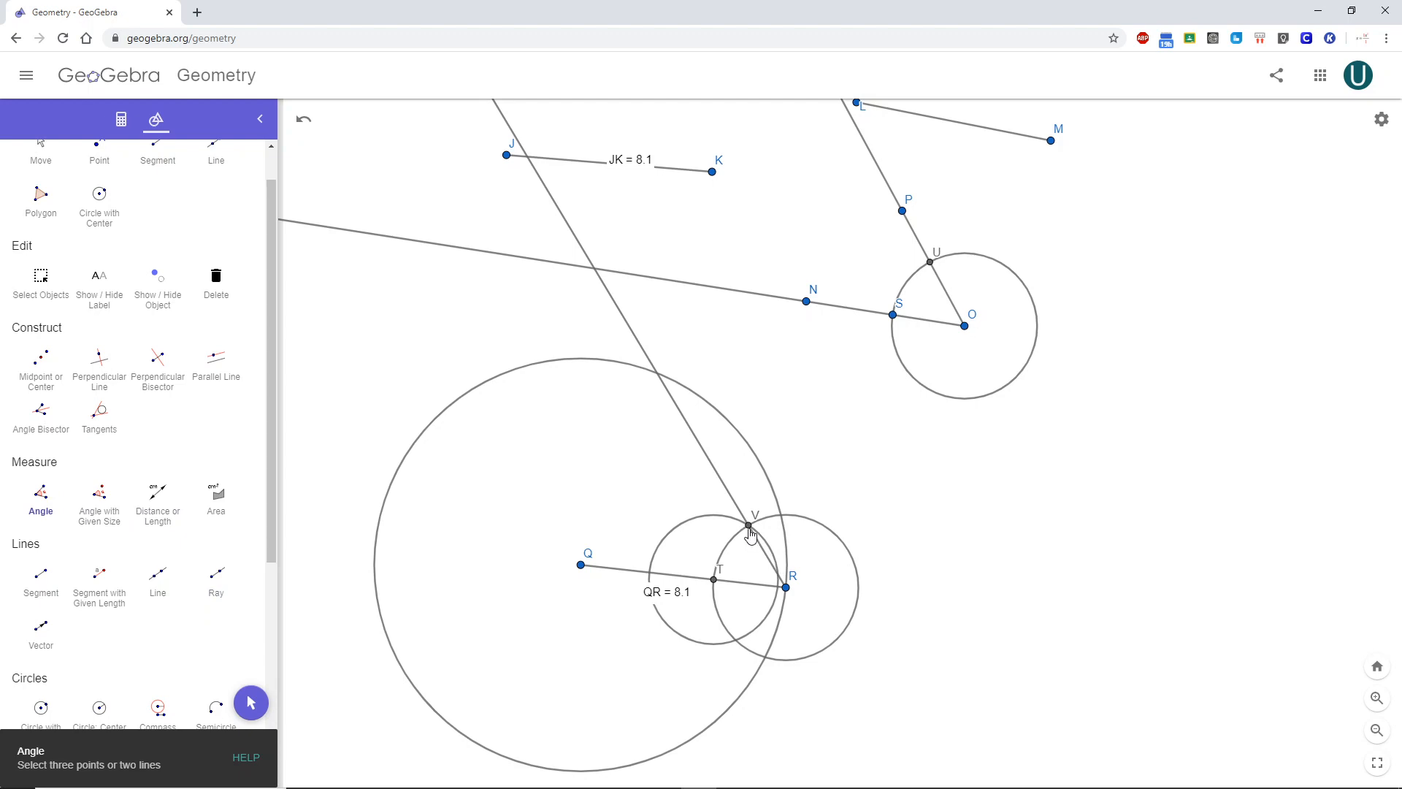
{"action": "left_click", "coordinate": [787, 590]}
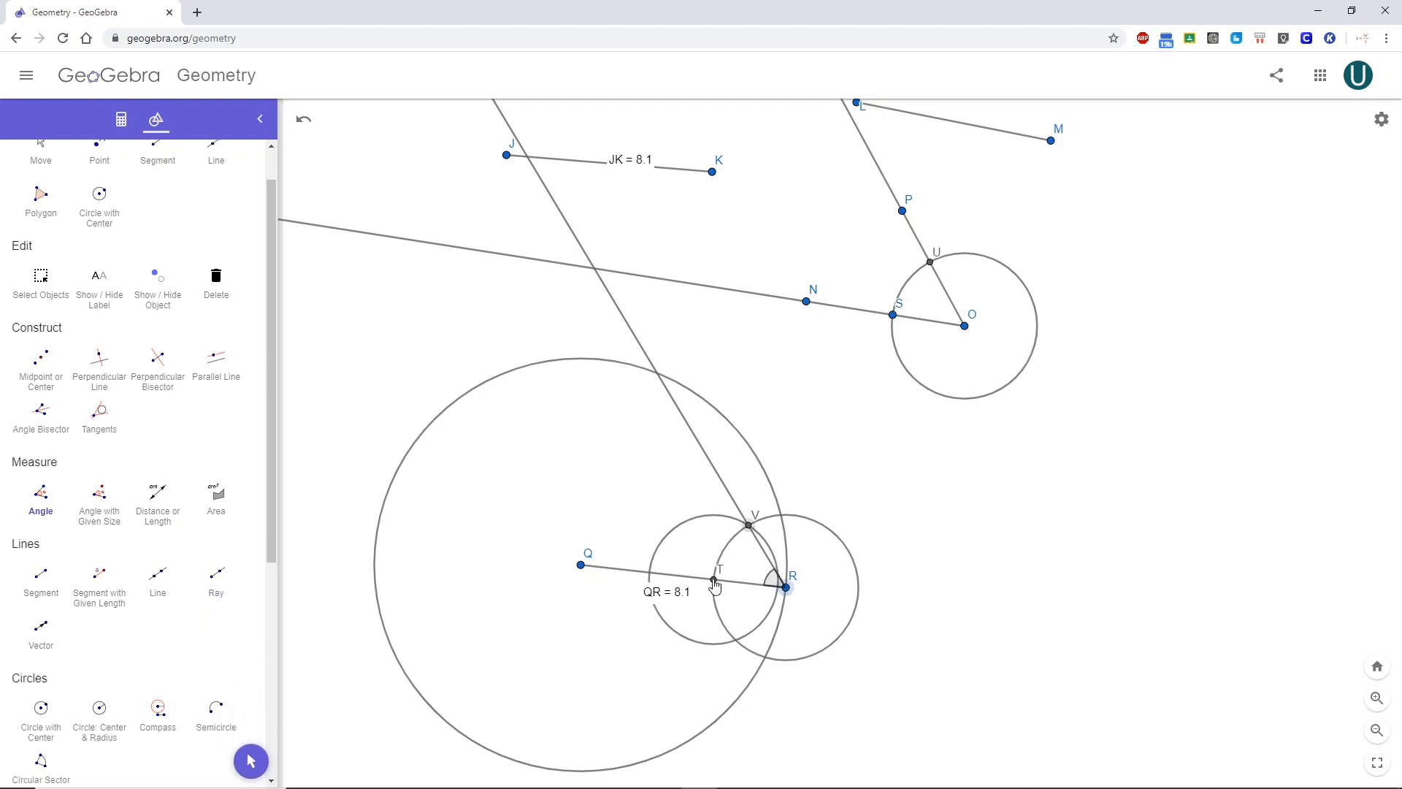
{"action": "left_click", "coordinate": [713, 579]}
{"action": "left_click", "coordinate": [931, 262]}
{"action": "left_click", "coordinate": [964, 326]}
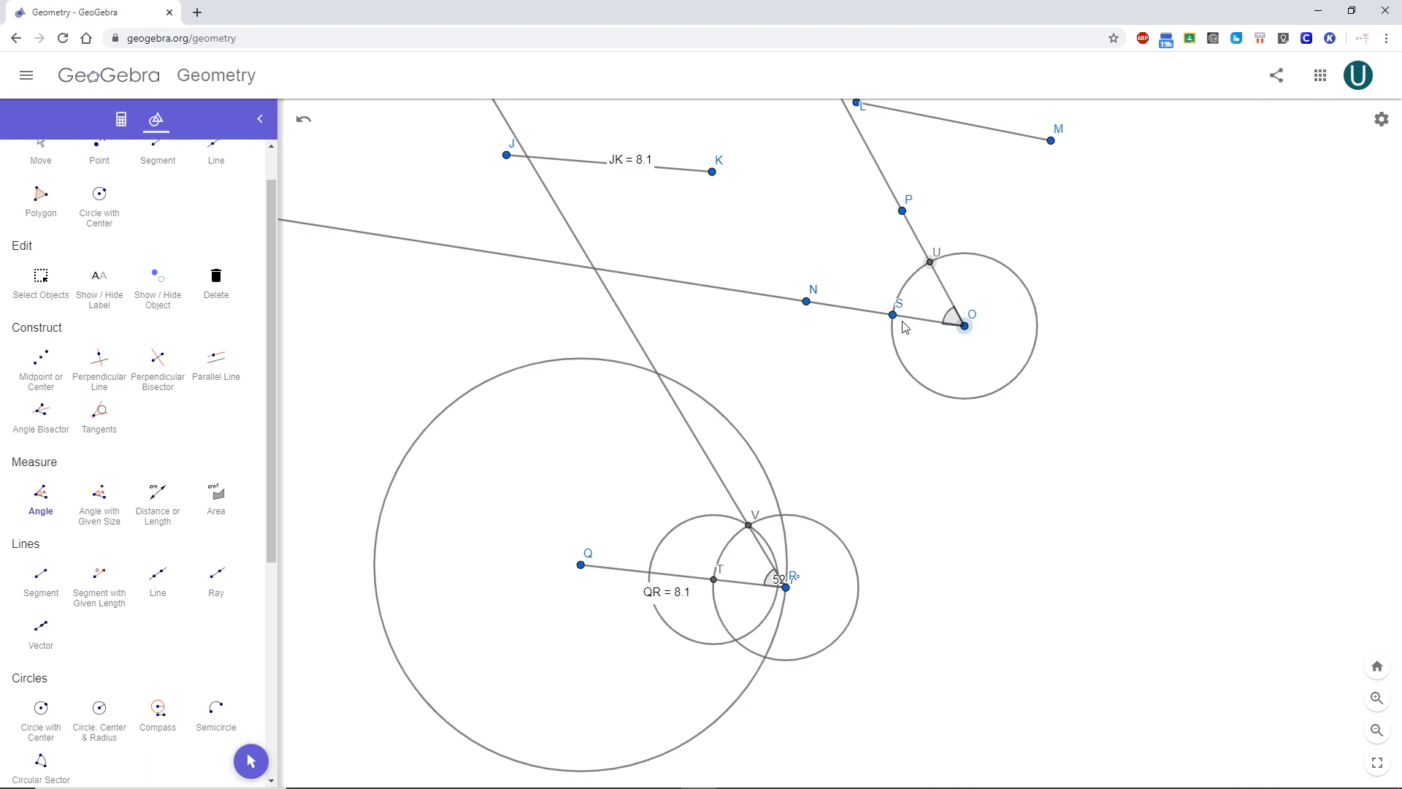
{"action": "left_click", "coordinate": [893, 316]}
Step: Move the angle labels at O and R outward from their vertices so both can be read
{"action": "key", "text": "Escape"}
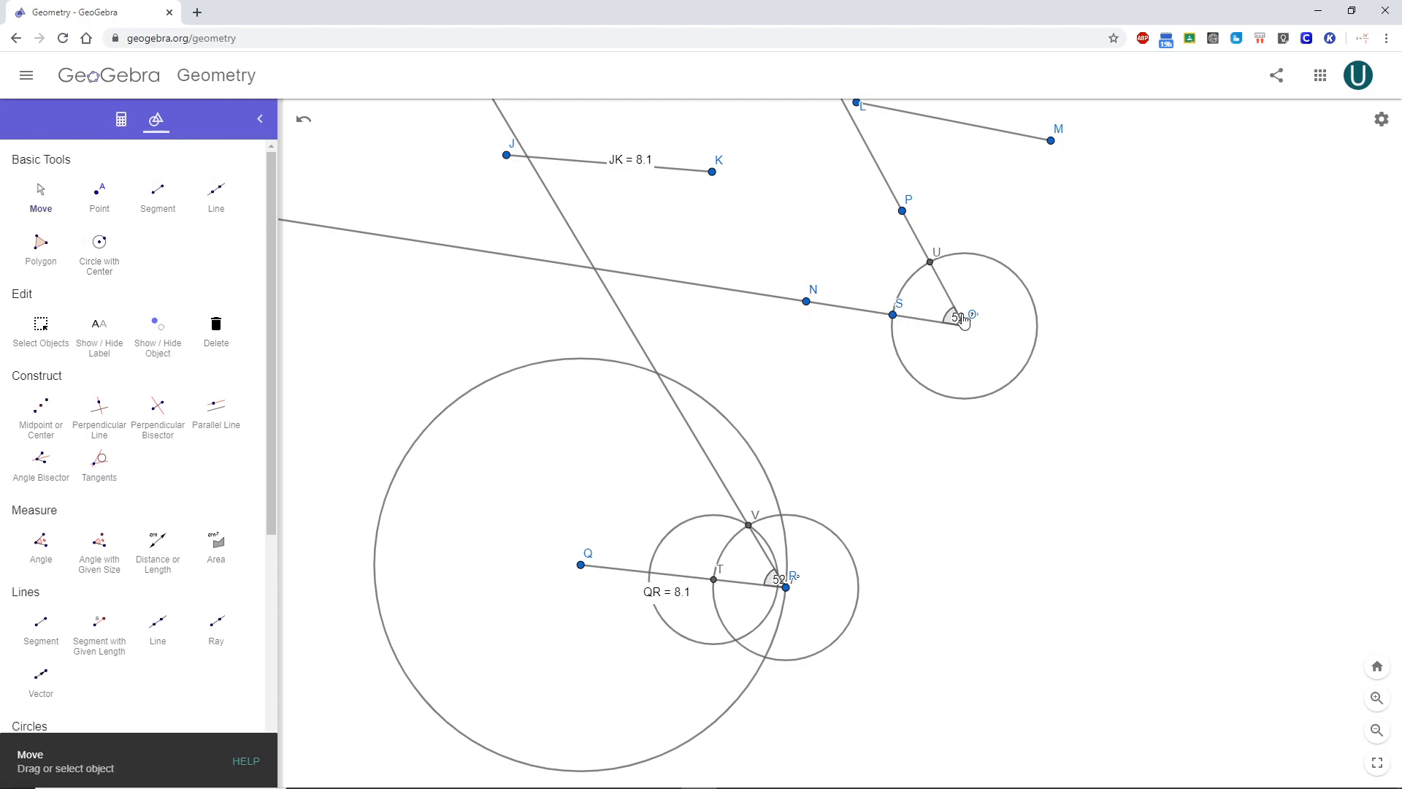
{"action": "left_click_drag", "start_coordinate": [959, 320], "coordinate": [933, 306]}
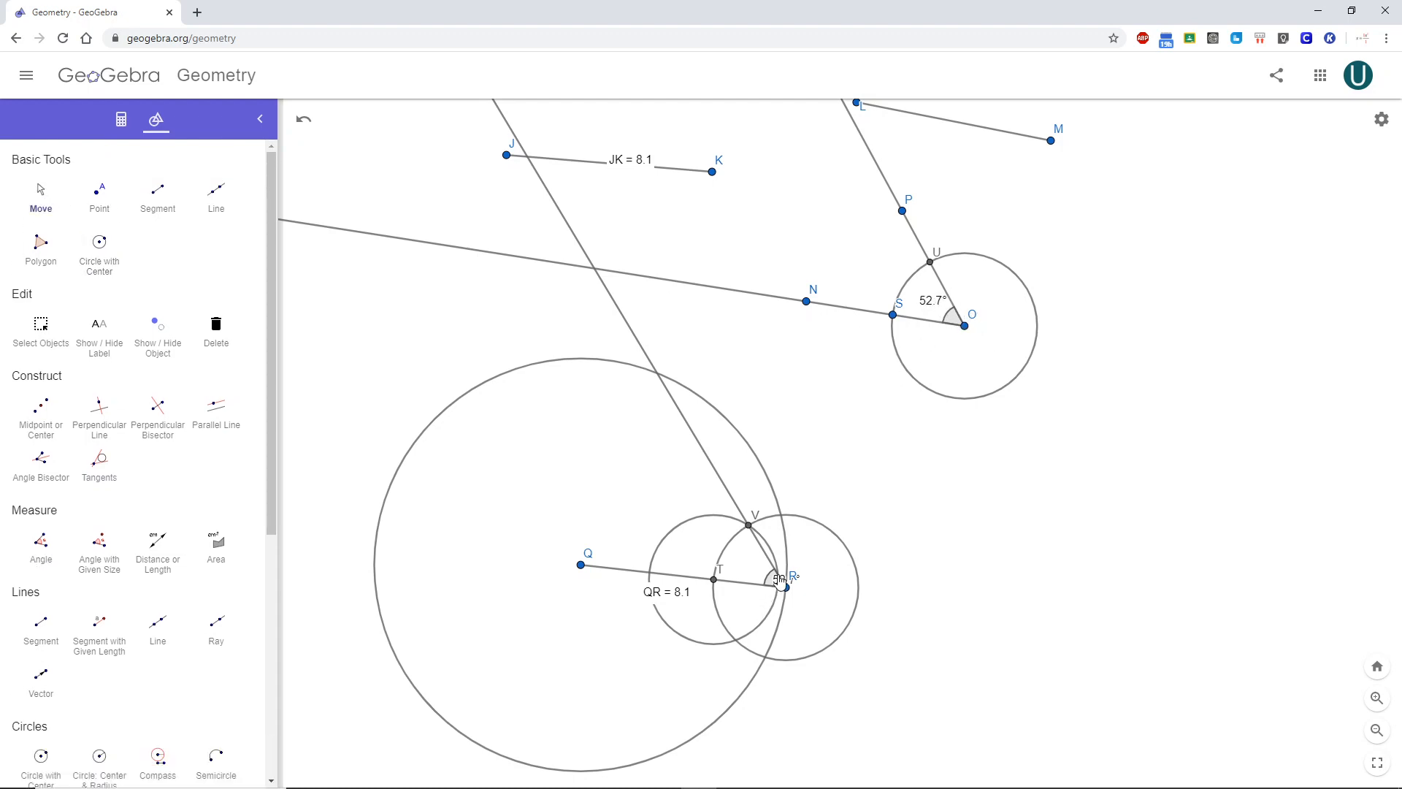
{"action": "left_click_drag", "start_coordinate": [780, 580], "coordinate": [754, 568]}
Step: Shift point P slightly to change the angle at O to about 46.8°, then deselect it
{"action": "left_click", "coordinate": [41, 197]}
{"action": "left_click", "coordinate": [932, 265]}
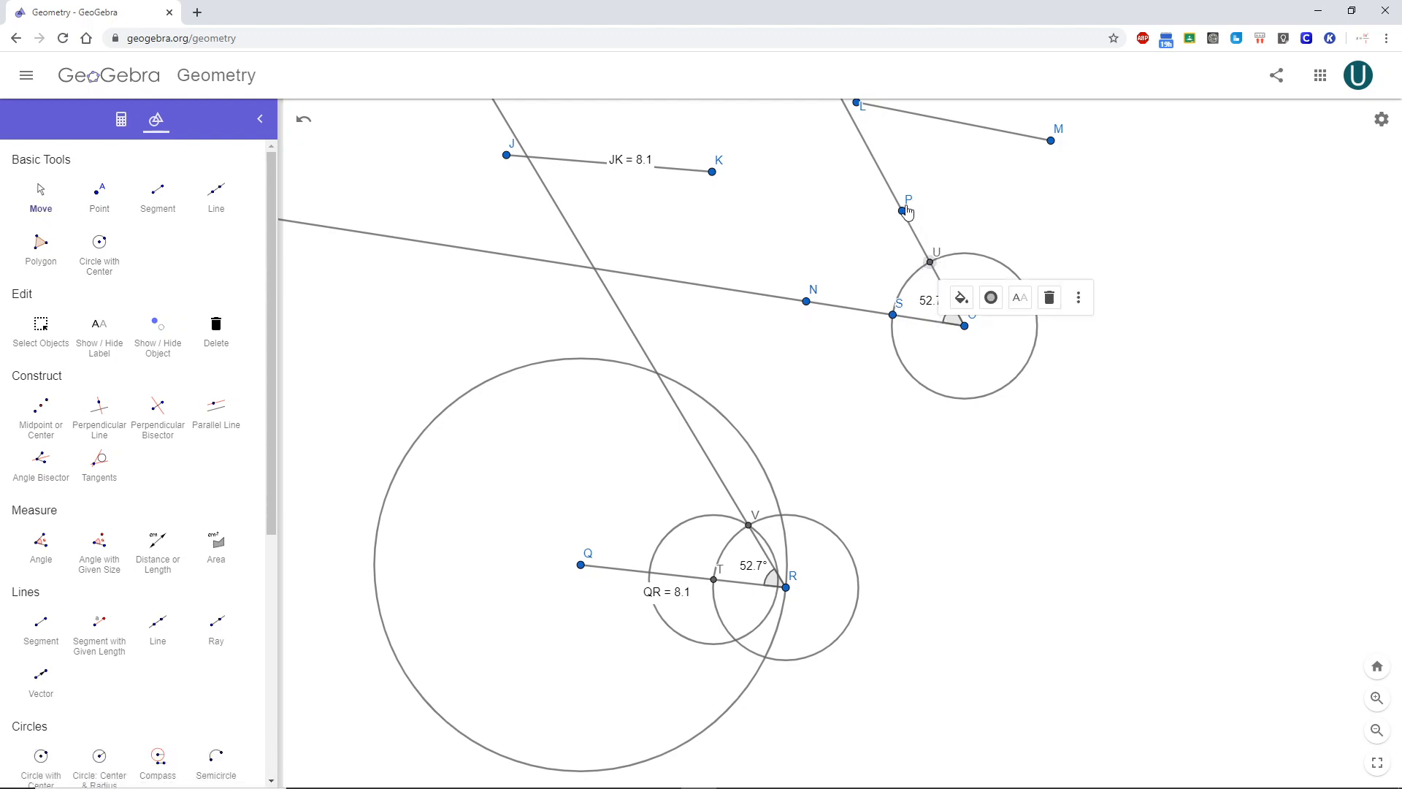
{"action": "mouse_move", "coordinate": [902, 213]}
{"action": "left_mouse_down"}
{"action": "mouse_move", "coordinate": [887, 225]}
{"action": "mouse_move", "coordinate": [904, 196]}
{"action": "mouse_move", "coordinate": [897, 222]}
{"action": "mouse_move", "coordinate": [919, 212]}
{"action": "mouse_move", "coordinate": [898, 226]}
{"action": "mouse_move", "coordinate": [907, 202]}
{"action": "mouse_move", "coordinate": [906, 233]}
{"action": "mouse_move", "coordinate": [956, 216]}
{"action": "mouse_move", "coordinate": [912, 241]}
{"action": "mouse_move", "coordinate": [930, 219]}
{"action": "mouse_move", "coordinate": [901, 231]}
{"action": "left_mouse_up"}
{"action": "scroll", "coordinate": [928, 469], "scroll_direction": "down", "scroll_amount": 3}
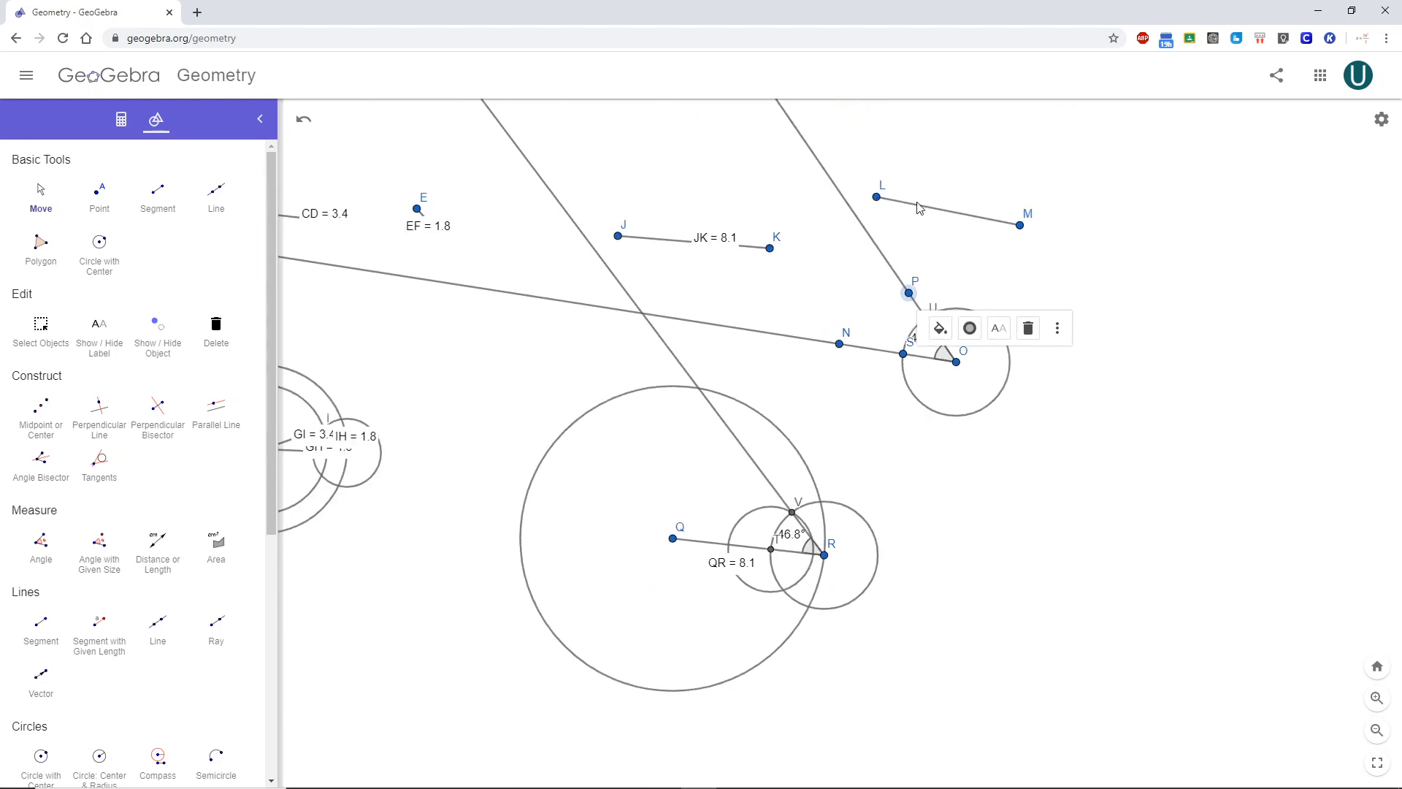
{"action": "left_click", "coordinate": [1184, 396]}
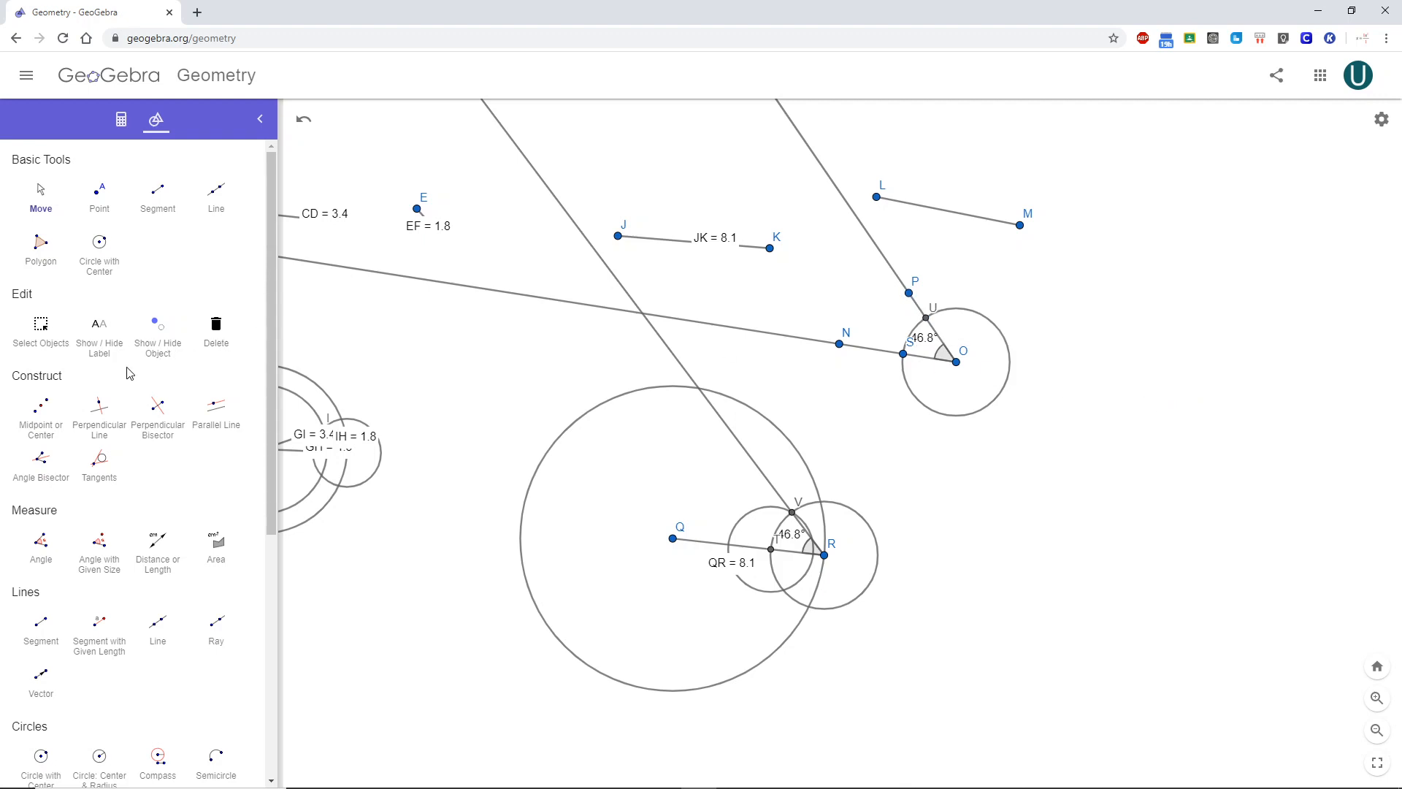
Step: Draw a Compass circle centred at R with the length of segment LM as its radius
{"action": "left_click", "coordinate": [158, 758]}
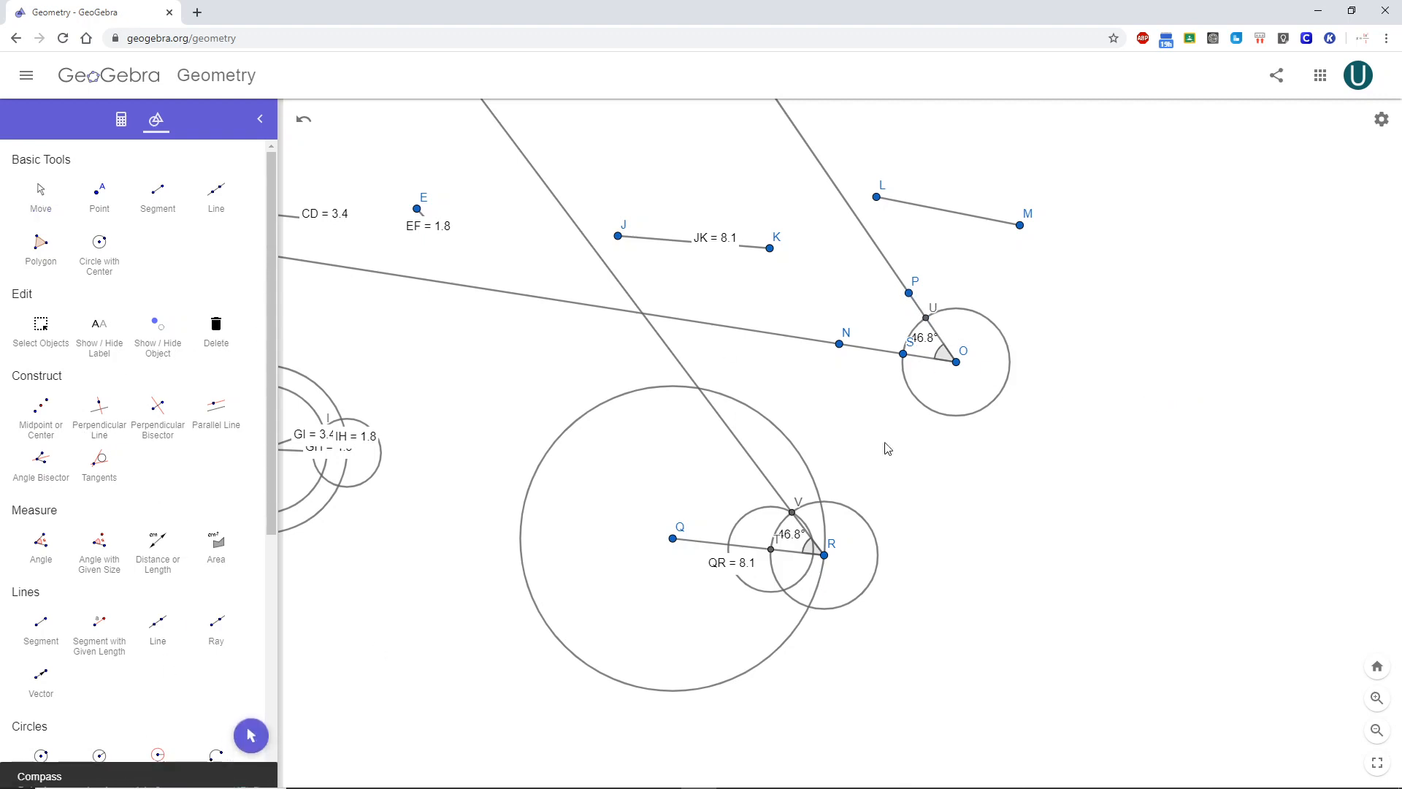
{"action": "left_click", "coordinate": [876, 197]}
{"action": "left_click", "coordinate": [1020, 226]}
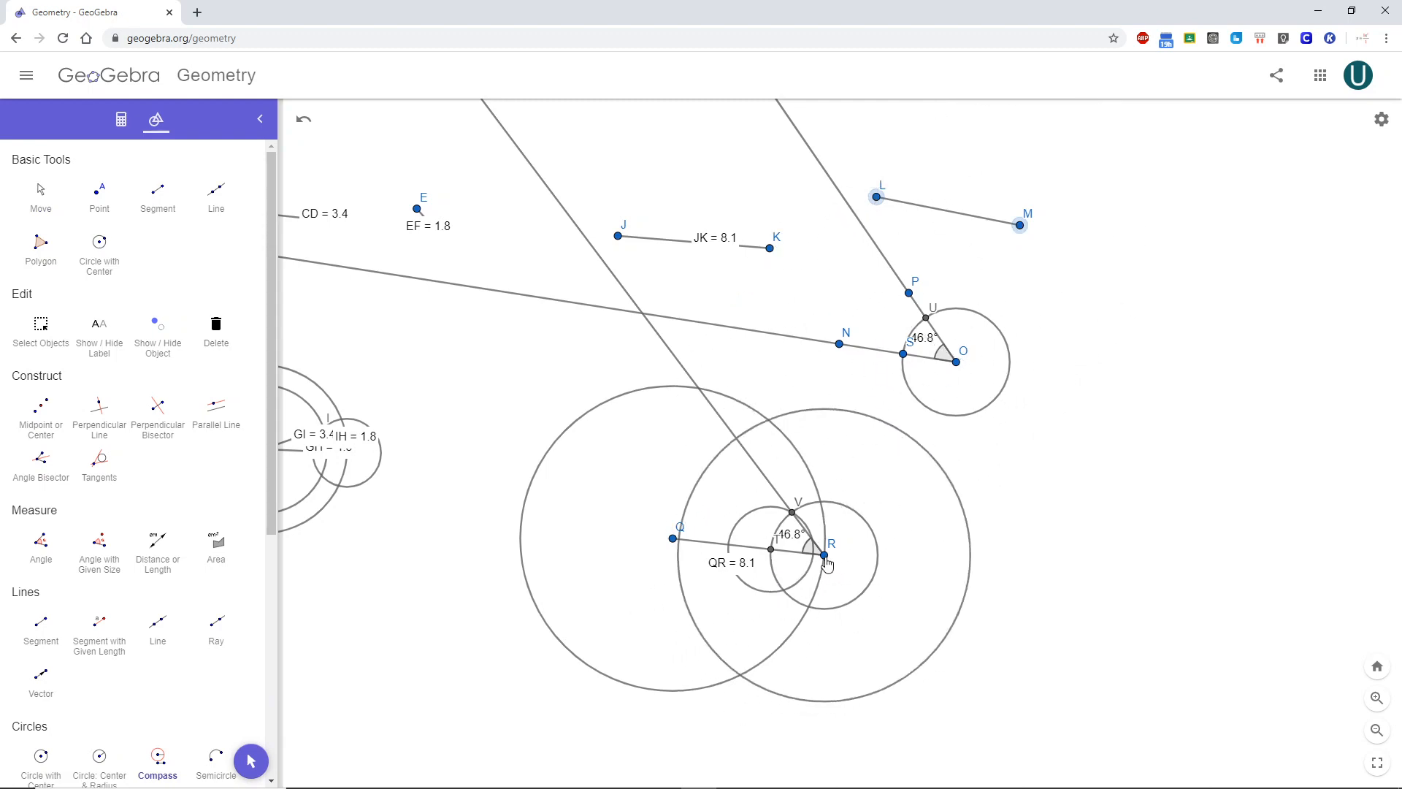
{"action": "left_click", "coordinate": [825, 556]}
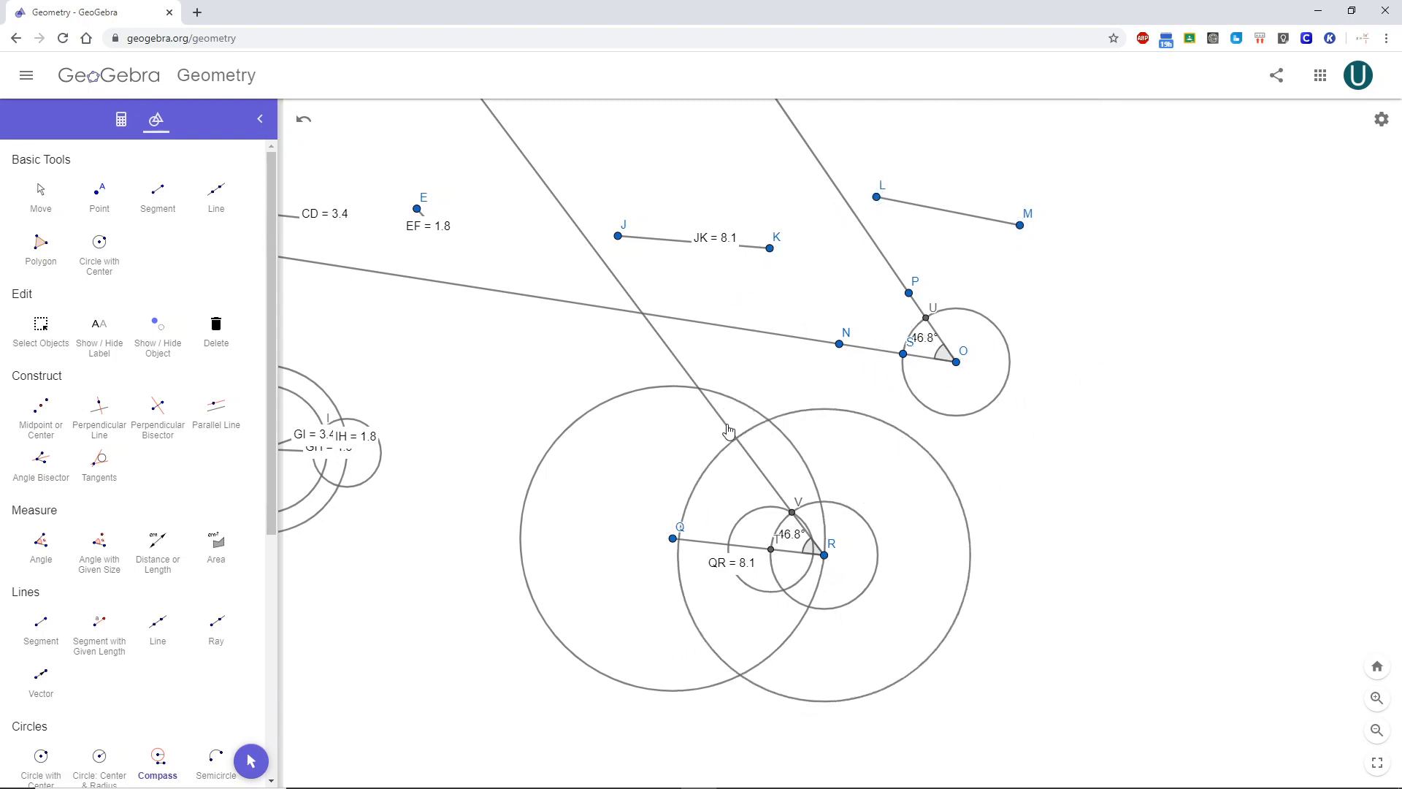
Step: Mark the point where the ray from R meets the LM-radius circle, and connect it to Q with a segment to close the triangle
{"action": "left_click", "coordinate": [98, 196]}
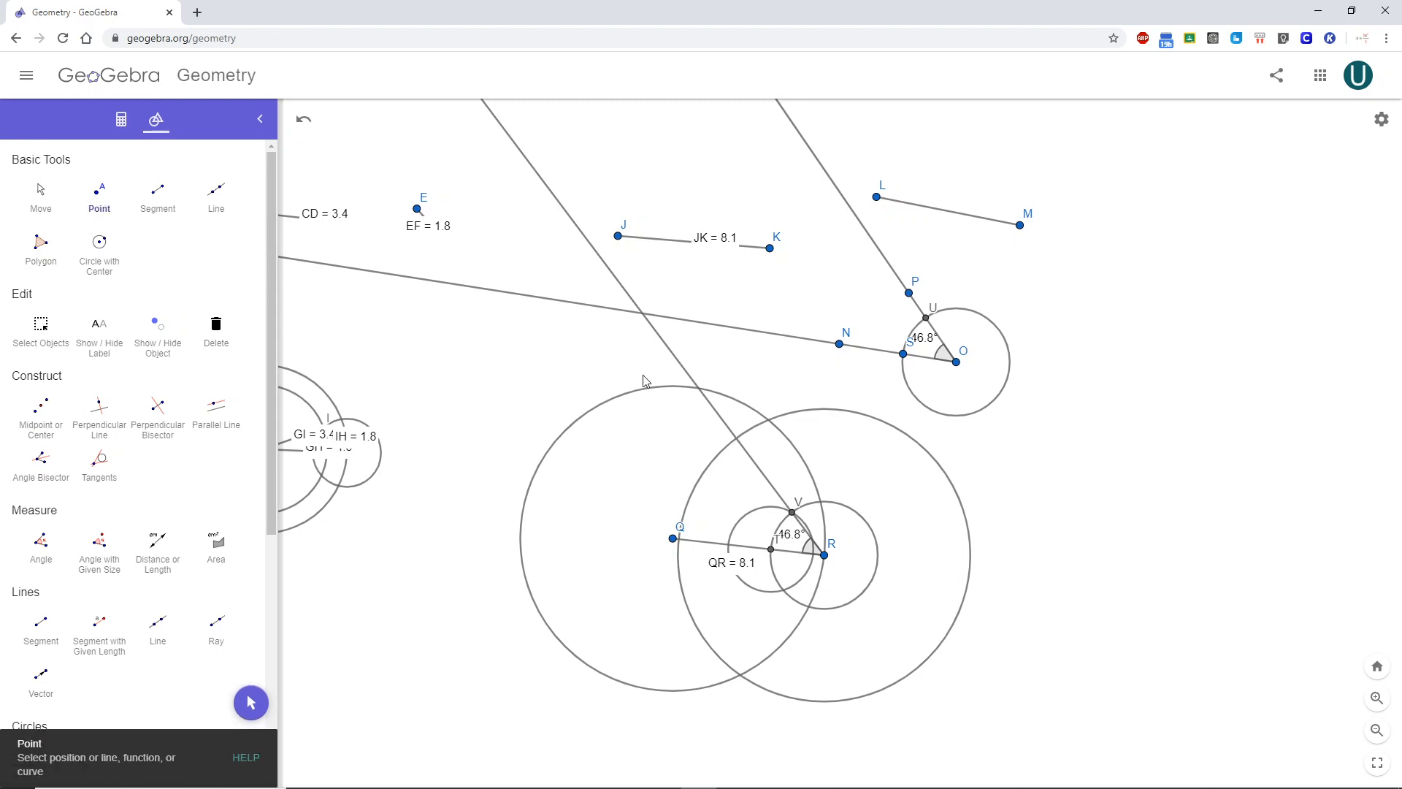
{"action": "left_click", "coordinate": [736, 439]}
{"action": "left_click", "coordinate": [157, 193]}
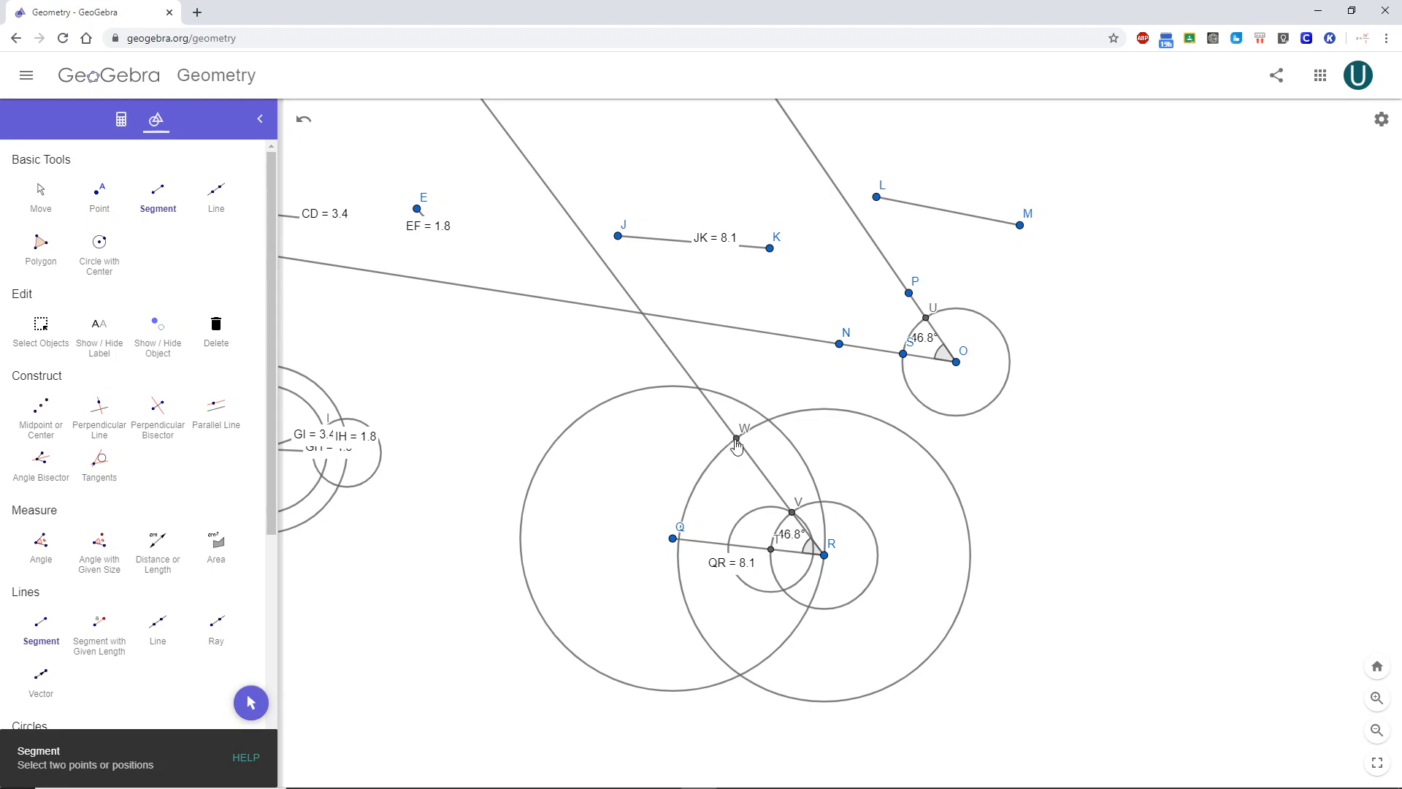
{"action": "left_click", "coordinate": [737, 438]}
{"action": "left_click", "coordinate": [673, 537]}
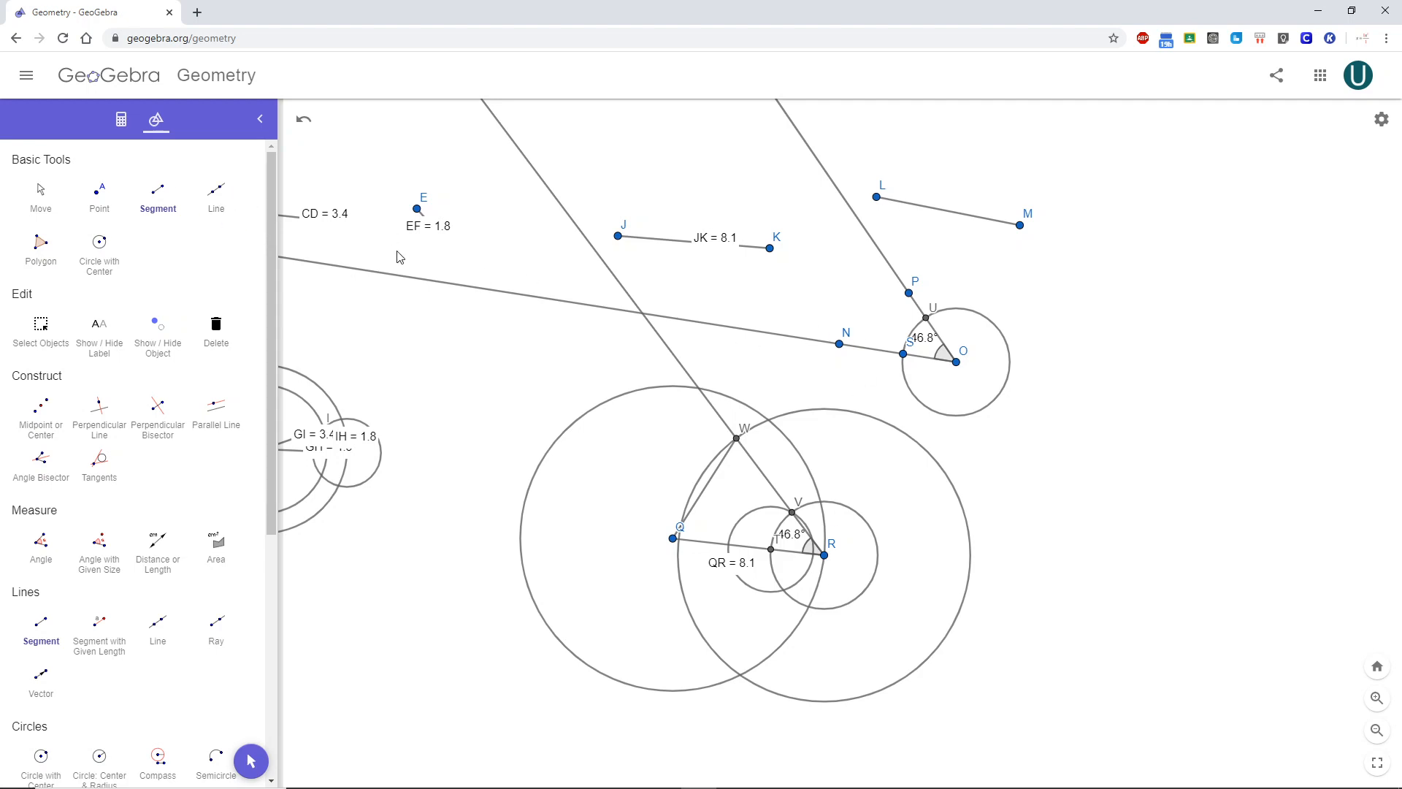
Step: Measure the length of segment LM and the distance from W to R to compare them
{"action": "scroll", "coordinate": [479, 297], "scroll_direction": "down", "scroll_amount": 3}
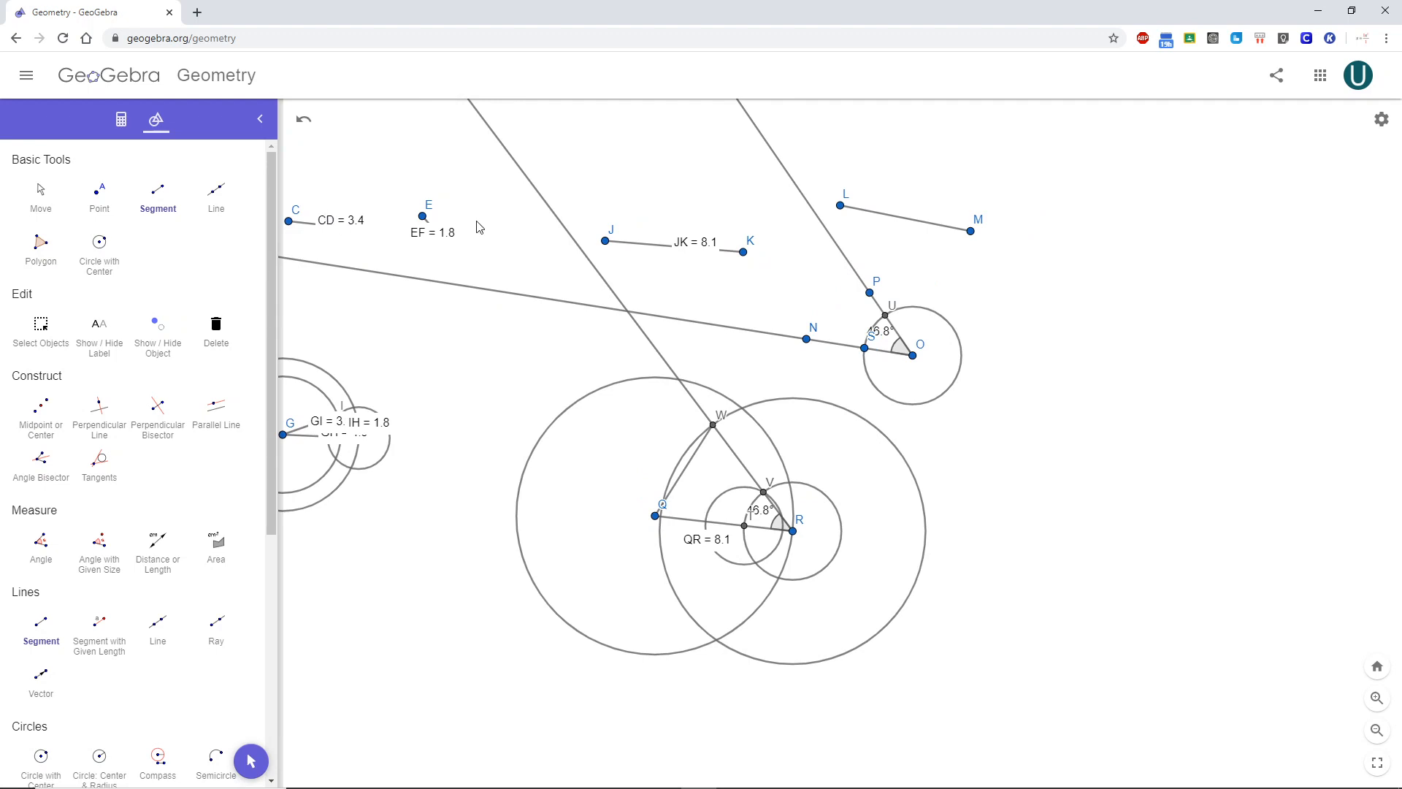
{"action": "scroll", "coordinate": [566, 293], "scroll_direction": "up", "scroll_amount": 3}
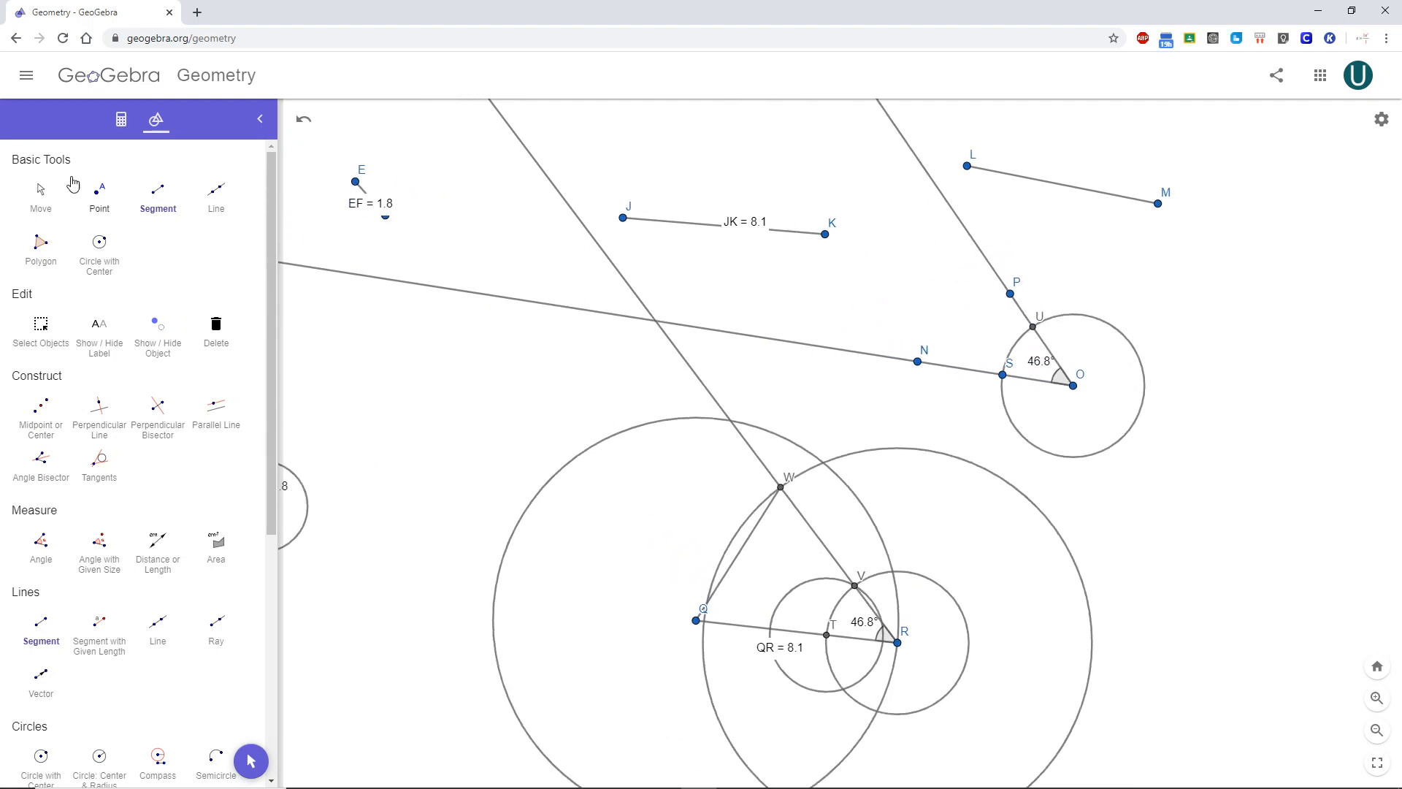
{"action": "left_click", "coordinate": [40, 191]}
{"action": "left_click_drag", "start_coordinate": [1264, 551], "coordinate": [1103, 532]}
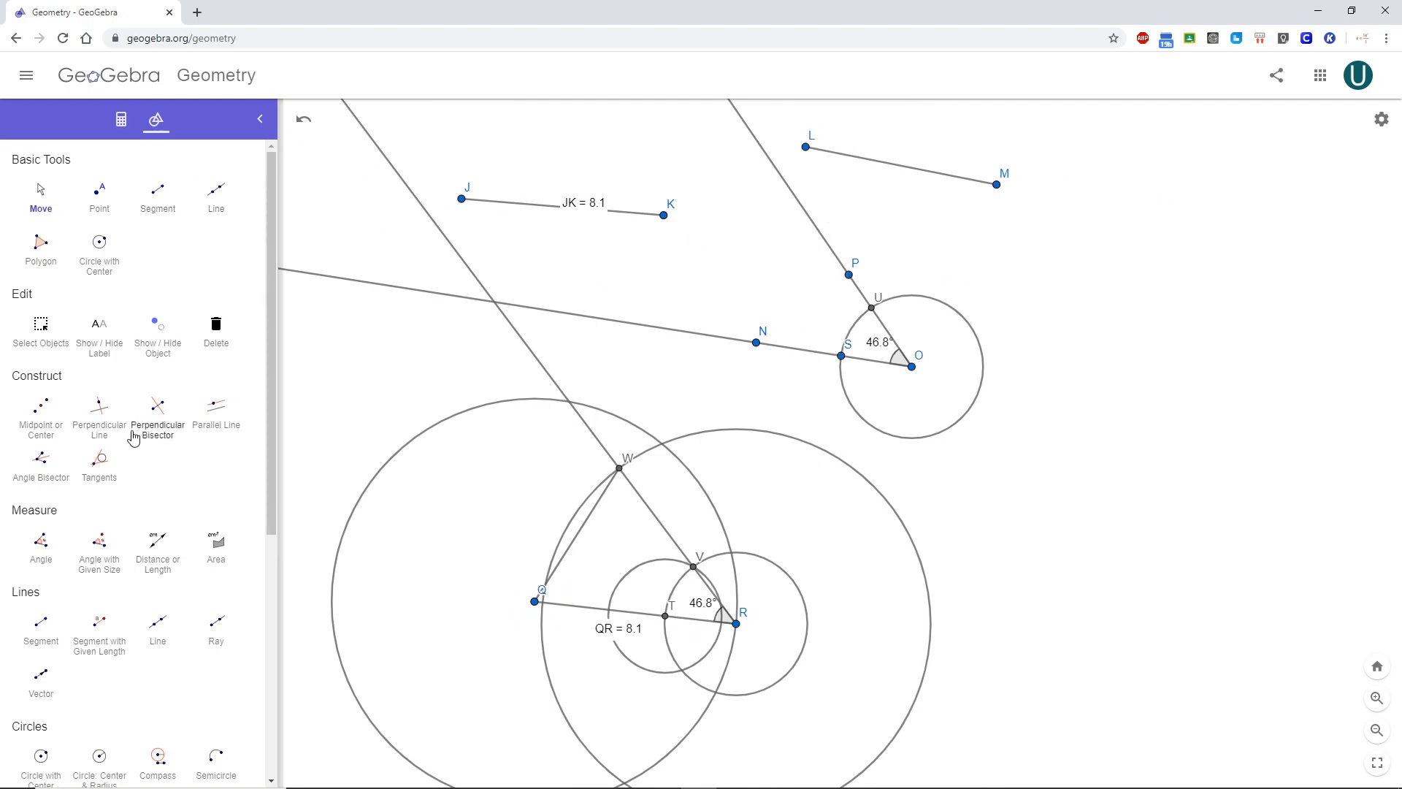
{"action": "left_click", "coordinate": [160, 549]}
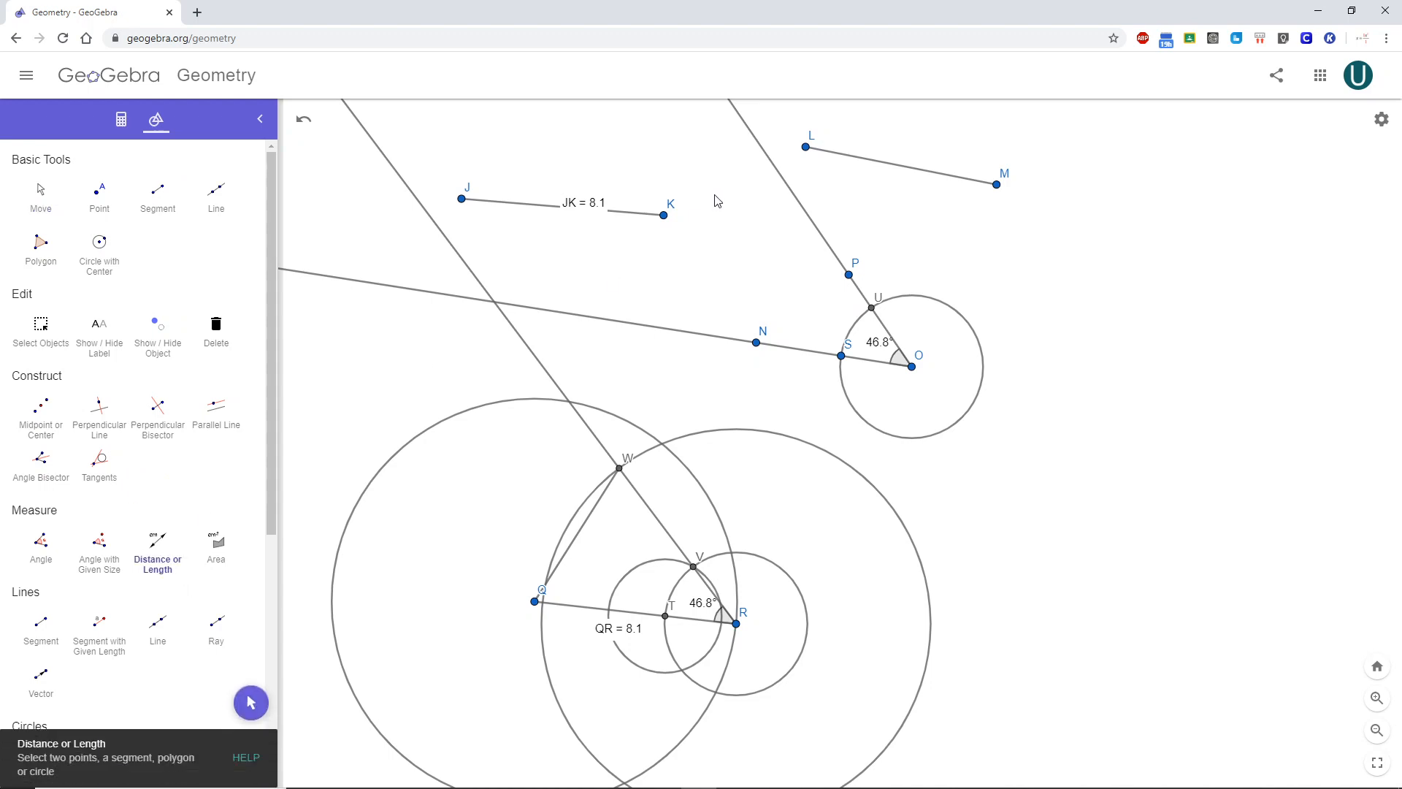
{"action": "left_click", "coordinate": [806, 147]}
{"action": "left_click", "coordinate": [996, 184]}
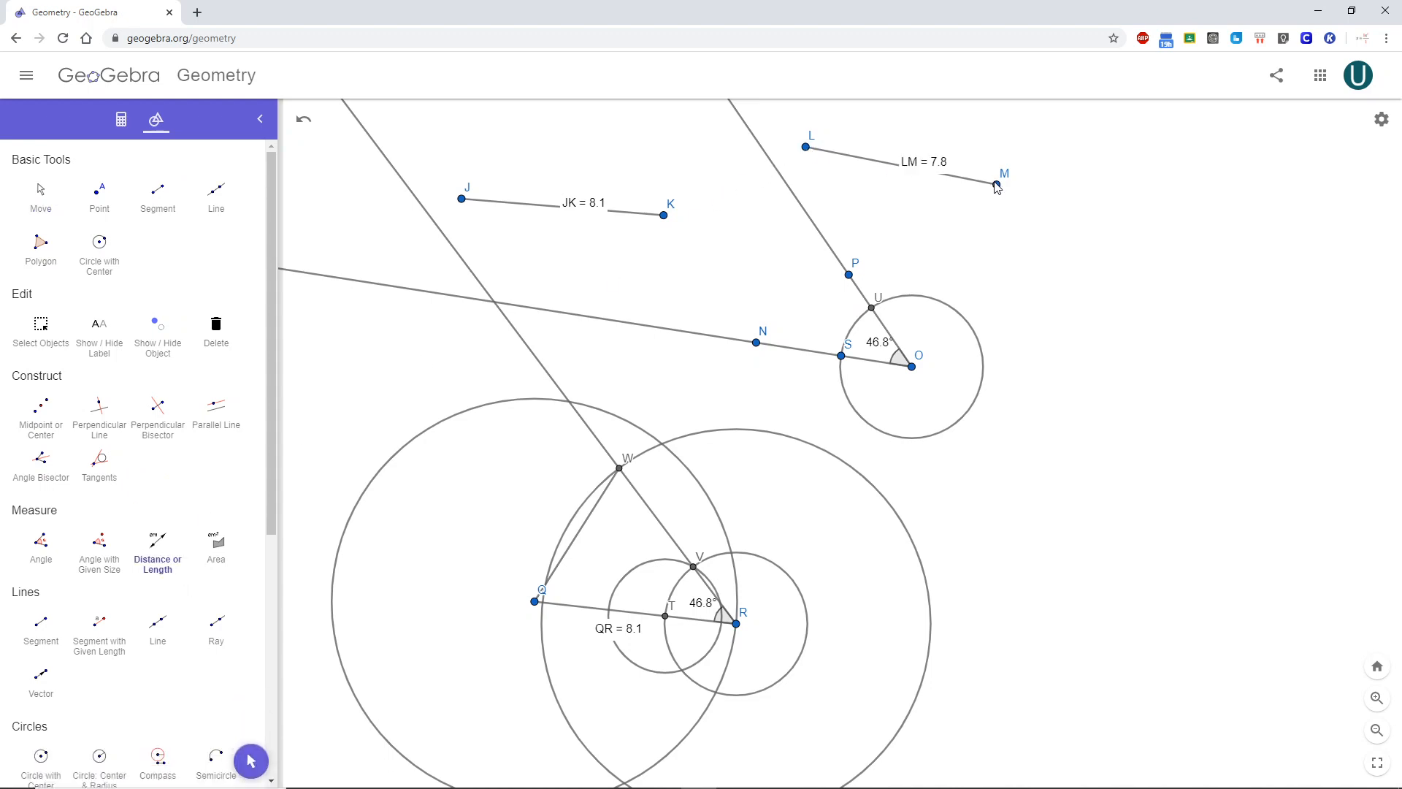
{"action": "left_click", "coordinate": [619, 469]}
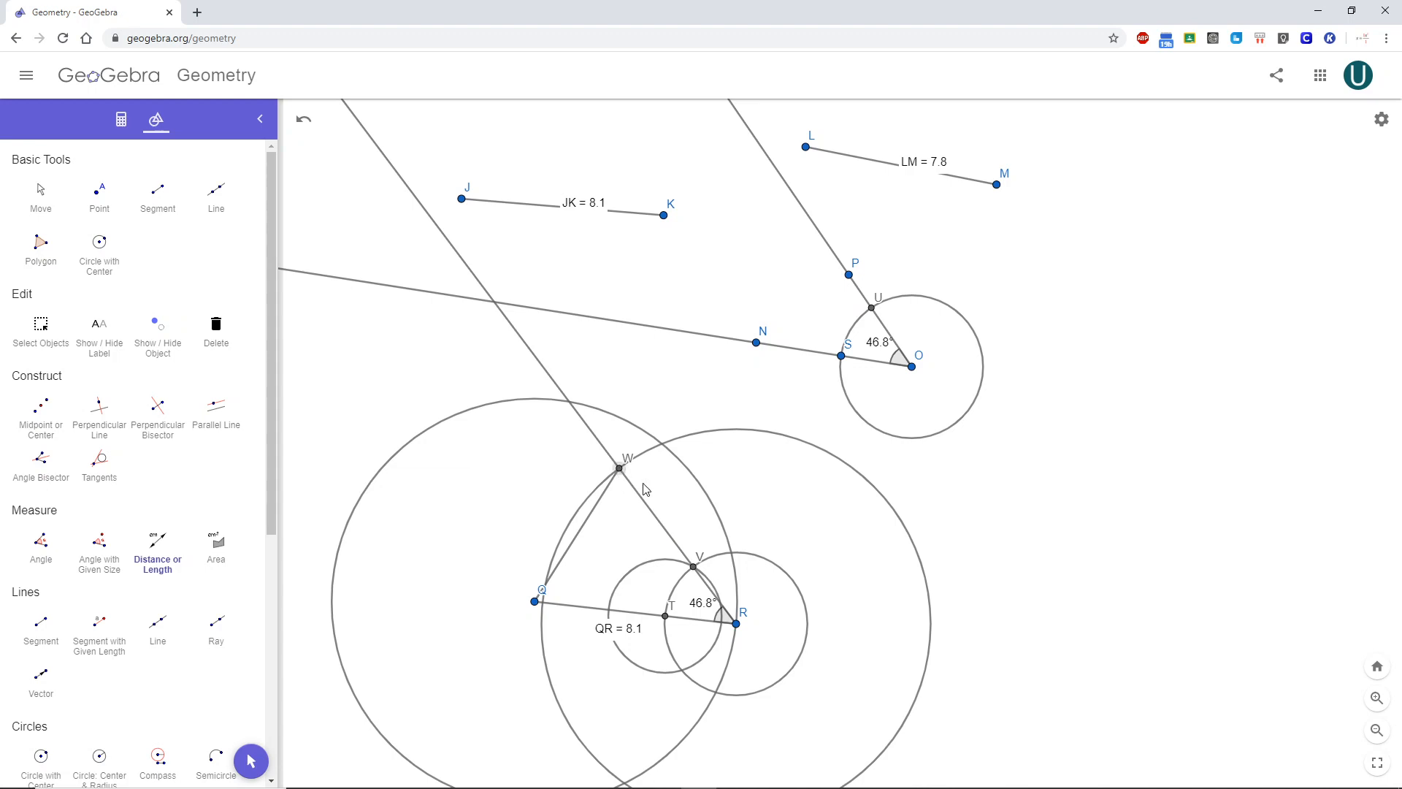
{"action": "left_click", "coordinate": [736, 626]}
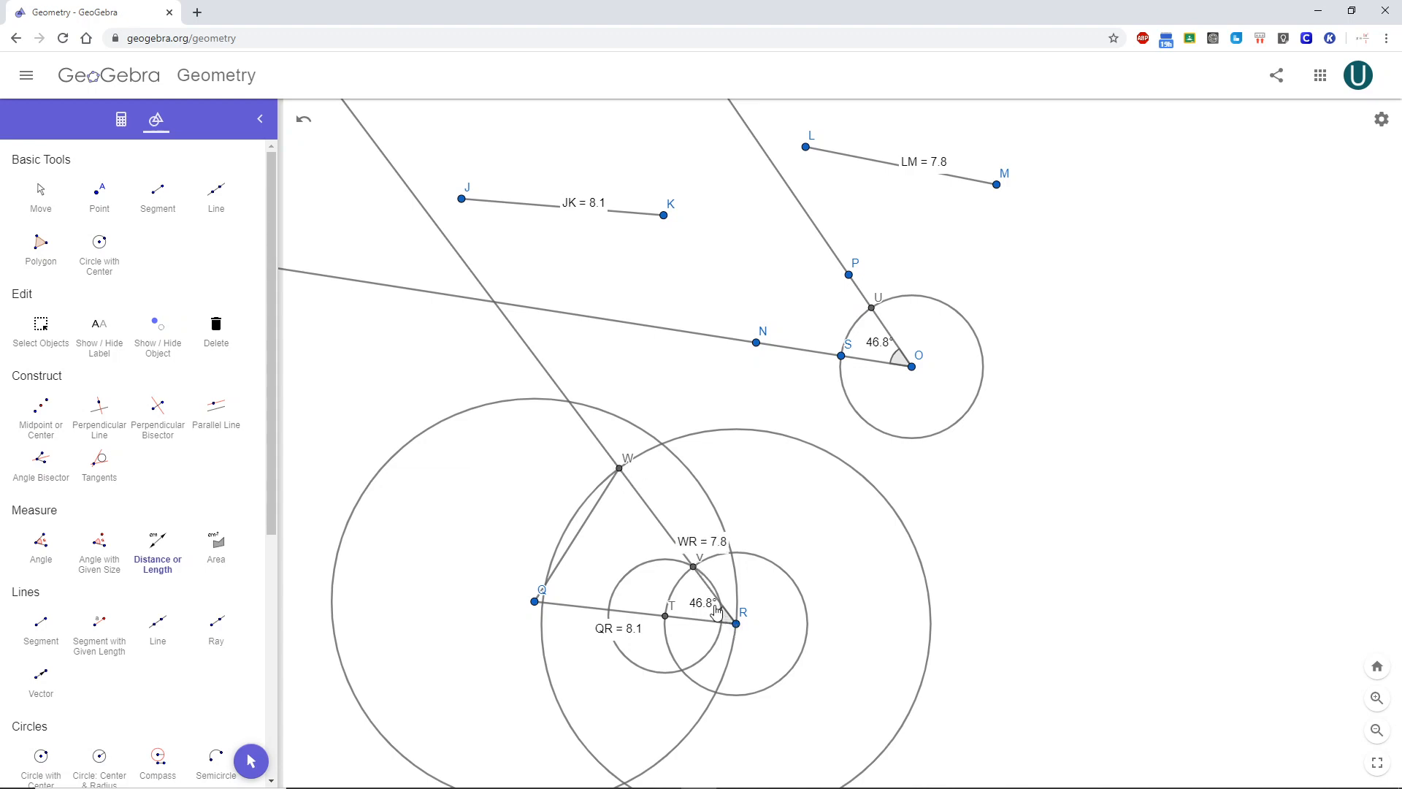
Step: Test the construction by moving points L, P and K to make LM about 7.1, the angle at O about 50.8° and JK about 6.3
{"action": "left_click", "coordinate": [42, 188]}
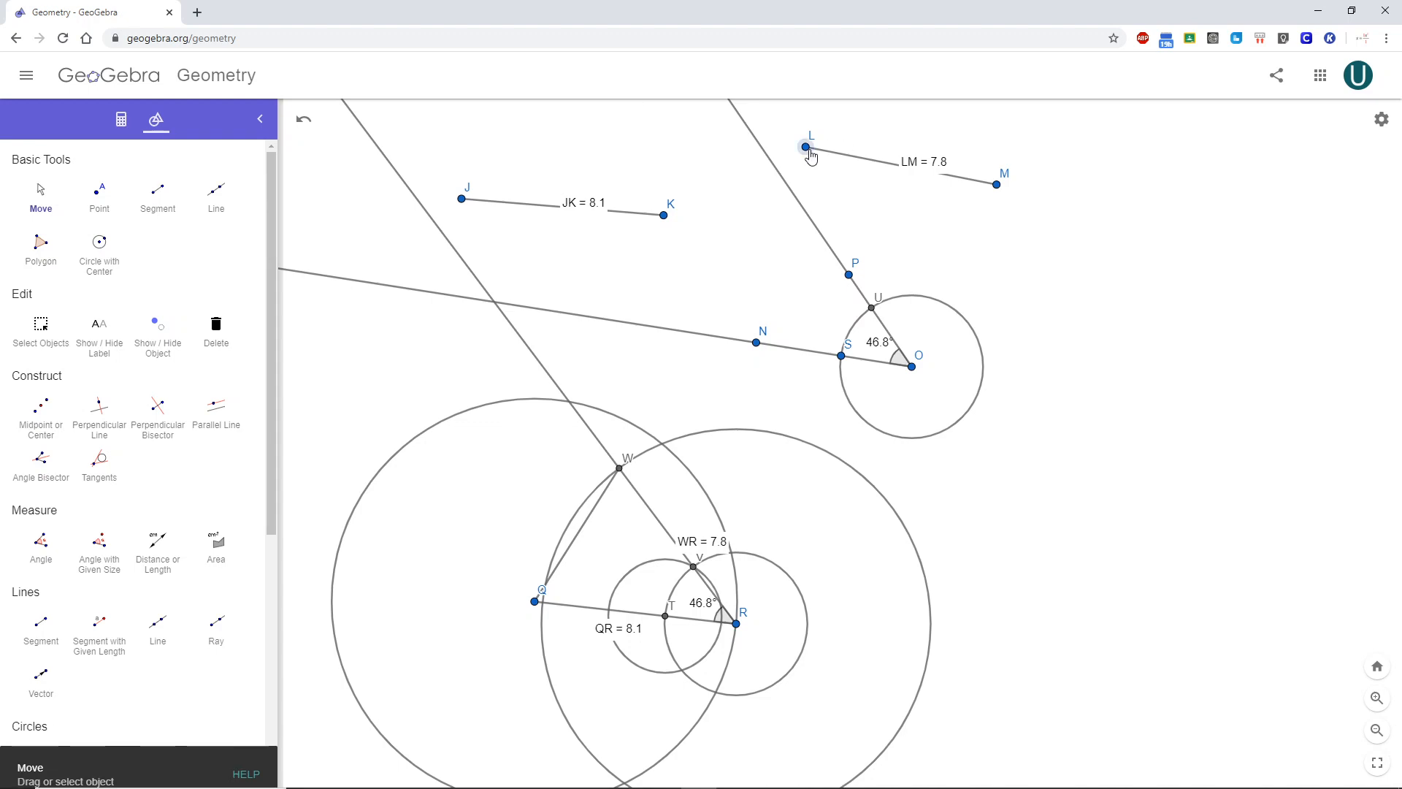
{"action": "left_click_drag", "start_coordinate": [809, 155], "coordinate": [835, 122]}
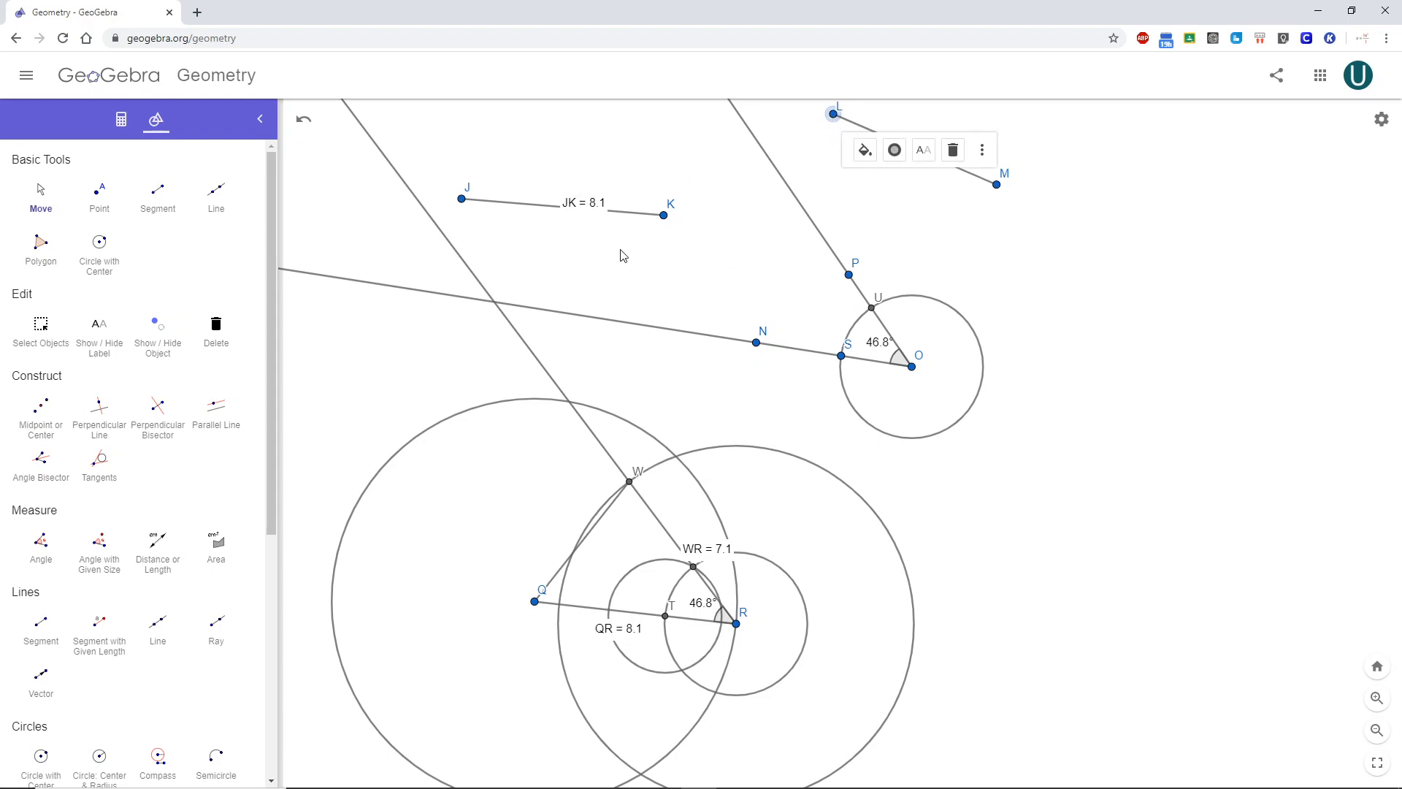
{"action": "left_click", "coordinate": [1093, 267]}
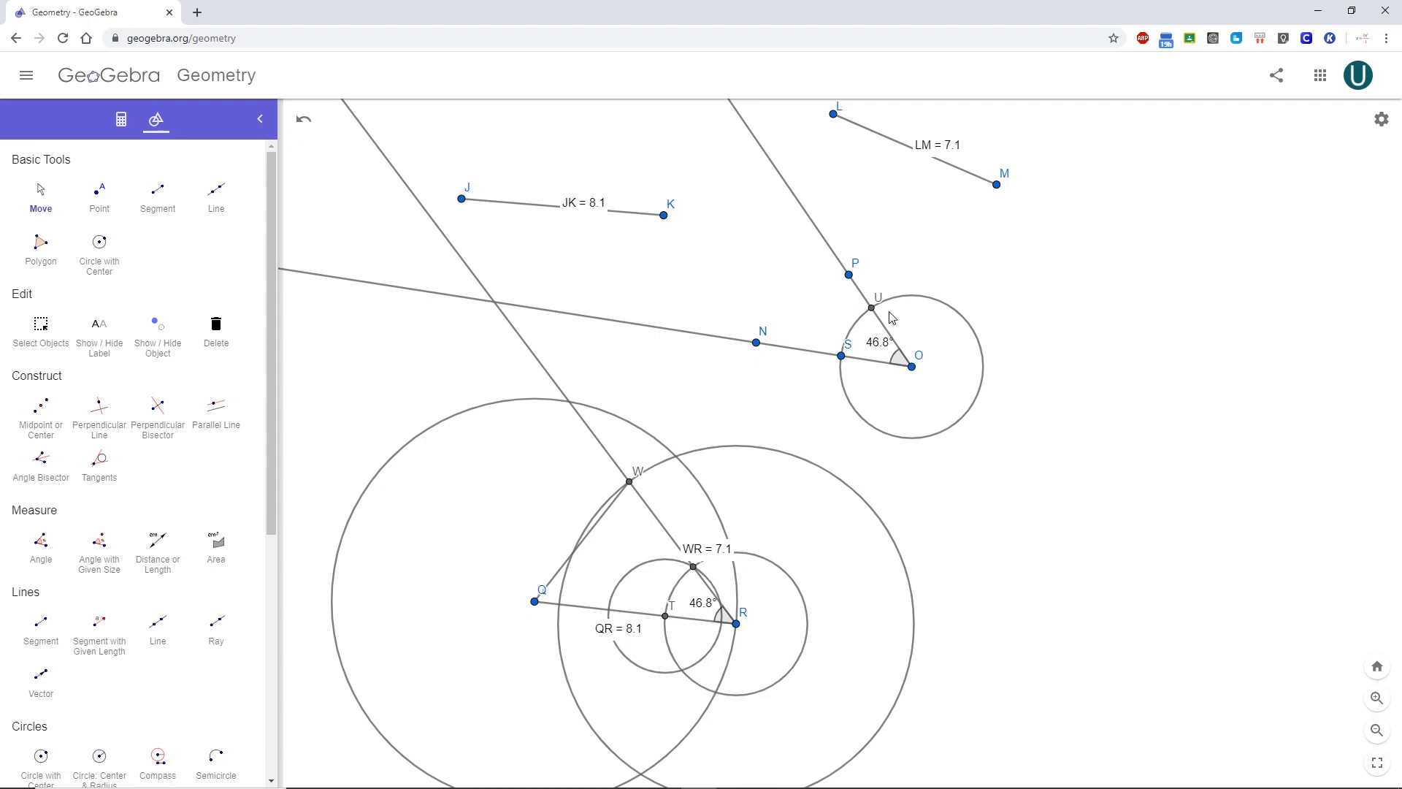
{"action": "mouse_move", "coordinate": [848, 288]}
{"action": "left_mouse_down"}
{"action": "mouse_move", "coordinate": [866, 259]}
{"action": "mouse_move", "coordinate": [857, 274]}
{"action": "left_mouse_up"}
{"action": "left_click_drag", "start_coordinate": [664, 218], "coordinate": [617, 240]}
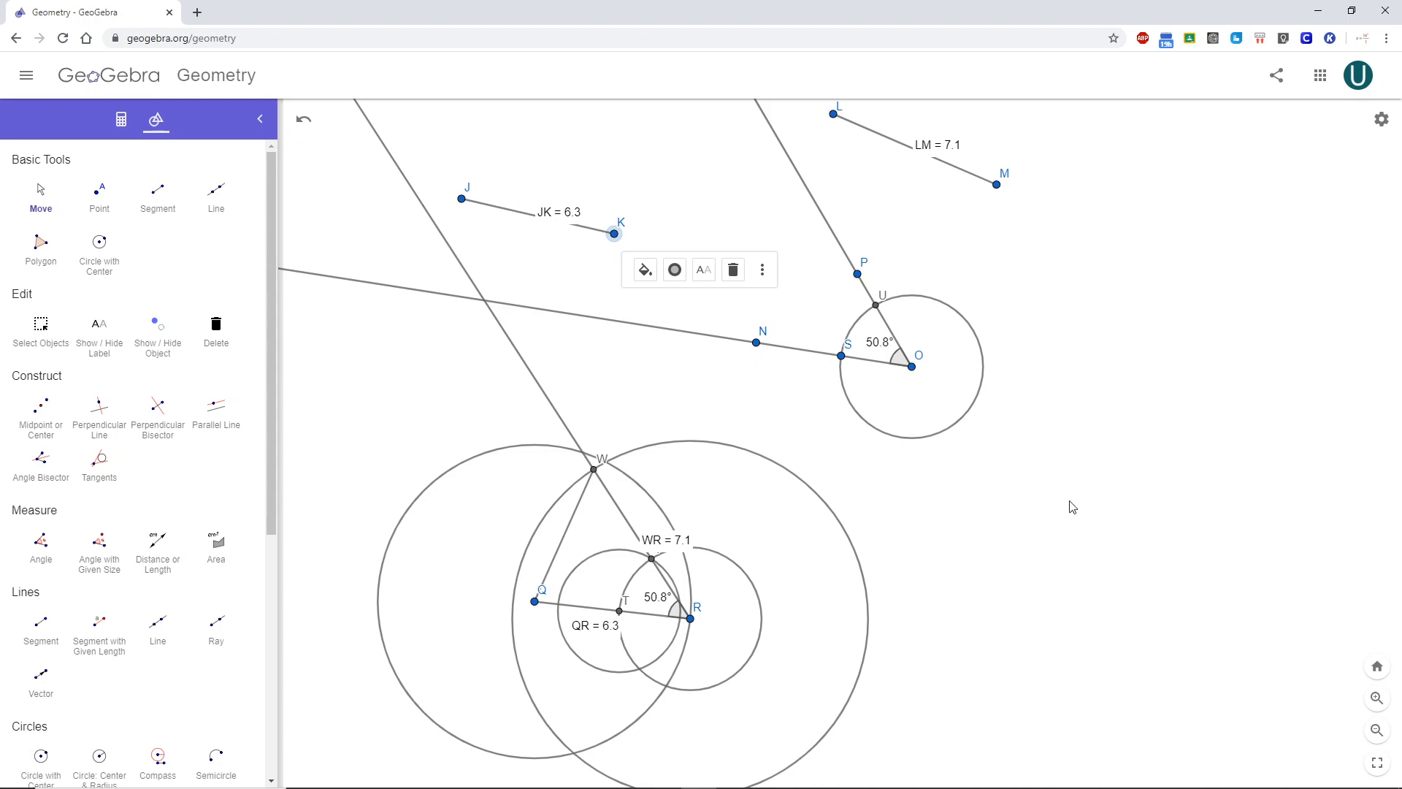
Step: Draw a roughly horizontal segment in an empty area of the canvas as the given side for a new triangle
{"action": "left_click", "coordinate": [41, 192]}
{"action": "left_click_drag", "start_coordinate": [907, 459], "coordinate": [273, 546]}
{"action": "left_click_drag", "start_coordinate": [630, 458], "coordinate": [346, 329]}
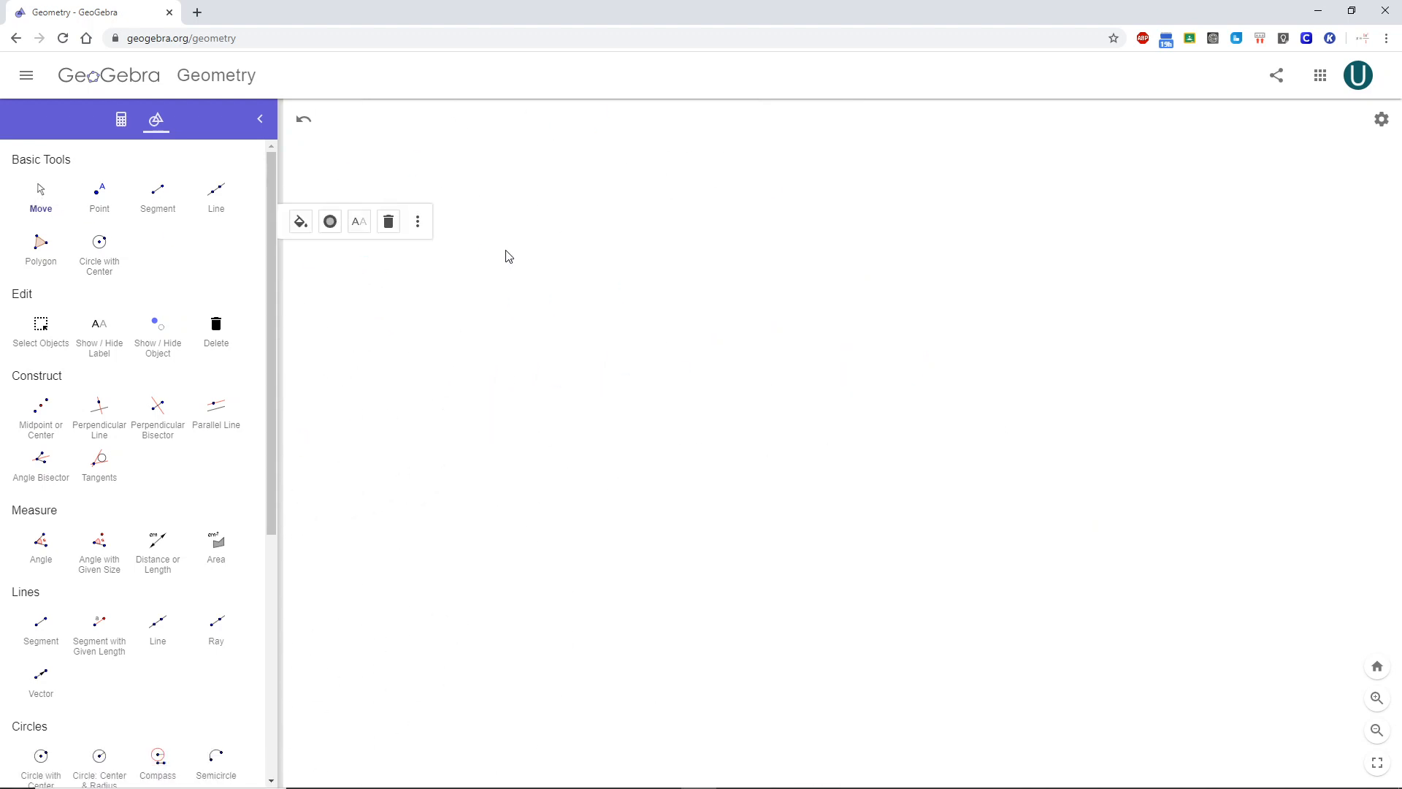
{"action": "left_click", "coordinate": [167, 208]}
{"action": "left_click", "coordinate": [614, 262]}
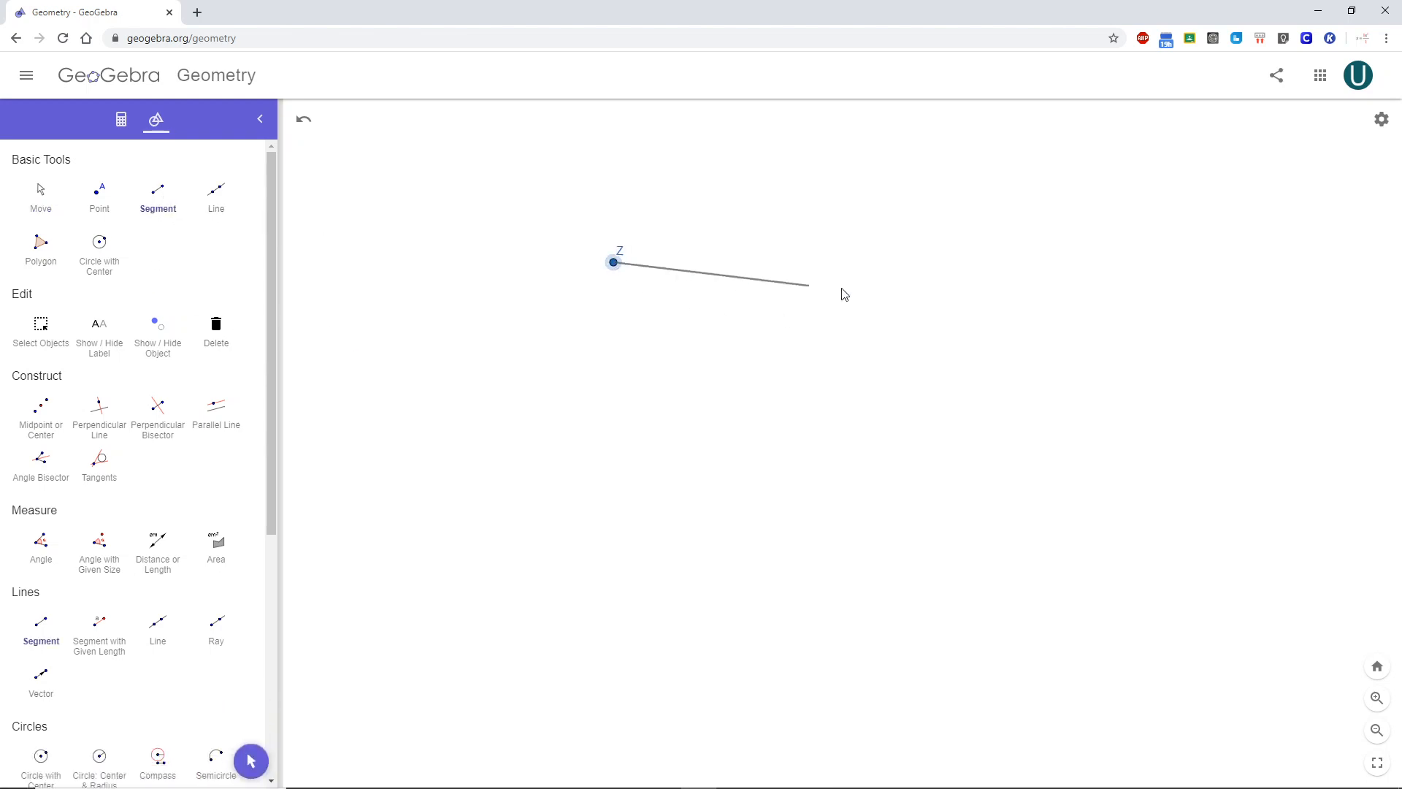
{"action": "left_click", "coordinate": [1019, 262]}
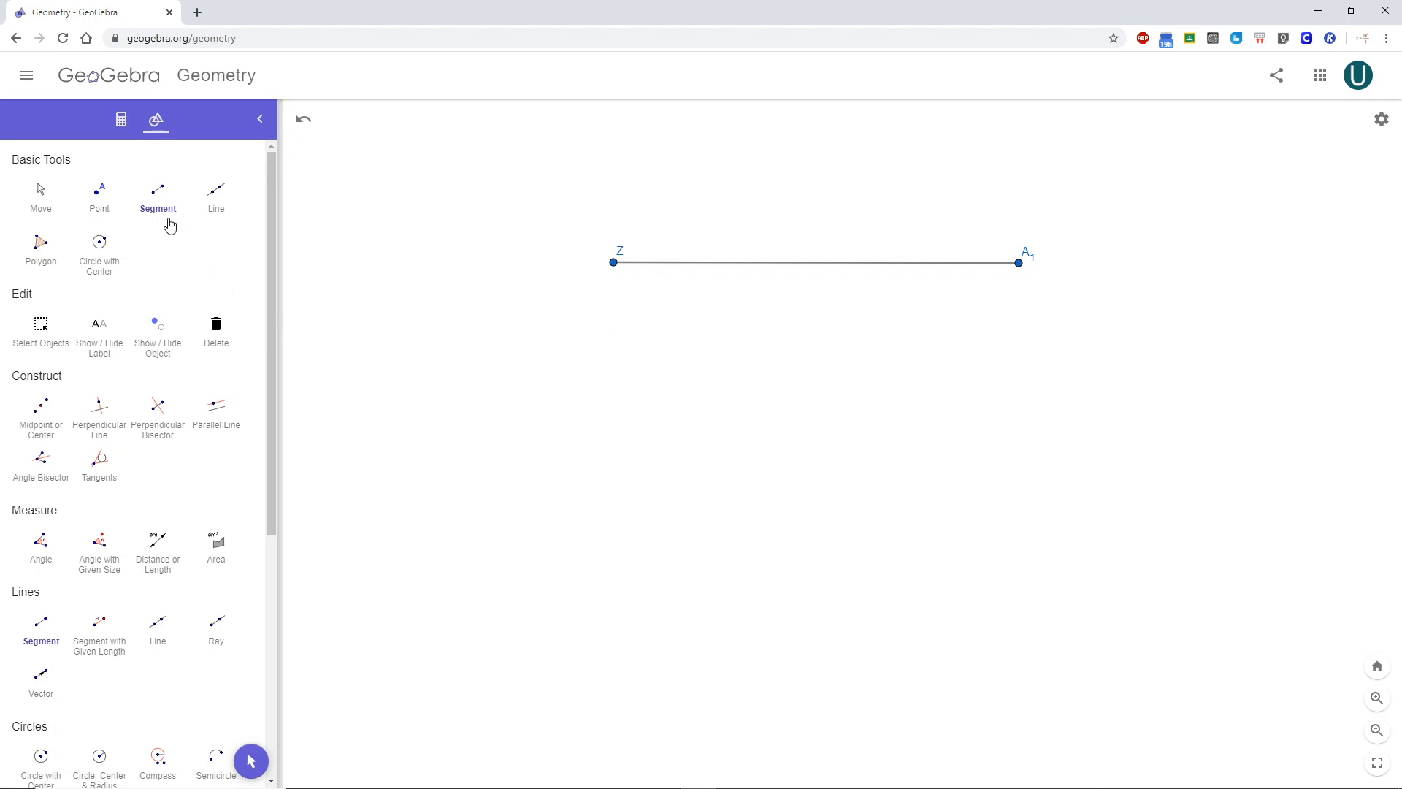
Step: Place three free points for one angle at the lower left of the segment and three more for a second angle at its lower right
{"action": "left_click", "coordinate": [100, 198]}
{"action": "left_click", "coordinate": [402, 293]}
{"action": "left_click", "coordinate": [351, 465]}
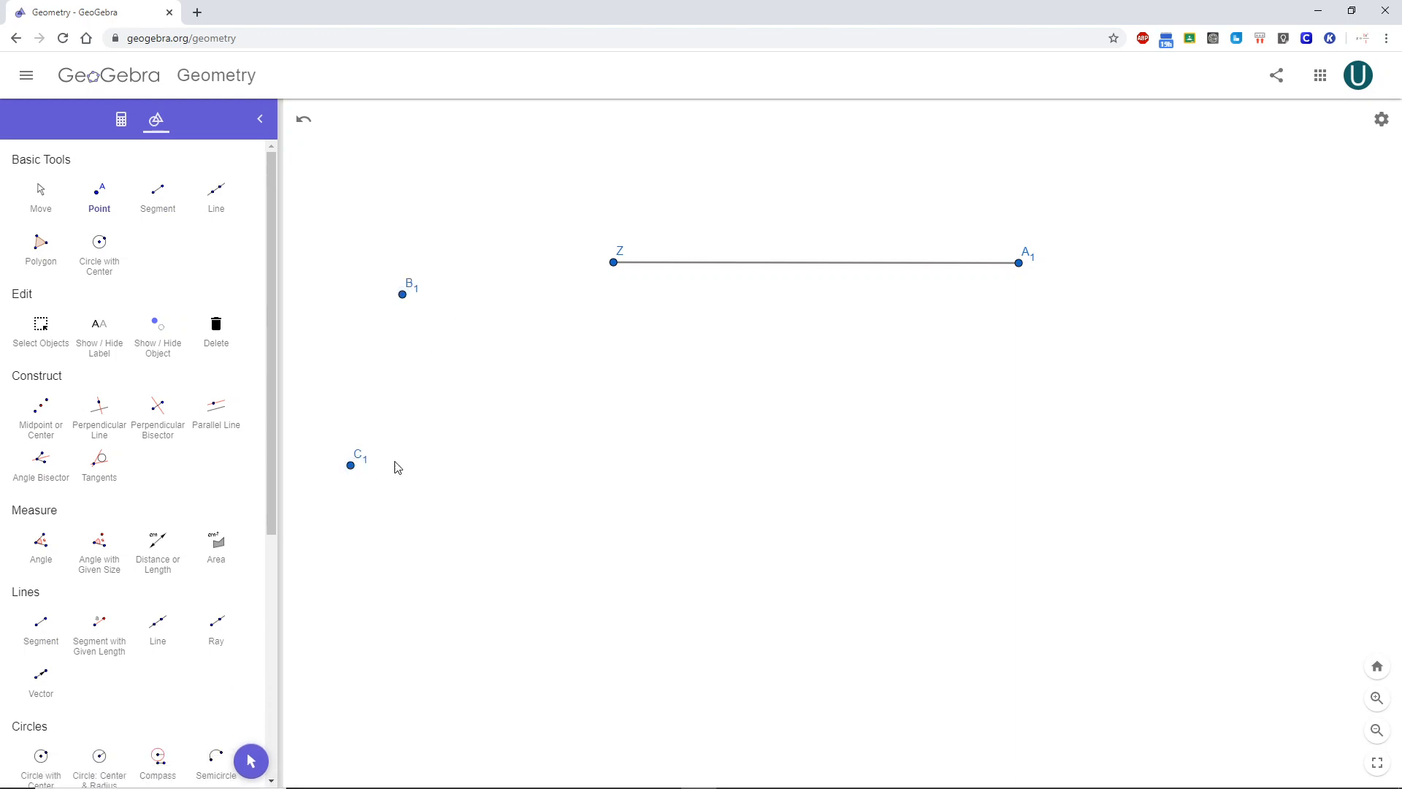
{"action": "left_click", "coordinate": [518, 442]}
{"action": "left_click", "coordinate": [1034, 392]}
Step: Form the first given angle with rays from C1 through B1 and from C1 through D1
{"action": "left_click", "coordinate": [216, 625]}
{"action": "left_click", "coordinate": [351, 465]}
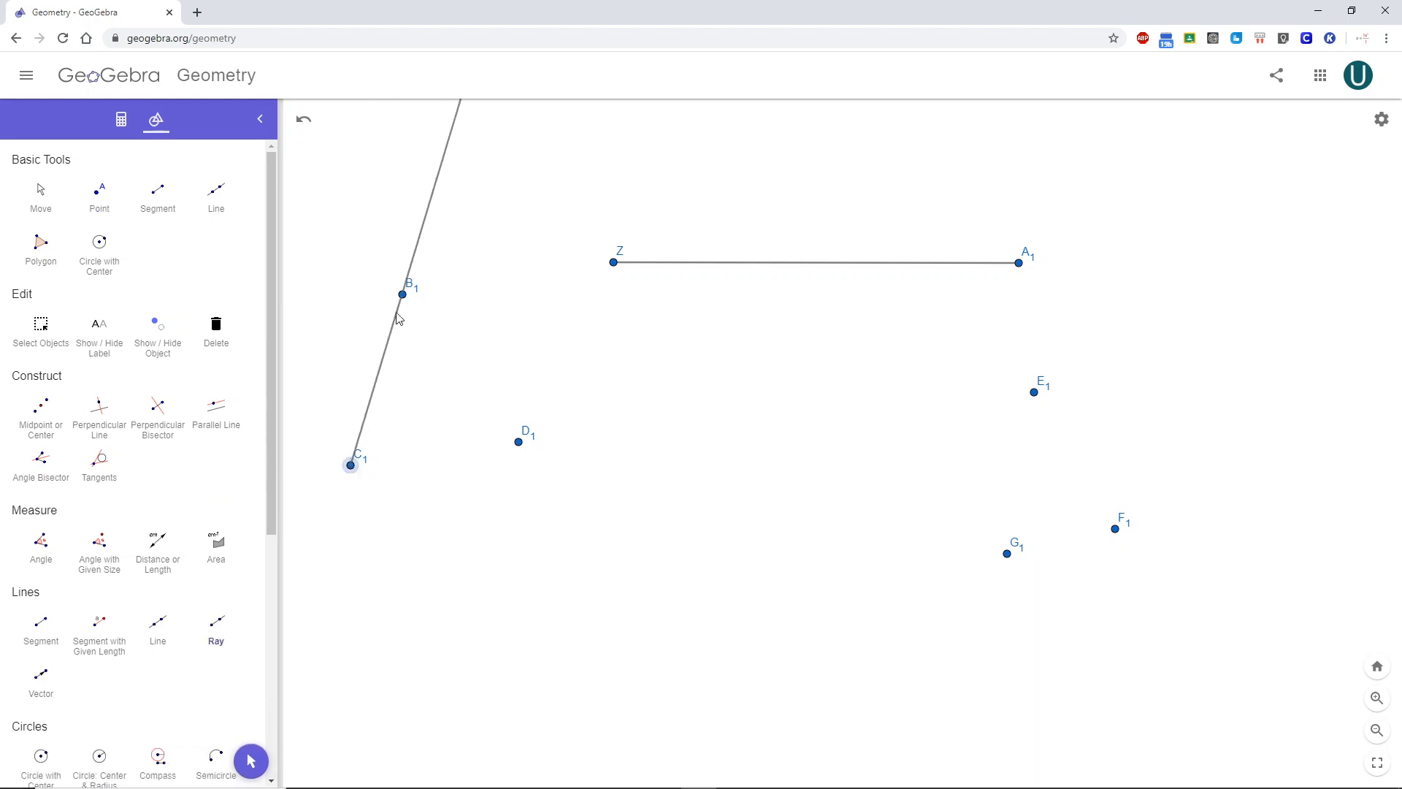
{"action": "left_click", "coordinate": [402, 294]}
{"action": "left_click", "coordinate": [352, 465]}
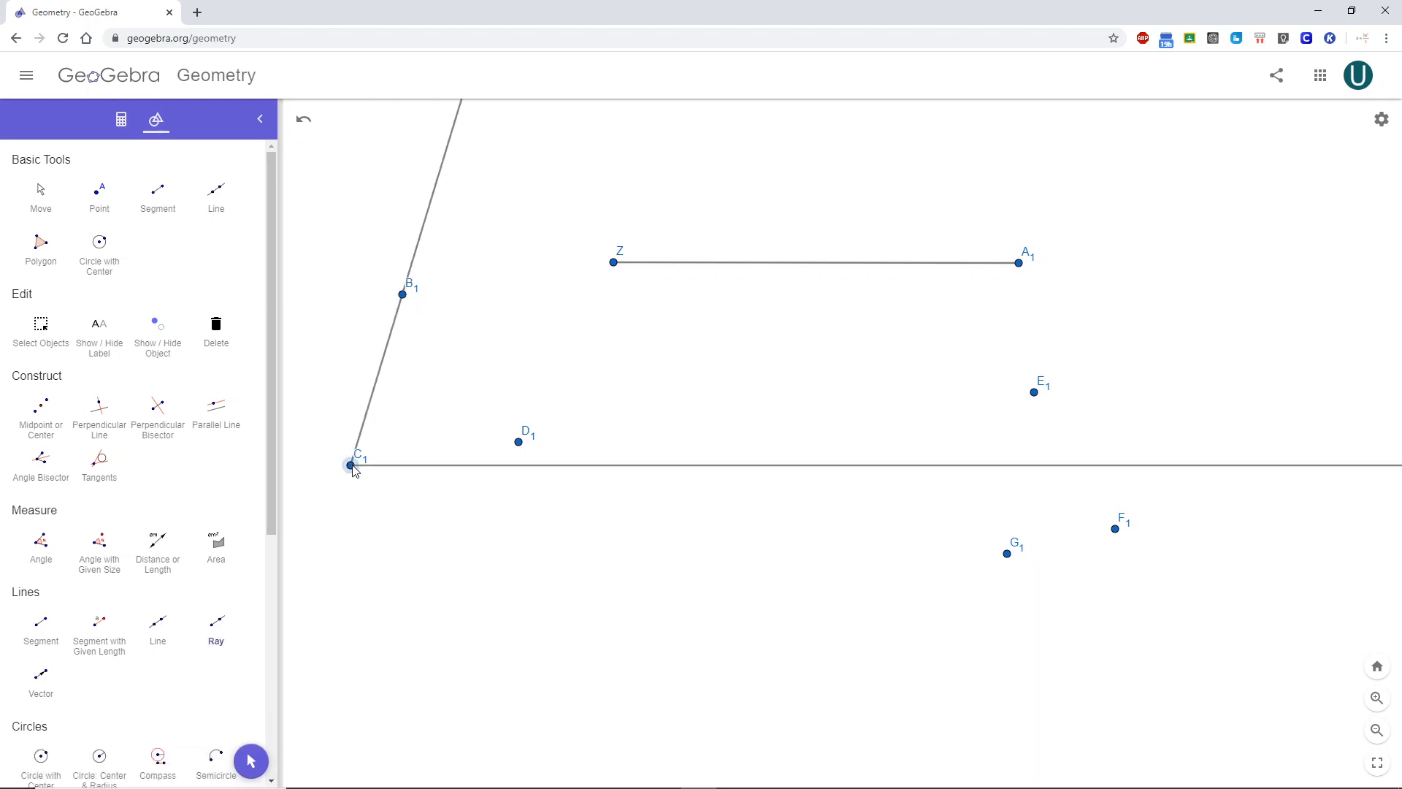
{"action": "left_click", "coordinate": [518, 442]}
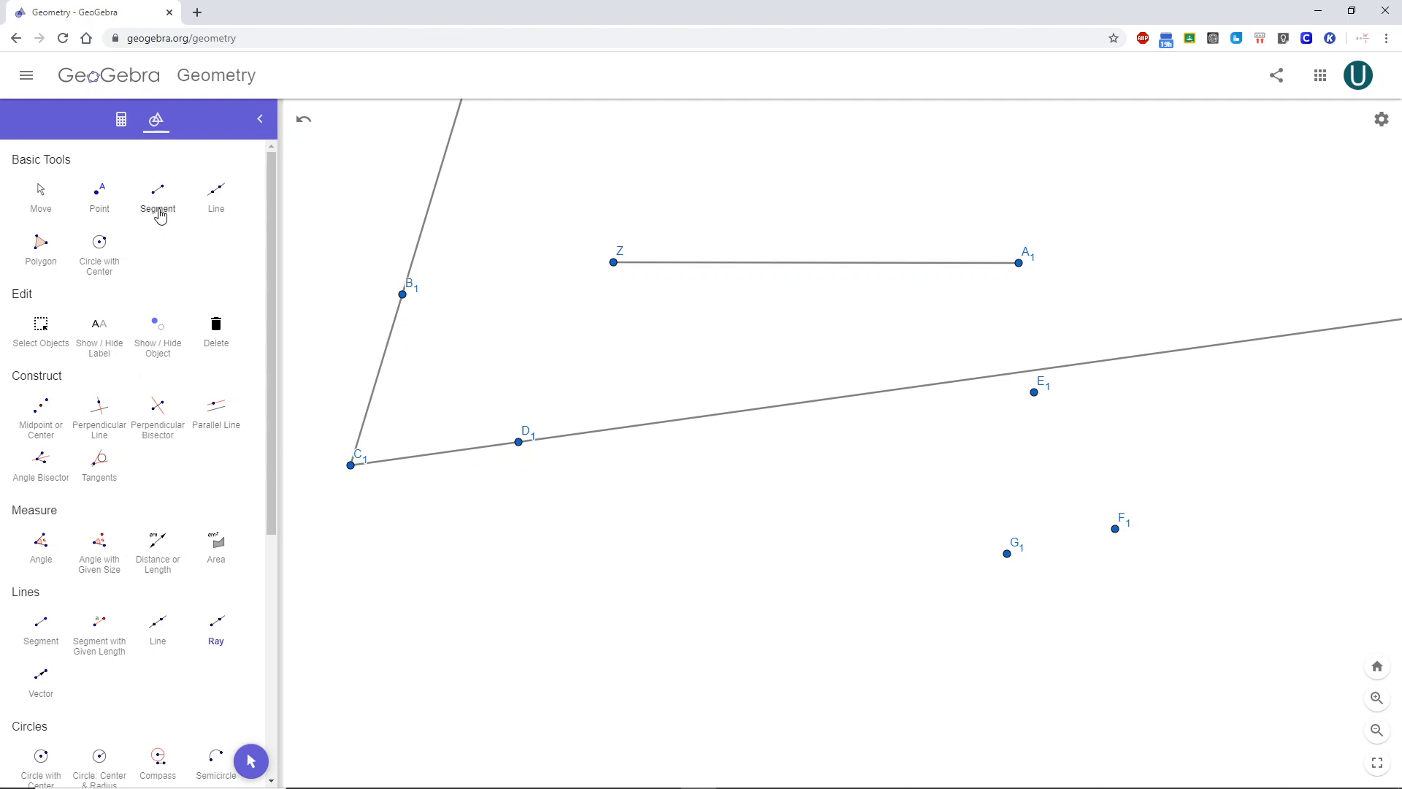
{"action": "left_click", "coordinate": [221, 626]}
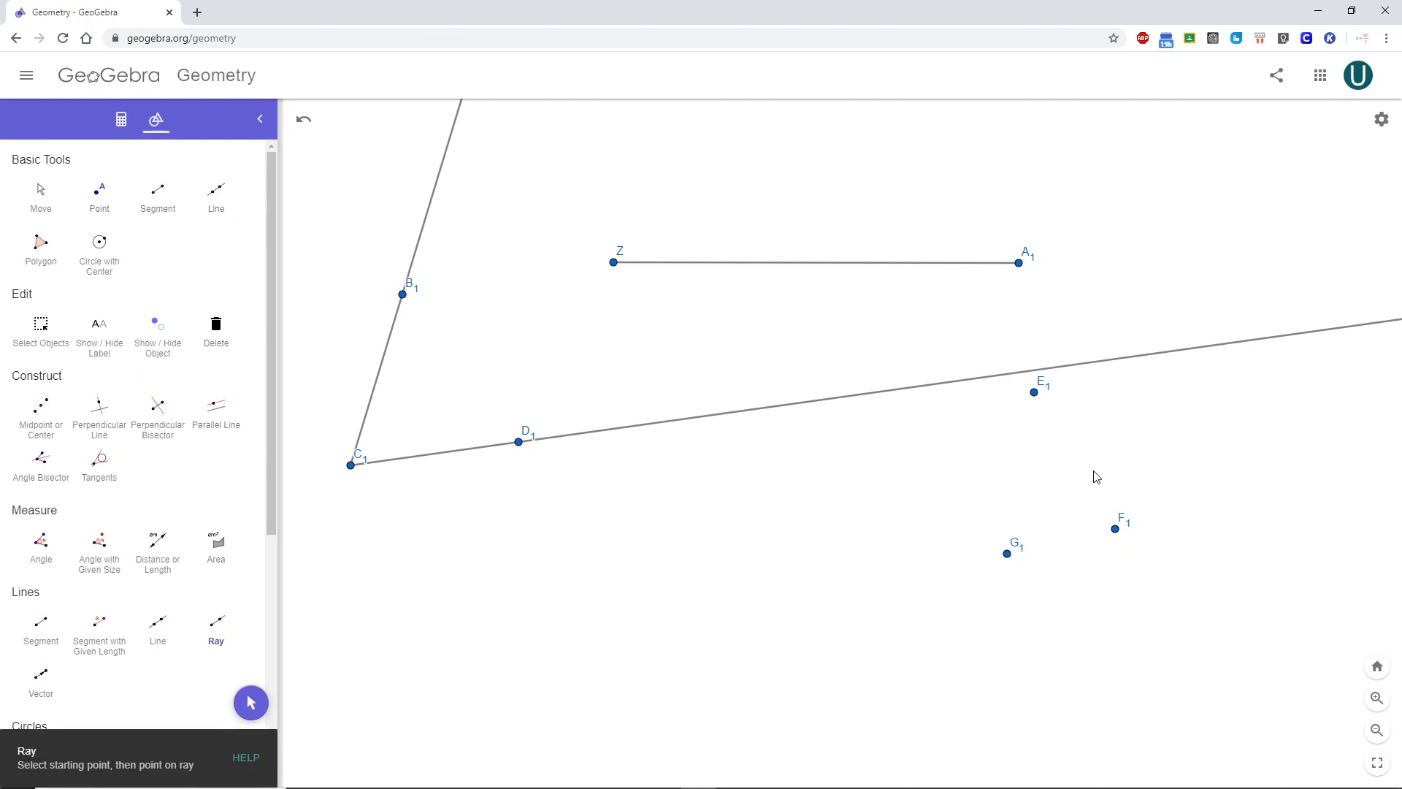
{"action": "left_click", "coordinate": [1034, 392]}
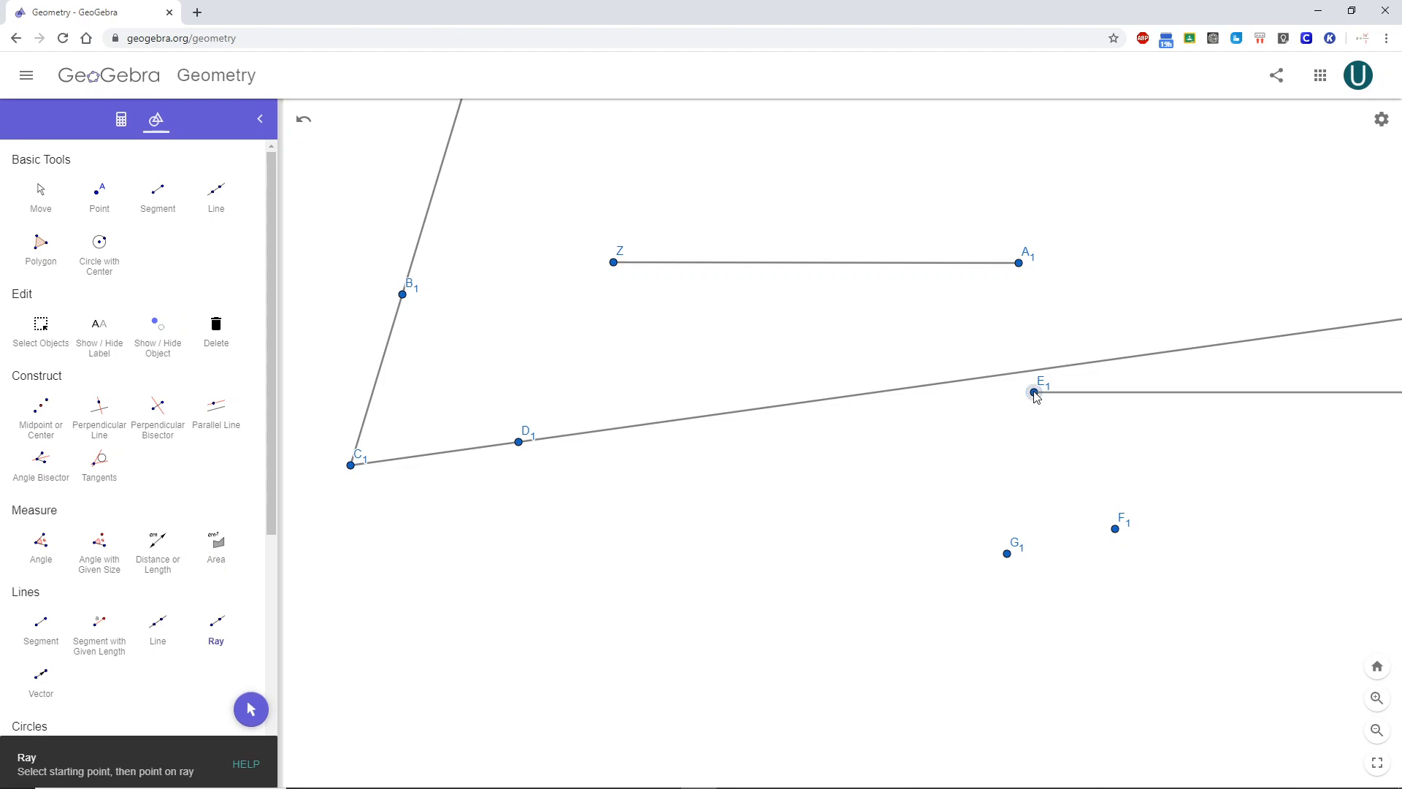
{"action": "left_click", "coordinate": [1115, 529]}
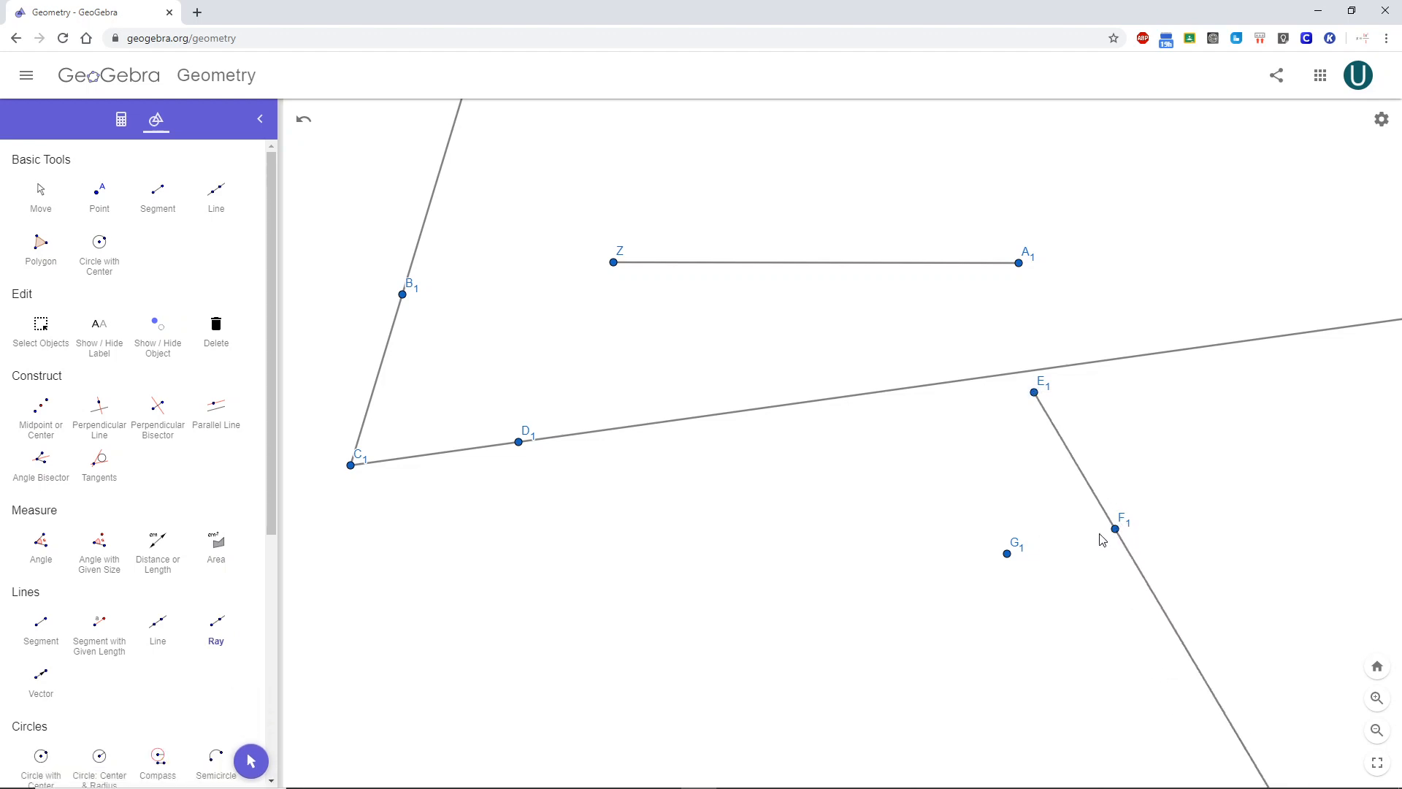
{"action": "left_click", "coordinate": [305, 122]}
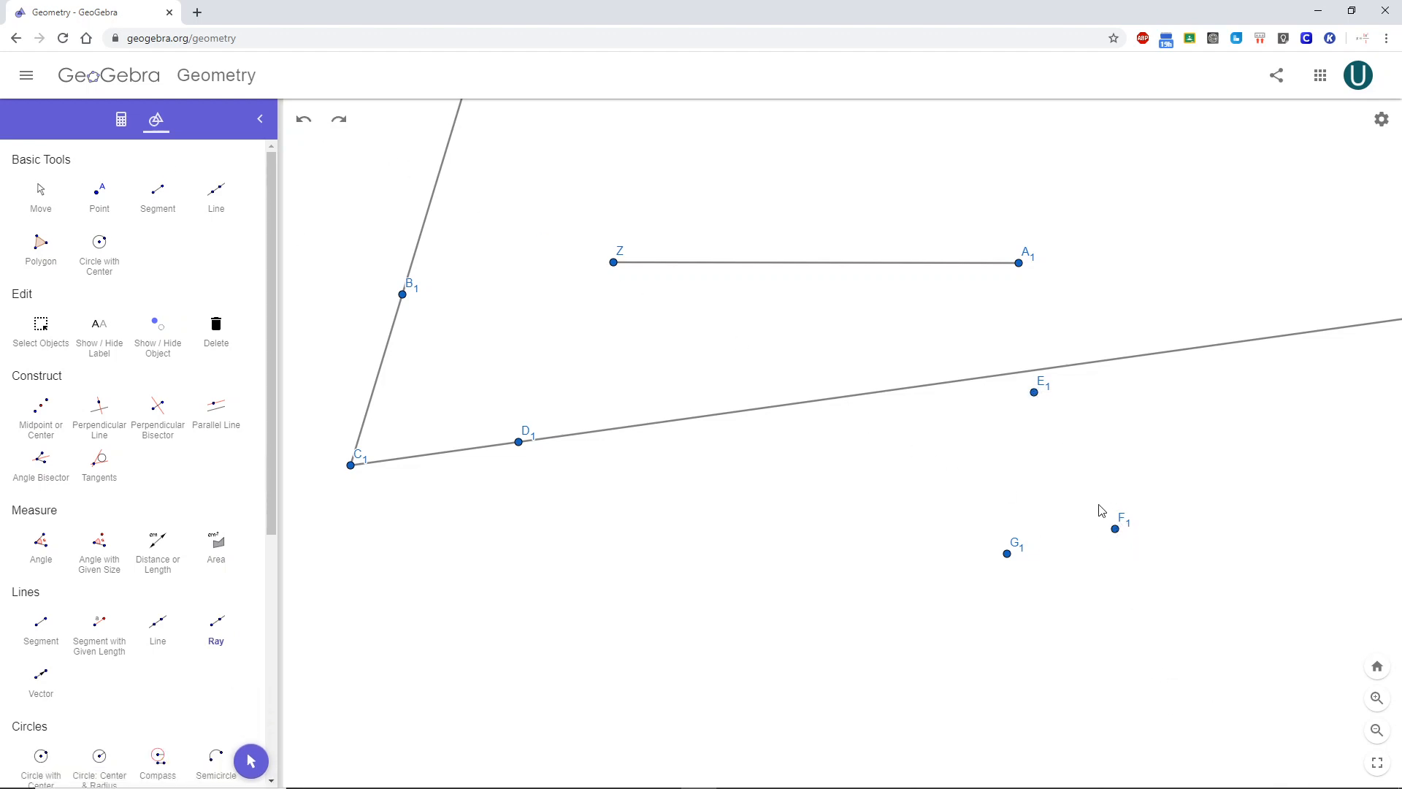
Step: Form the second given angle with rays from F1 through E1 and from F1 through G1
{"action": "left_click", "coordinate": [1115, 529]}
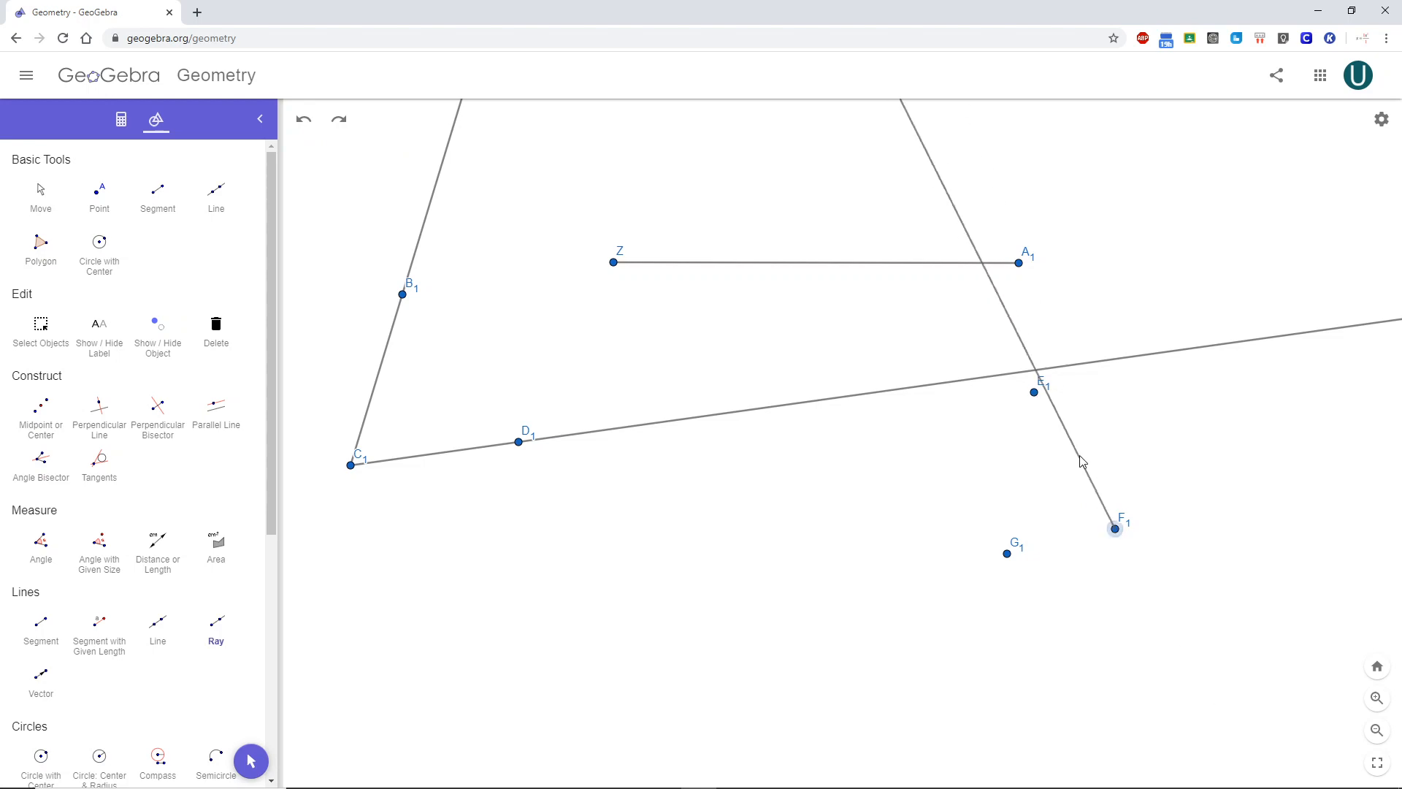
{"action": "left_click", "coordinate": [1035, 395]}
{"action": "left_click", "coordinate": [1115, 530]}
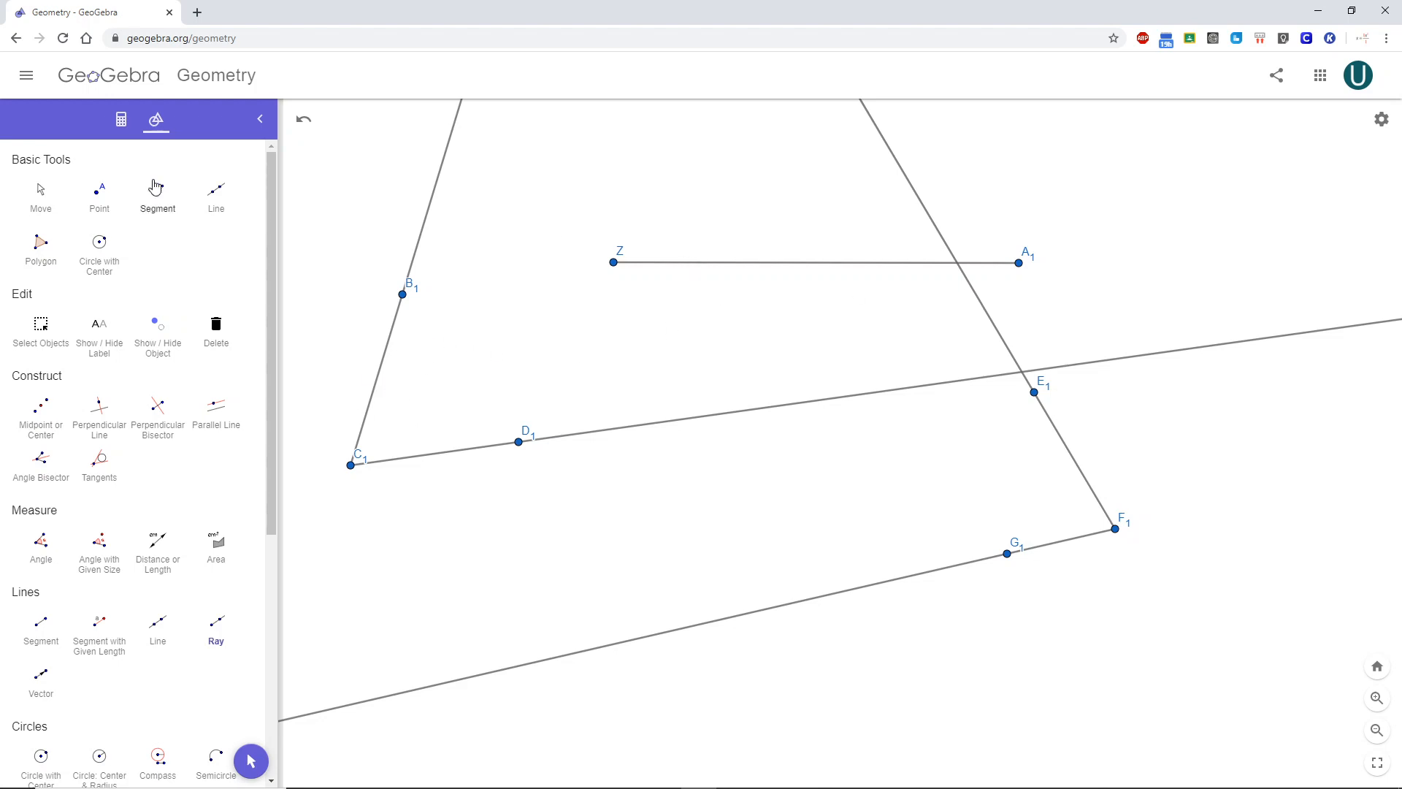
Step: Shorten the given segment by moving its endpoint A1 toward Z, clear of the ray through E1
{"action": "left_click", "coordinate": [42, 199]}
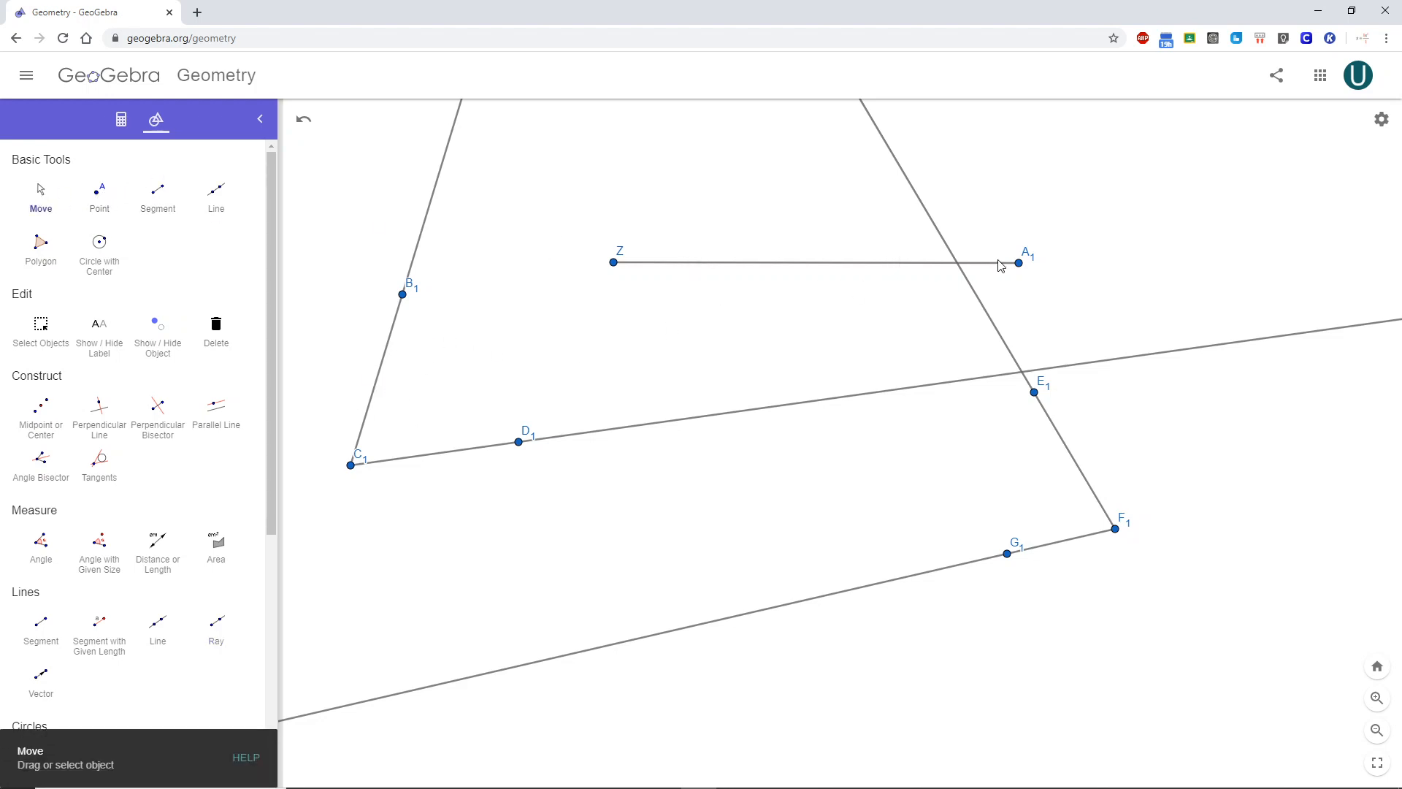
{"action": "left_click_drag", "start_coordinate": [1018, 263], "coordinate": [907, 264]}
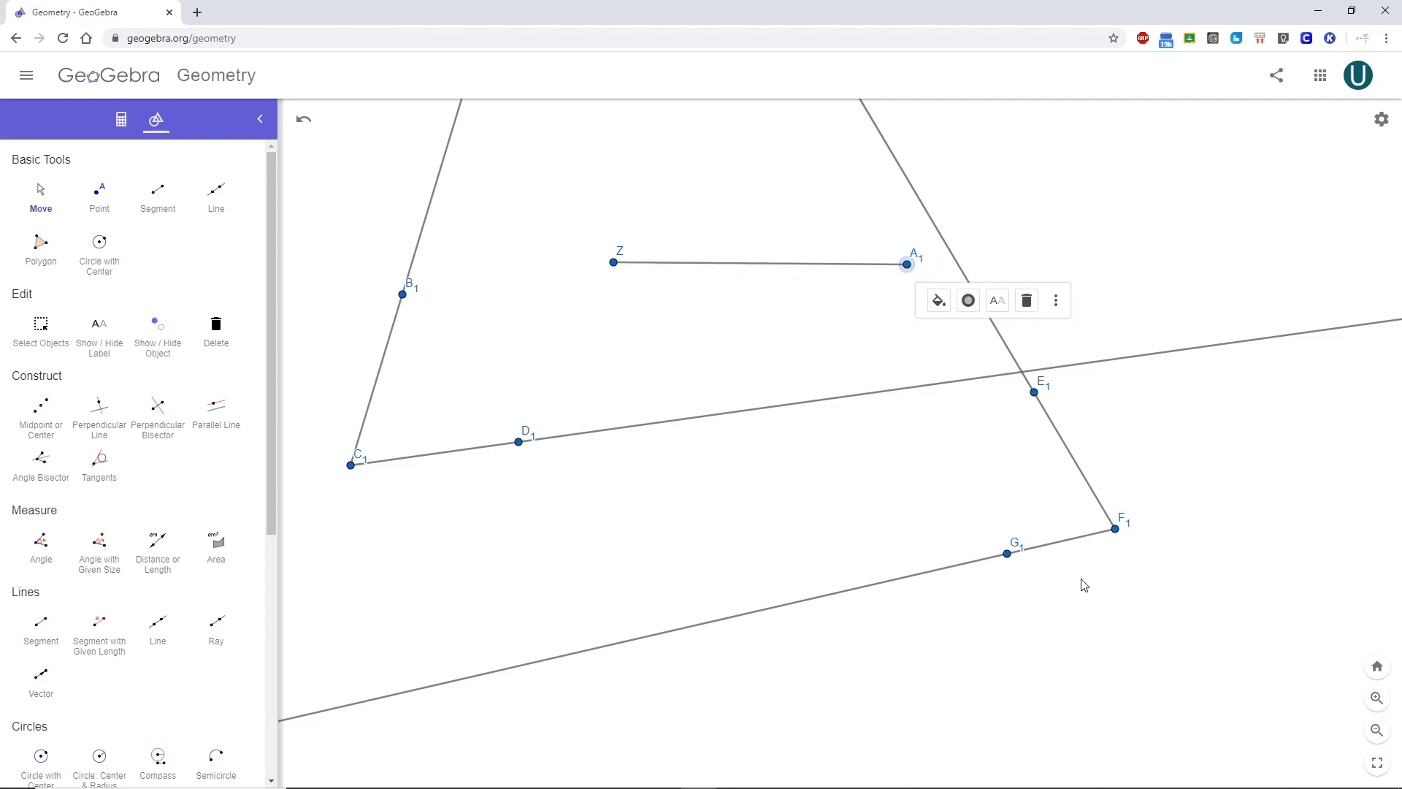
{"action": "scroll", "coordinate": [598, 501], "scroll_direction": "down", "scroll_amount": 2}
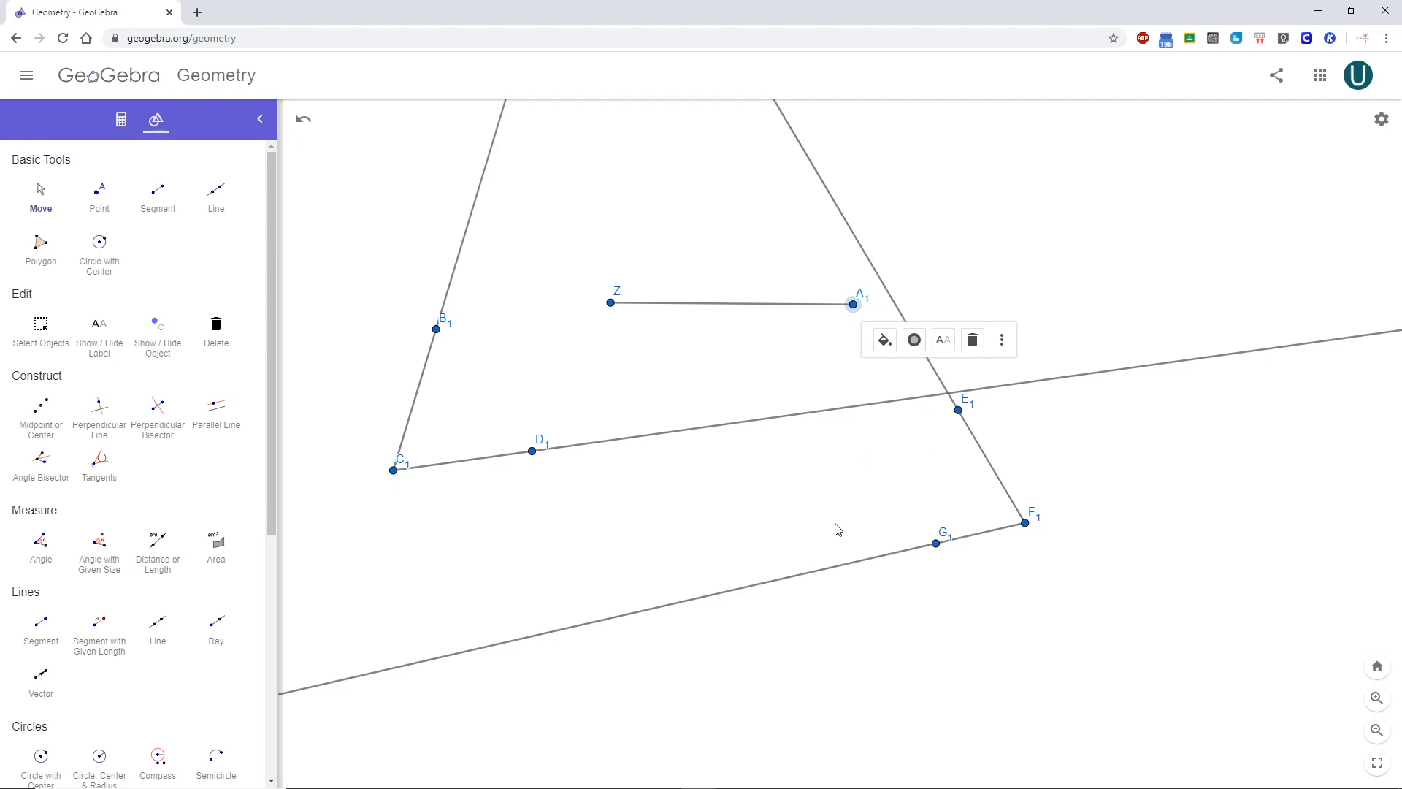
{"action": "left_click", "coordinate": [41, 193]}
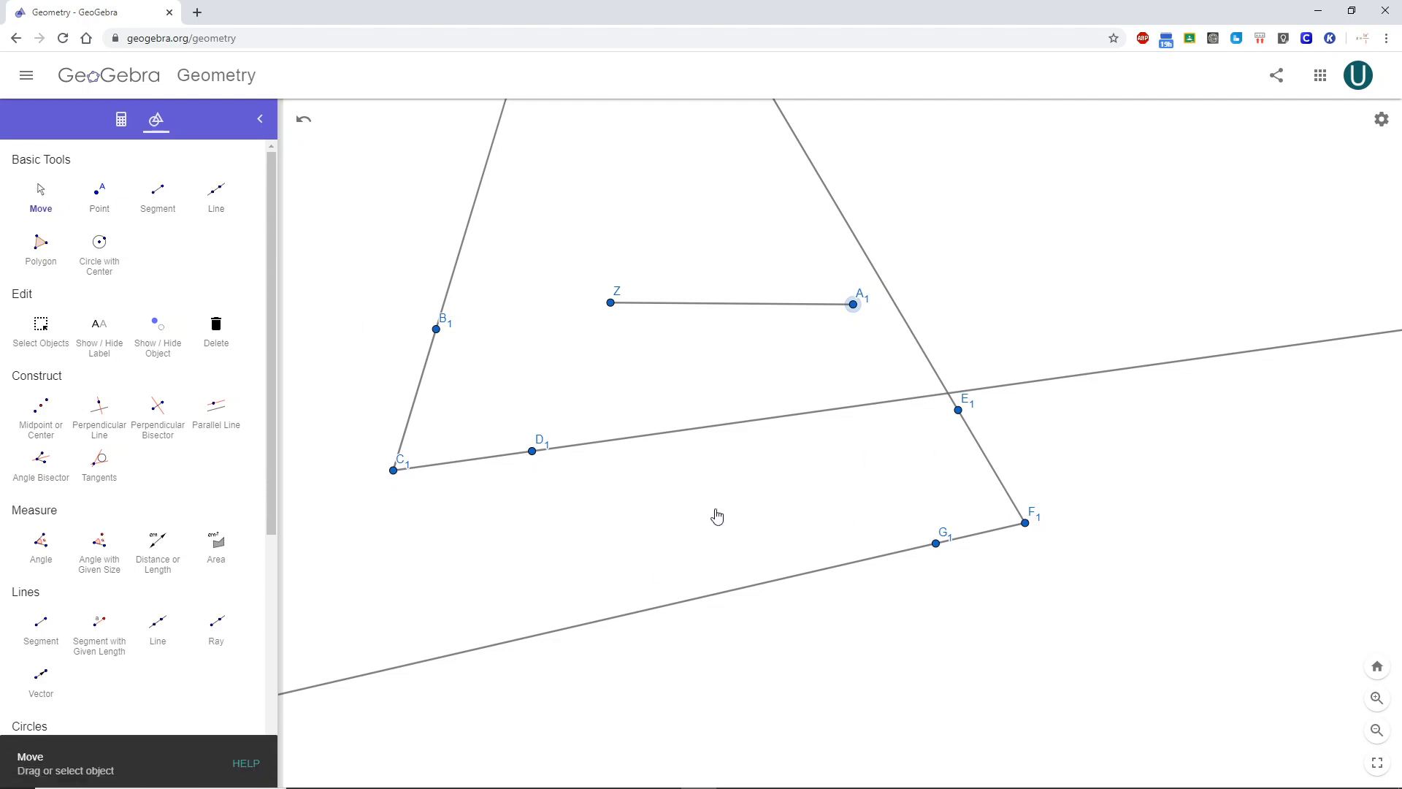
{"action": "left_click_drag", "start_coordinate": [1012, 665], "coordinate": [990, 579]}
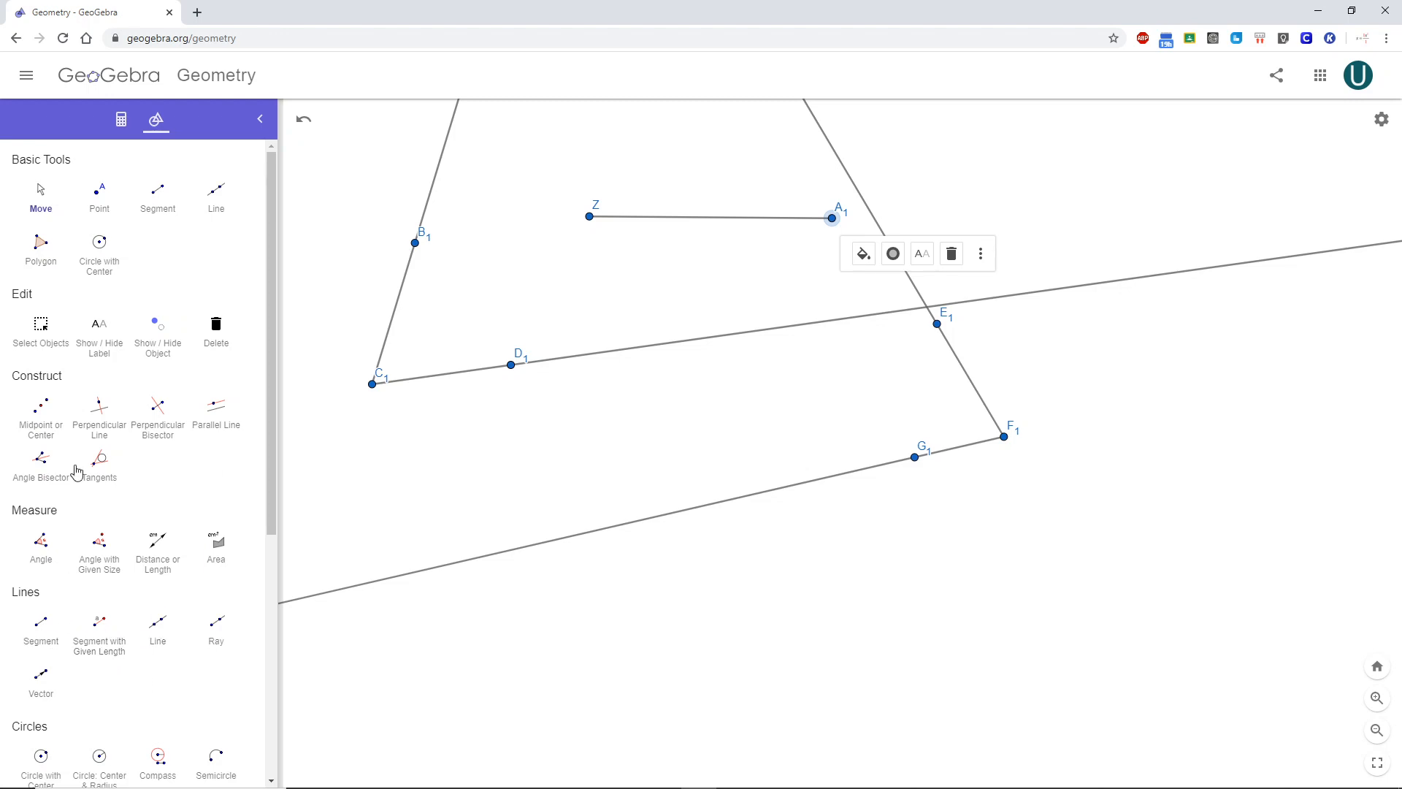
Step: Place a free point below the given angles and draw a compass circle around it with radius ZA1
{"action": "left_click", "coordinate": [99, 194]}
{"action": "left_click", "coordinate": [694, 672]}
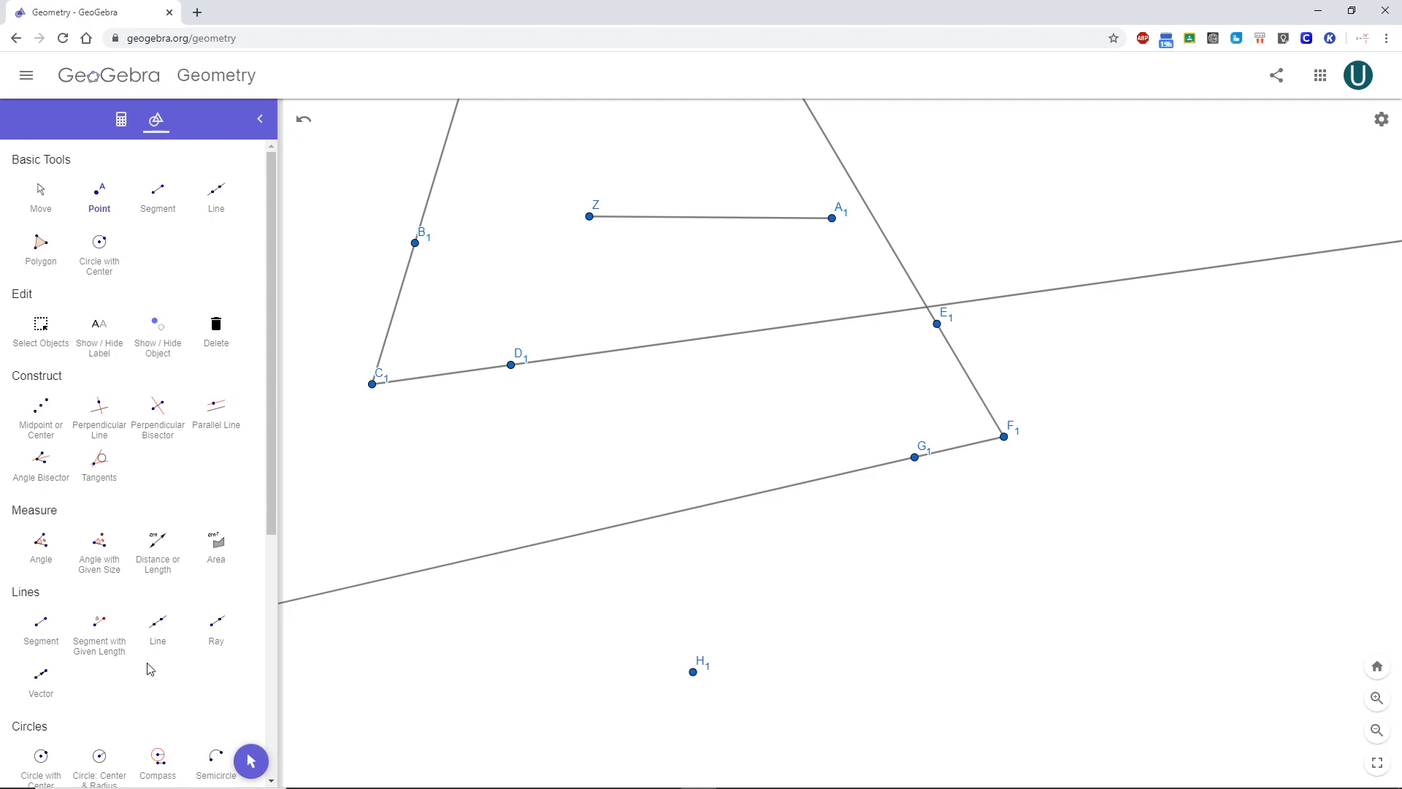
{"action": "scroll", "coordinate": [179, 628], "scroll_direction": "down", "scroll_amount": 1}
{"action": "left_click", "coordinate": [156, 712]}
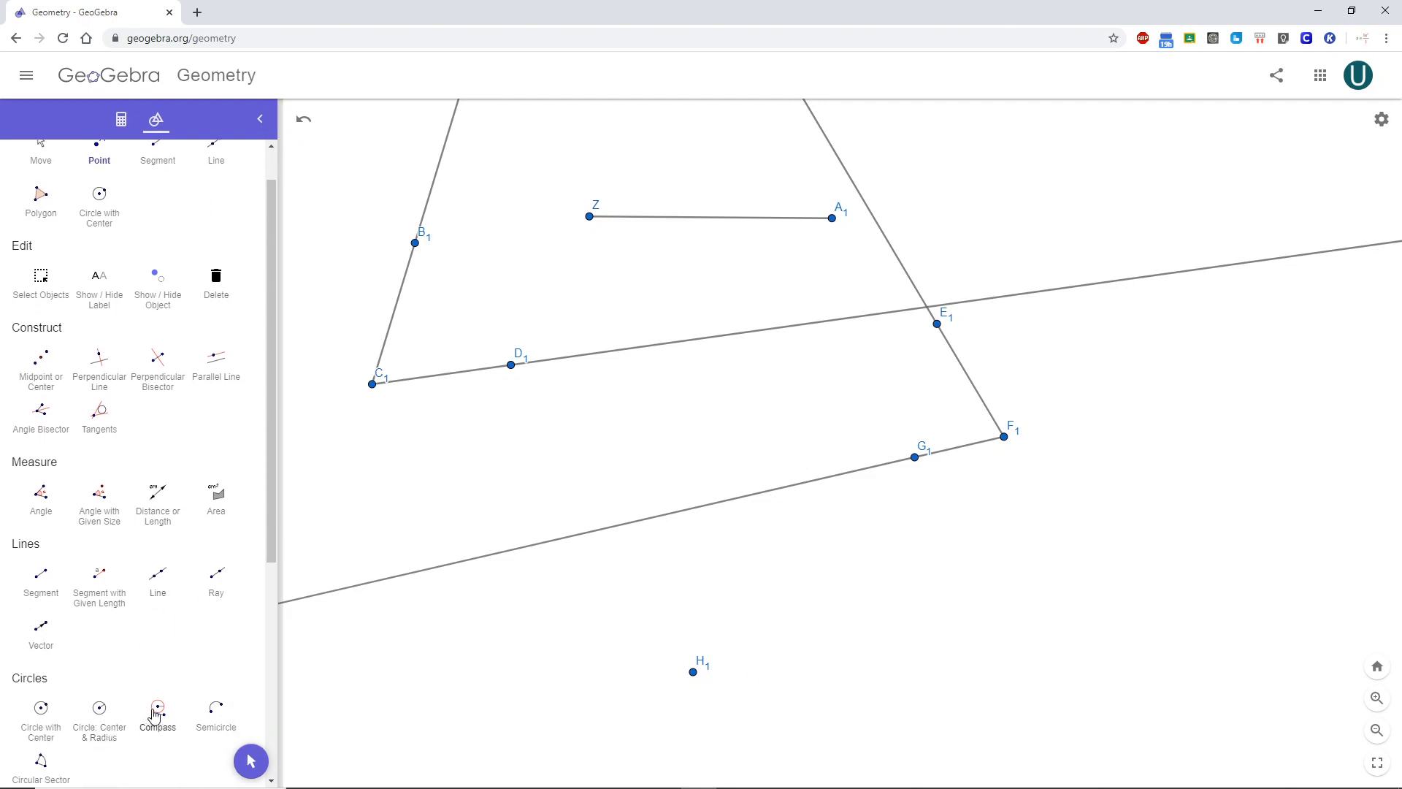
{"action": "left_click", "coordinate": [590, 216]}
{"action": "left_click", "coordinate": [832, 219]}
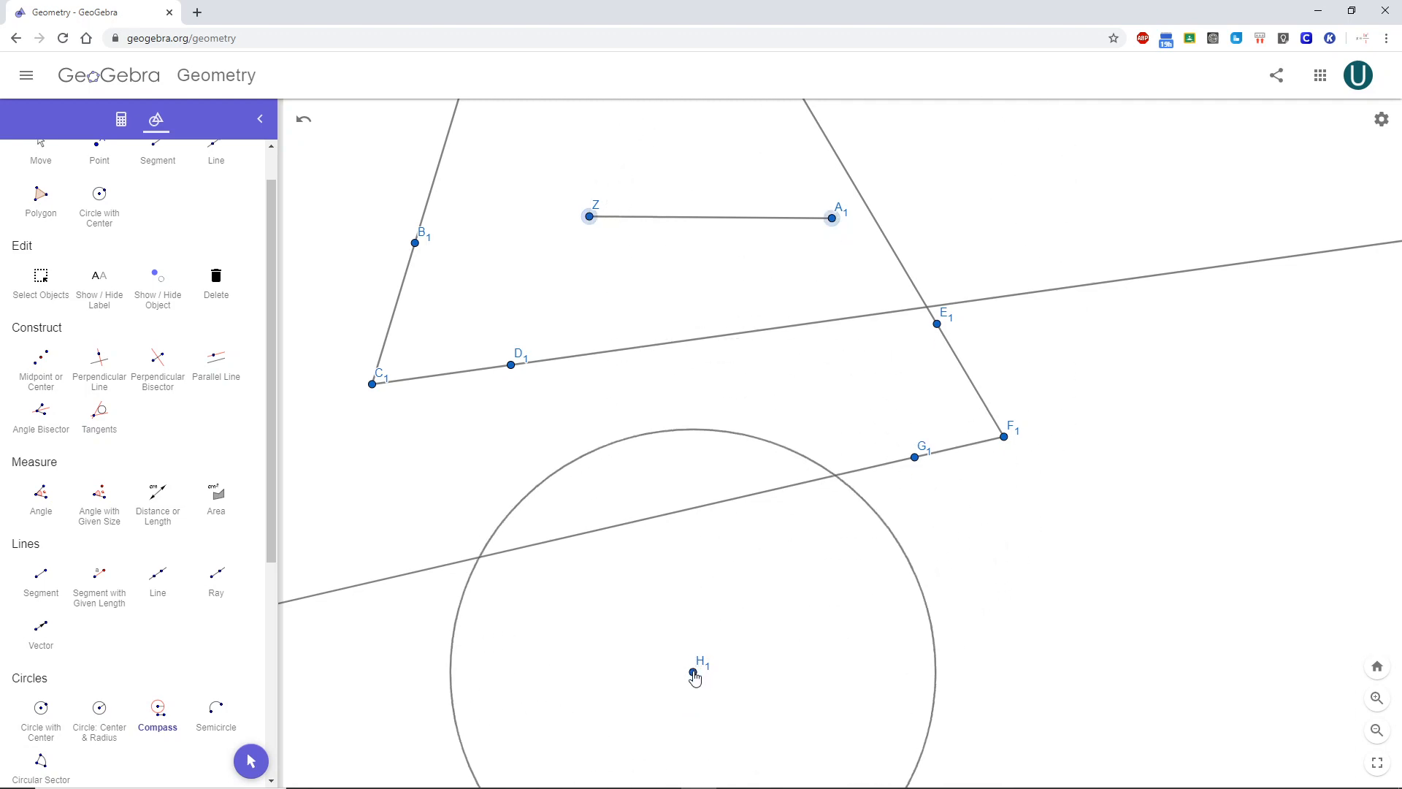
{"action": "left_click", "coordinate": [693, 671]}
Step: Place a point on the new circle, almost level with its centre H1 on the right-hand side
{"action": "scroll", "coordinate": [102, 335], "scroll_direction": "up", "scroll_amount": 1}
{"action": "scroll", "coordinate": [105, 321], "scroll_direction": "up", "scroll_amount": 1}
{"action": "left_click", "coordinate": [102, 190]}
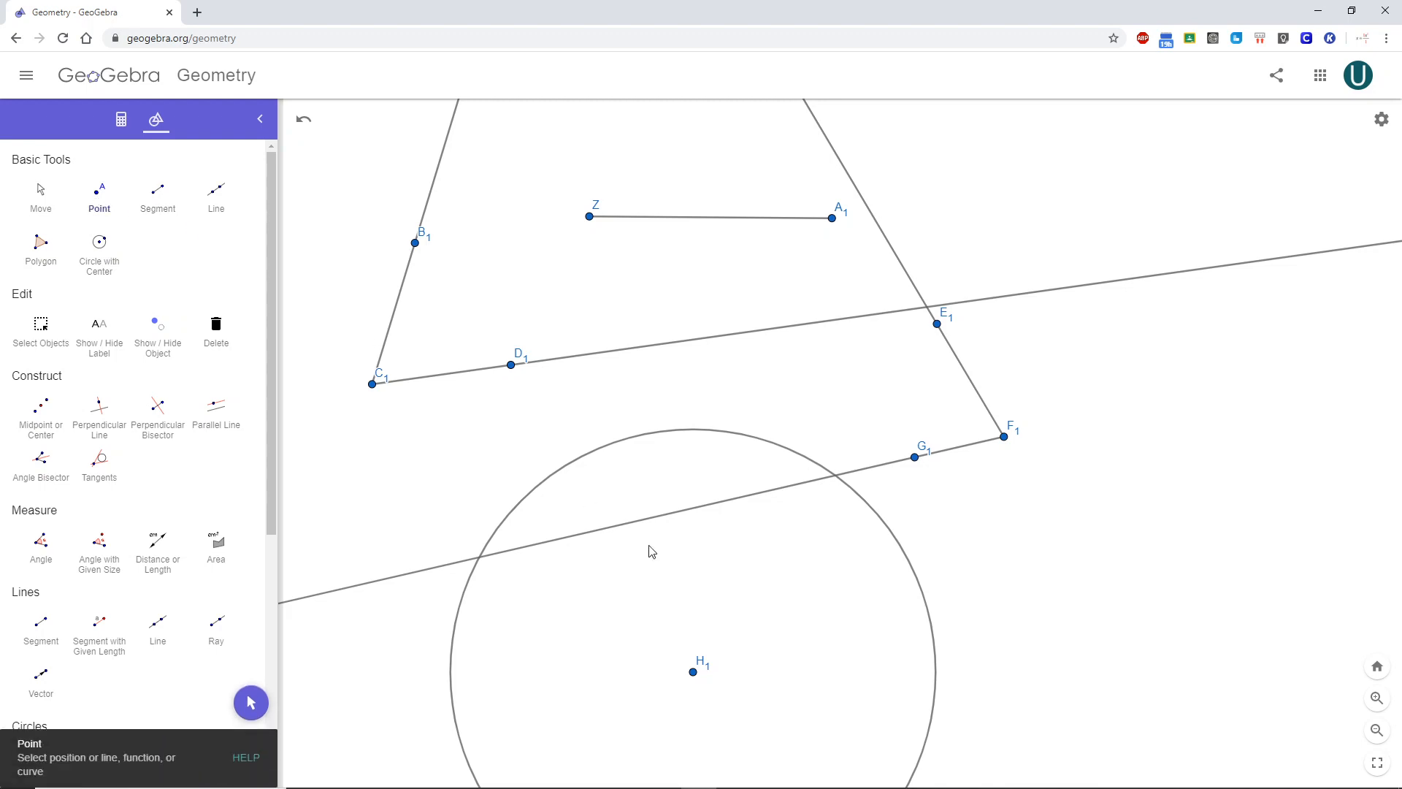
{"action": "left_click", "coordinate": [936, 665]}
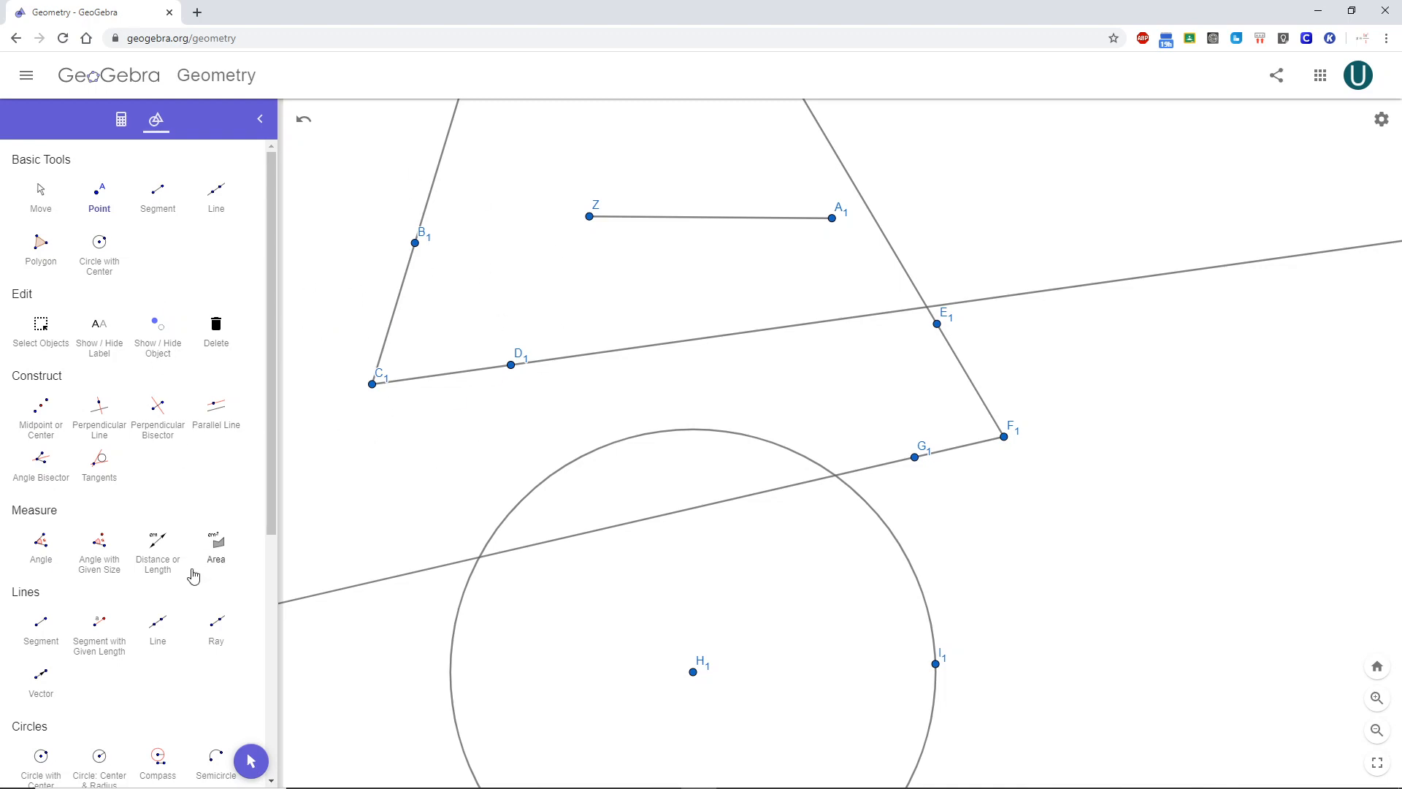
Step: Place a point on the ray from C1 through D1, between C1 and D1
{"action": "scroll", "coordinate": [193, 585], "scroll_direction": "down", "scroll_amount": 1}
{"action": "left_click", "coordinate": [162, 687]}
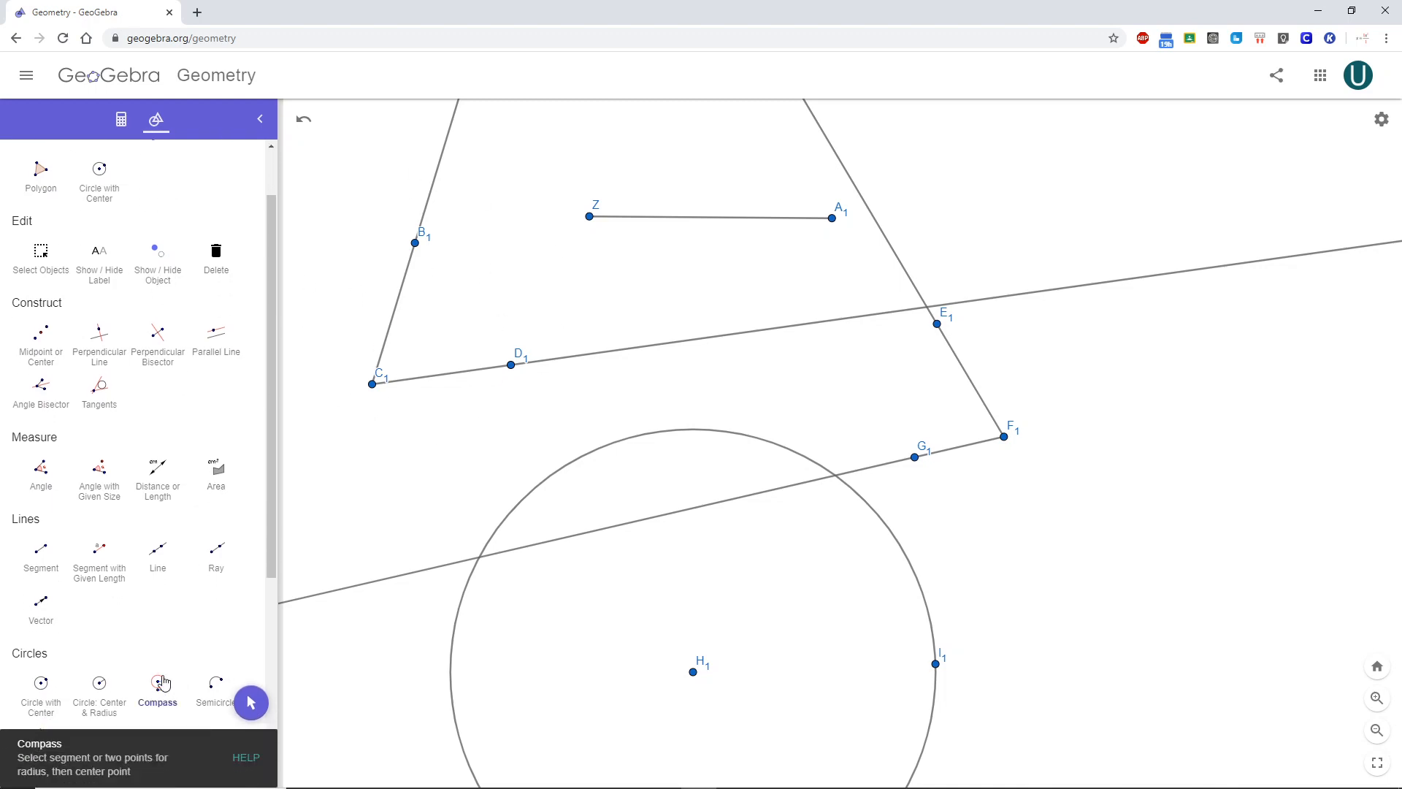
{"action": "scroll", "coordinate": [96, 265], "scroll_direction": "up", "scroll_amount": 1}
{"action": "left_click", "coordinate": [95, 204]}
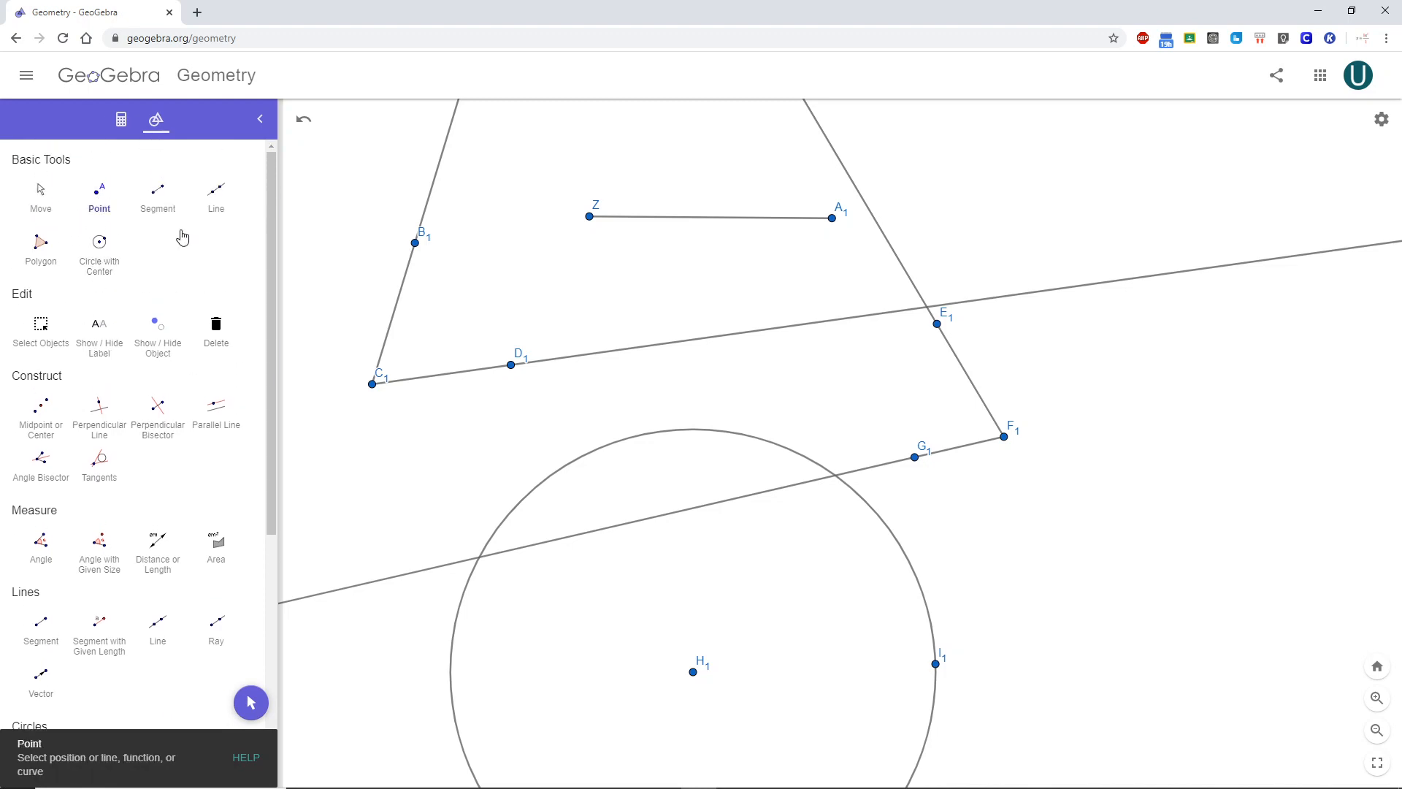
{"action": "left_click", "coordinate": [455, 373]}
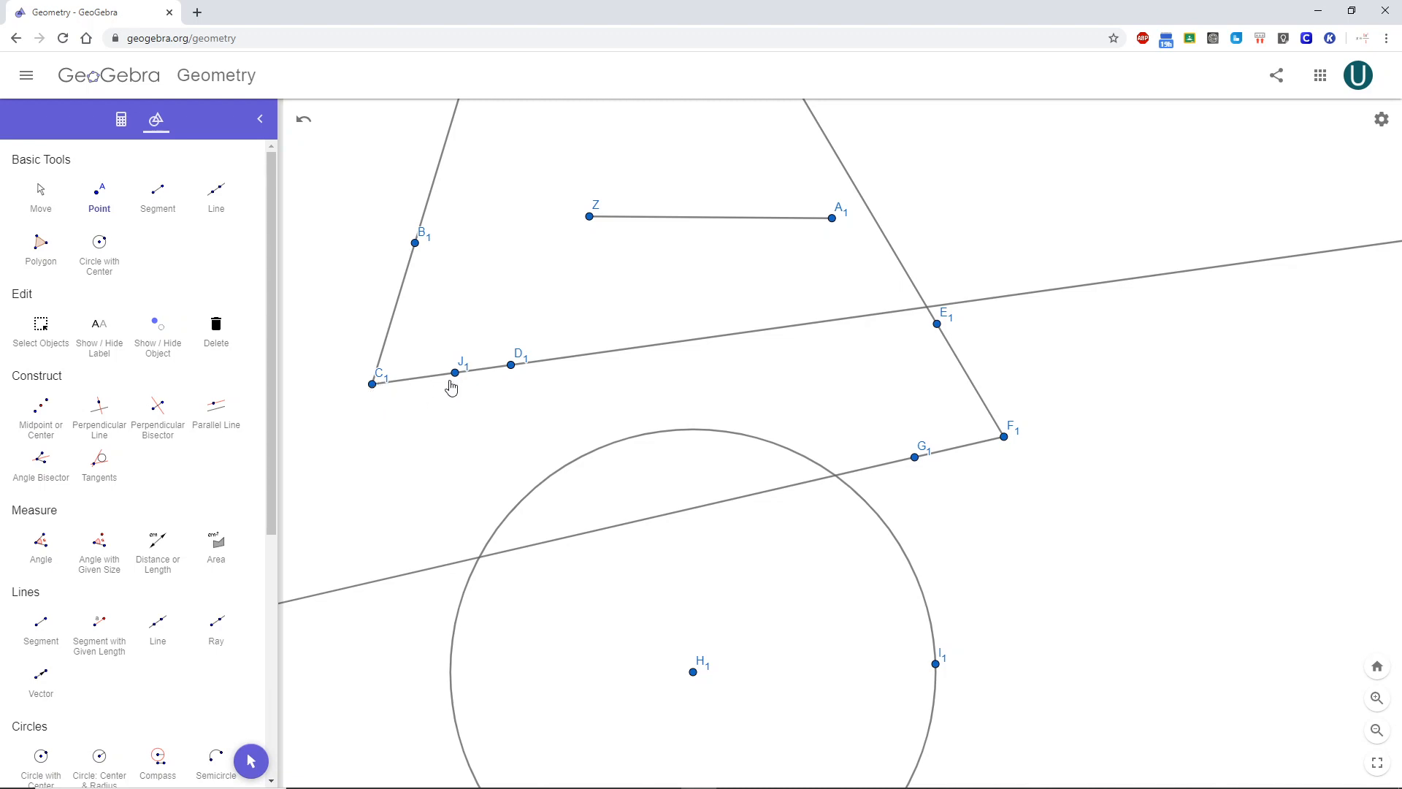
Step: Draw a compass circle with radius C1J1 centred on H1
{"action": "scroll", "coordinate": [178, 572], "scroll_direction": "down", "scroll_amount": 1}
{"action": "scroll", "coordinate": [178, 572], "scroll_direction": "down", "scroll_amount": 1}
{"action": "left_click", "coordinate": [158, 684]}
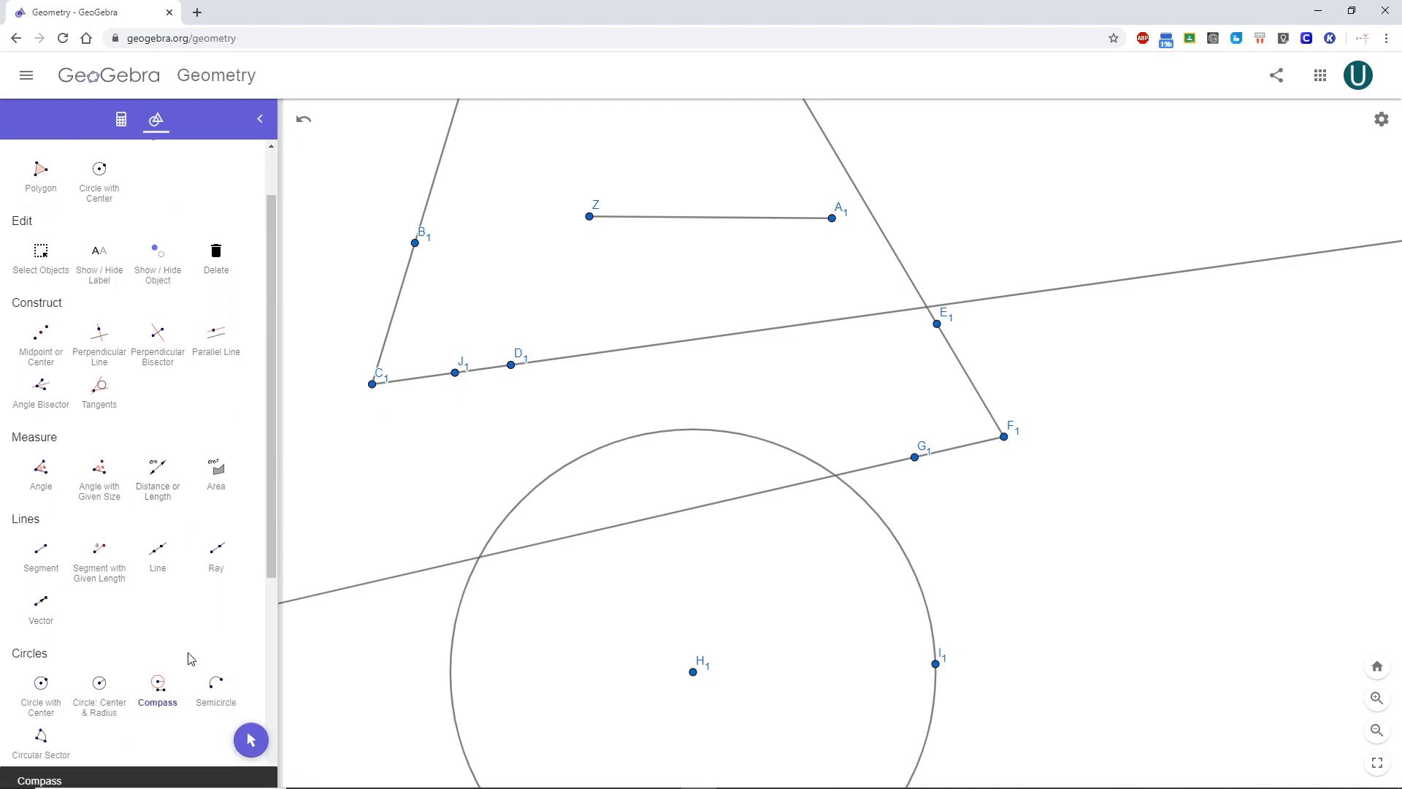
{"action": "left_click", "coordinate": [372, 385]}
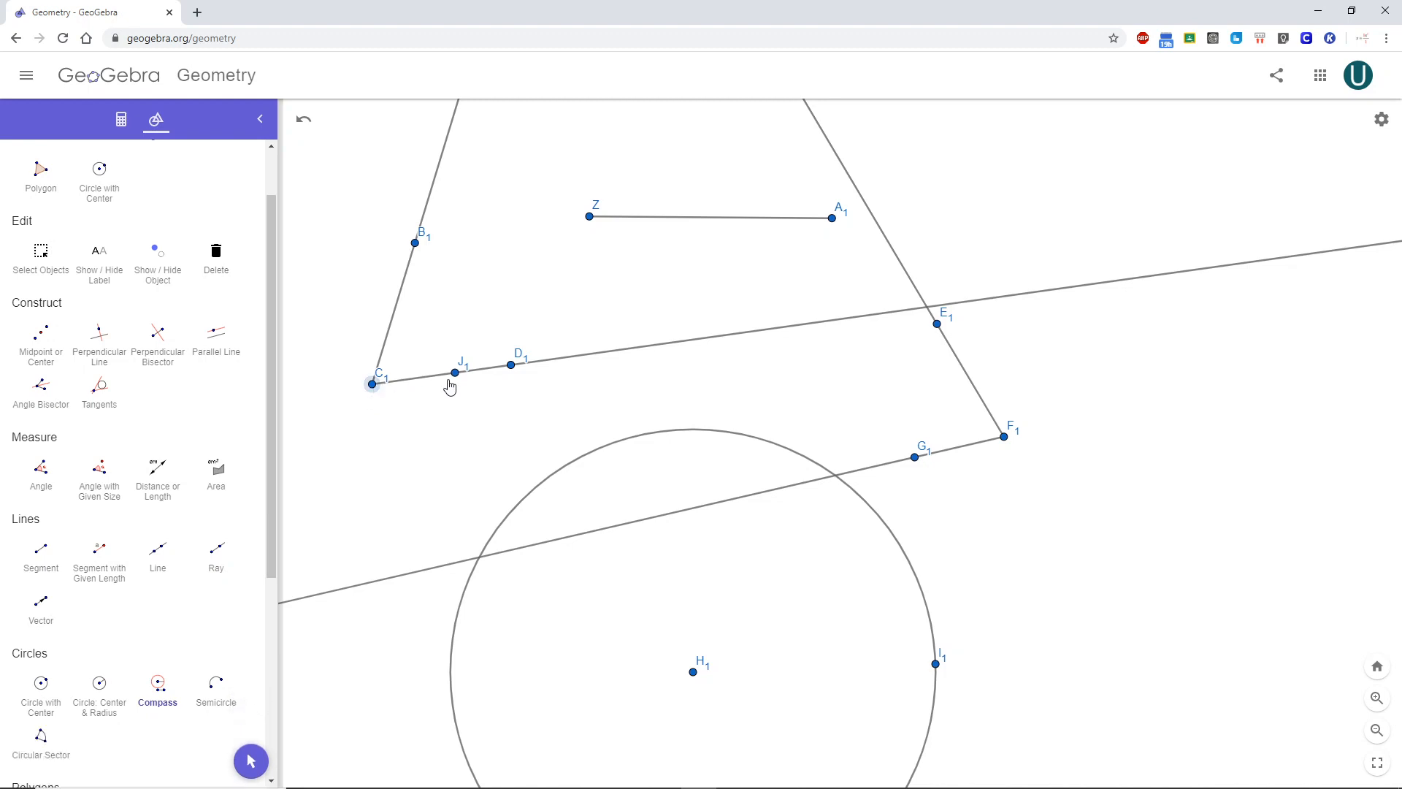
{"action": "left_click", "coordinate": [456, 374]}
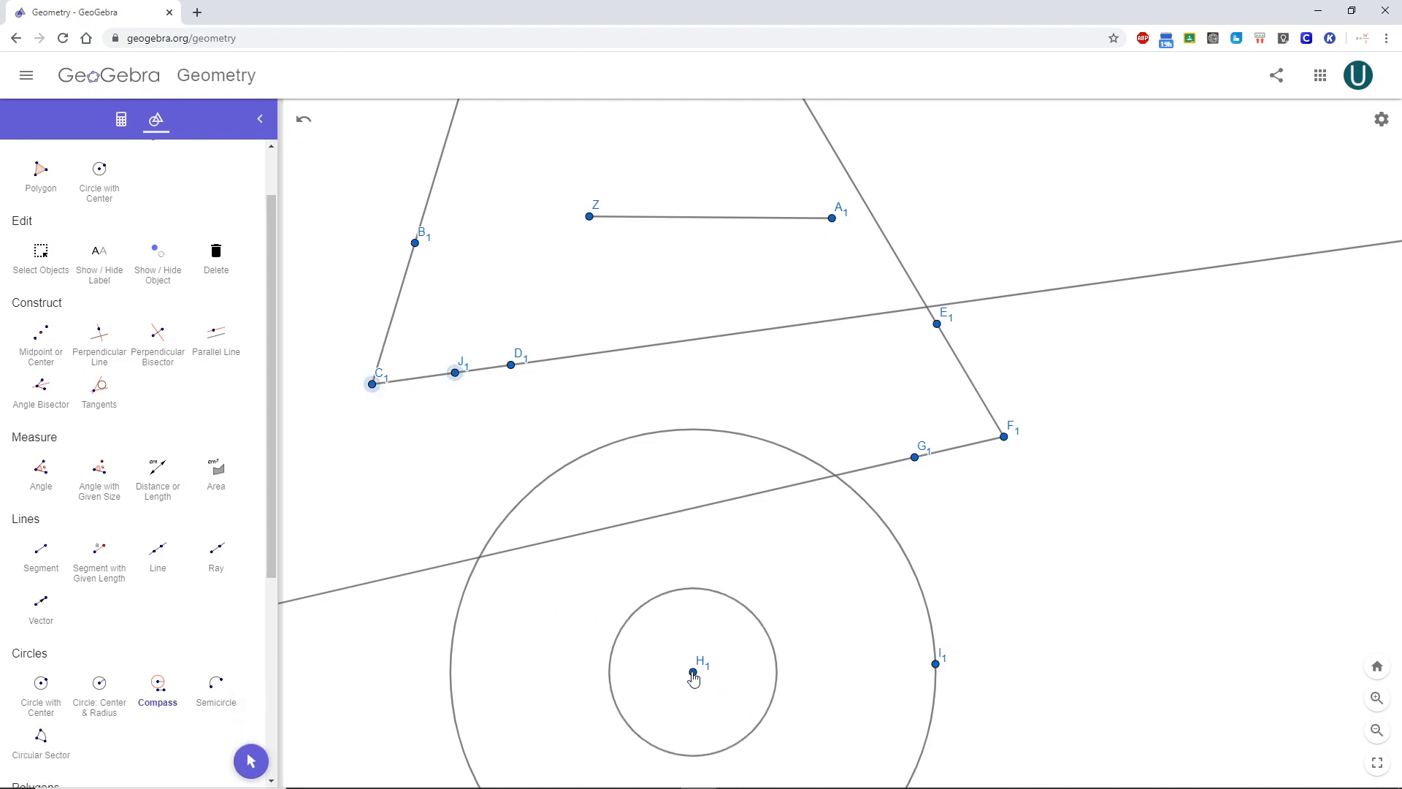
{"action": "left_click", "coordinate": [694, 673]}
Step: Draw the copied side as a segment from H1 to I1
{"action": "scroll", "coordinate": [158, 366], "scroll_direction": "up", "scroll_amount": 1}
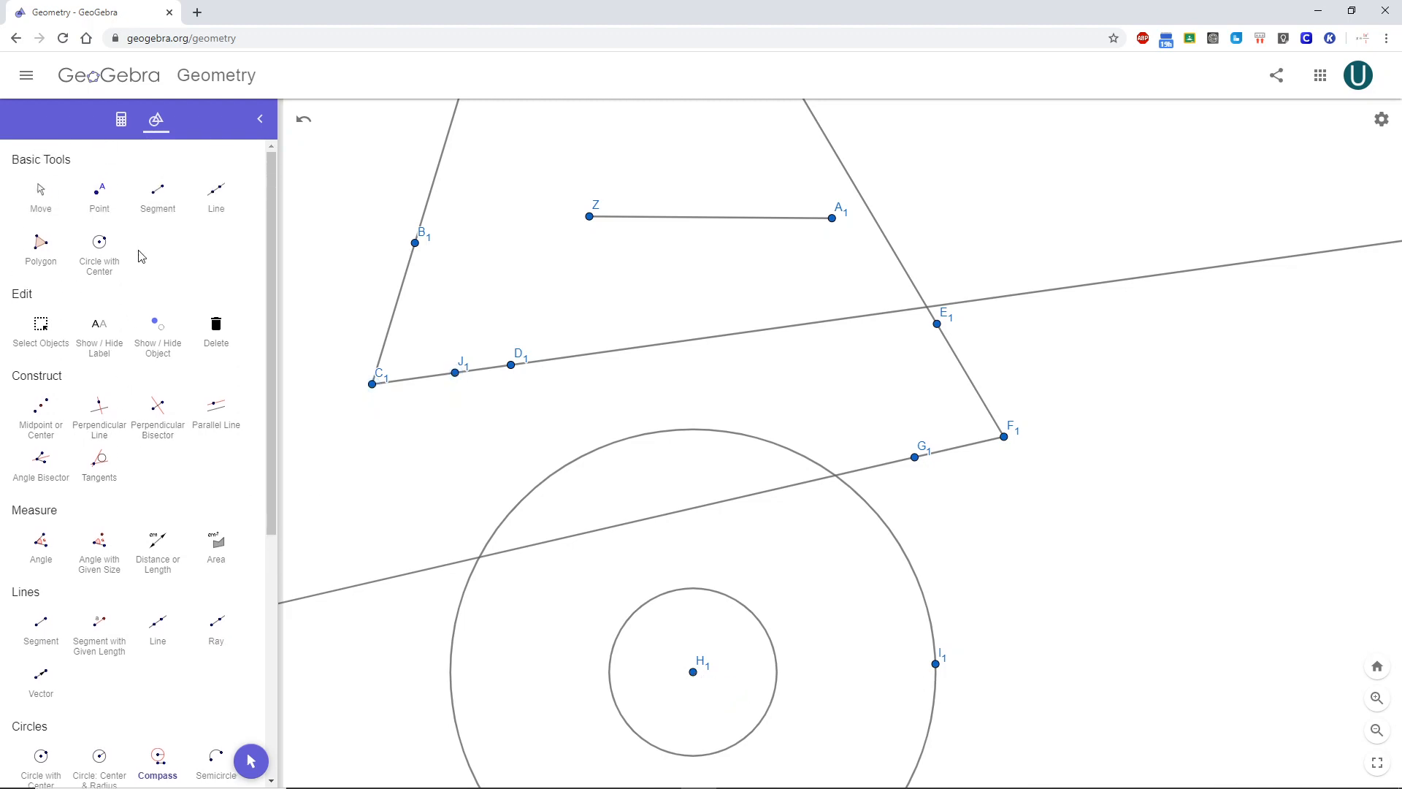
{"action": "left_click", "coordinate": [158, 191]}
{"action": "left_click", "coordinate": [693, 672]}
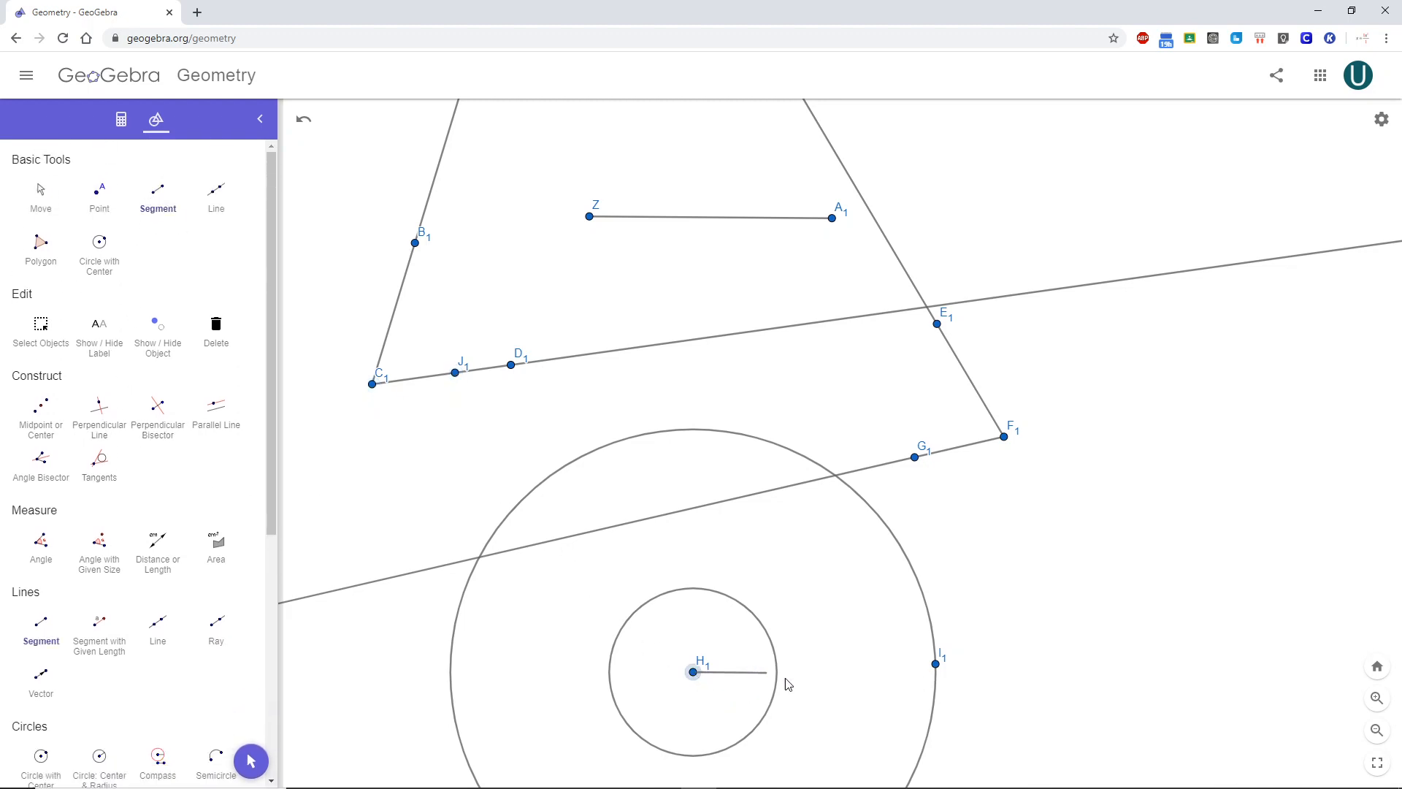
{"action": "left_click", "coordinate": [935, 664]}
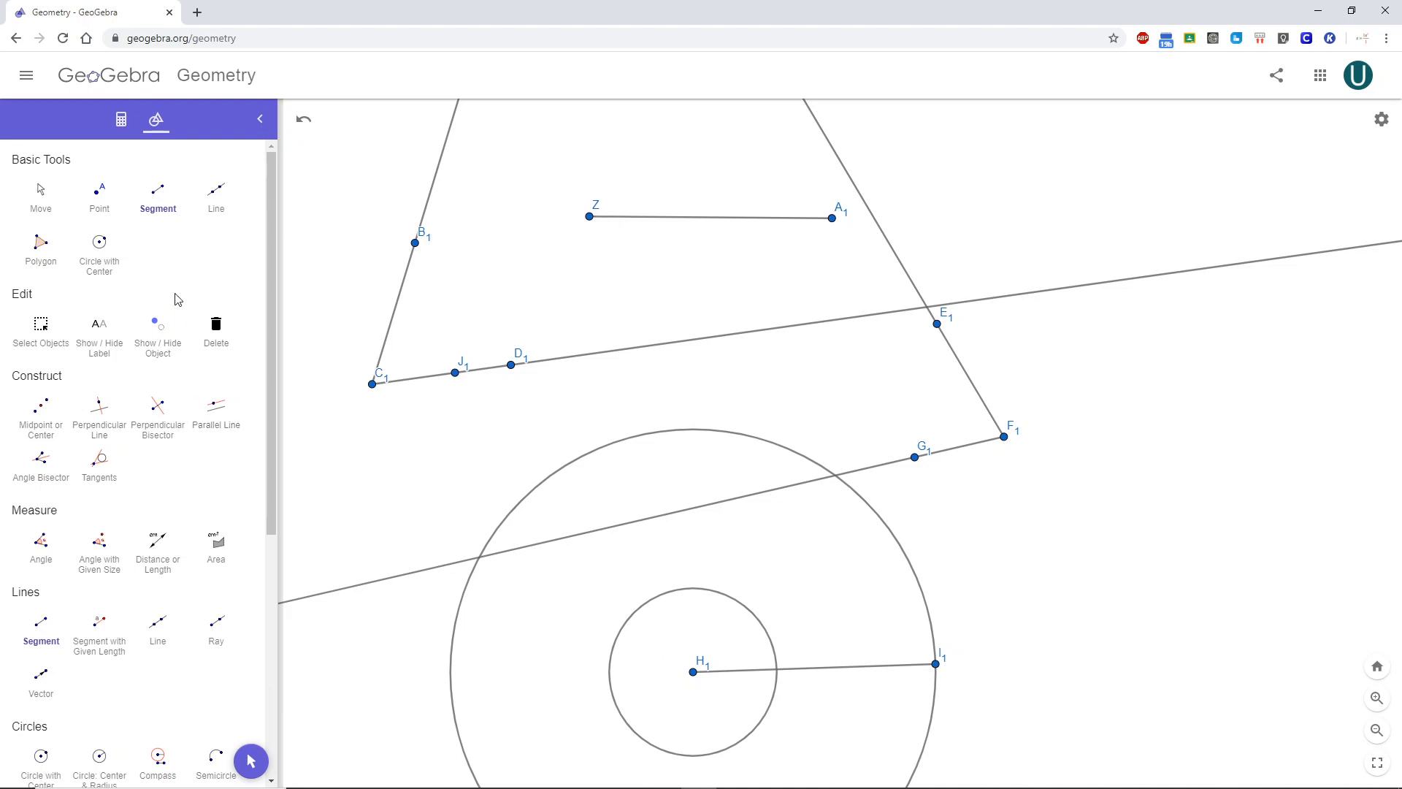
Step: Measure the given segment ZA1 and the copied segment H1I1 to compare their lengths
{"action": "left_click", "coordinate": [159, 546]}
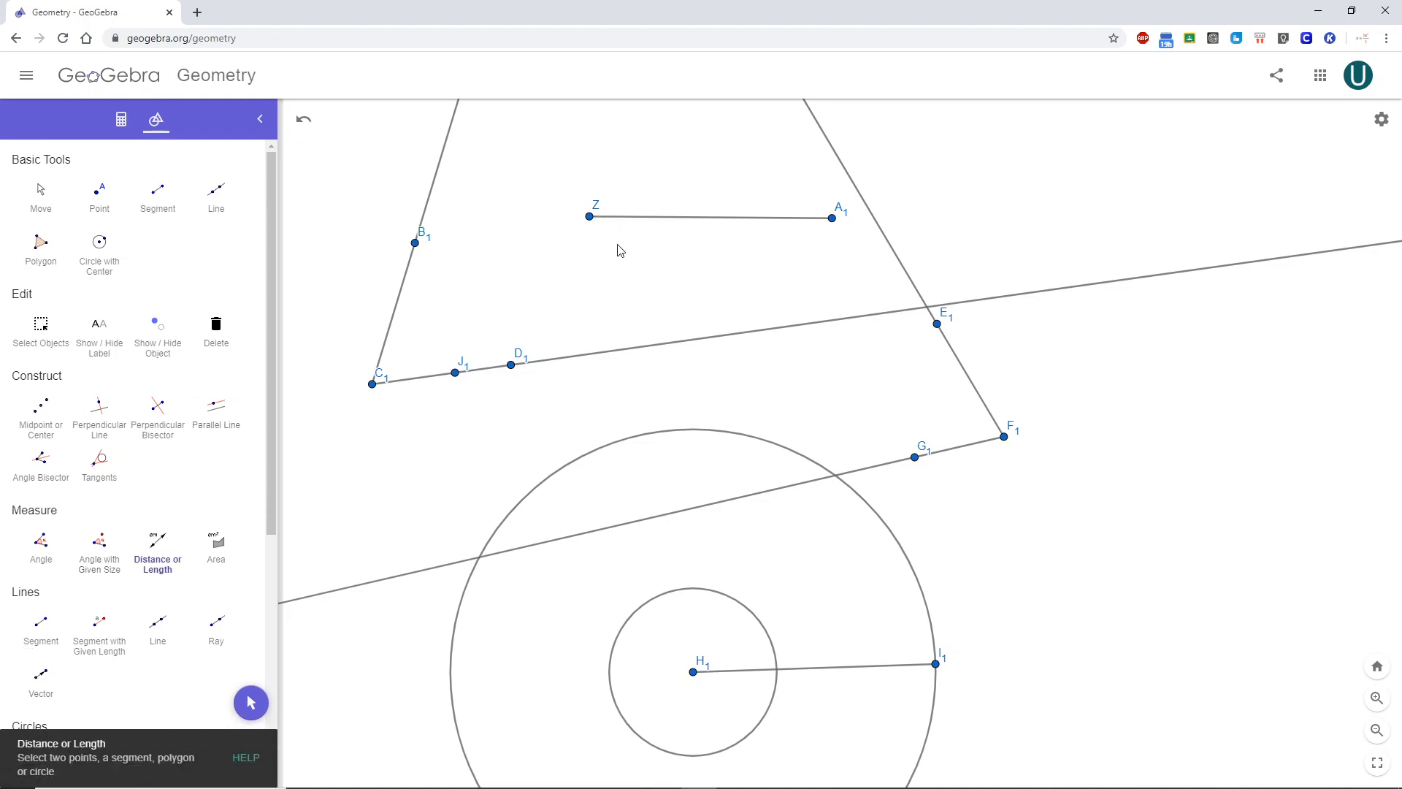
{"action": "left_click", "coordinate": [591, 219]}
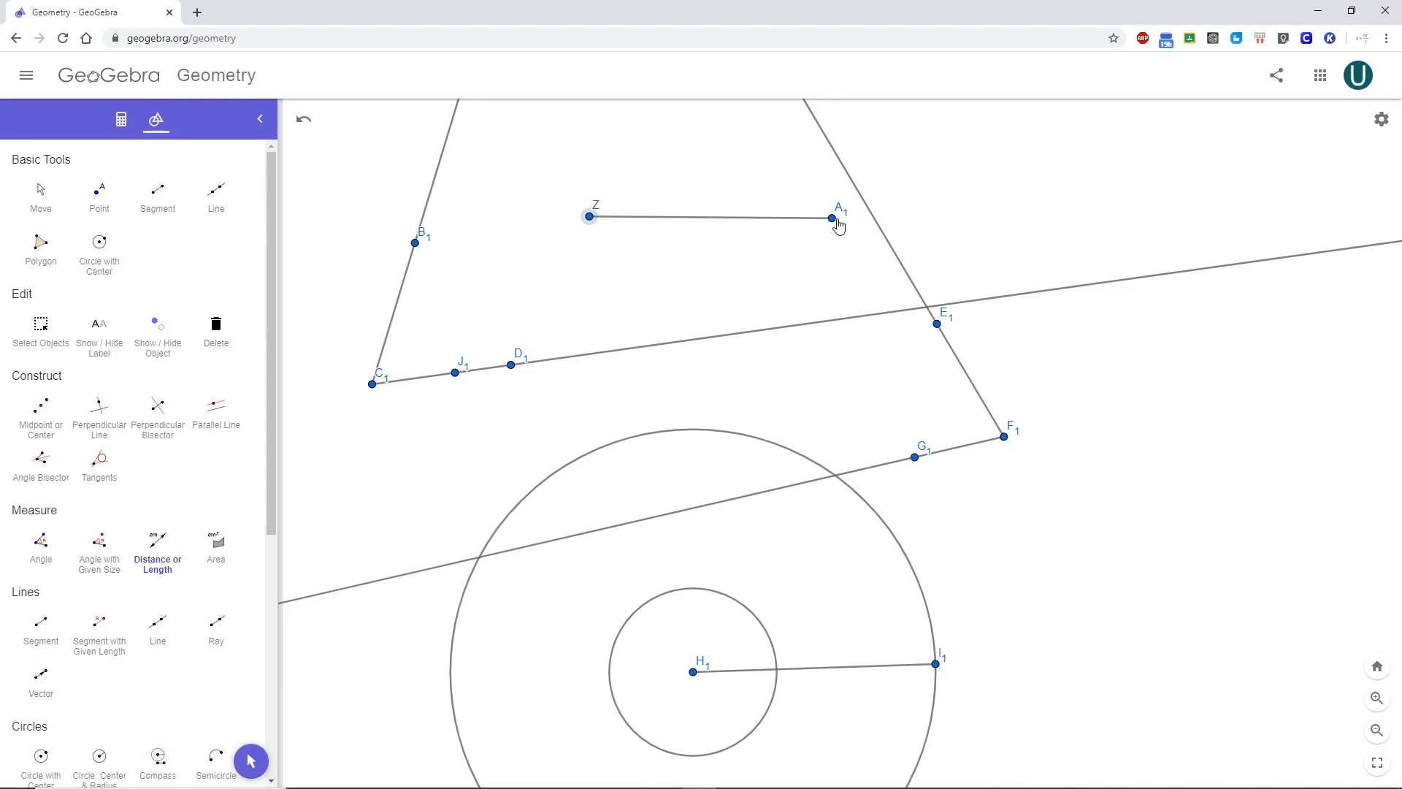
{"action": "left_click", "coordinate": [835, 220]}
{"action": "left_click", "coordinate": [694, 671]}
{"action": "left_click", "coordinate": [936, 665]}
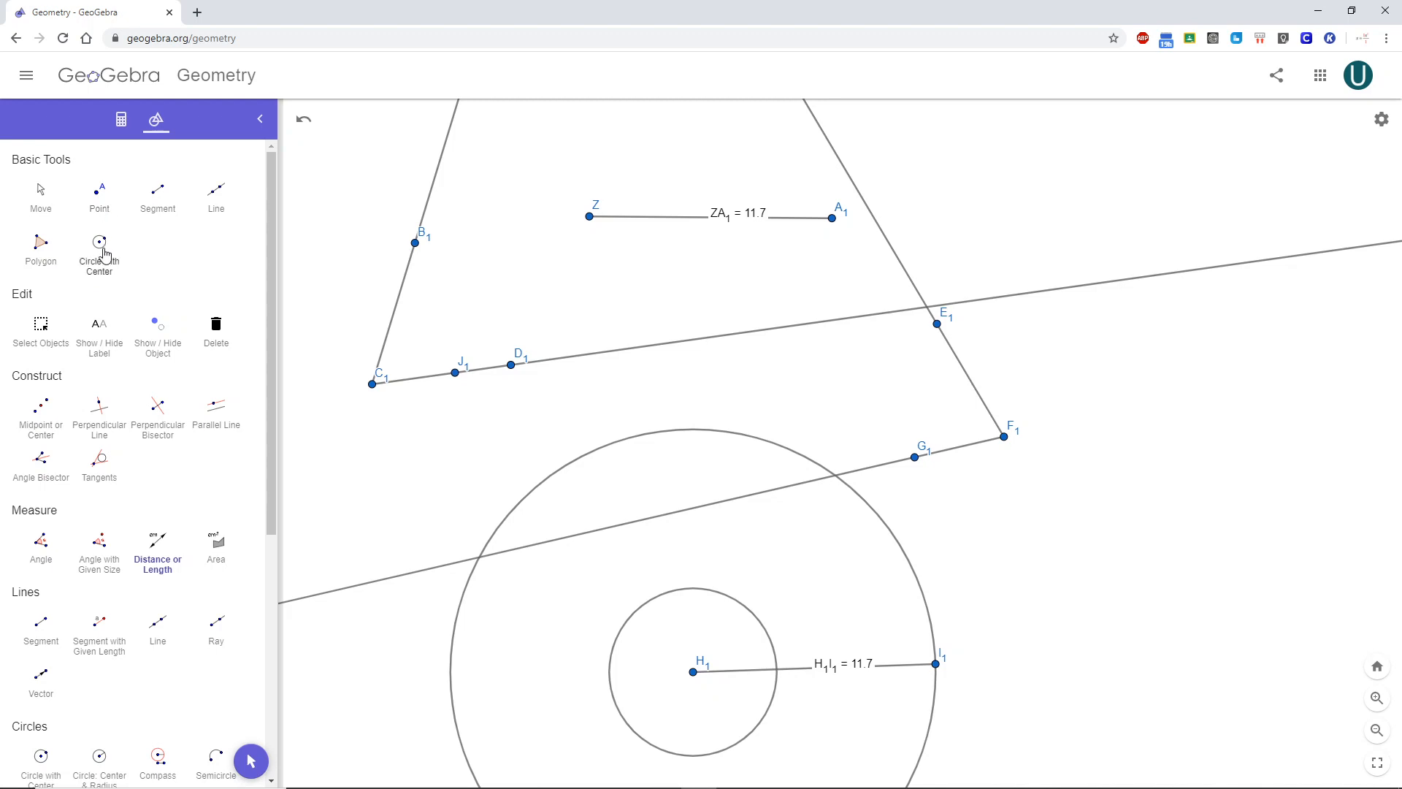
Step: Draw a circle centred on C1 through J1, crossing both rays of the first given angle
{"action": "left_click", "coordinate": [100, 244]}
{"action": "left_click", "coordinate": [373, 386]}
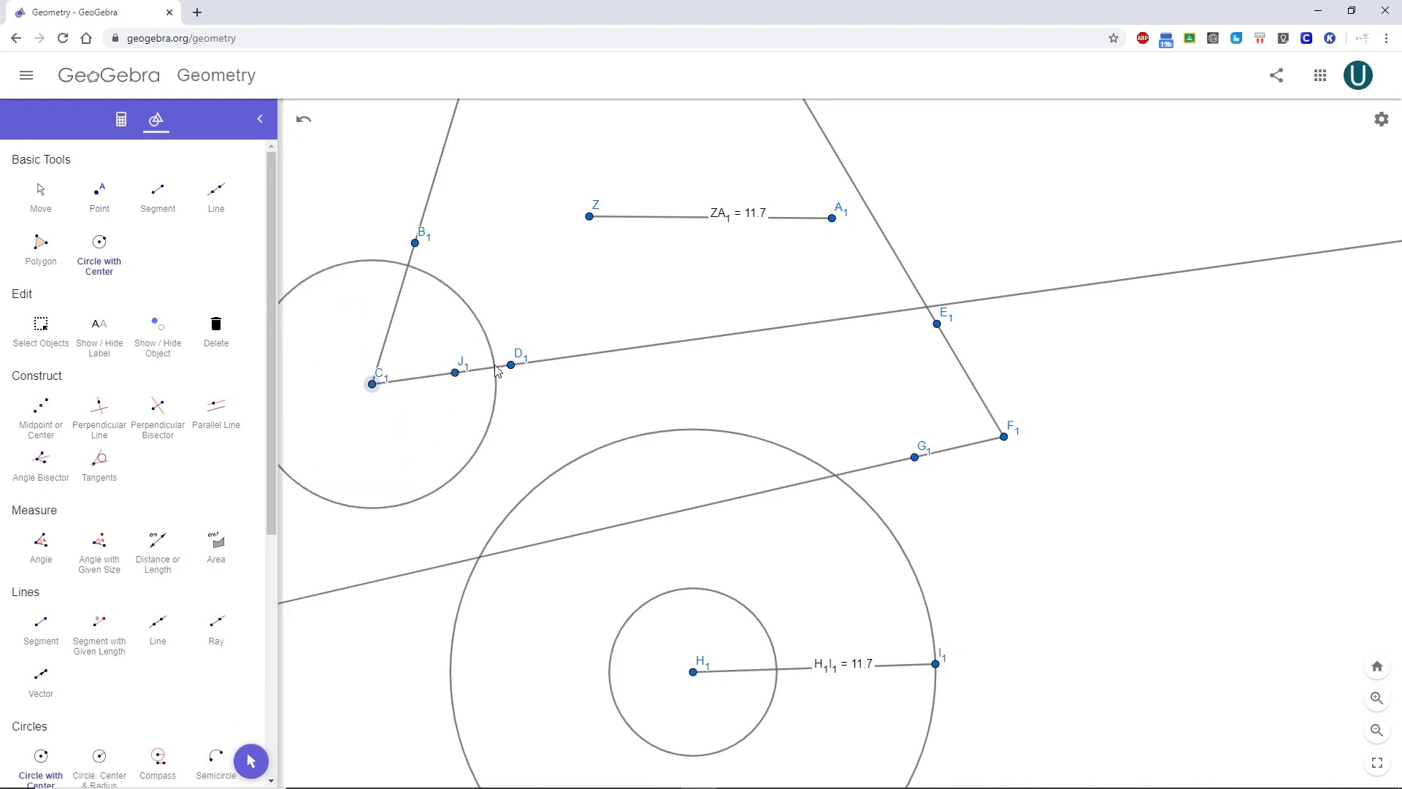
{"action": "left_click", "coordinate": [456, 374]}
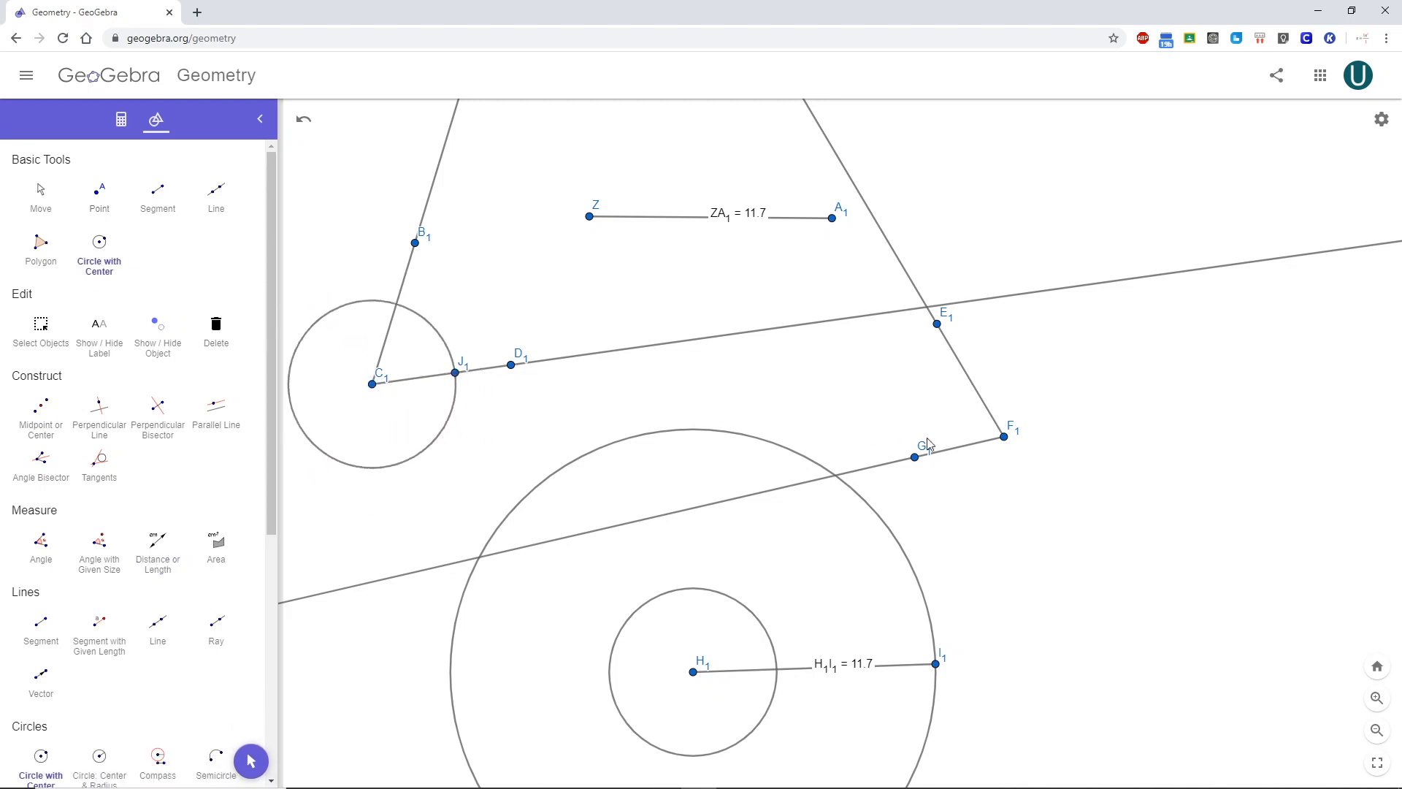
{"action": "left_click", "coordinate": [1005, 437]}
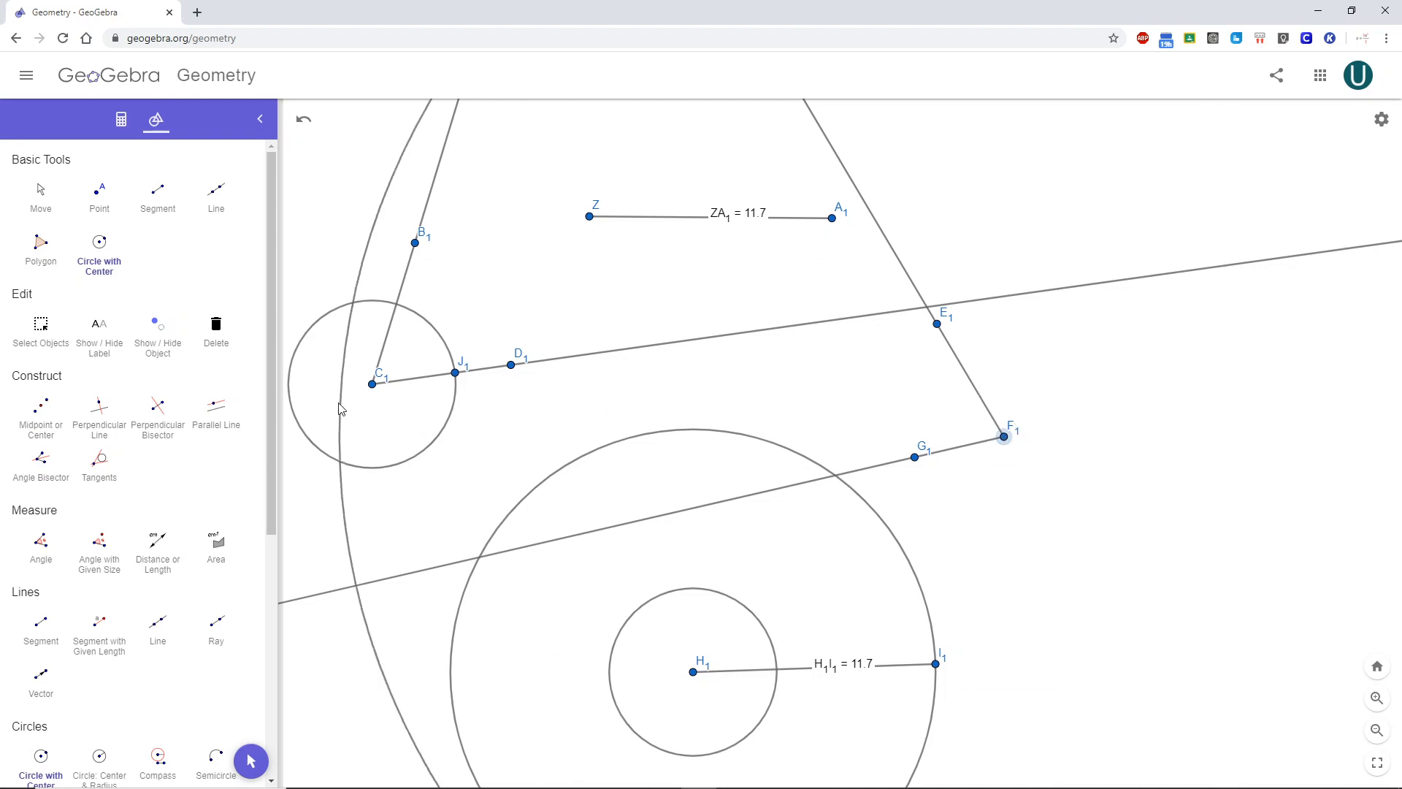
{"action": "left_click", "coordinate": [860, 414]}
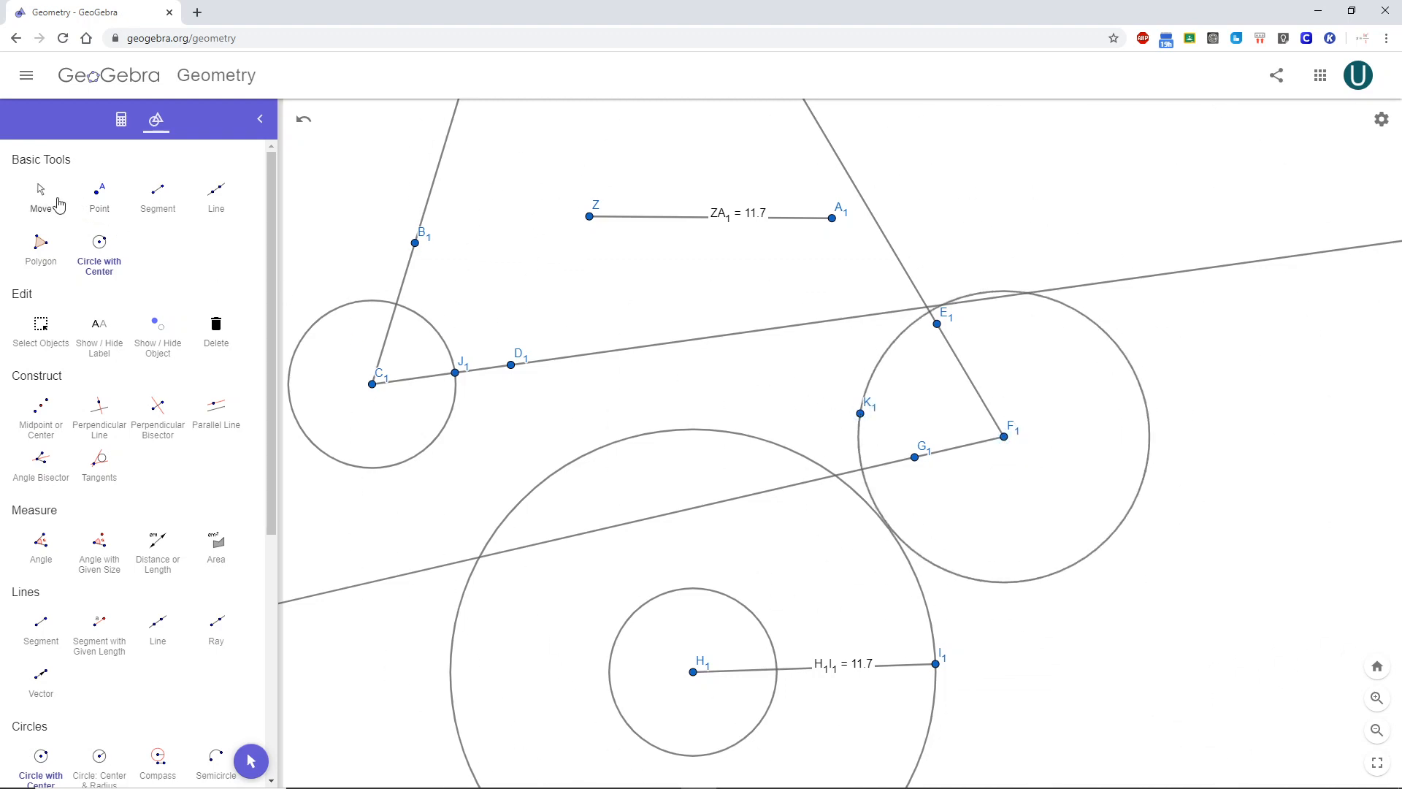
{"action": "left_click", "coordinate": [62, 202]}
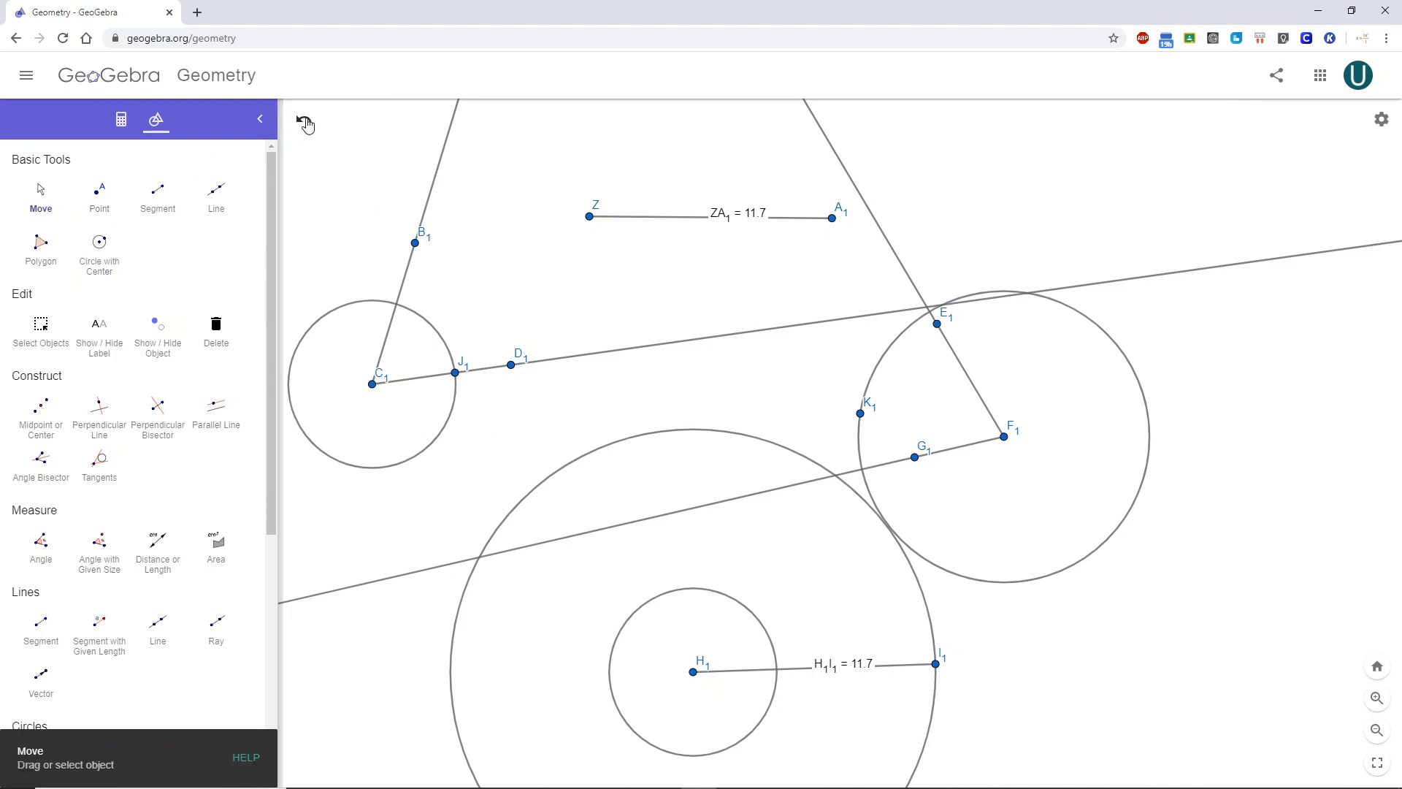
{"action": "left_click", "coordinate": [305, 121]}
{"action": "left_click", "coordinate": [305, 122]}
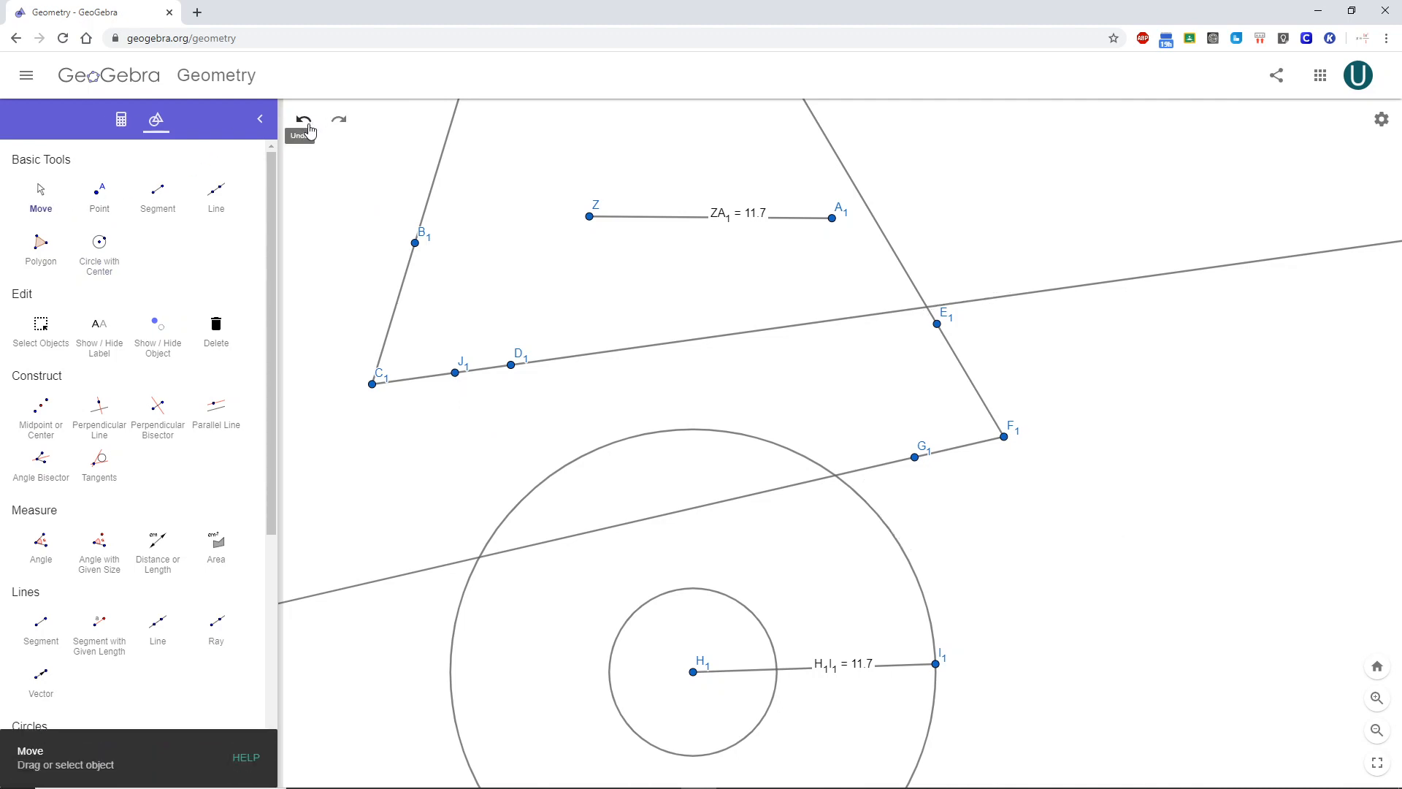
{"action": "left_click", "coordinate": [335, 122]}
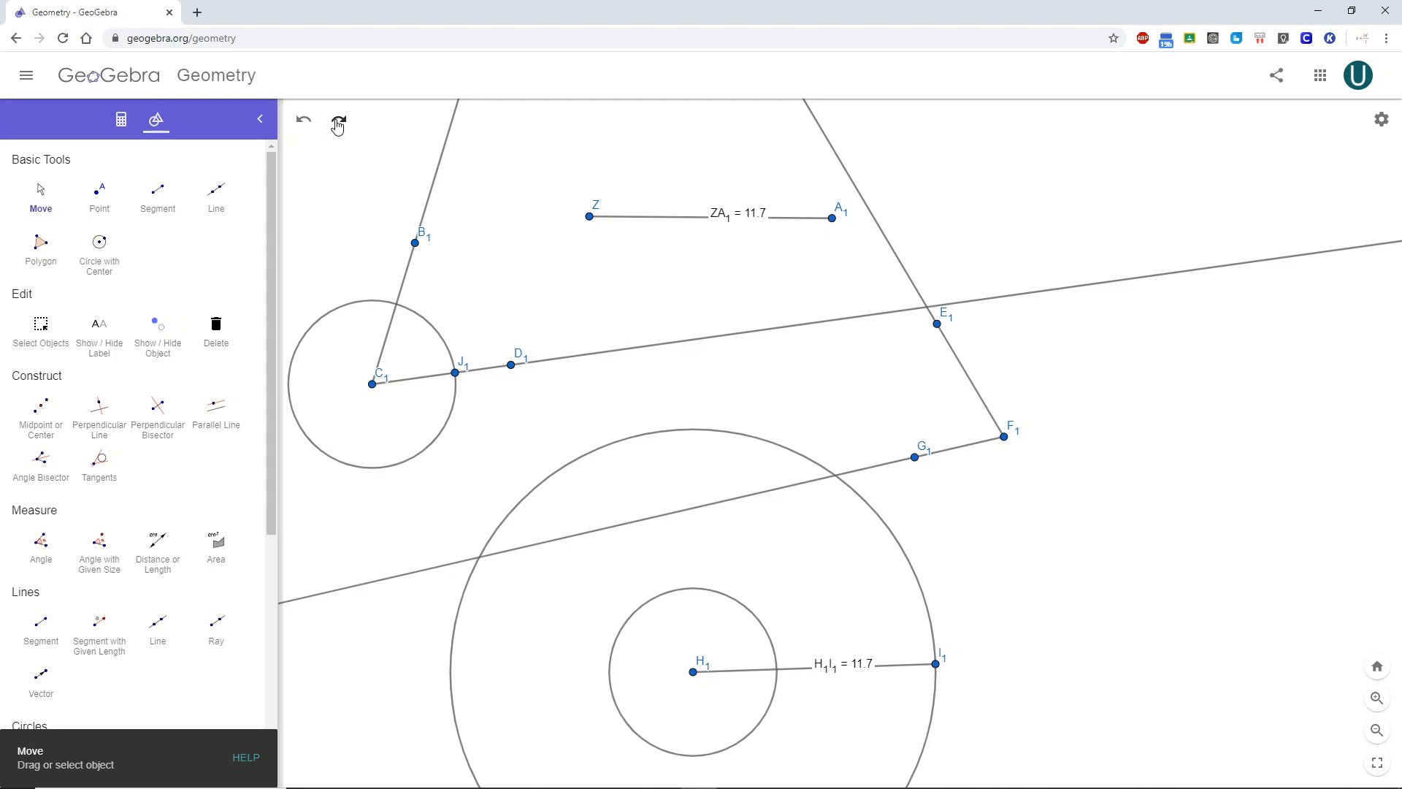
{"action": "left_click", "coordinate": [337, 125]}
{"action": "left_click", "coordinate": [304, 123]}
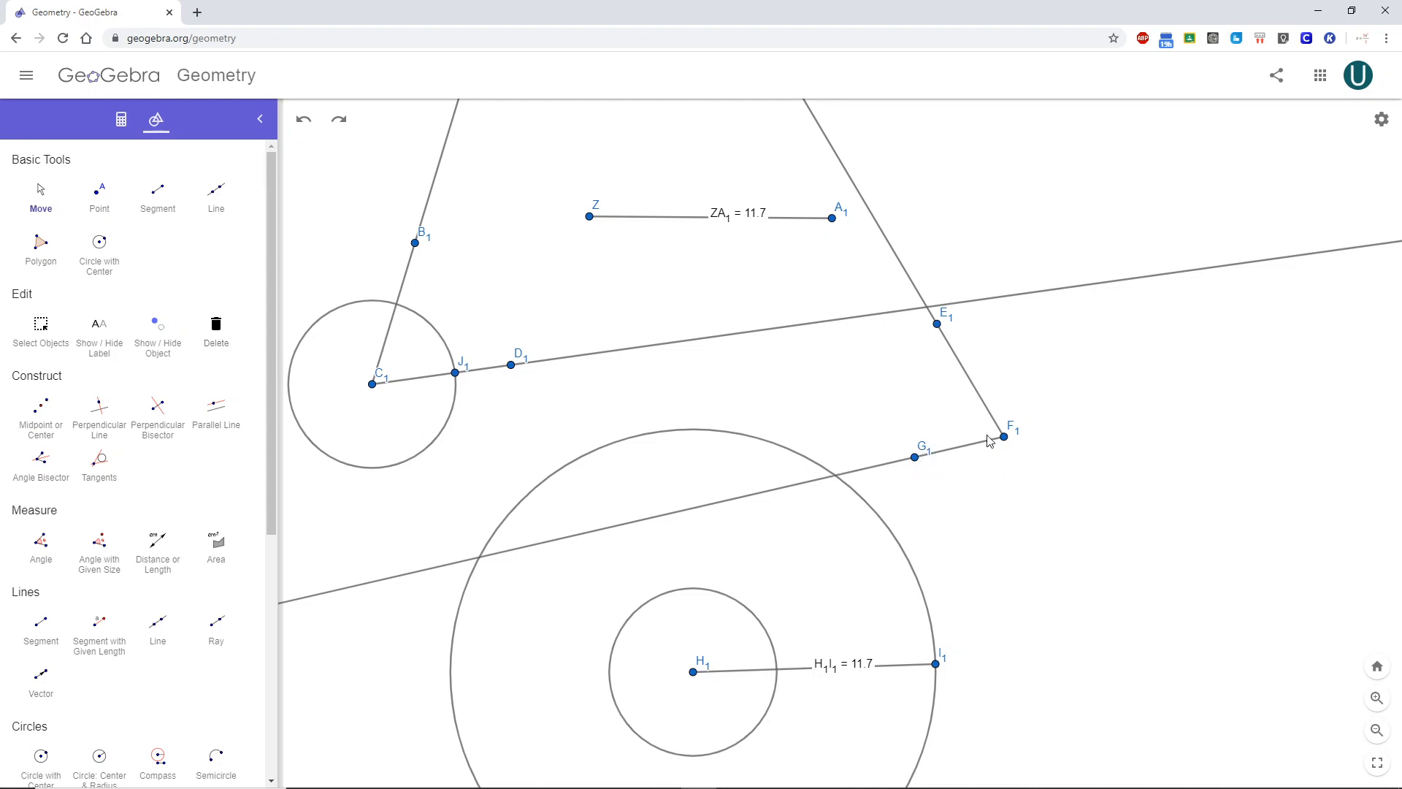
Step: Mark the intersection of the circle around C1 with the ray through B1
{"action": "scroll", "coordinate": [730, 566], "scroll_direction": "down", "scroll_amount": 3}
{"action": "scroll", "coordinate": [730, 566], "scroll_direction": "up", "scroll_amount": 2}
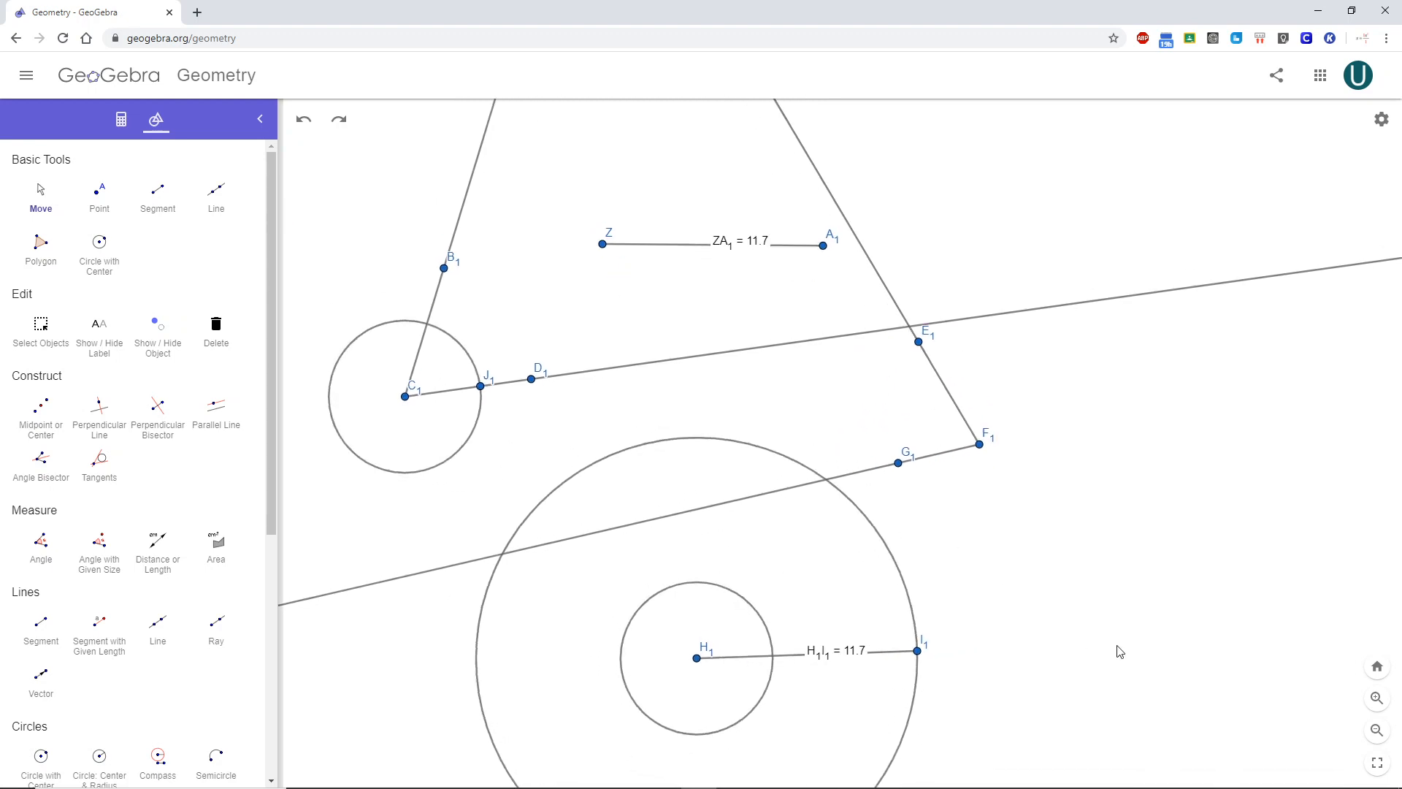
{"action": "left_click", "coordinate": [41, 196]}
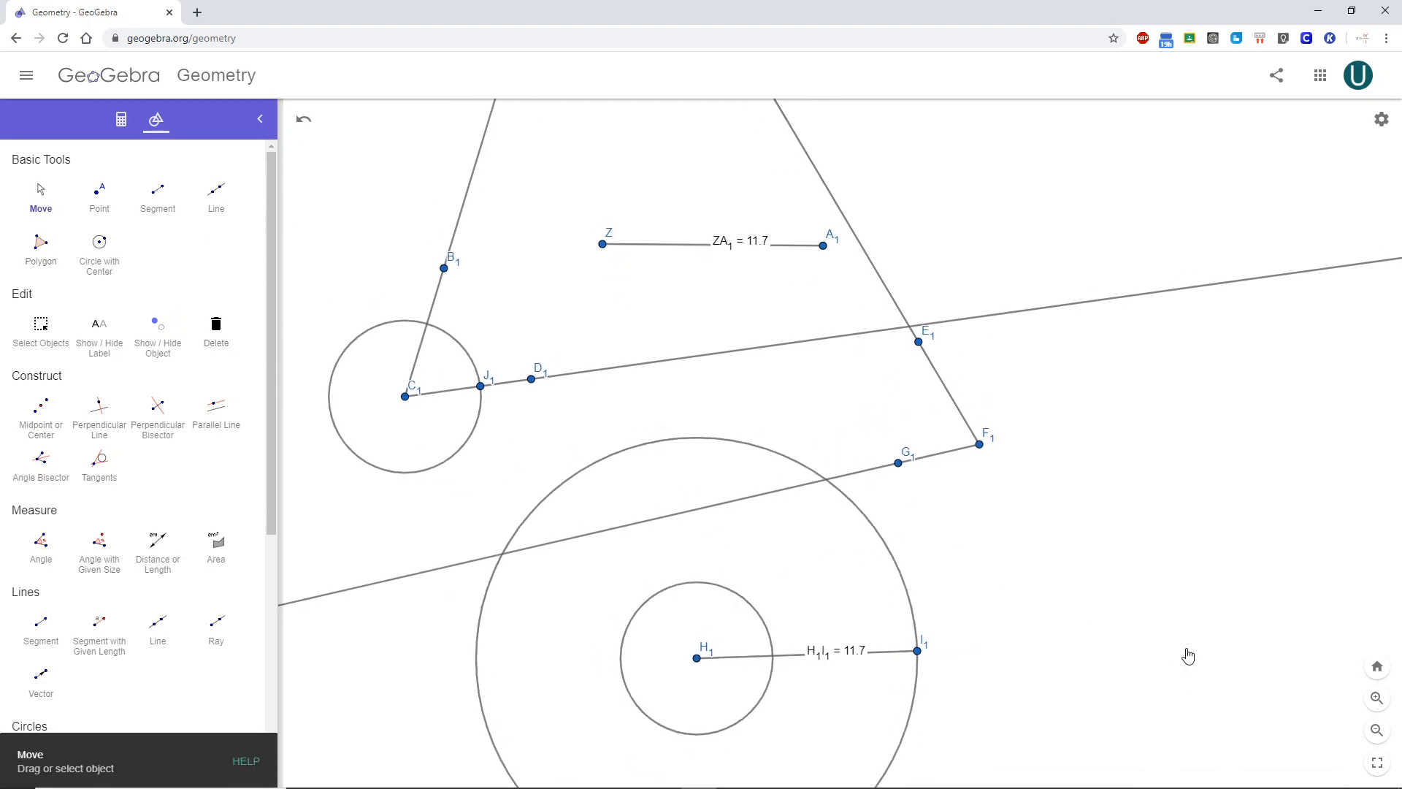
{"action": "left_click_drag", "start_coordinate": [1188, 656], "coordinate": [1189, 581]}
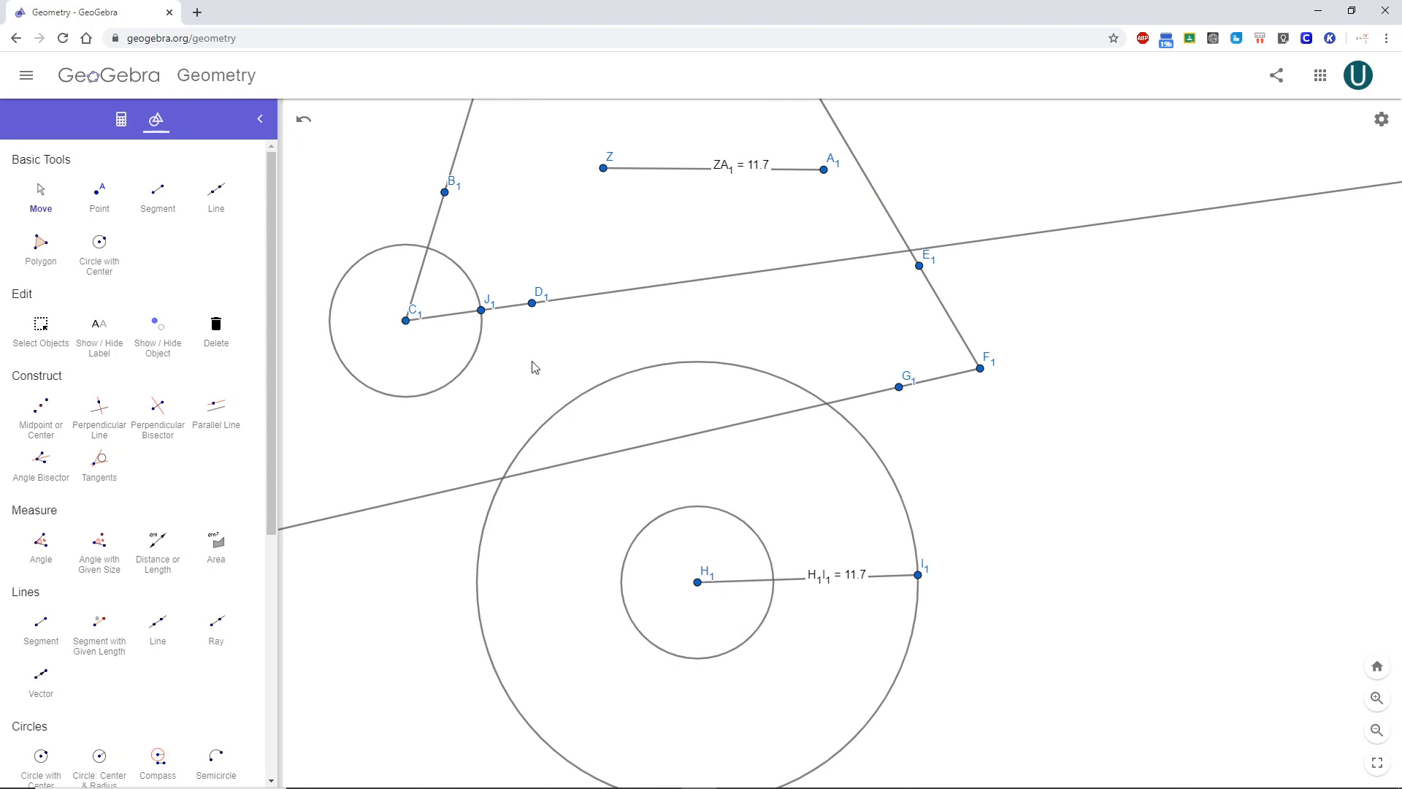
{"action": "left_click", "coordinate": [101, 195]}
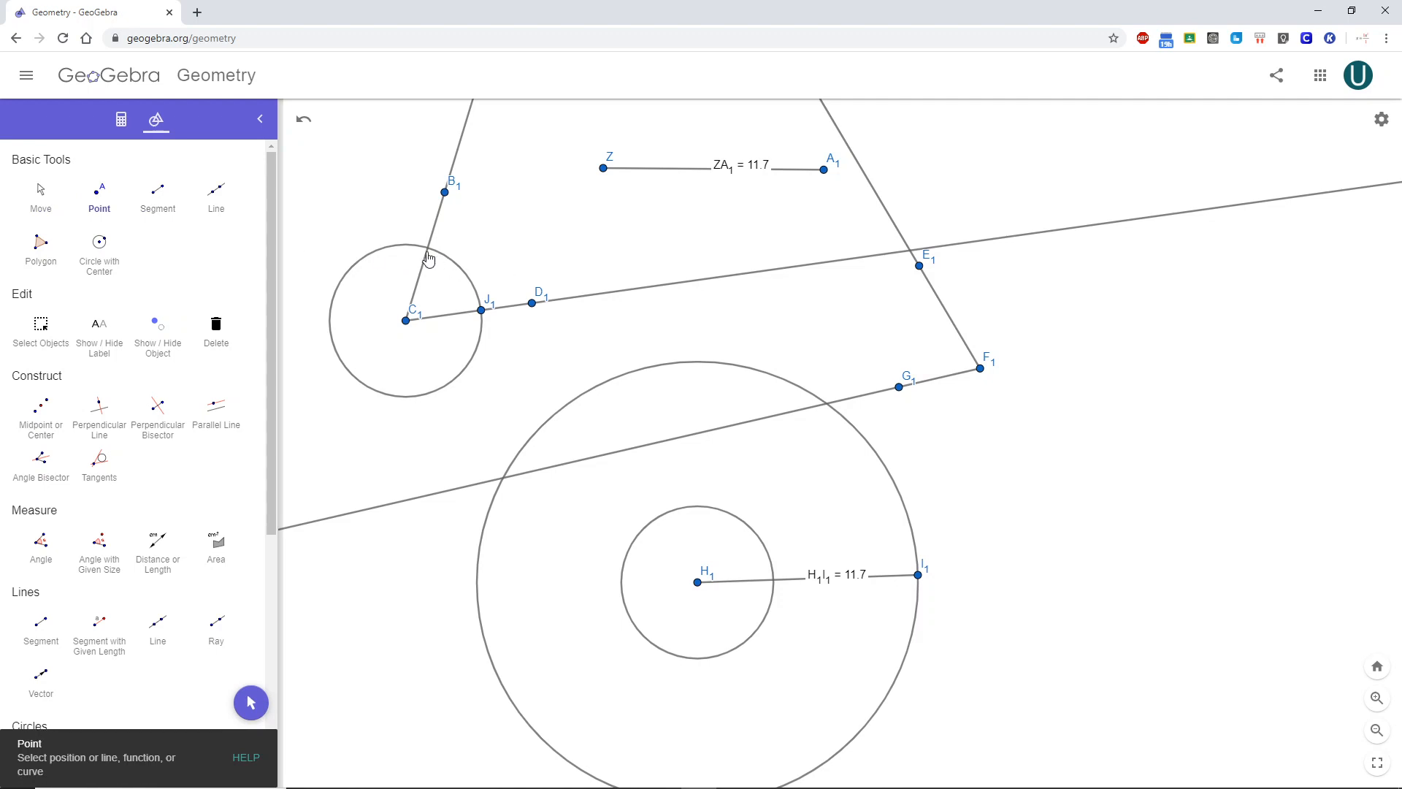
{"action": "left_click", "coordinate": [428, 249]}
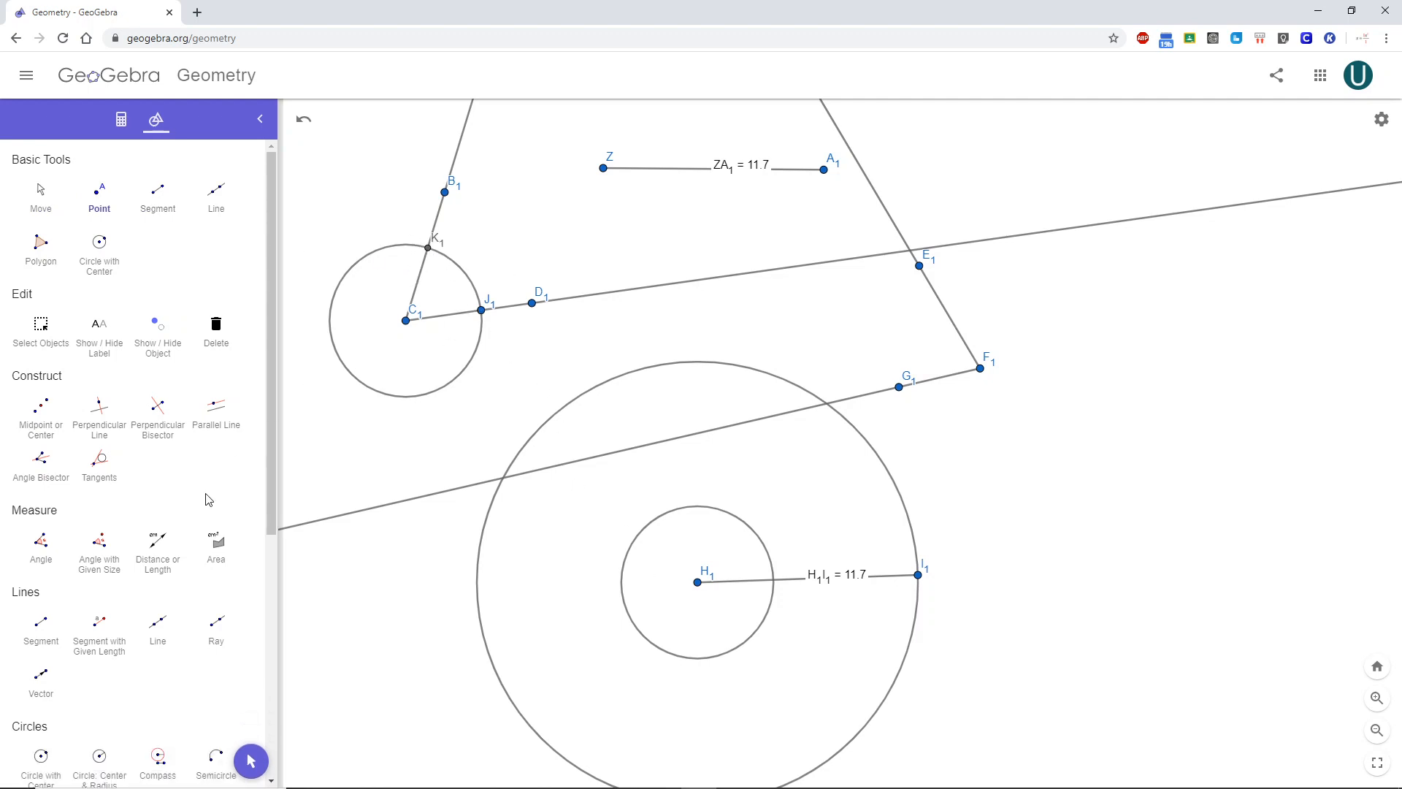
{"action": "scroll", "coordinate": [165, 573], "scroll_direction": "down", "scroll_amount": 1}
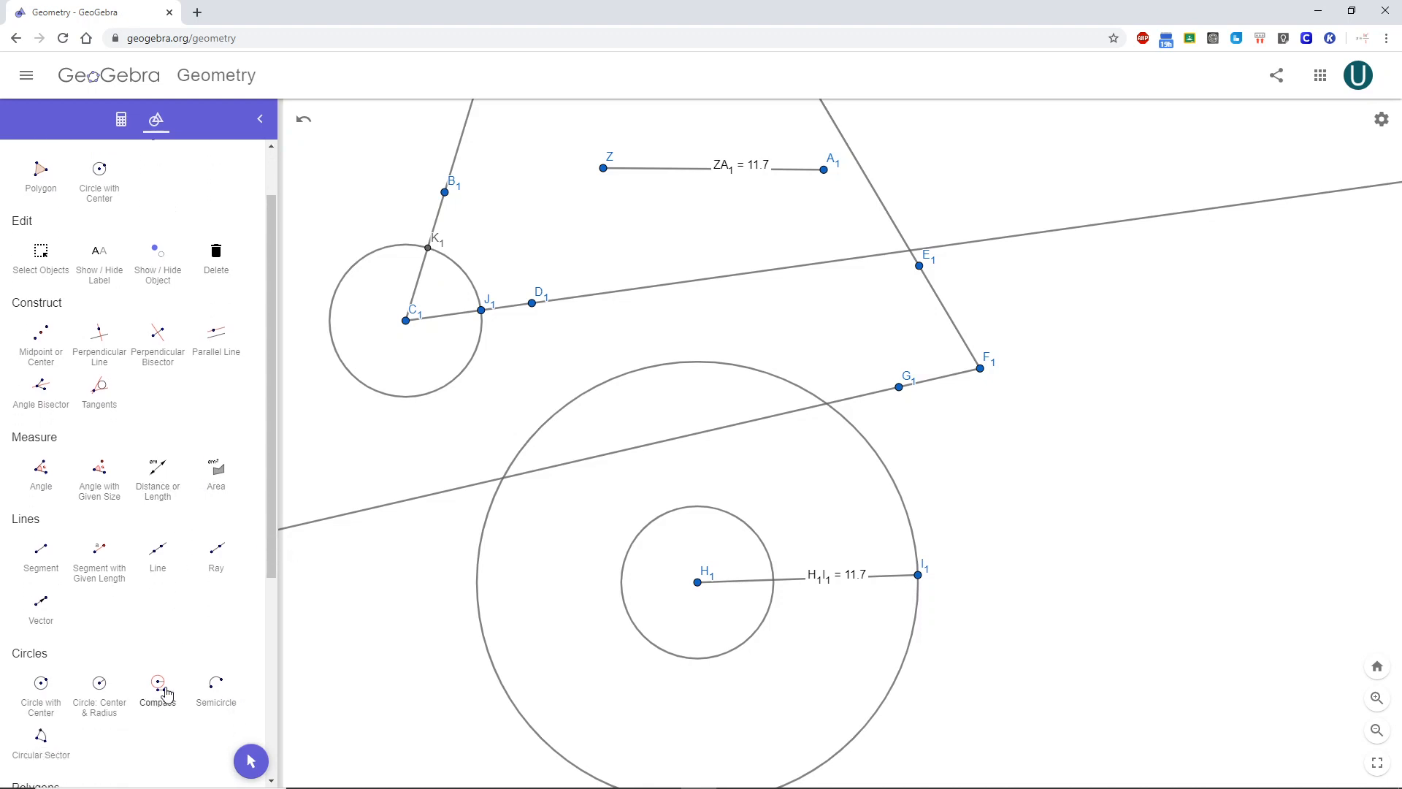
{"action": "left_click", "coordinate": [159, 686]}
{"action": "left_click", "coordinate": [482, 310]}
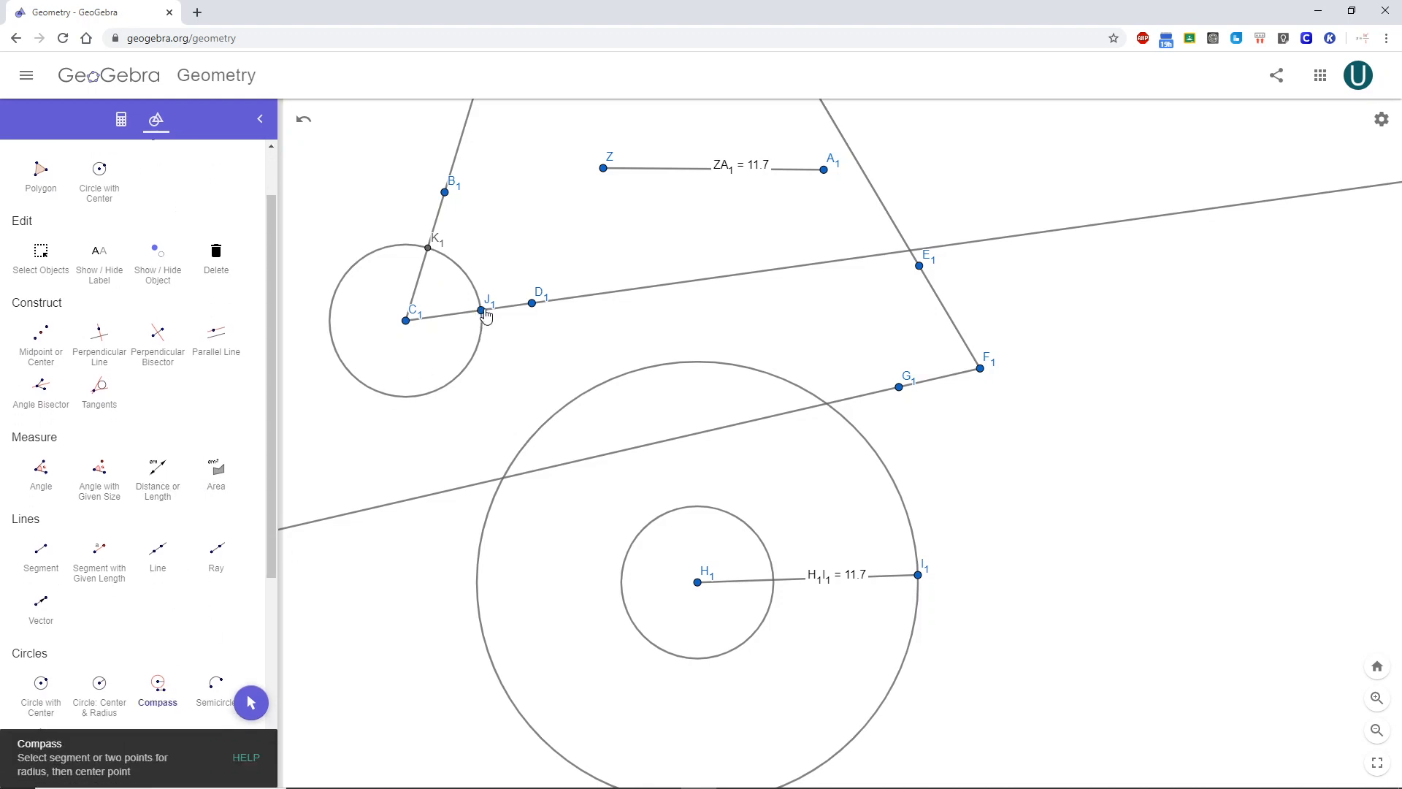
{"action": "left_click", "coordinate": [428, 249]}
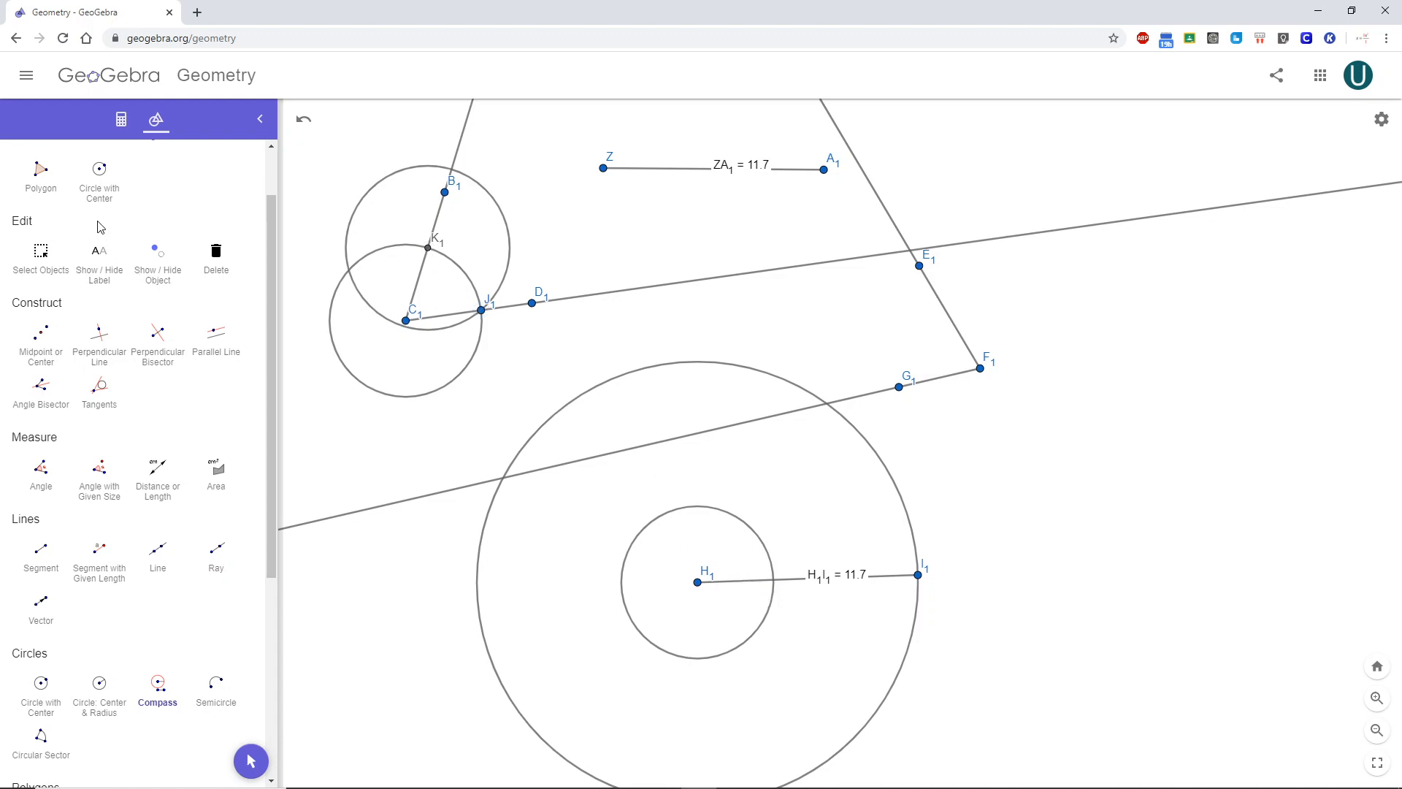
{"action": "left_click", "coordinate": [304, 120]}
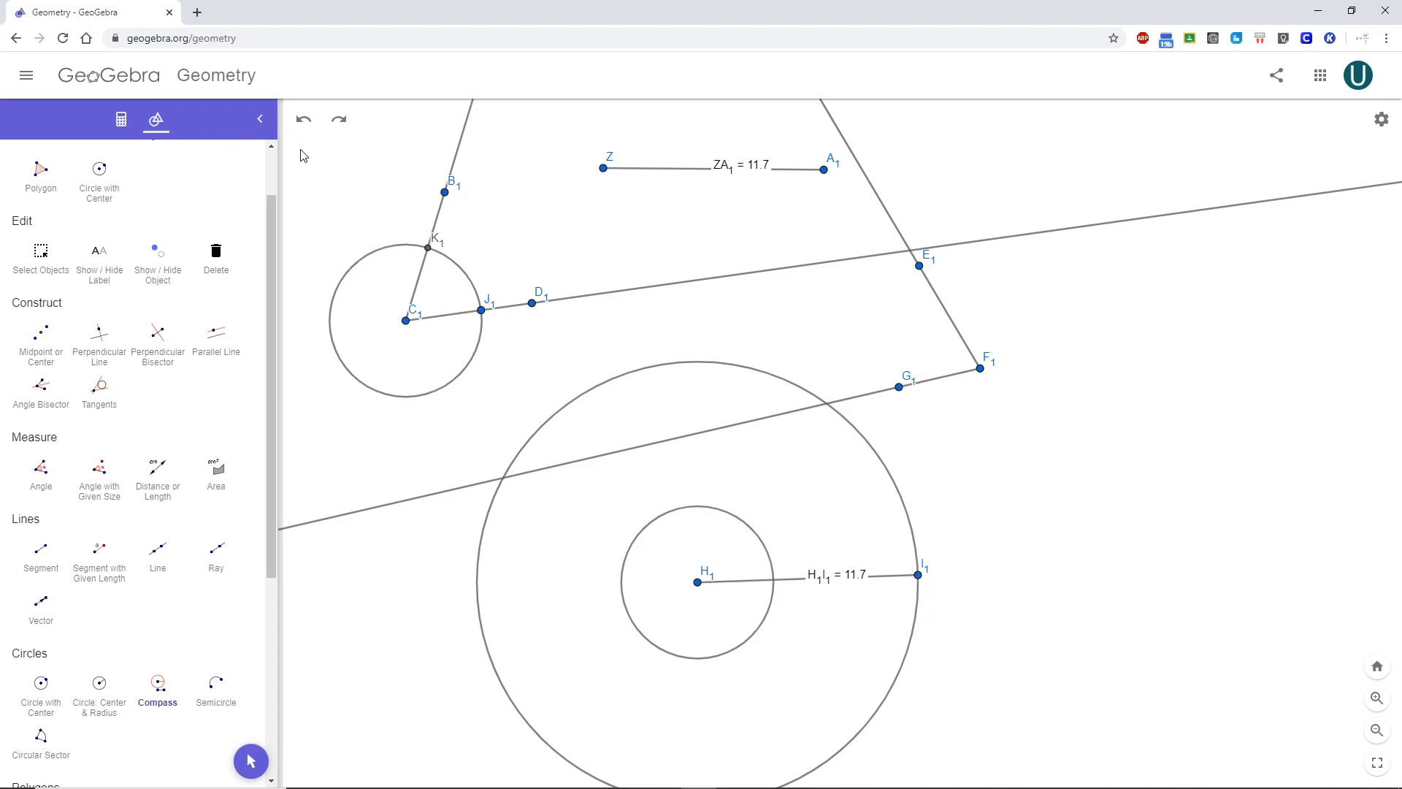
{"action": "scroll", "coordinate": [109, 270], "scroll_direction": "up", "scroll_amount": 1}
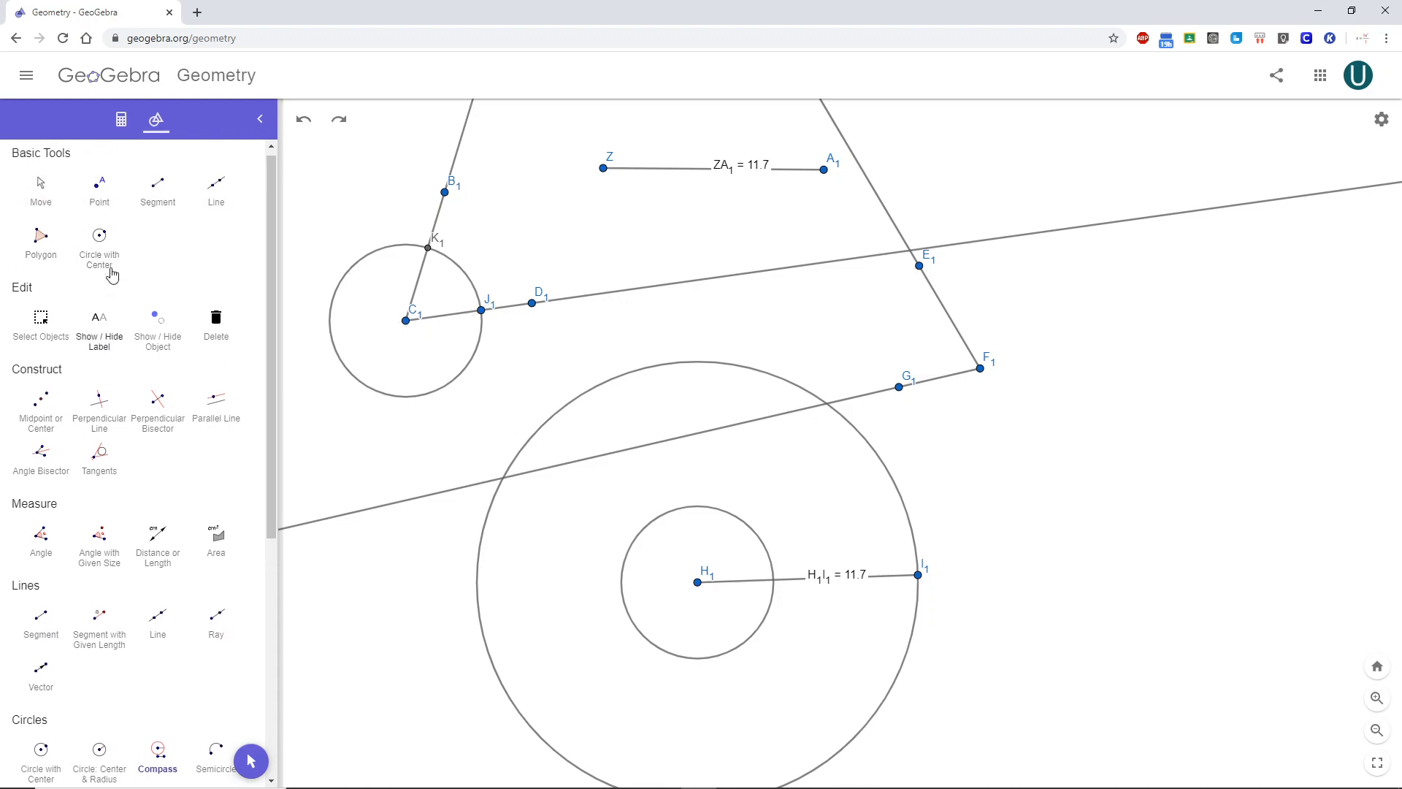
Step: Mark the intersection of the small circle around H1 with segment H1I1
{"action": "left_click", "coordinate": [104, 212]}
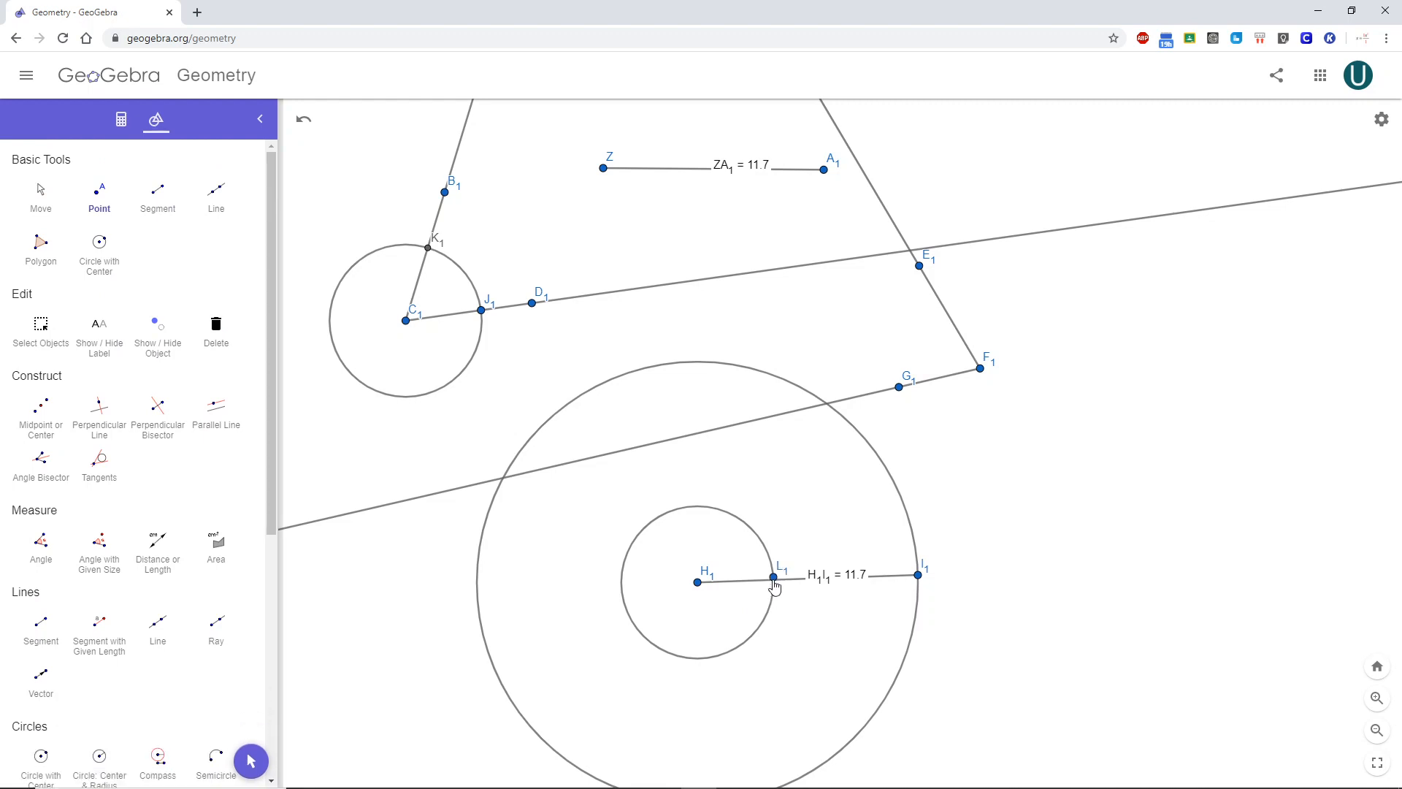
{"action": "scroll", "coordinate": [723, 504], "scroll_direction": "up", "scroll_amount": 5}
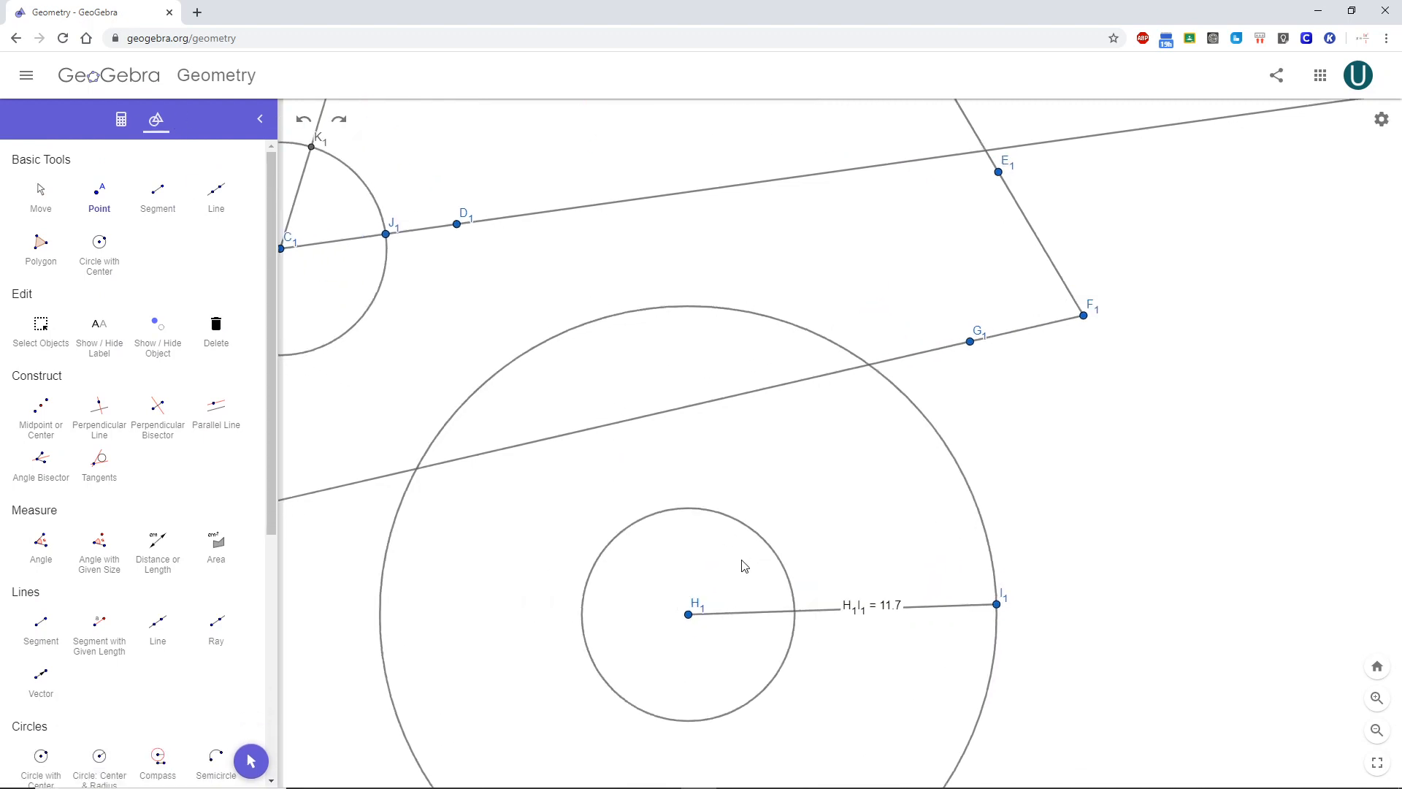
{"action": "left_click", "coordinate": [806, 622]}
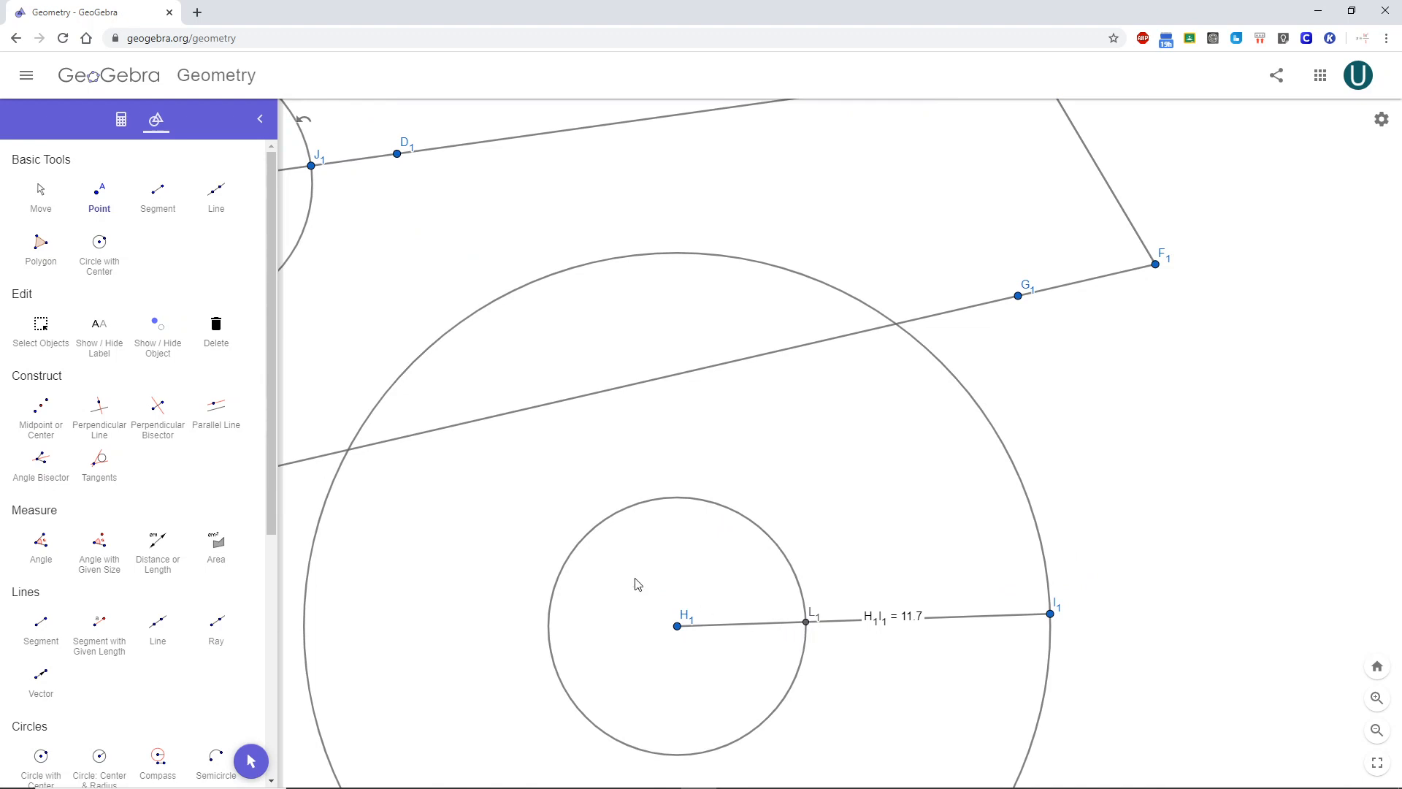
Step: Copy the distance between K1 and J1 as a compass circle centred on L1
{"action": "scroll", "coordinate": [637, 582], "scroll_direction": "down", "scroll_amount": 6}
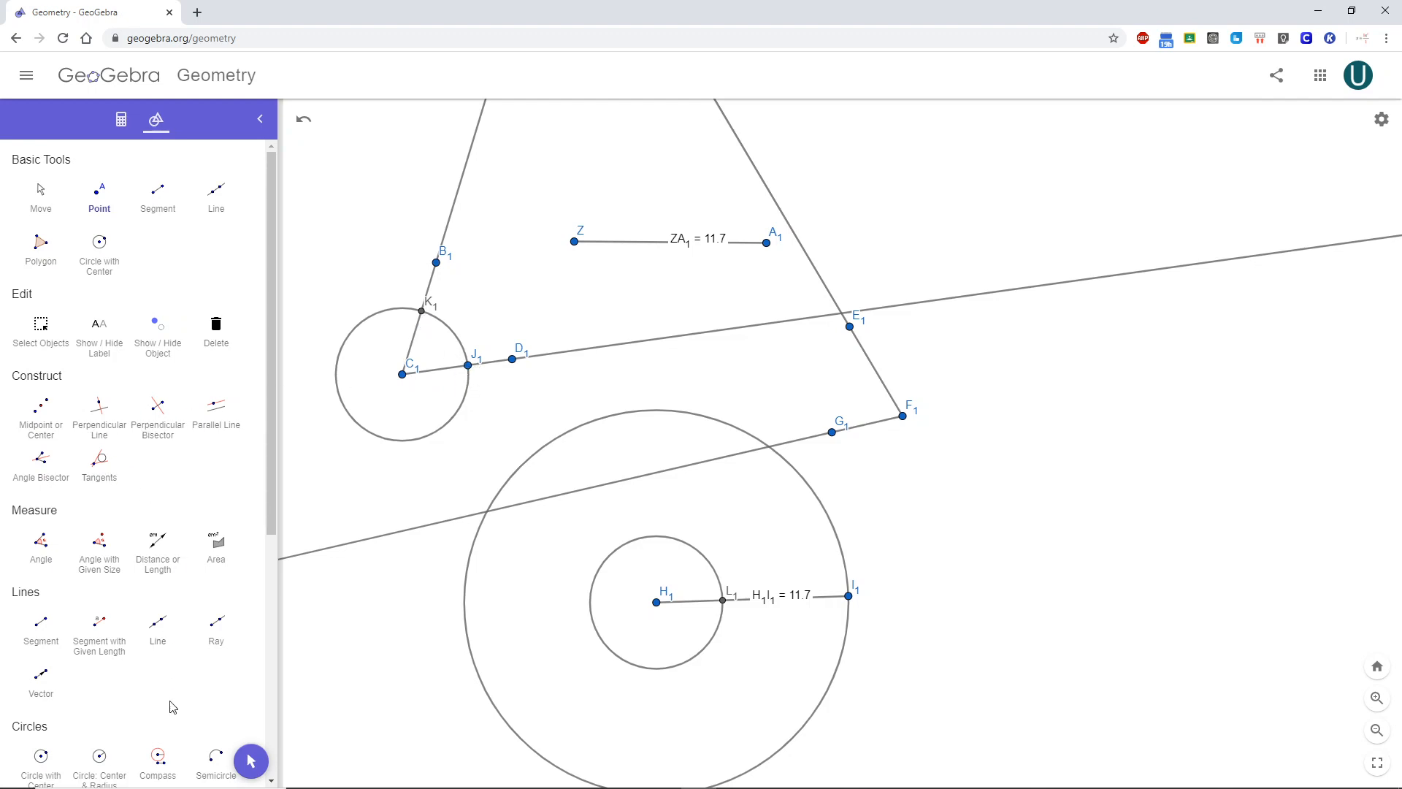
{"action": "scroll", "coordinate": [165, 698], "scroll_direction": "down", "scroll_amount": 1}
{"action": "left_click", "coordinate": [163, 681]}
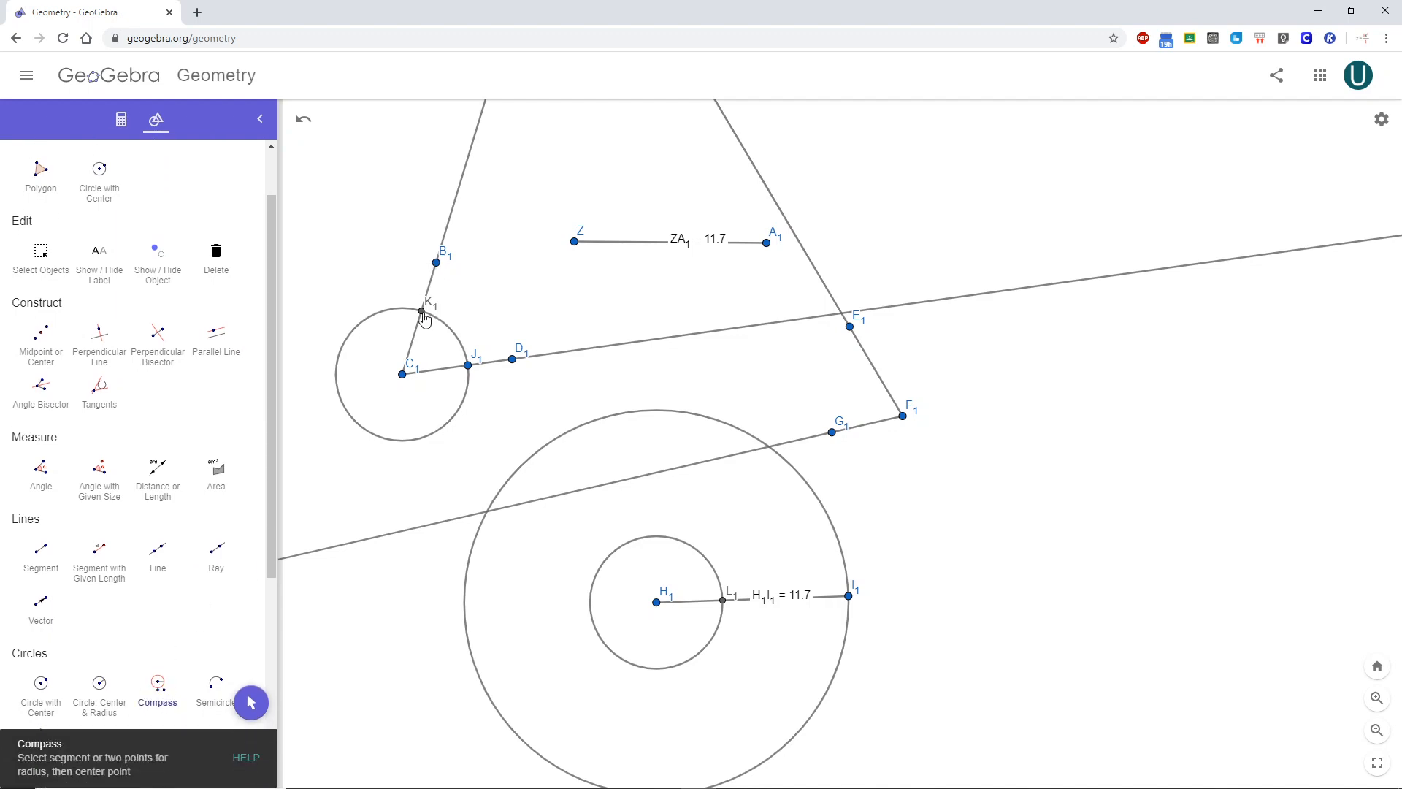
{"action": "left_click", "coordinate": [467, 365]}
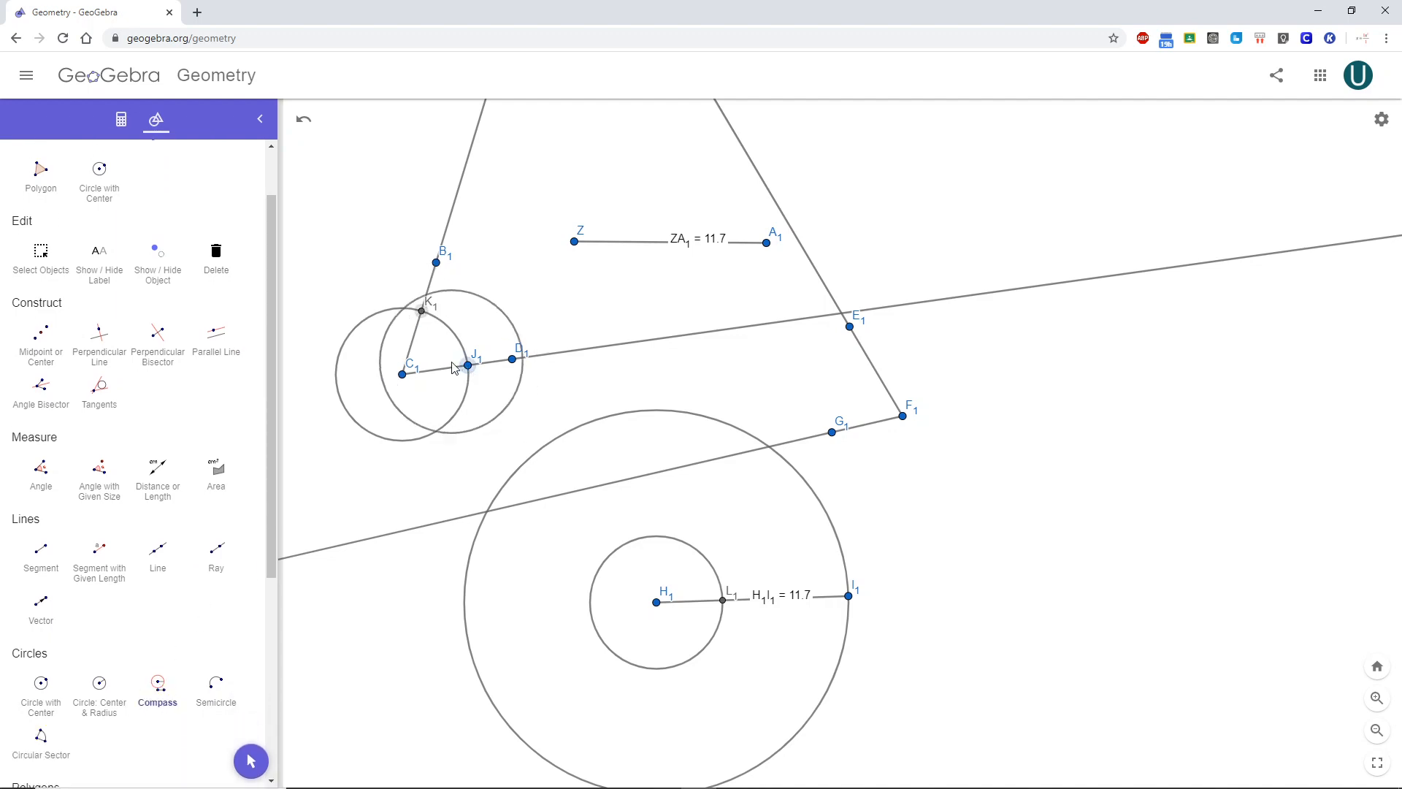
{"action": "left_click", "coordinate": [723, 601]}
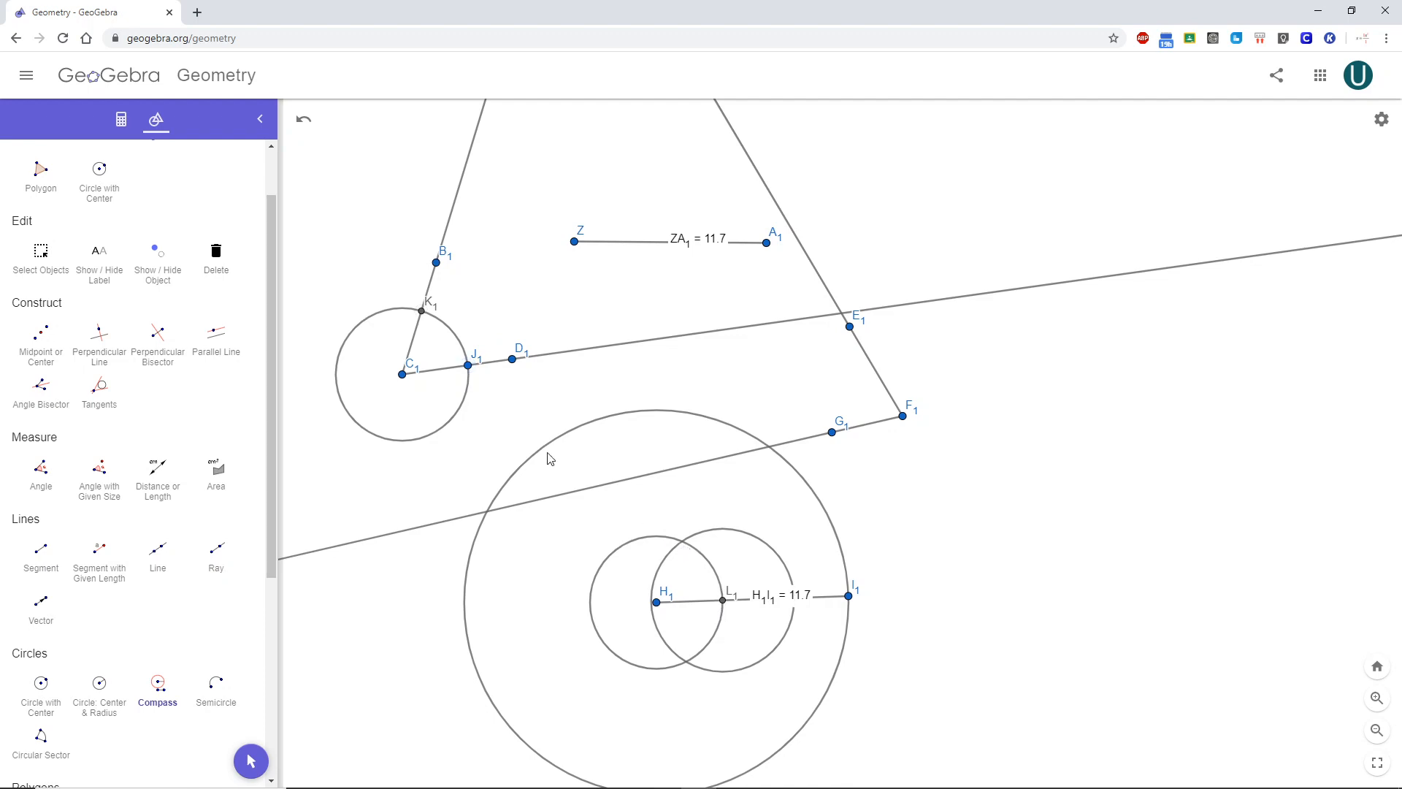
Step: Mark the upper intersection of the small circles around H1 and L1
{"action": "scroll", "coordinate": [102, 330], "scroll_direction": "up", "scroll_amount": 1}
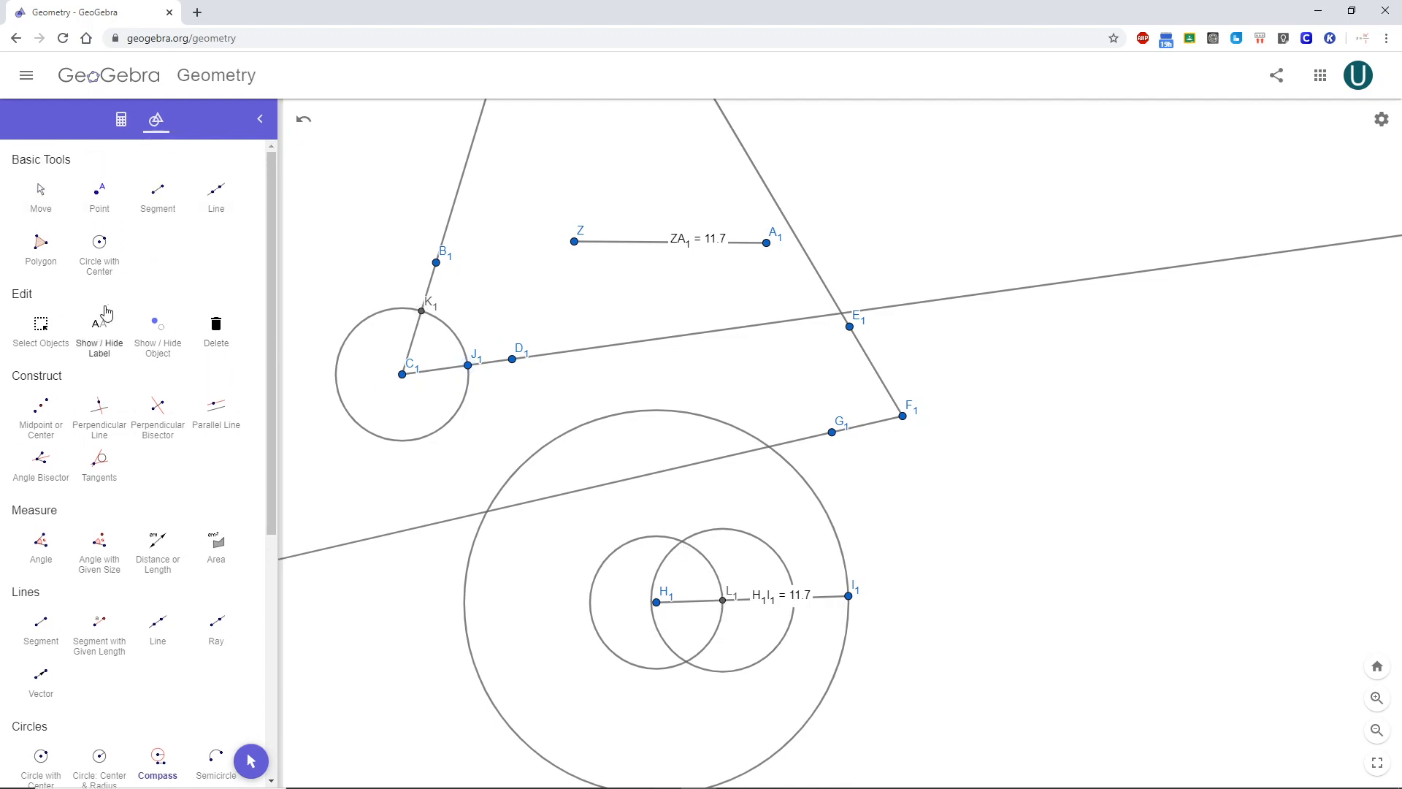
{"action": "left_click", "coordinate": [98, 192]}
{"action": "scroll", "coordinate": [593, 591], "scroll_direction": "up", "scroll_amount": 5}
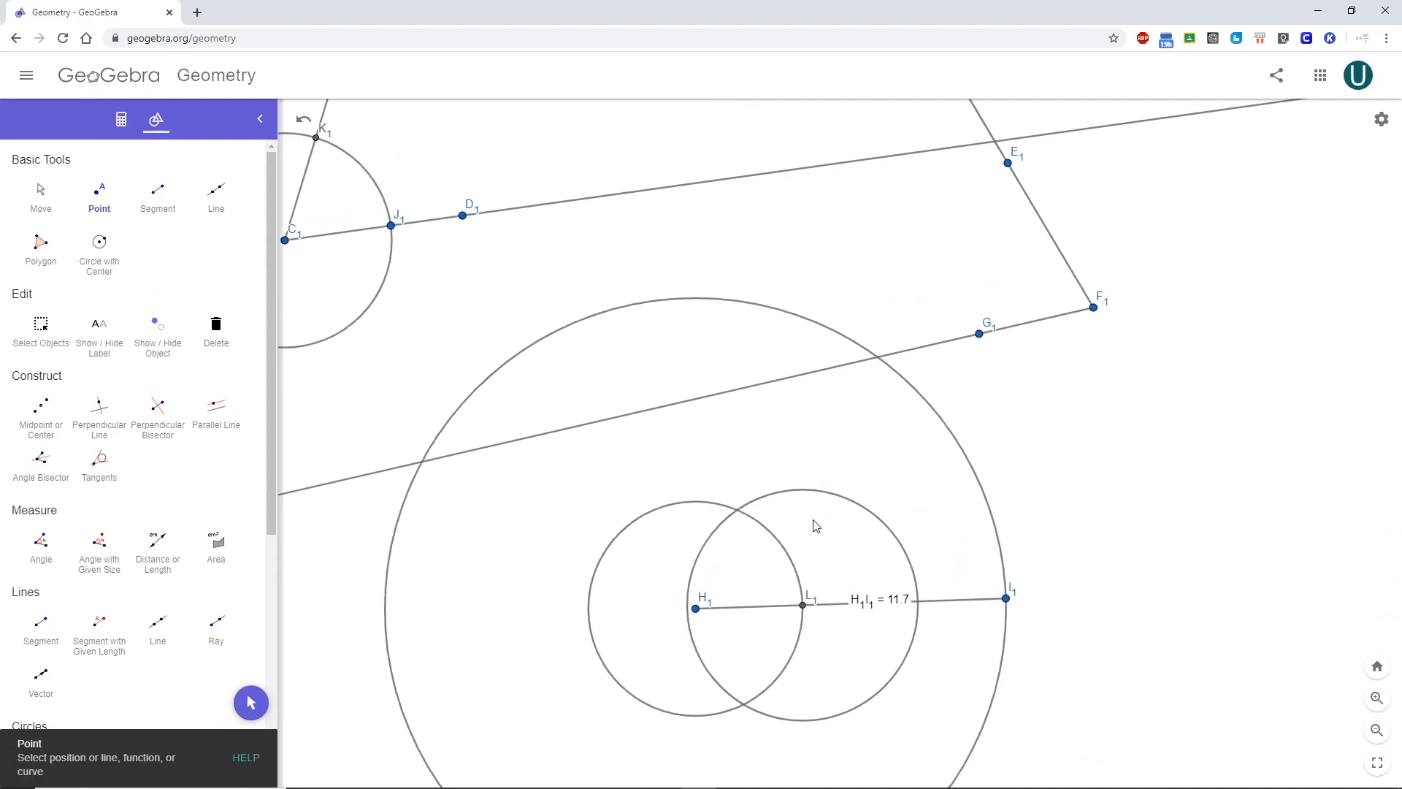
{"action": "left_click", "coordinate": [739, 511]}
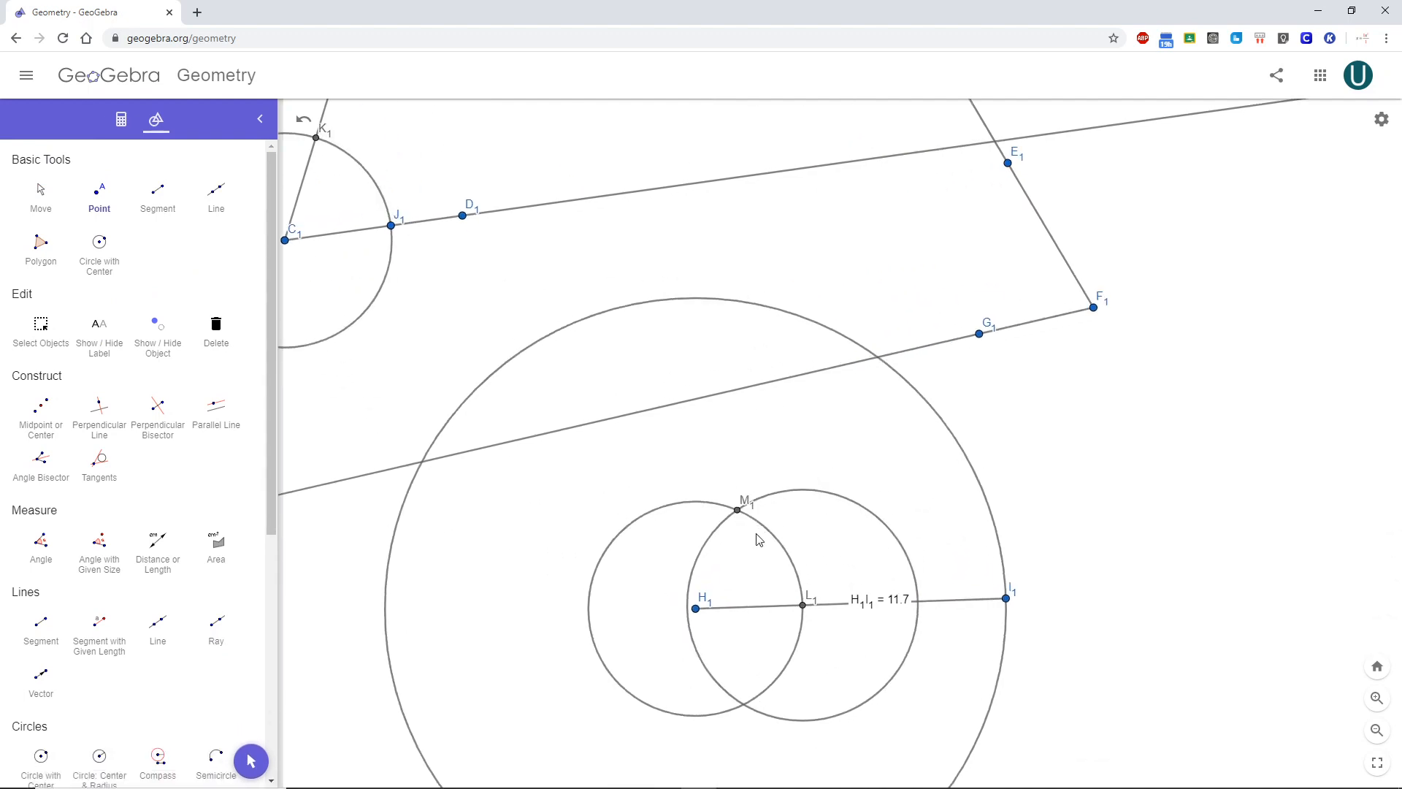
Step: Draw a ray from H1 through M1 to form the second side of the copied angle
{"action": "scroll", "coordinate": [773, 553], "scroll_direction": "down", "scroll_amount": 5}
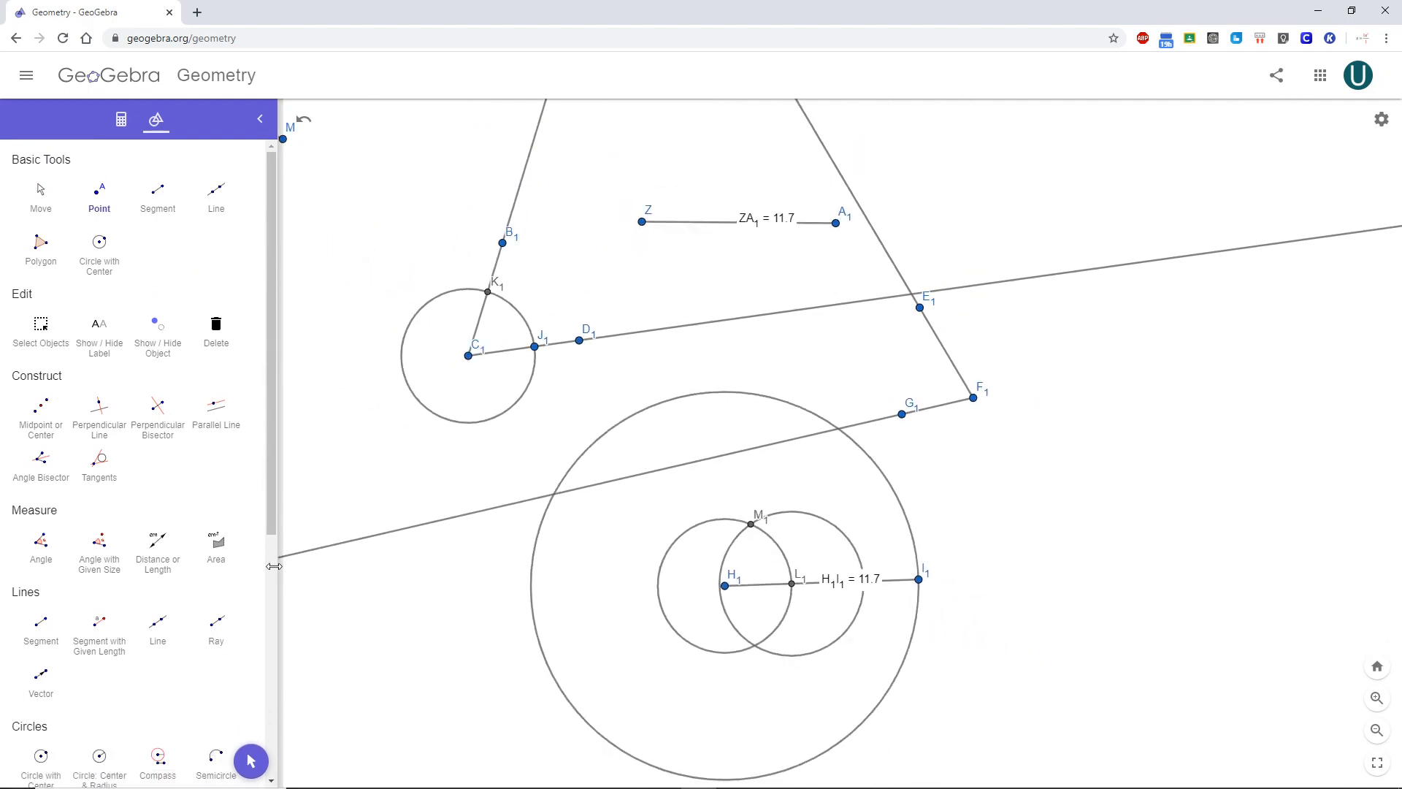
{"action": "left_click", "coordinate": [216, 622]}
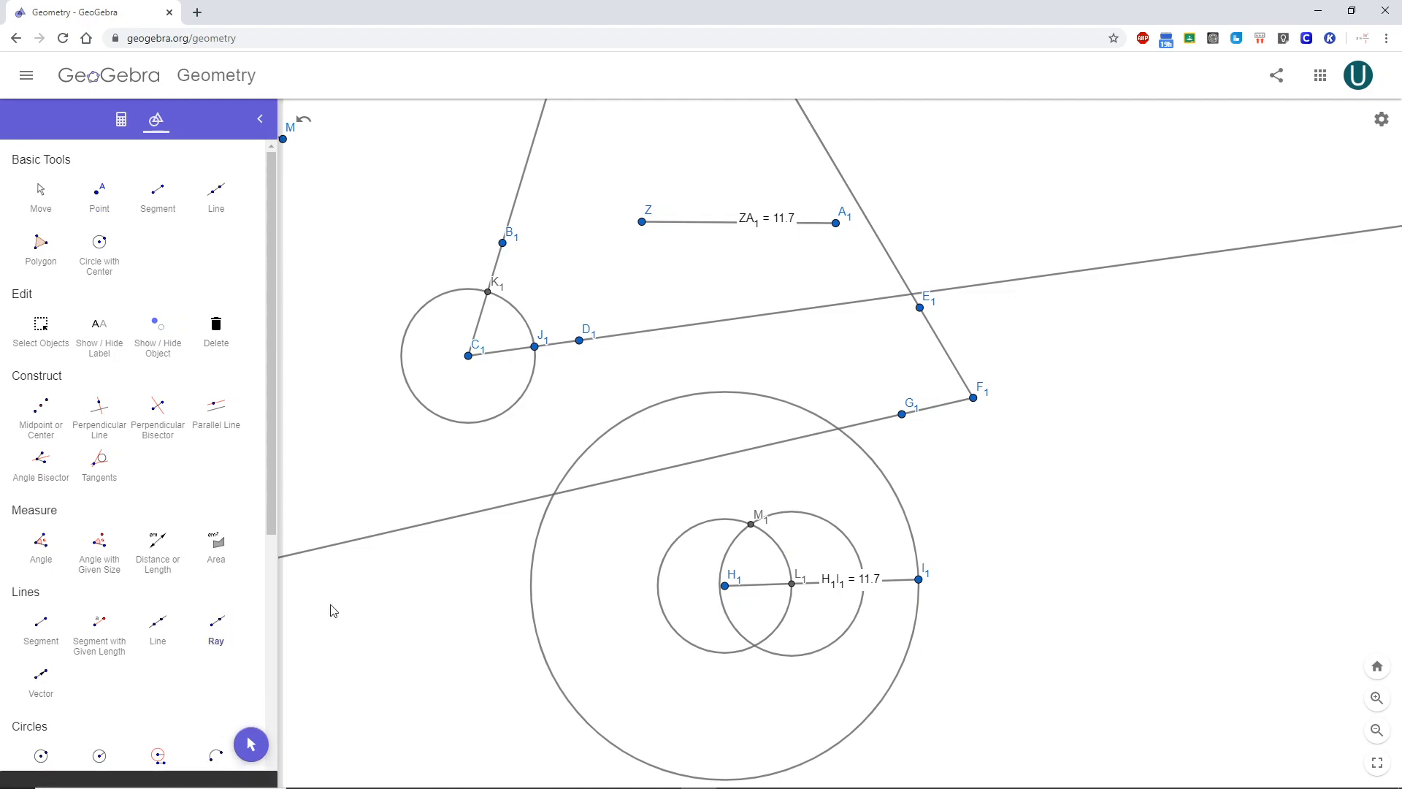
{"action": "left_click", "coordinate": [725, 586]}
{"action": "left_click", "coordinate": [750, 524]}
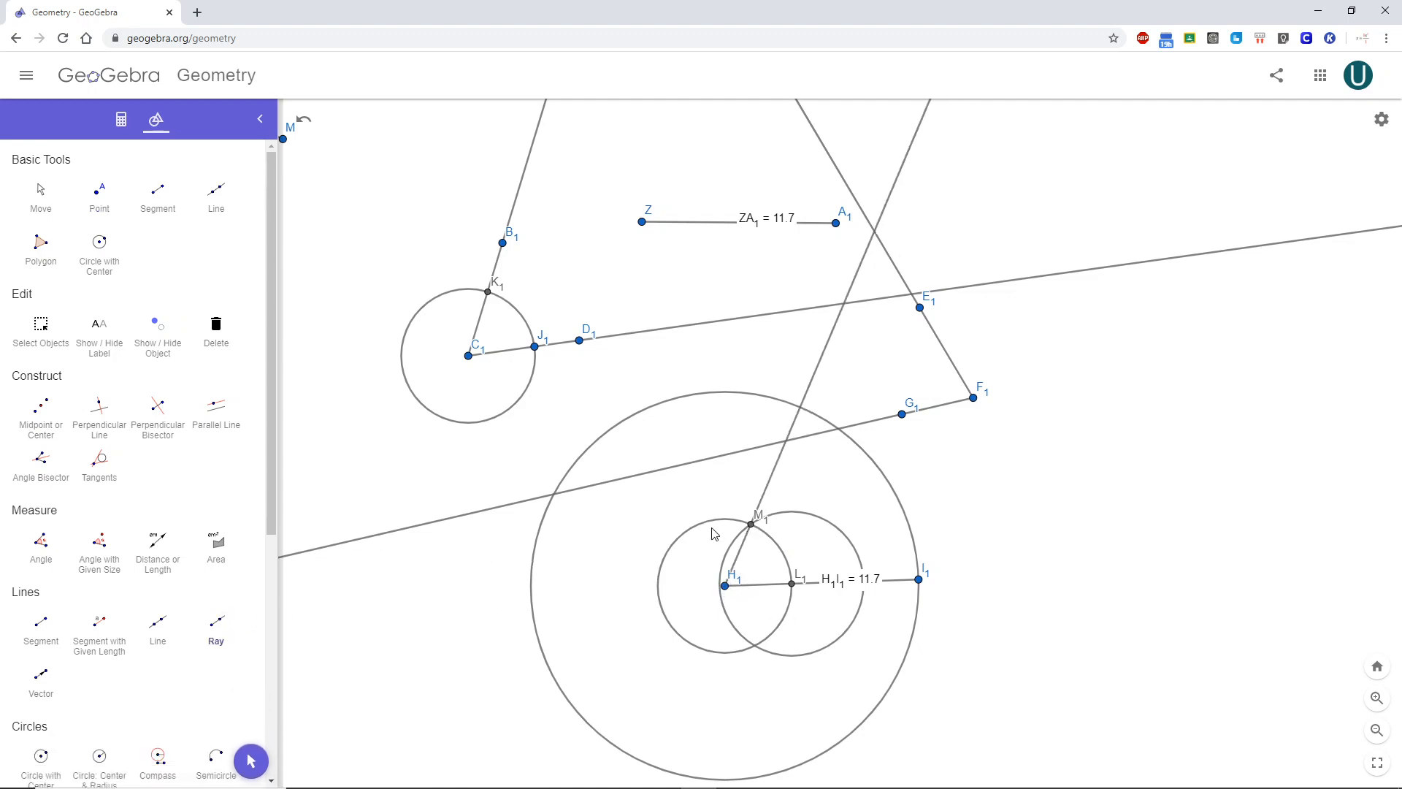
Step: Measure the given angle B1C1D1 and shift its value label clear of the vertex C1
{"action": "scroll", "coordinate": [510, 516], "scroll_direction": "down", "scroll_amount": 2}
{"action": "scroll", "coordinate": [491, 516], "scroll_direction": "up", "scroll_amount": 5}
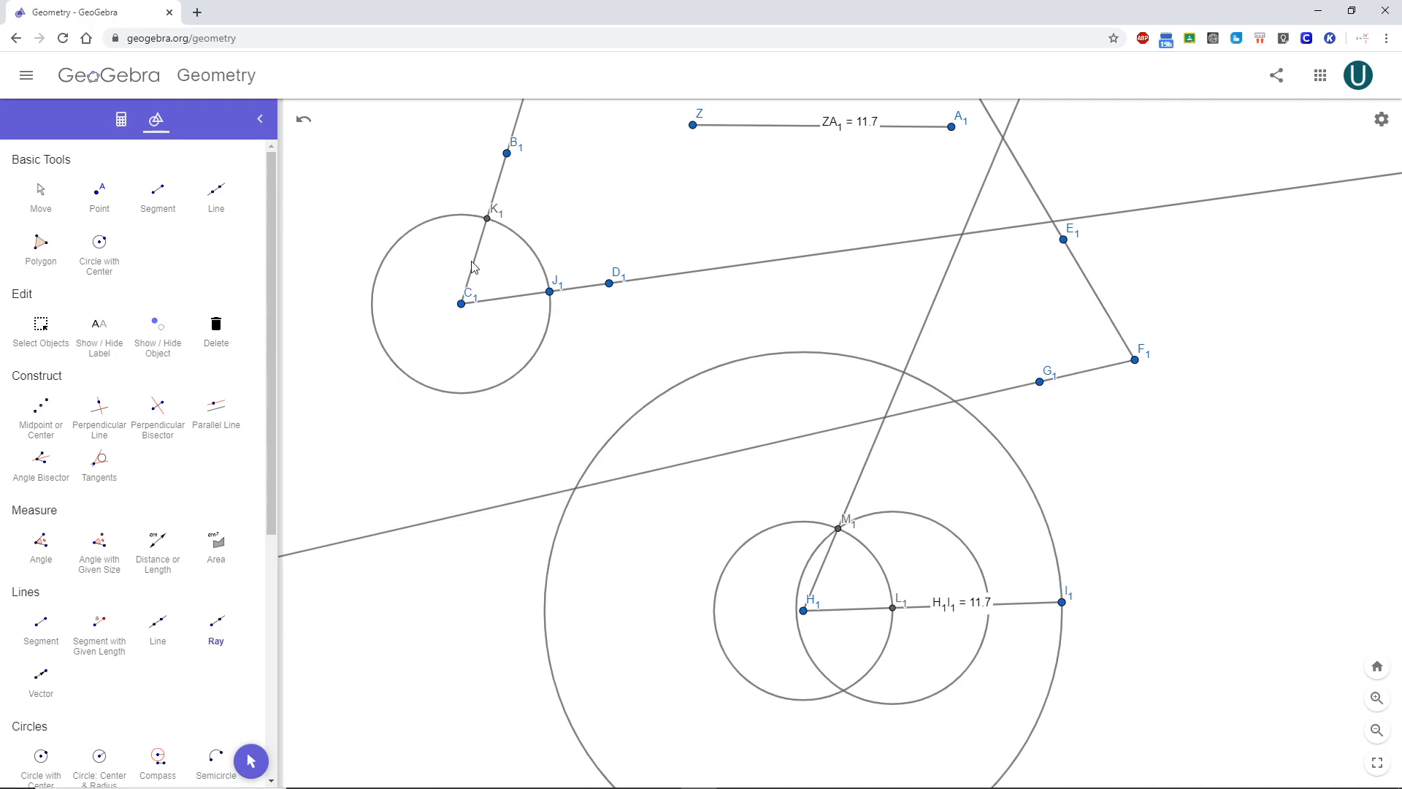
{"action": "scroll", "coordinate": [157, 556], "scroll_direction": "down", "scroll_amount": 1}
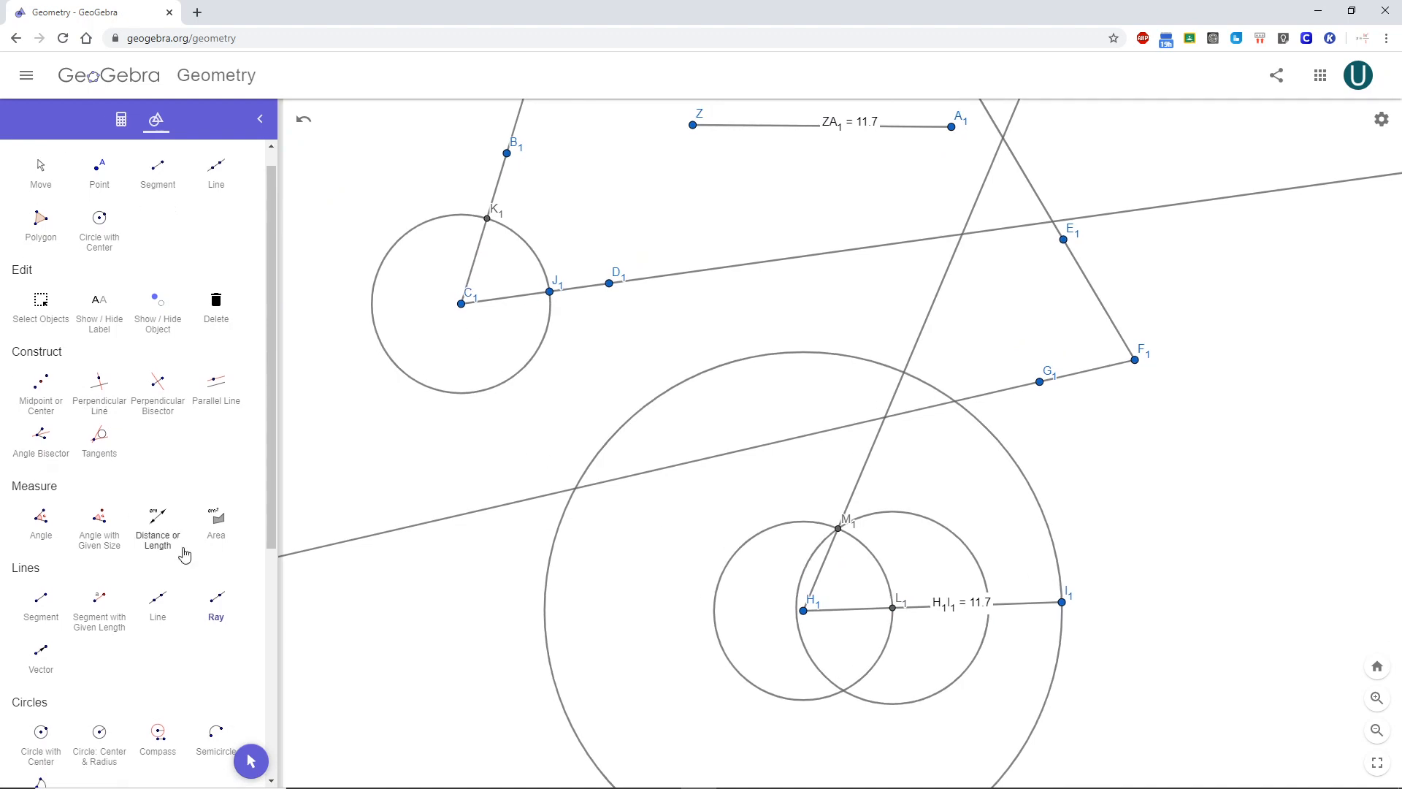
{"action": "left_click", "coordinate": [110, 525]}
{"action": "left_click", "coordinate": [52, 527]}
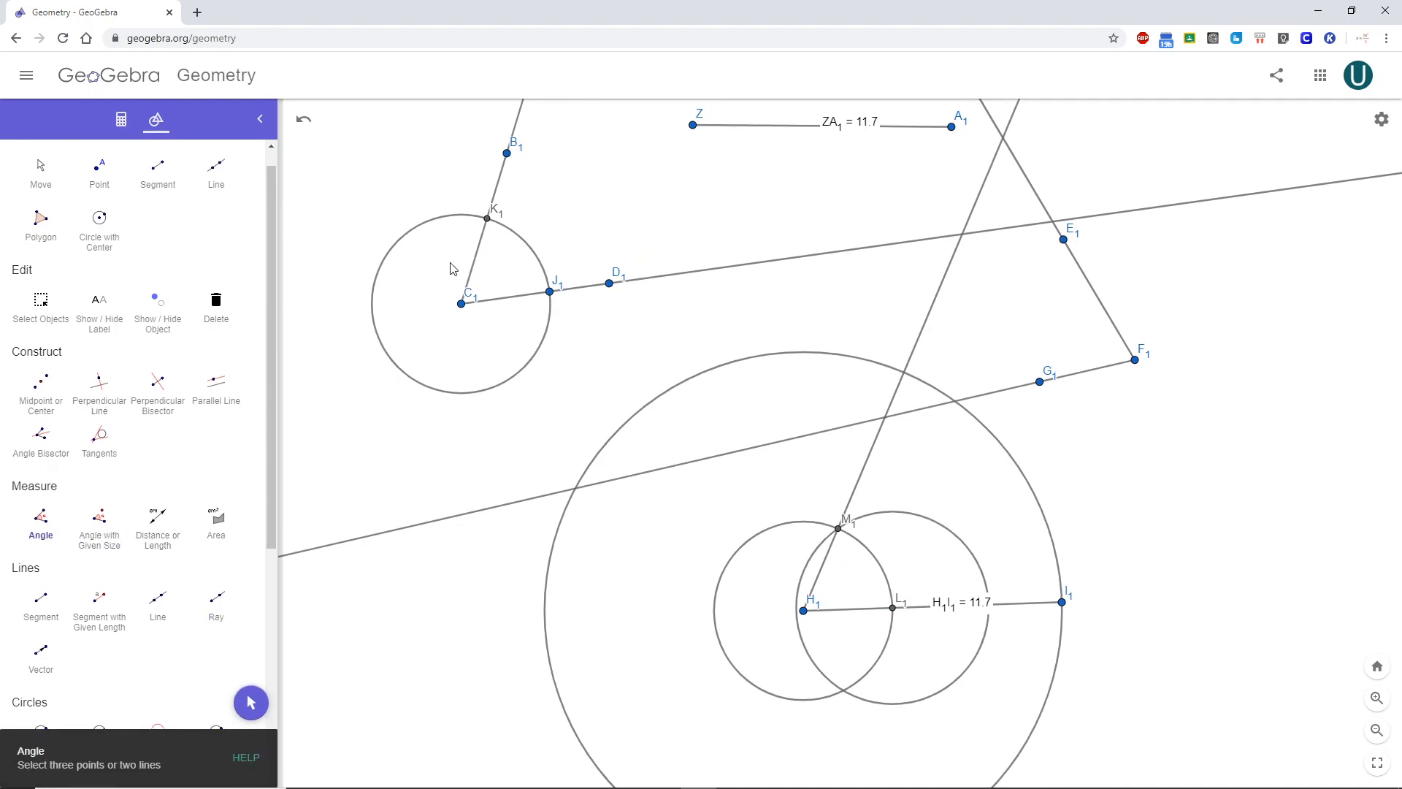
{"action": "left_click", "coordinate": [505, 154]}
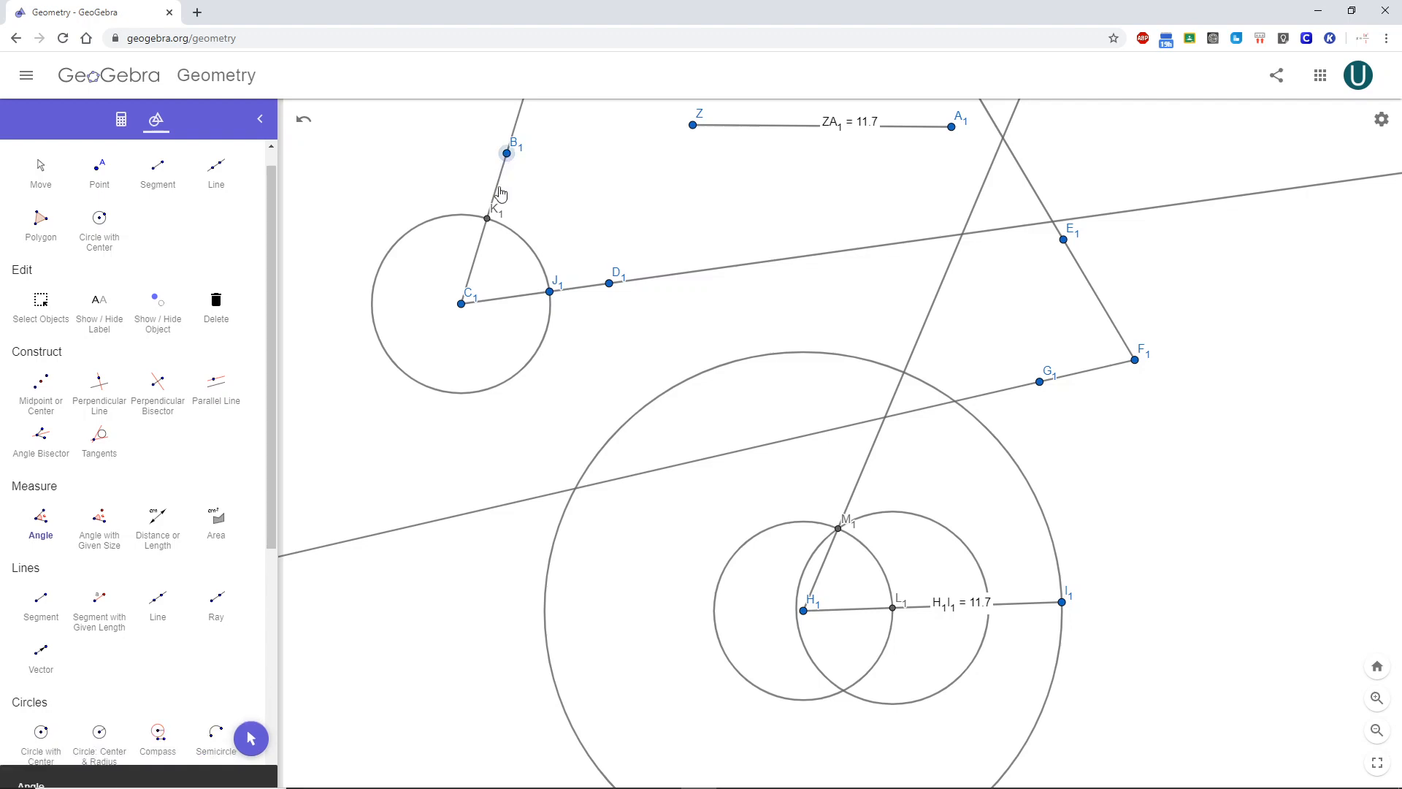
{"action": "left_click", "coordinate": [610, 284]}
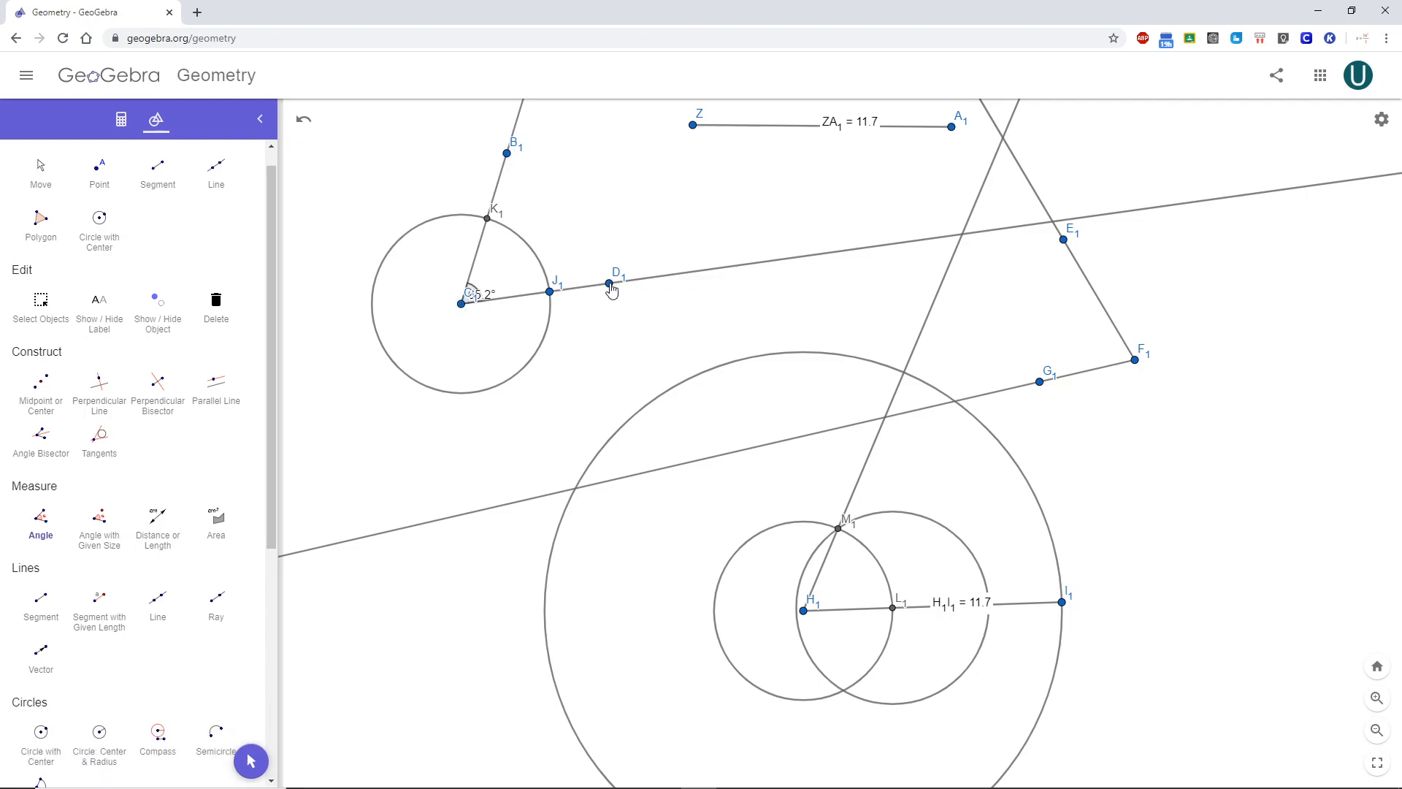
{"action": "left_click", "coordinate": [41, 169]}
{"action": "left_click_drag", "start_coordinate": [488, 304], "coordinate": [499, 294]}
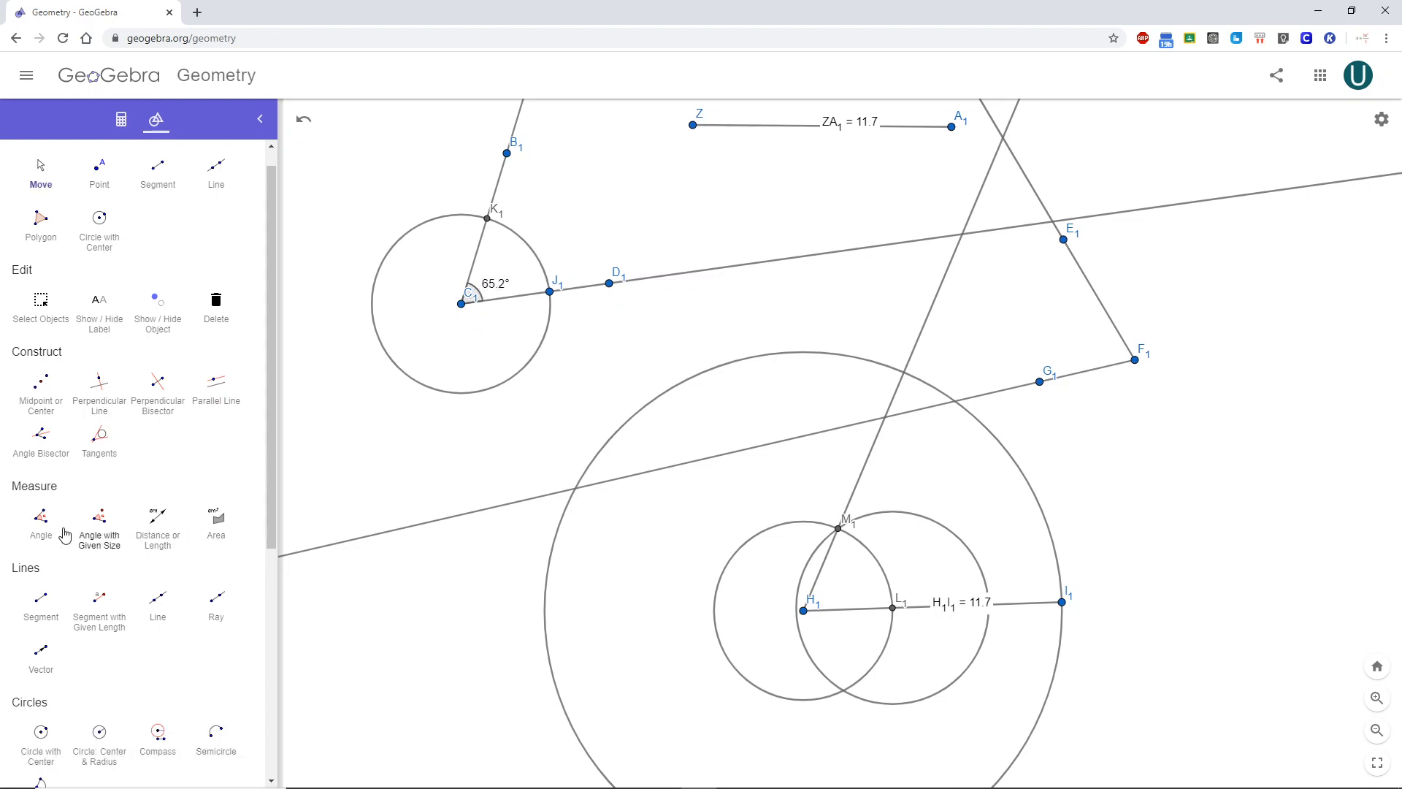
Step: Measure the copied angle between M1, H1 and L1 and shift its value label clear of the vertex
{"action": "left_click", "coordinate": [41, 522]}
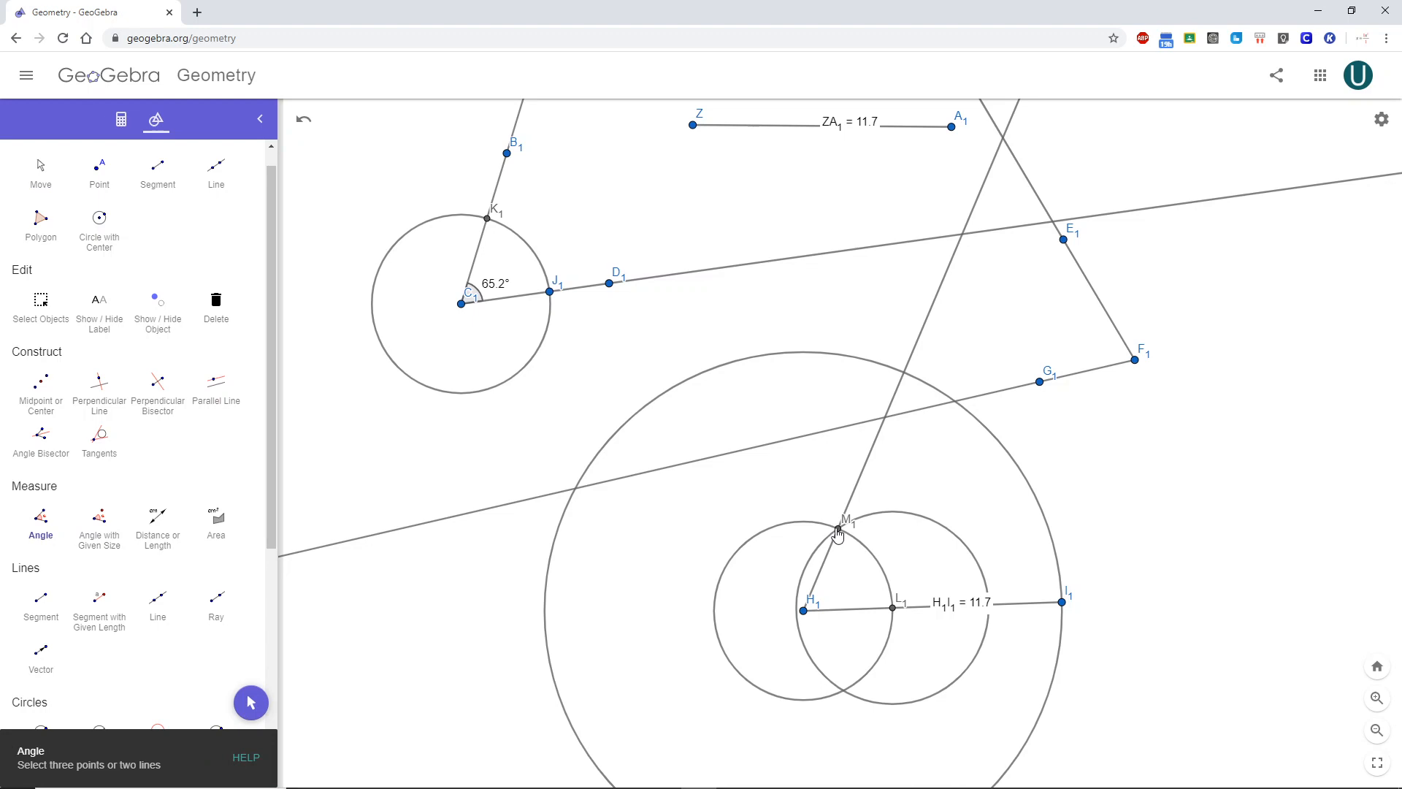
{"action": "left_click", "coordinate": [806, 610]}
{"action": "left_click", "coordinate": [894, 610]}
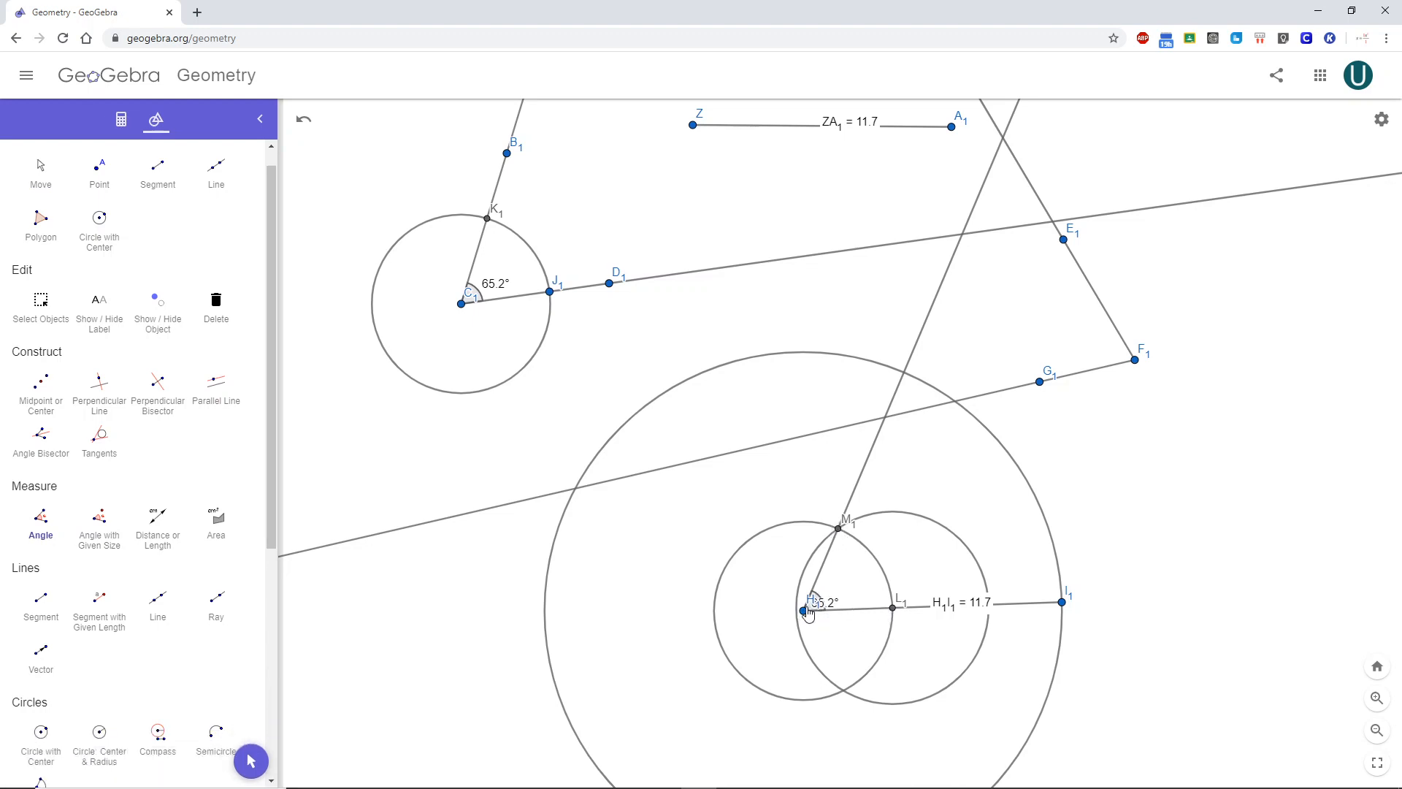
{"action": "left_click", "coordinate": [30, 174]}
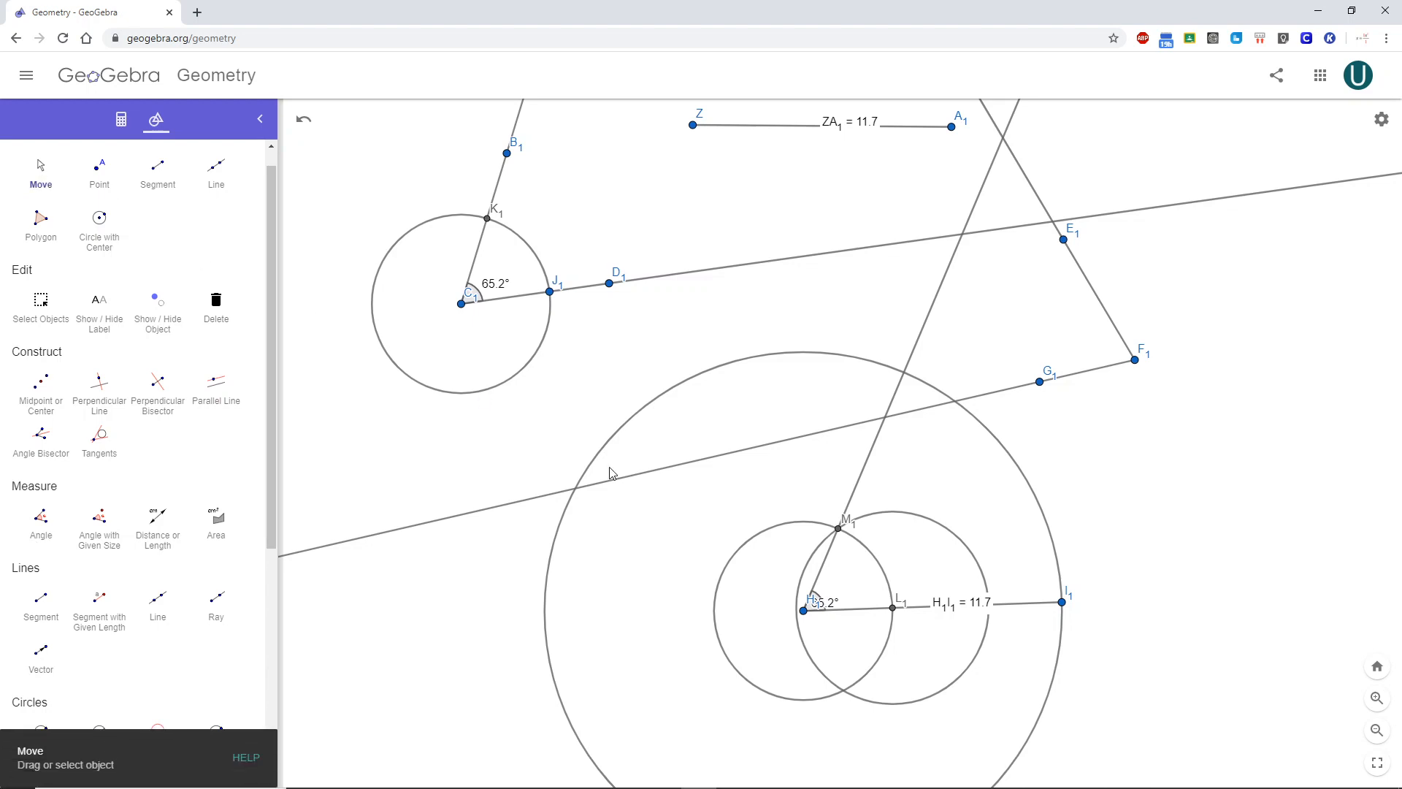
{"action": "left_click_drag", "start_coordinate": [830, 603], "coordinate": [846, 600]}
Step: Move B1 slightly to widen the first given angle to about 66°
{"action": "scroll", "coordinate": [516, 519], "scroll_direction": "down", "scroll_amount": 3}
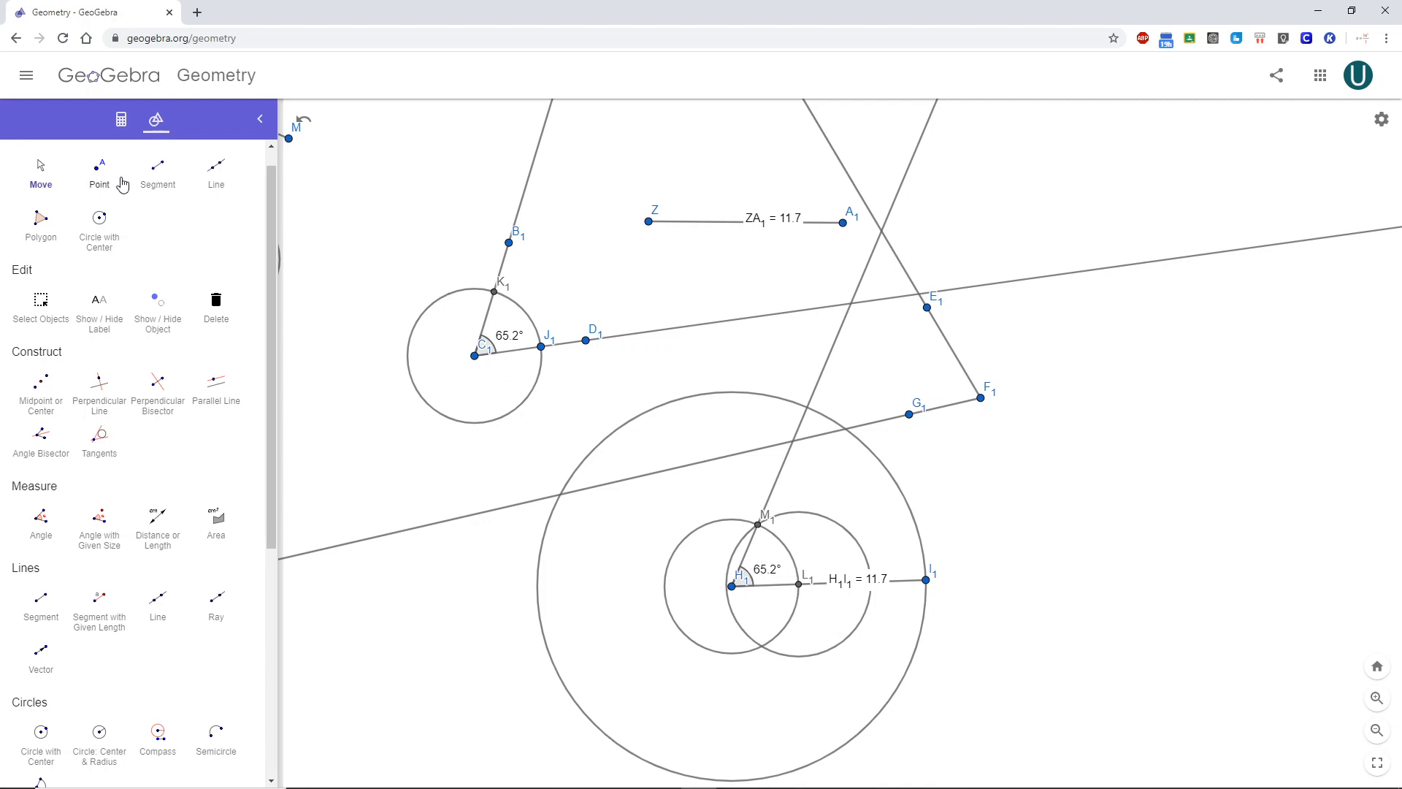
{"action": "left_click", "coordinate": [44, 174]}
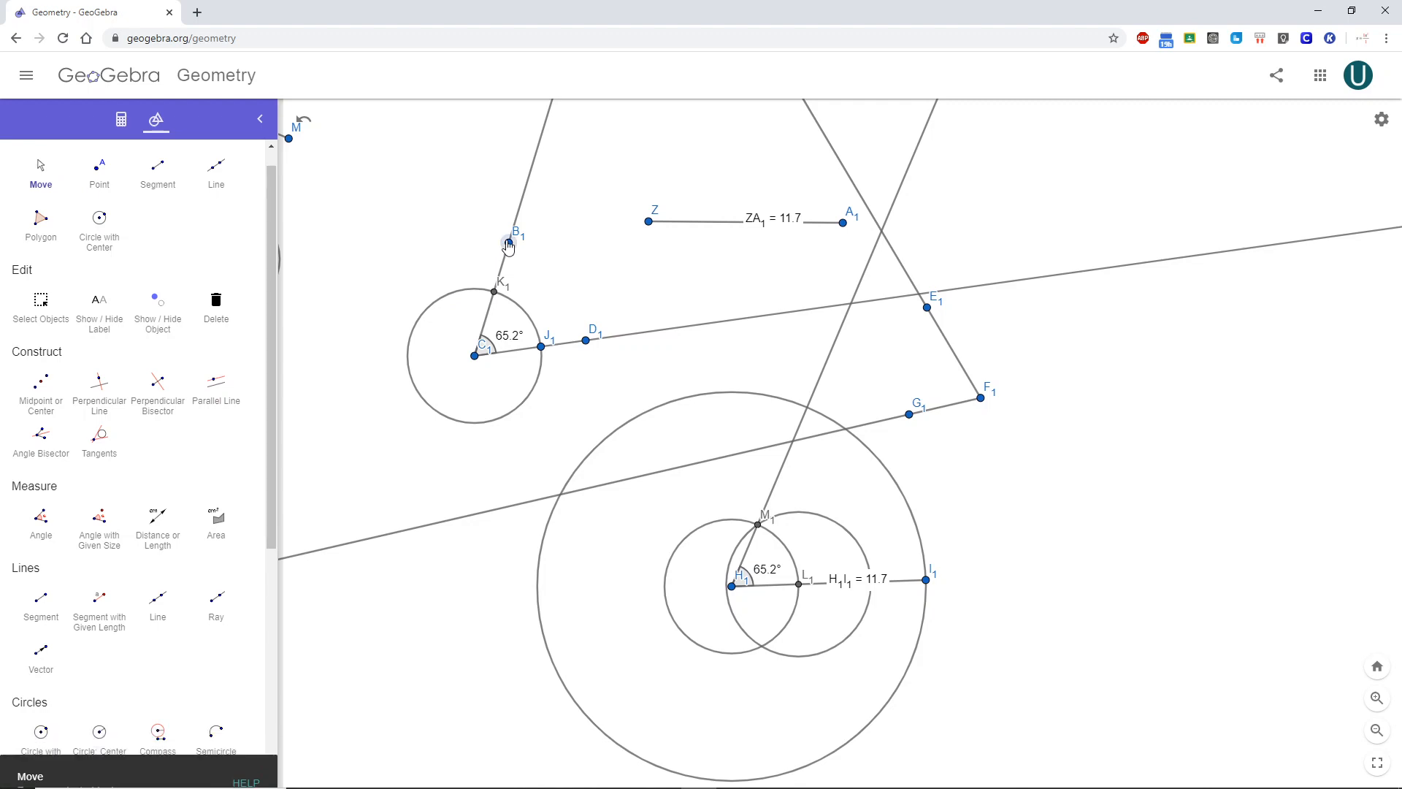
{"action": "left_click_drag", "start_coordinate": [509, 243], "coordinate": [509, 238]}
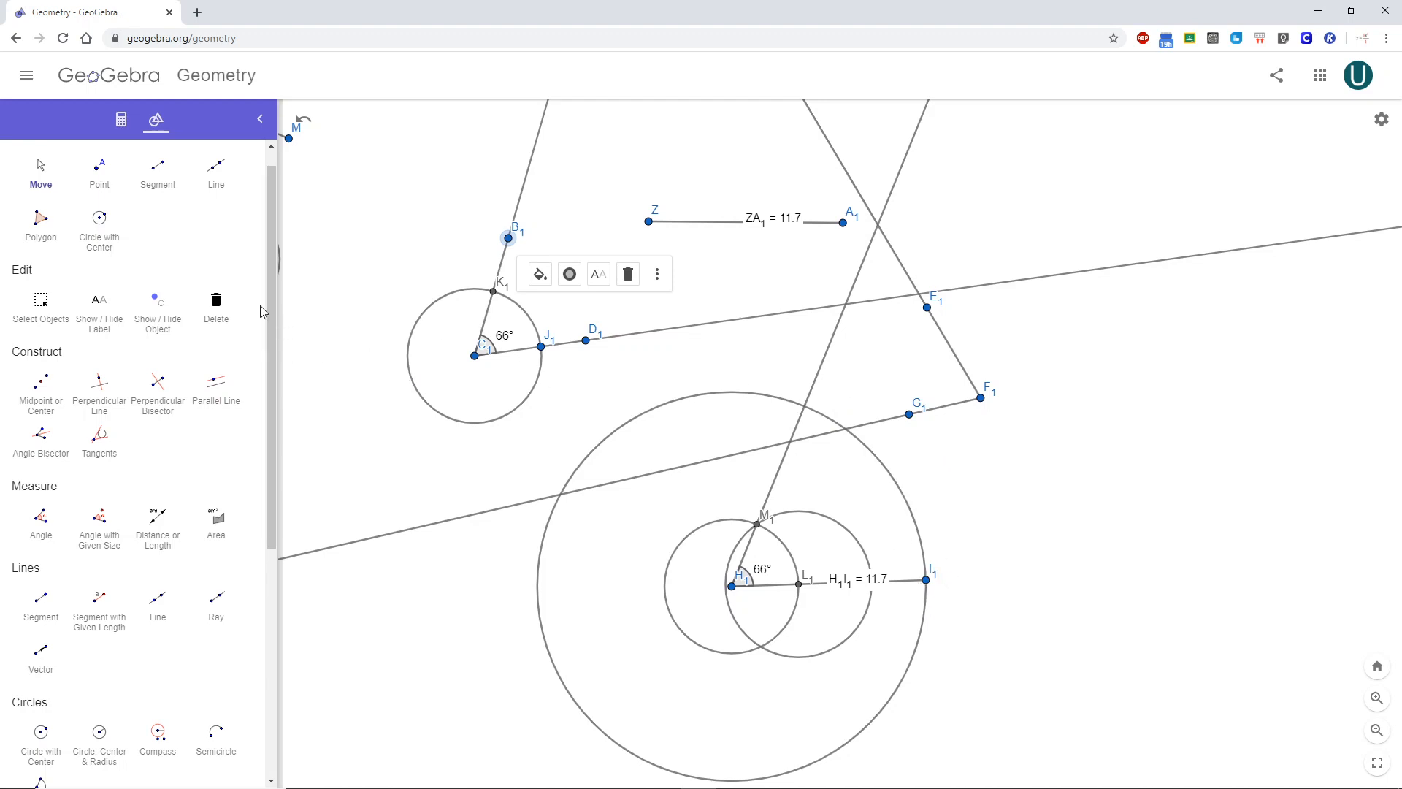
Step: Narrow the second given angle at F1 by moving G1 upward and farther from F1
{"action": "scroll", "coordinate": [95, 314], "scroll_direction": "up", "scroll_amount": 1}
{"action": "scroll", "coordinate": [99, 329], "scroll_direction": "down", "scroll_amount": 3}
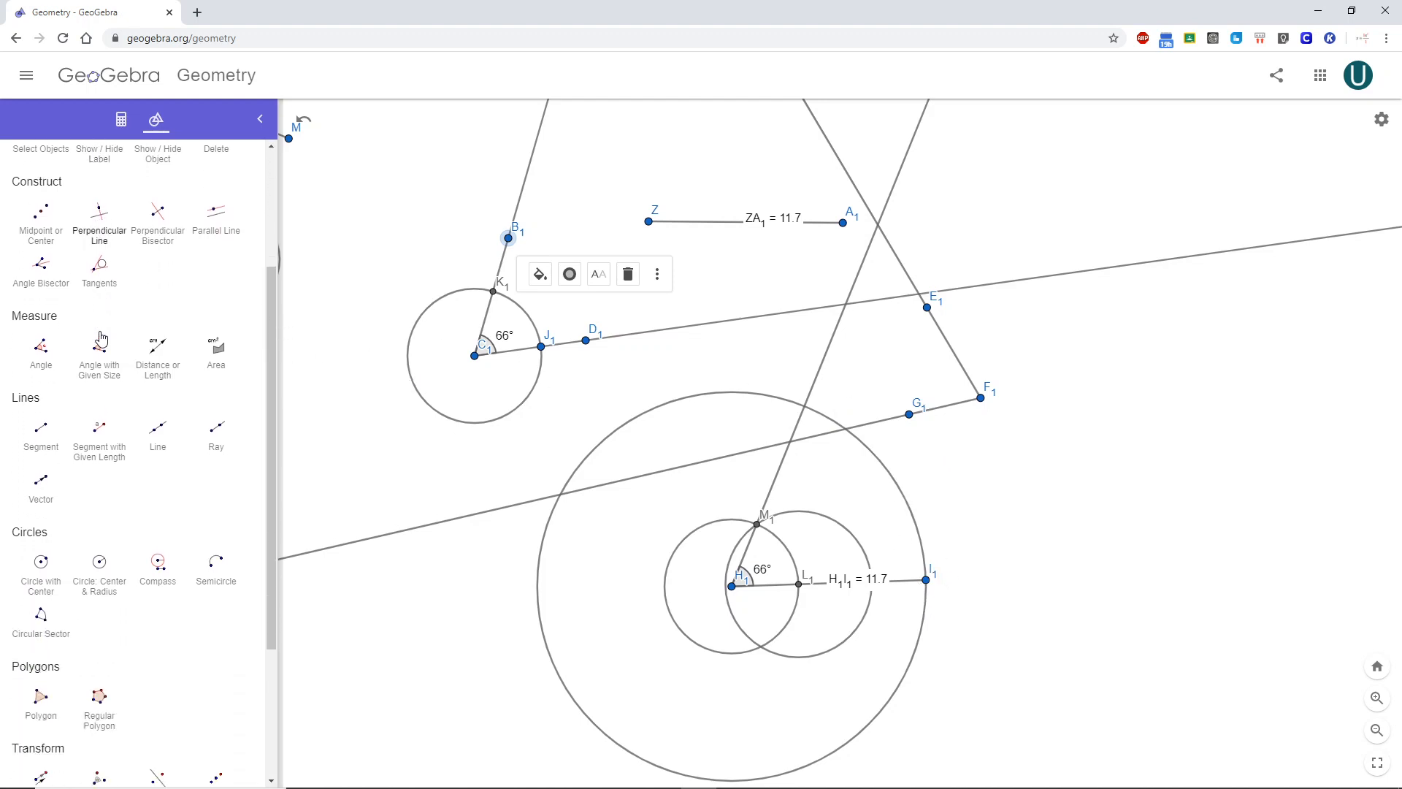
{"action": "scroll", "coordinate": [101, 337], "scroll_direction": "down", "scroll_amount": 1}
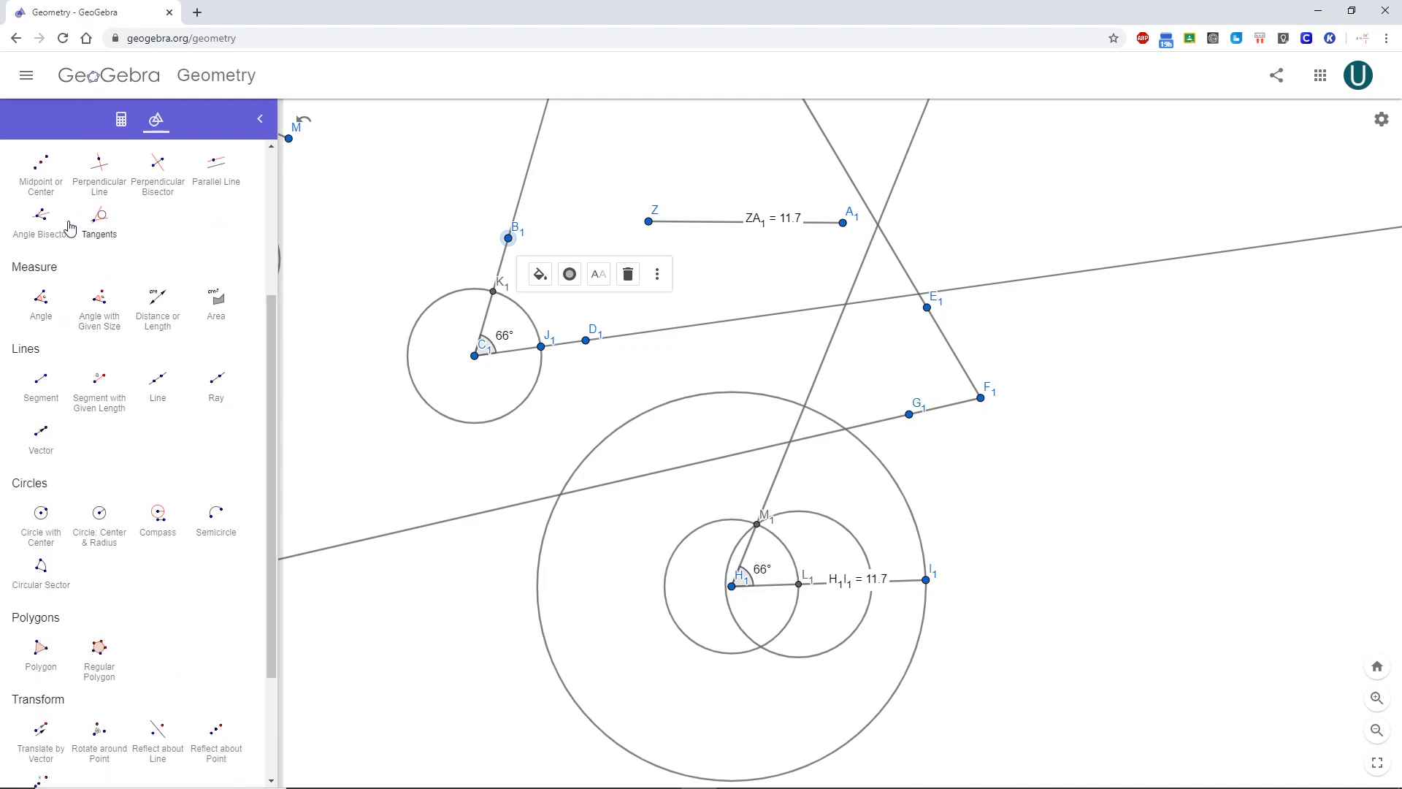
{"action": "scroll", "coordinate": [80, 235], "scroll_direction": "up", "scroll_amount": 4}
{"action": "scroll", "coordinate": [87, 239], "scroll_direction": "up", "scroll_amount": 1}
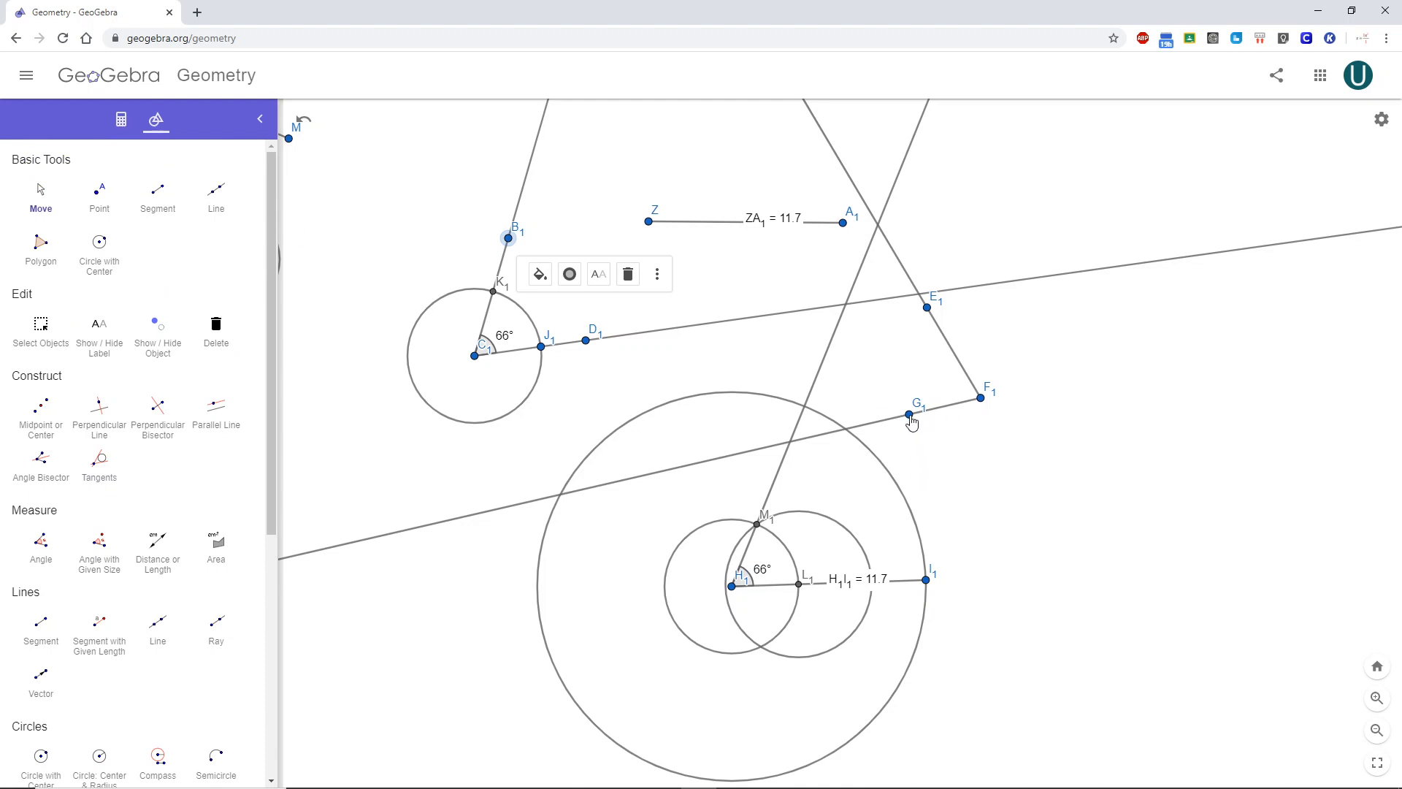
{"action": "left_click_drag", "start_coordinate": [910, 421], "coordinate": [861, 396]}
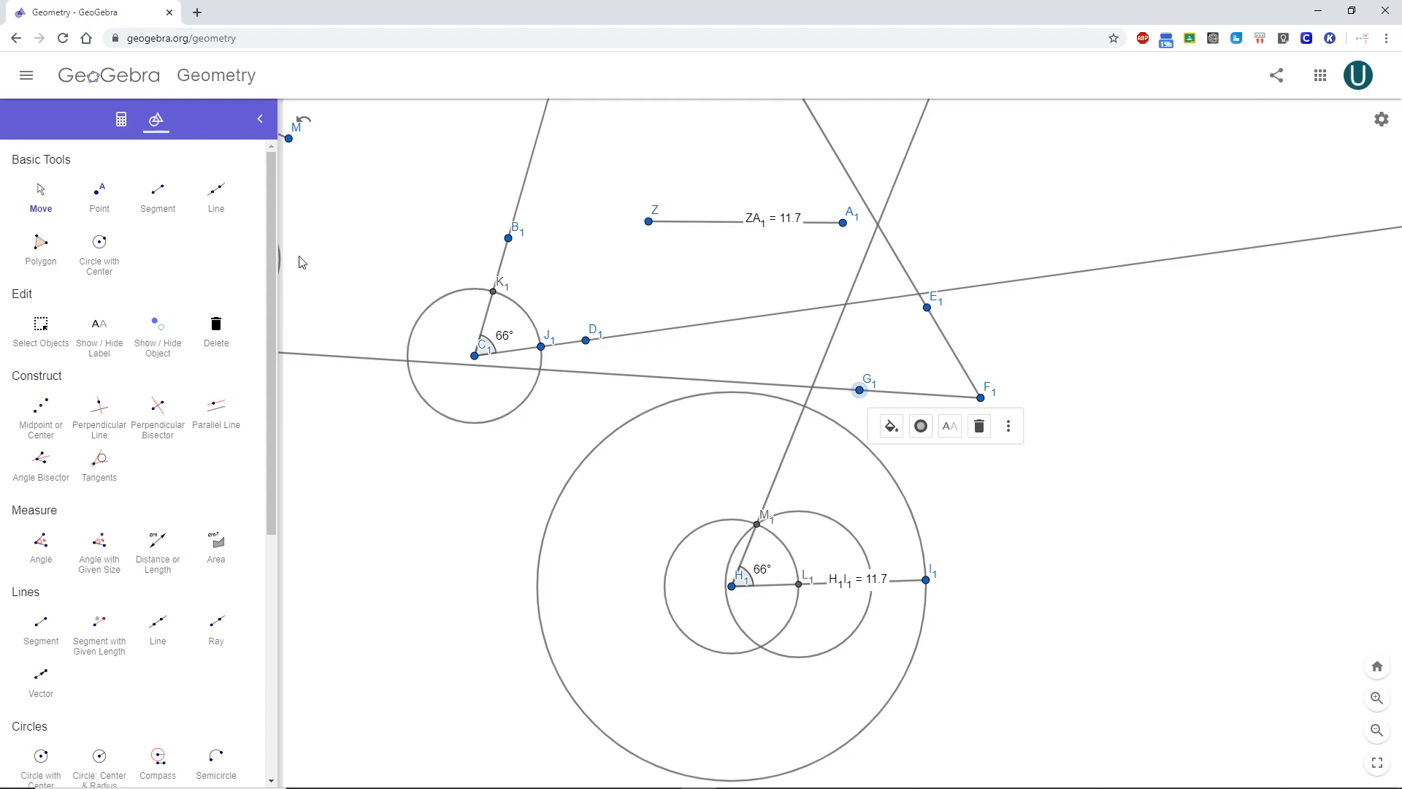
Step: Place a point on the ray between G1 and F1, and draw a compass circle centred at F1 through it
{"action": "left_click", "coordinate": [99, 193]}
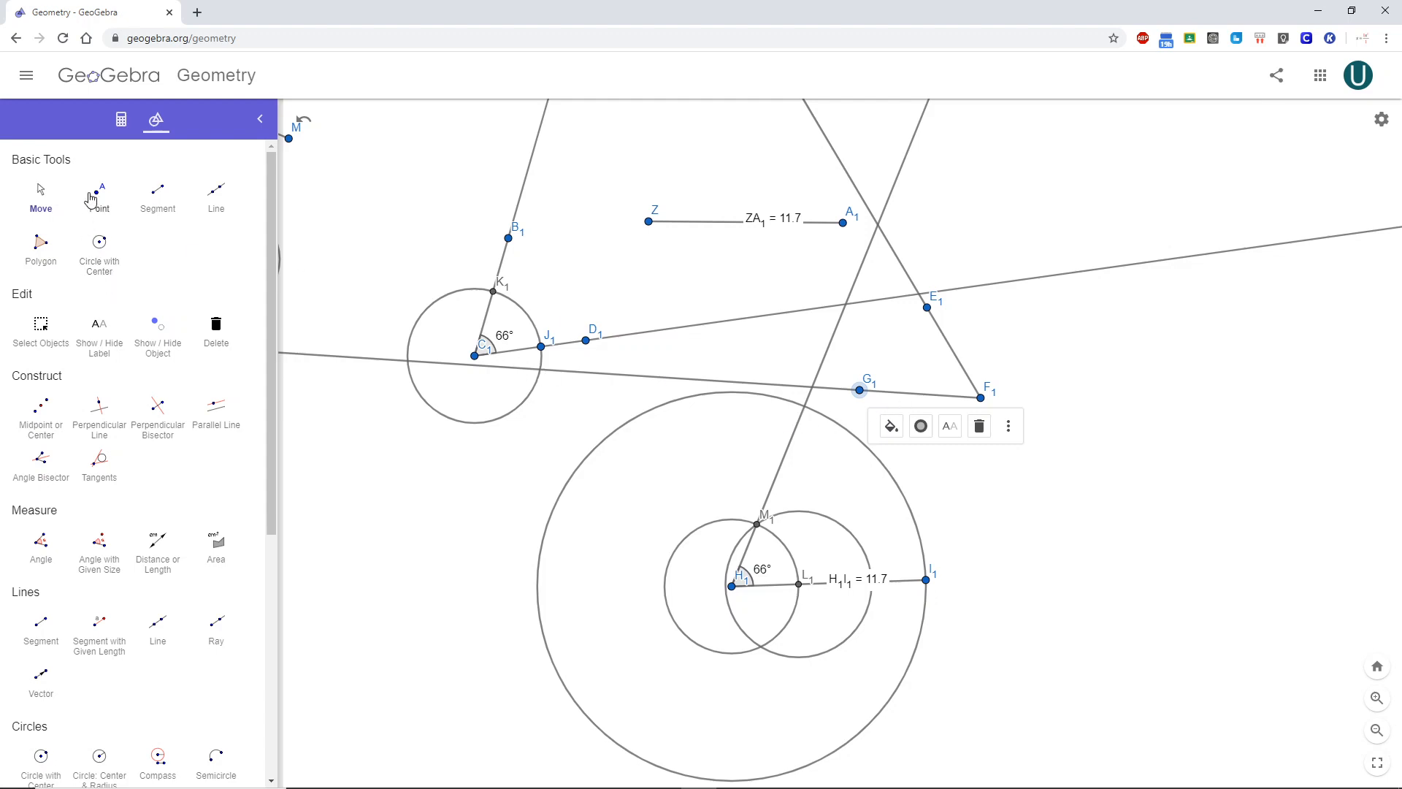
{"action": "left_click", "coordinate": [905, 395]}
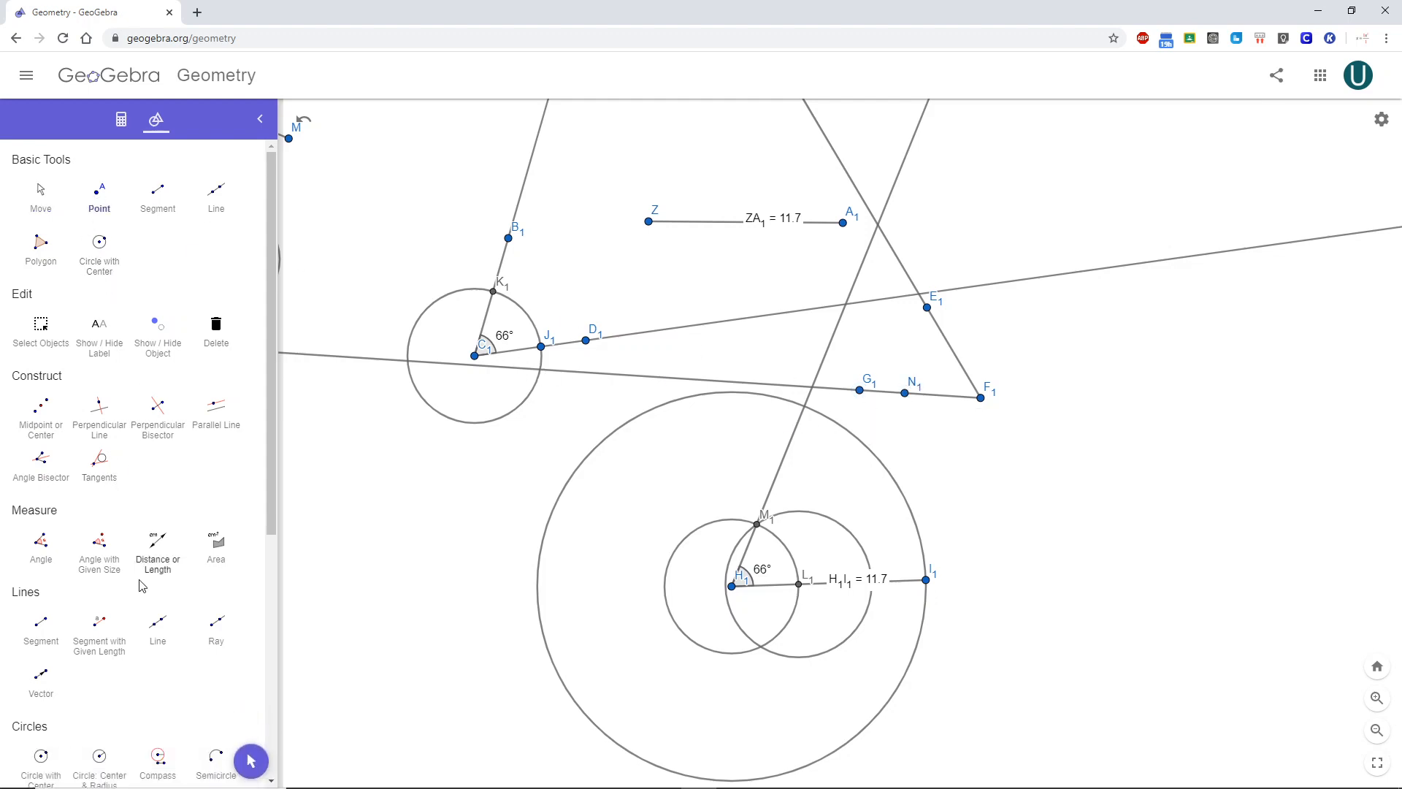
{"action": "scroll", "coordinate": [130, 629], "scroll_direction": "down", "scroll_amount": 2}
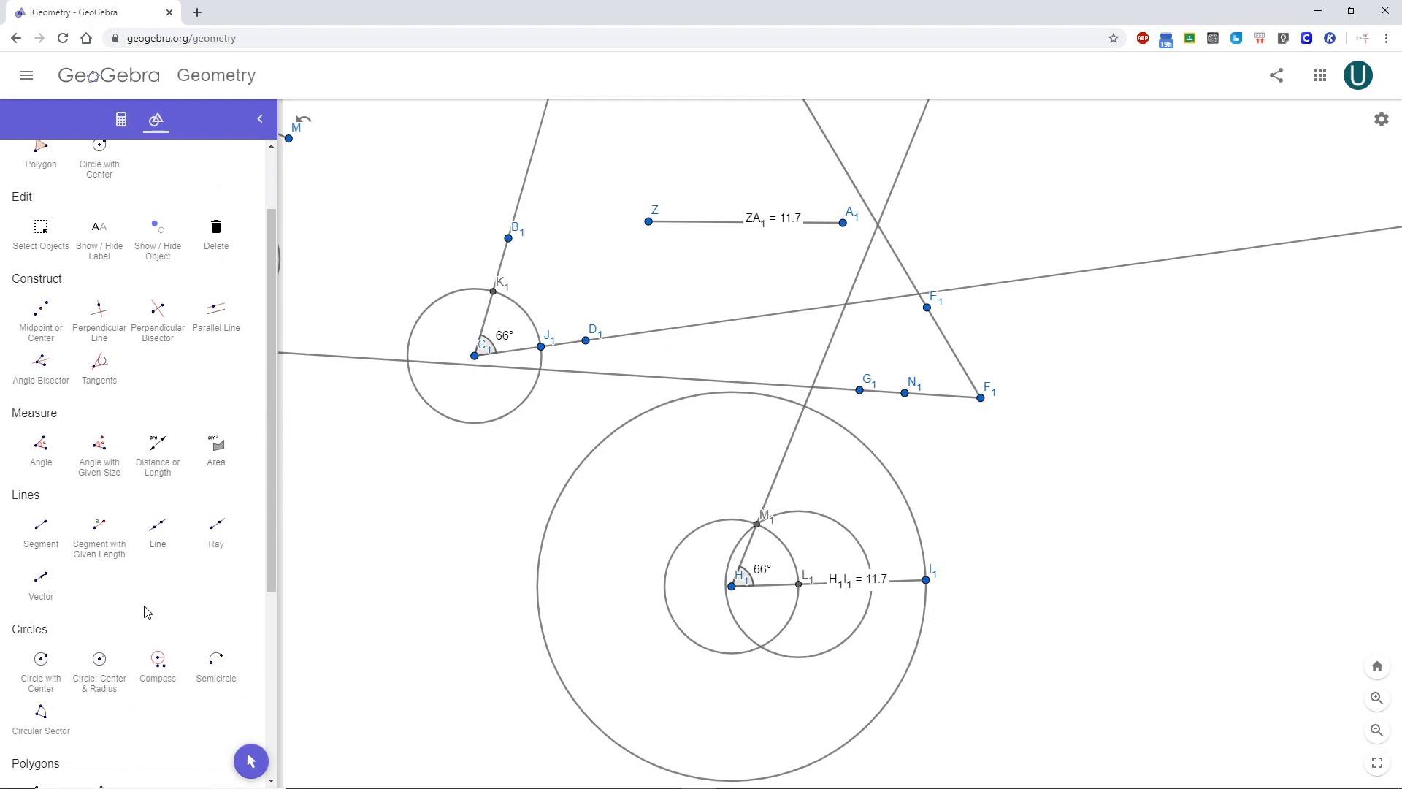
{"action": "left_click", "coordinate": [157, 665]}
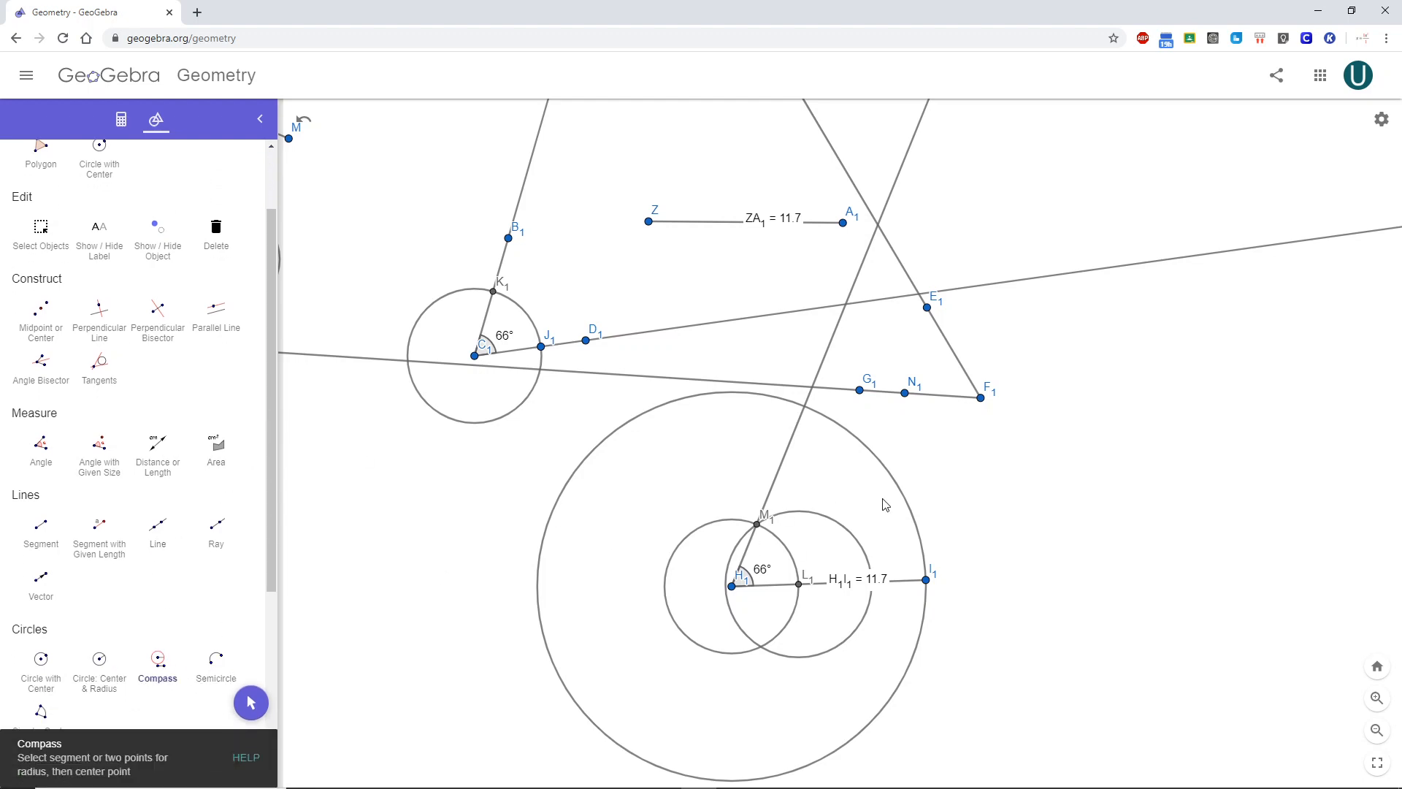
{"action": "left_click", "coordinate": [981, 400]}
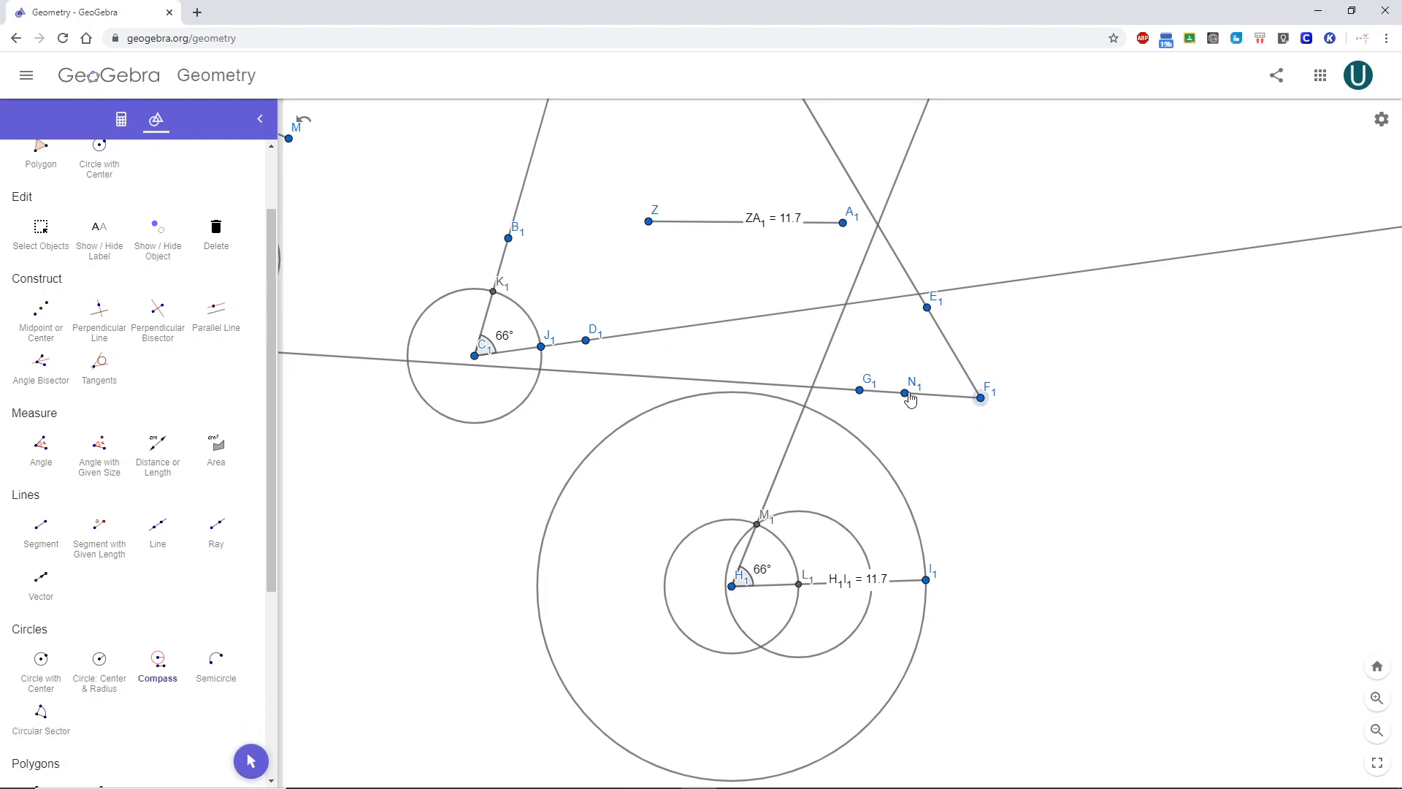
{"action": "left_click", "coordinate": [906, 395]}
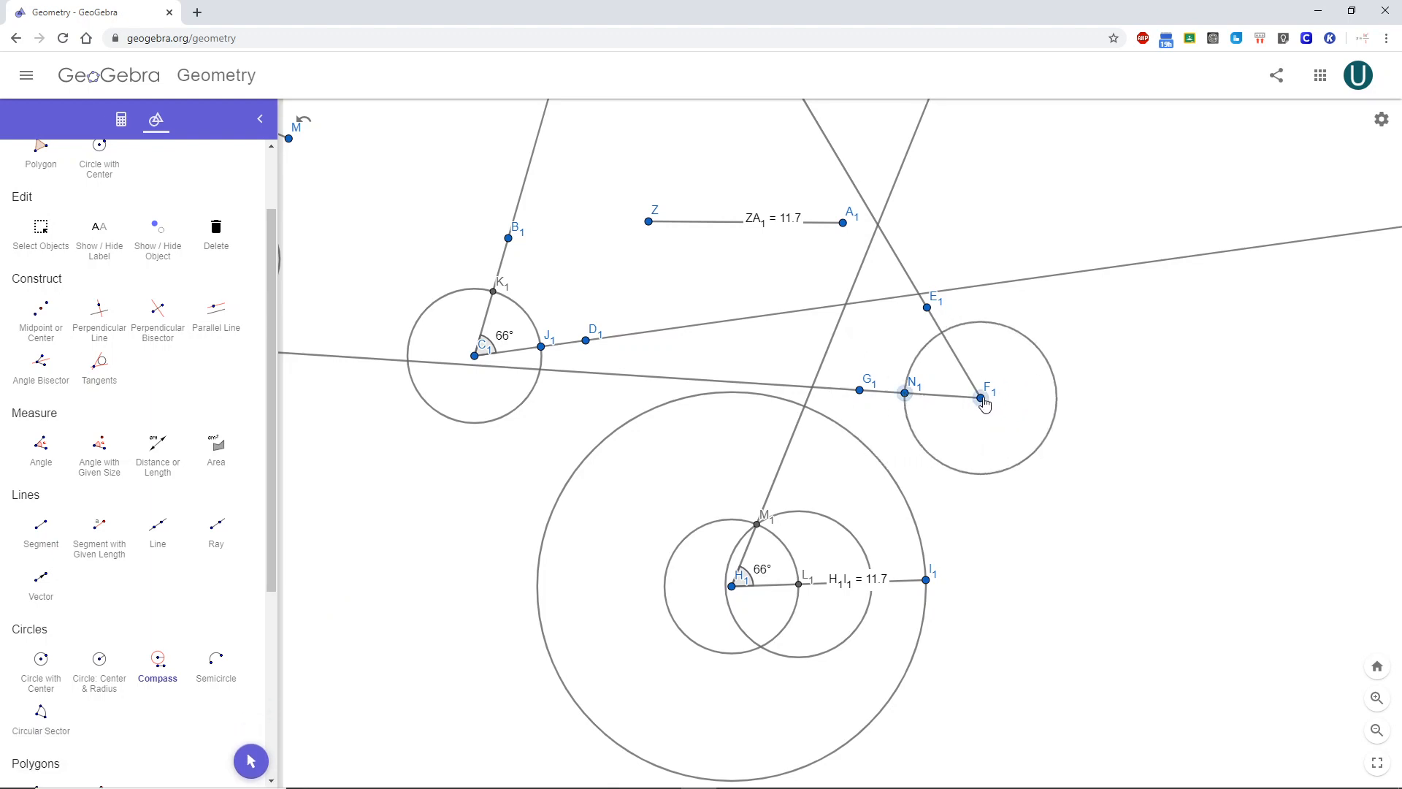
{"action": "left_click", "coordinate": [981, 399]}
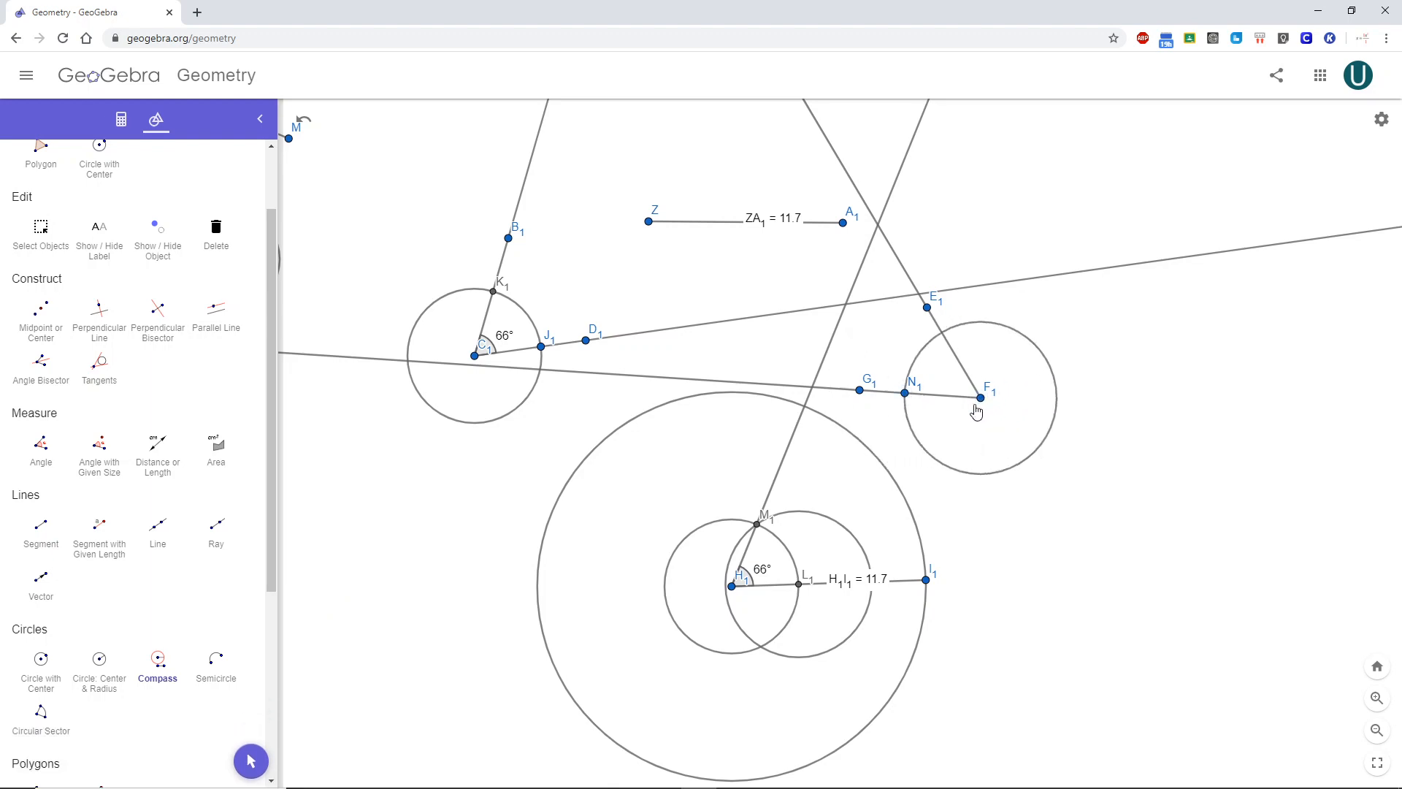
Step: Copy the radius F1N1 with the Compass as a circle centred at I1
{"action": "left_click", "coordinate": [166, 667]}
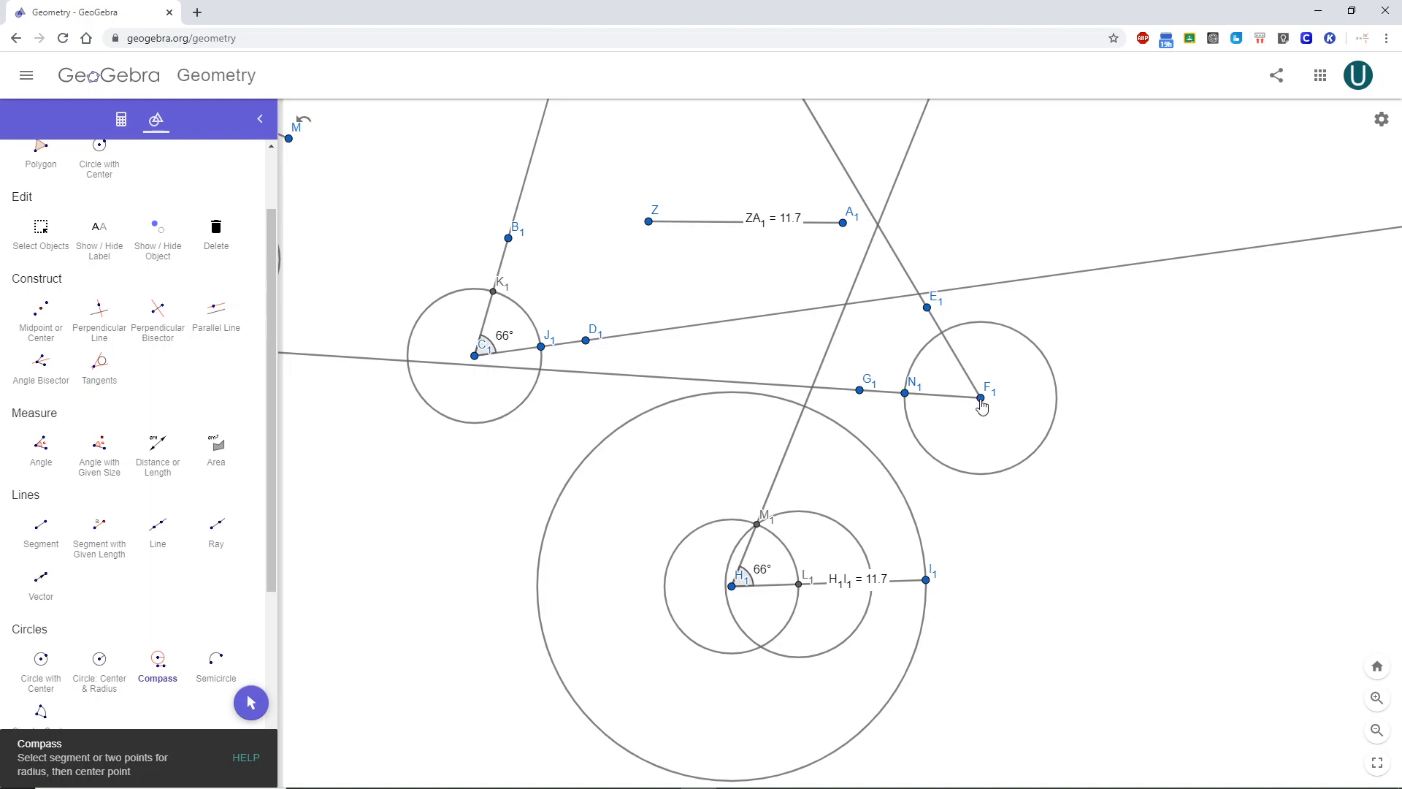
{"action": "left_click", "coordinate": [981, 399]}
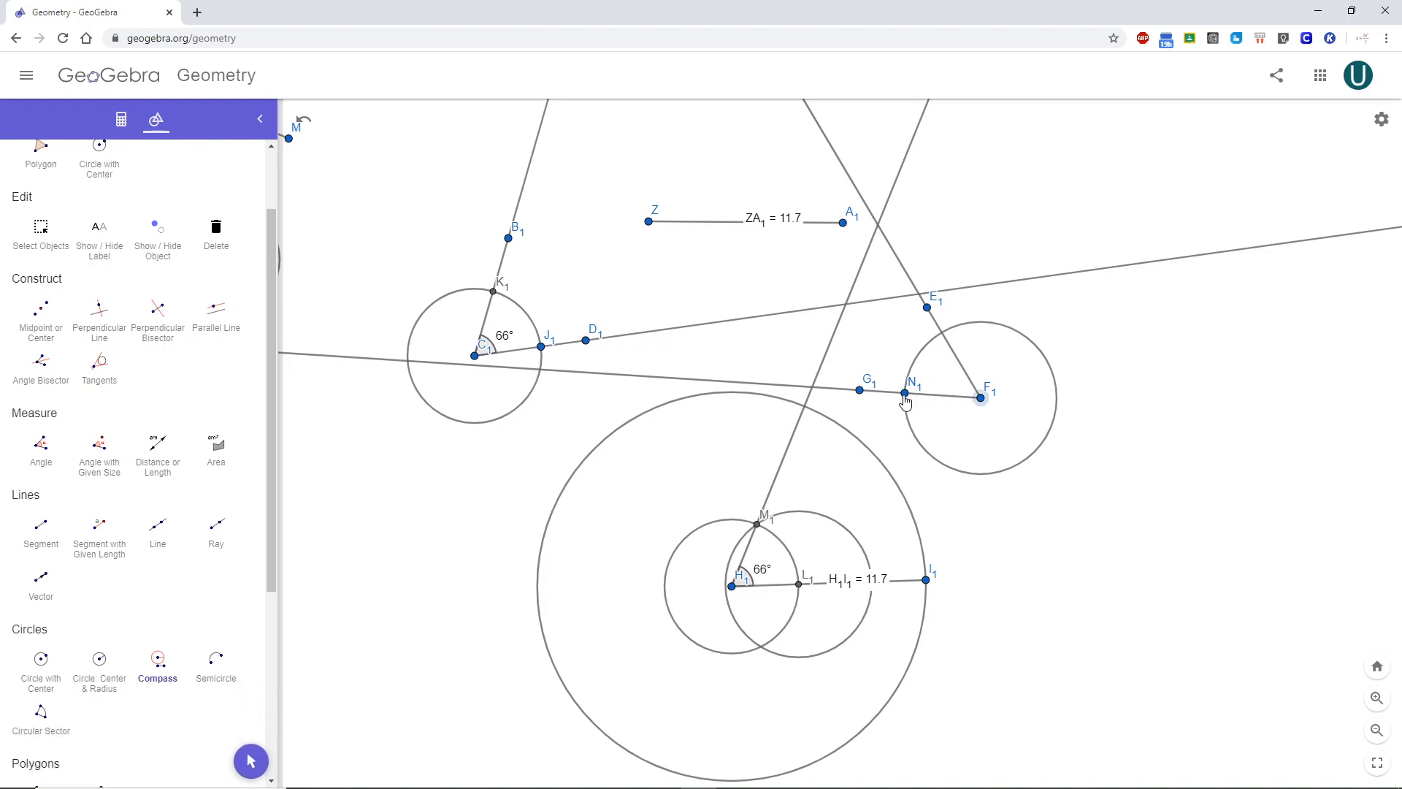
{"action": "left_click", "coordinate": [904, 394]}
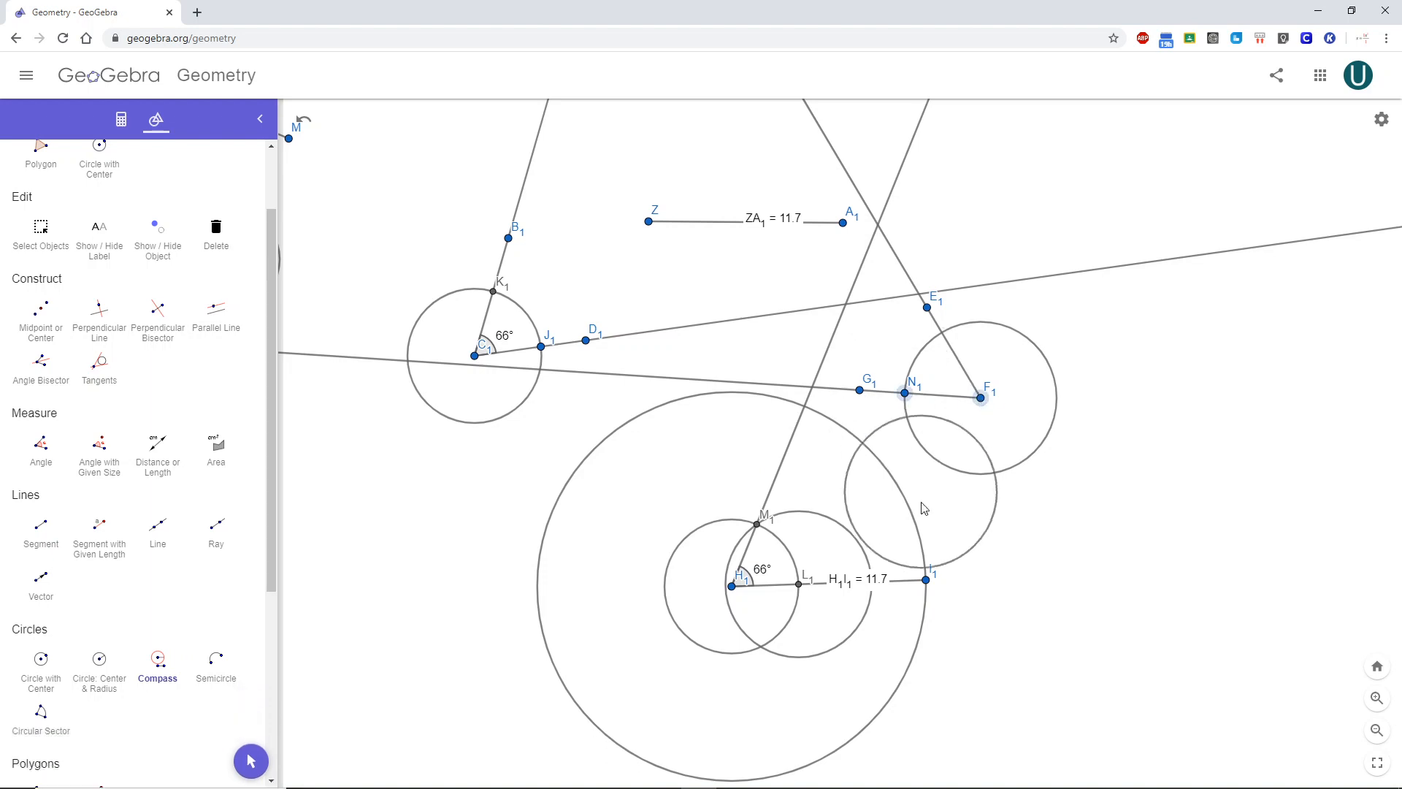
{"action": "left_click", "coordinate": [926, 580]}
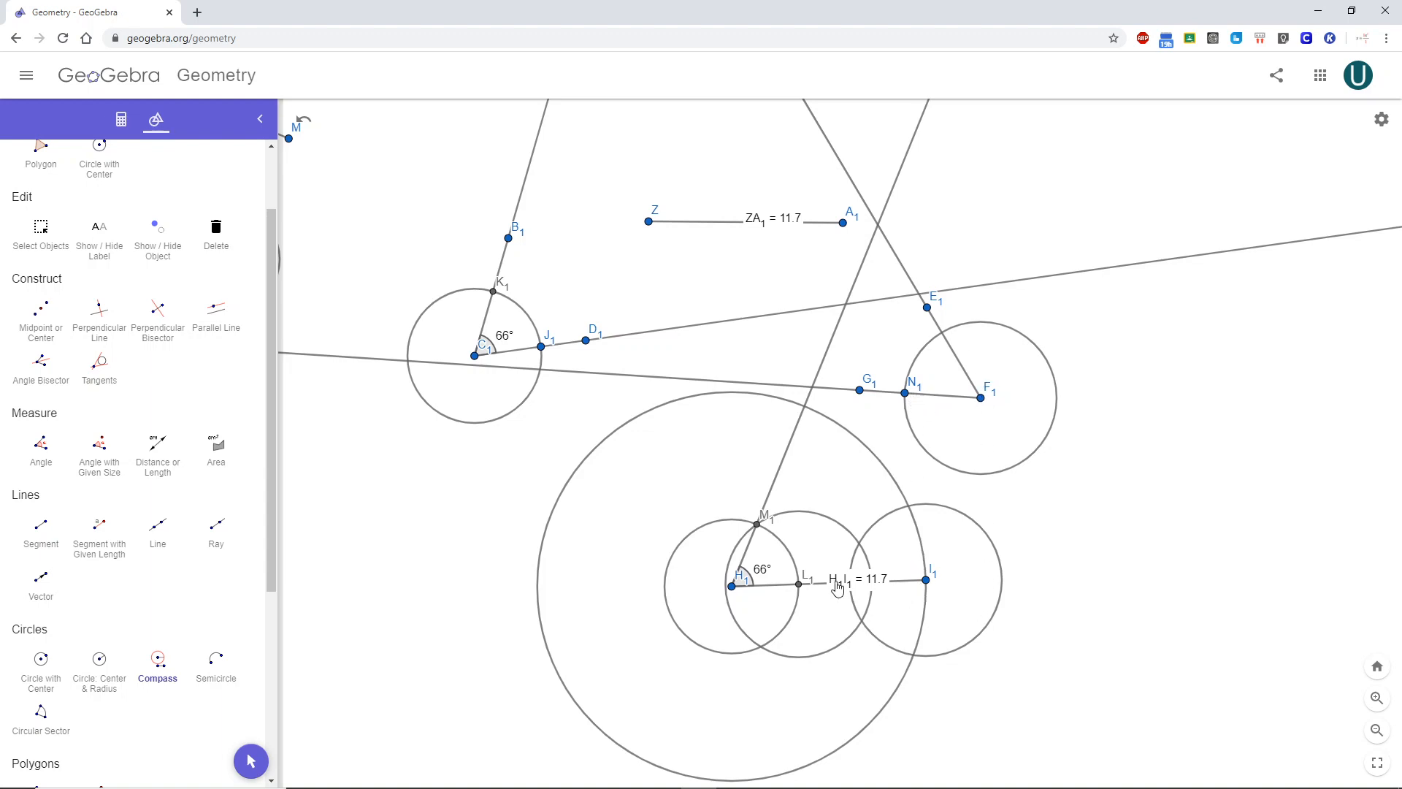
Step: Shift the length label of segment H1I1 below the segment, clear of the circle around I1
{"action": "scroll", "coordinate": [922, 582], "scroll_direction": "up", "scroll_amount": 2}
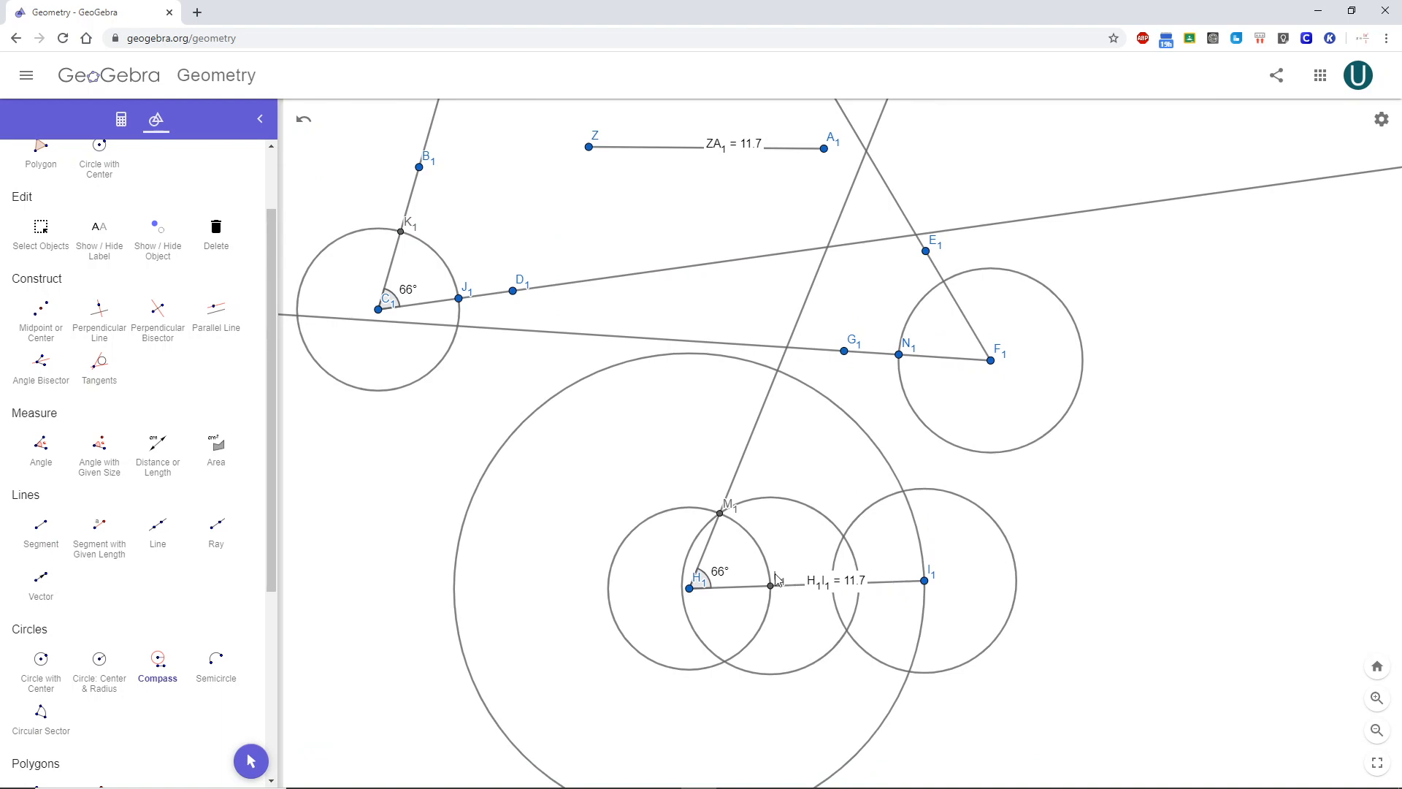
{"action": "scroll", "coordinate": [143, 248], "scroll_direction": "up", "scroll_amount": 3}
{"action": "key", "text": "Escape"}
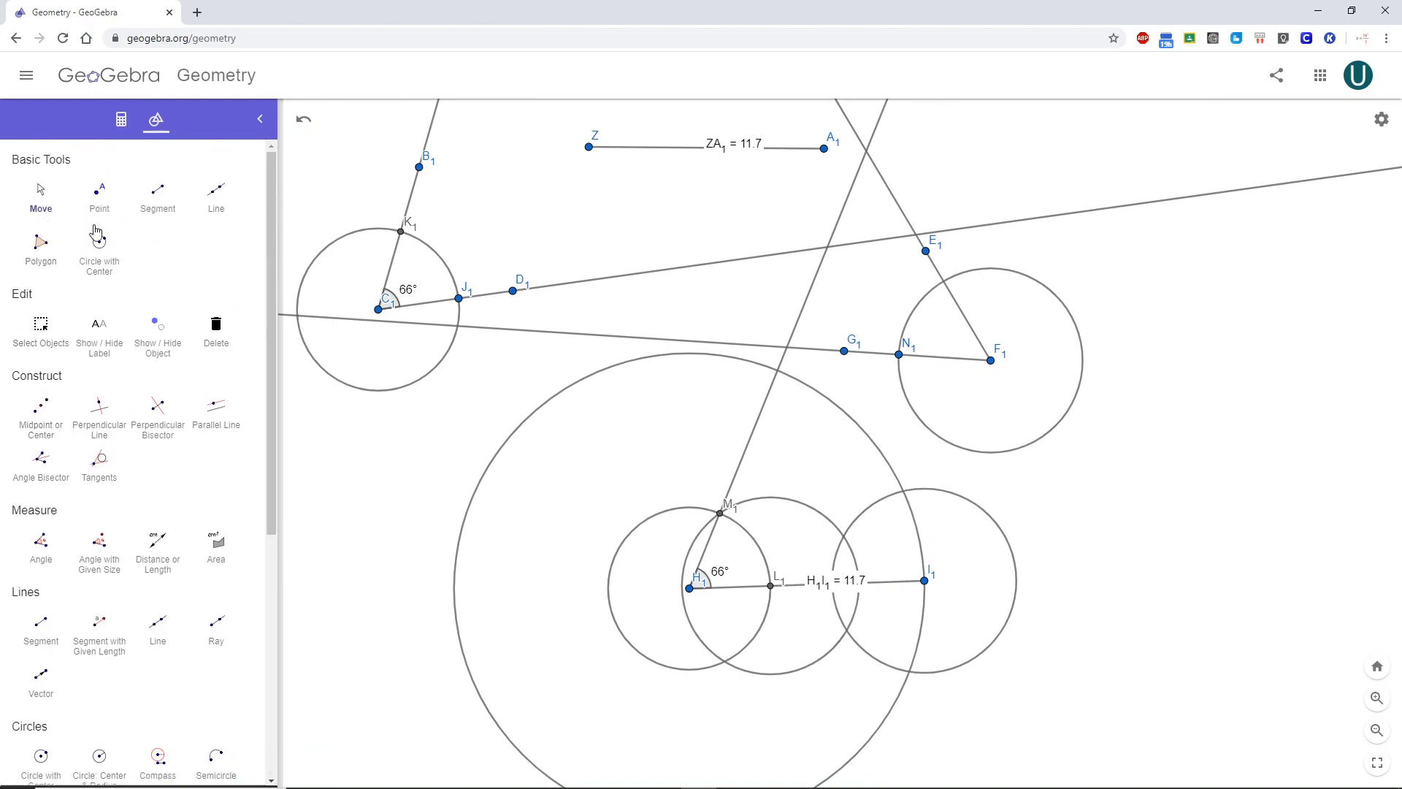
{"action": "left_click_drag", "start_coordinate": [848, 588], "coordinate": [803, 609]}
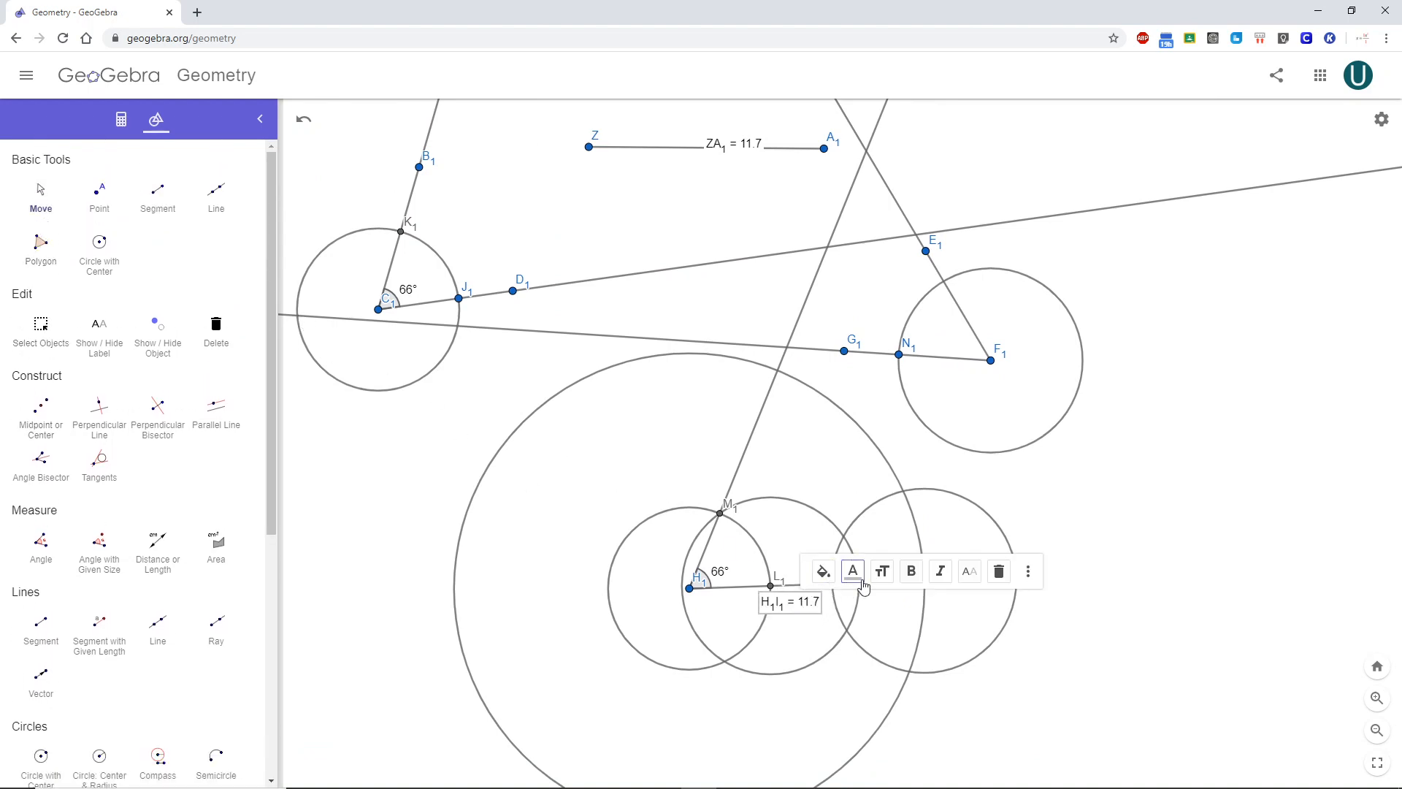
{"action": "left_click", "coordinate": [1188, 618]}
Step: Mark where the circle around I1 crosses segment H1I1 and where the circle around F1 crosses ray F1E1
{"action": "left_click", "coordinate": [99, 194]}
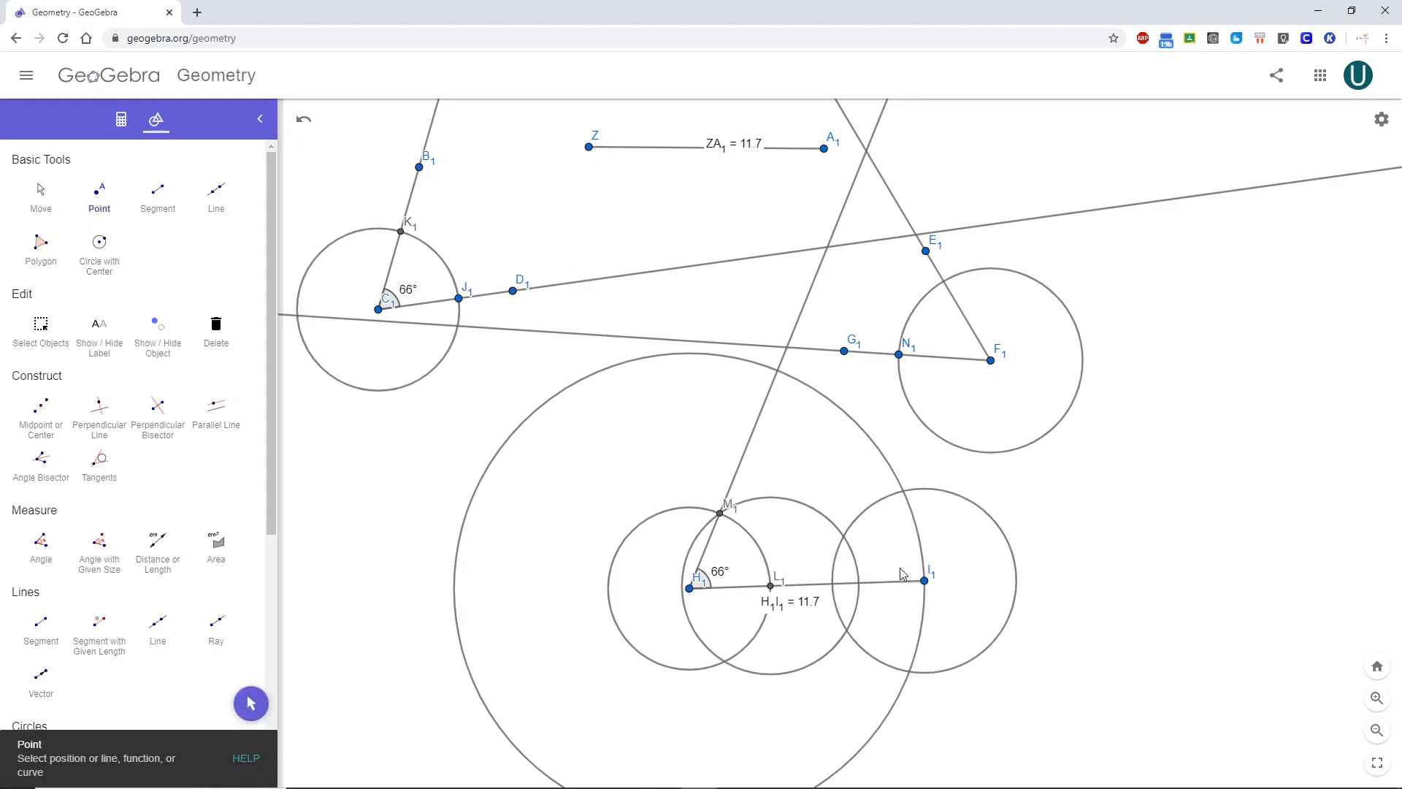
{"action": "left_click", "coordinate": [832, 584]}
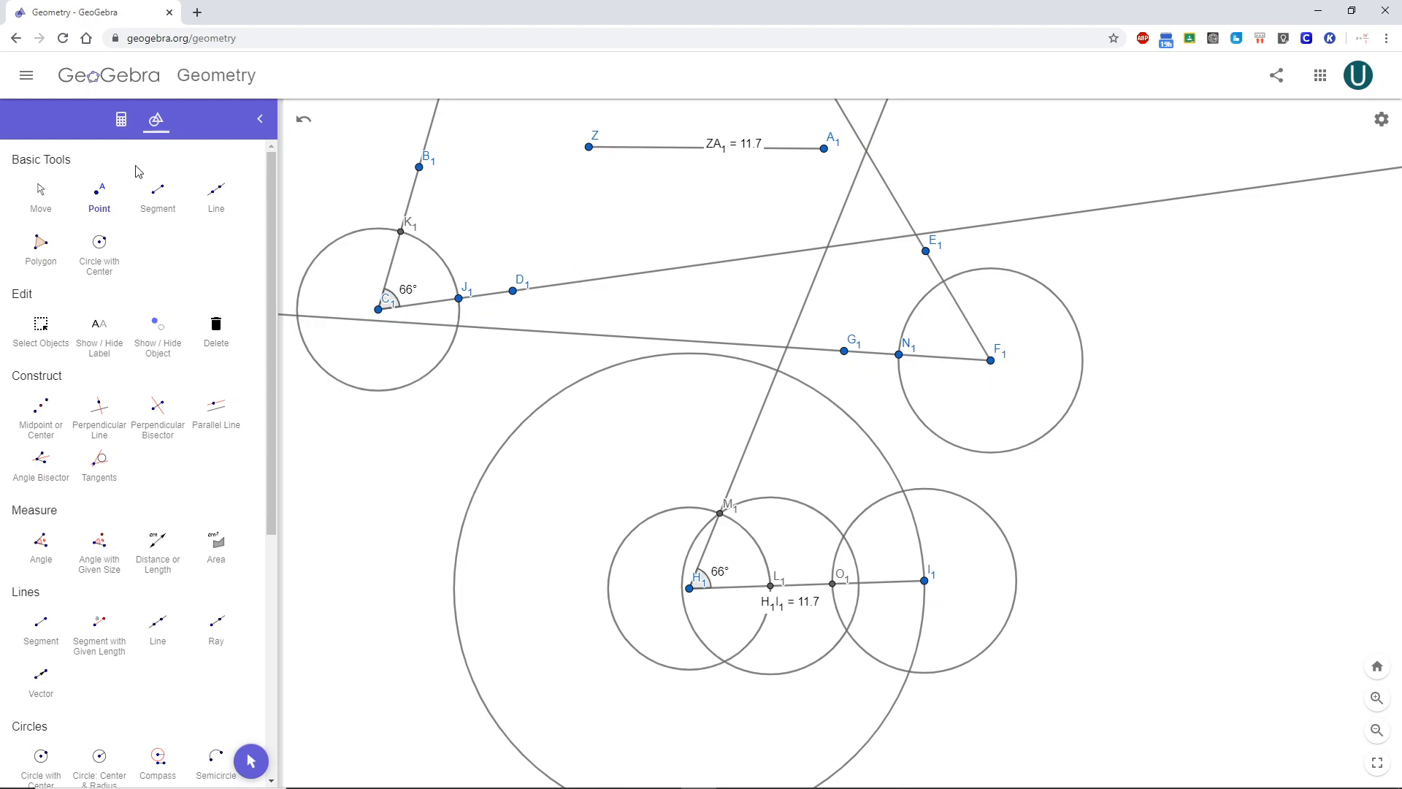
{"action": "left_click", "coordinate": [101, 196]}
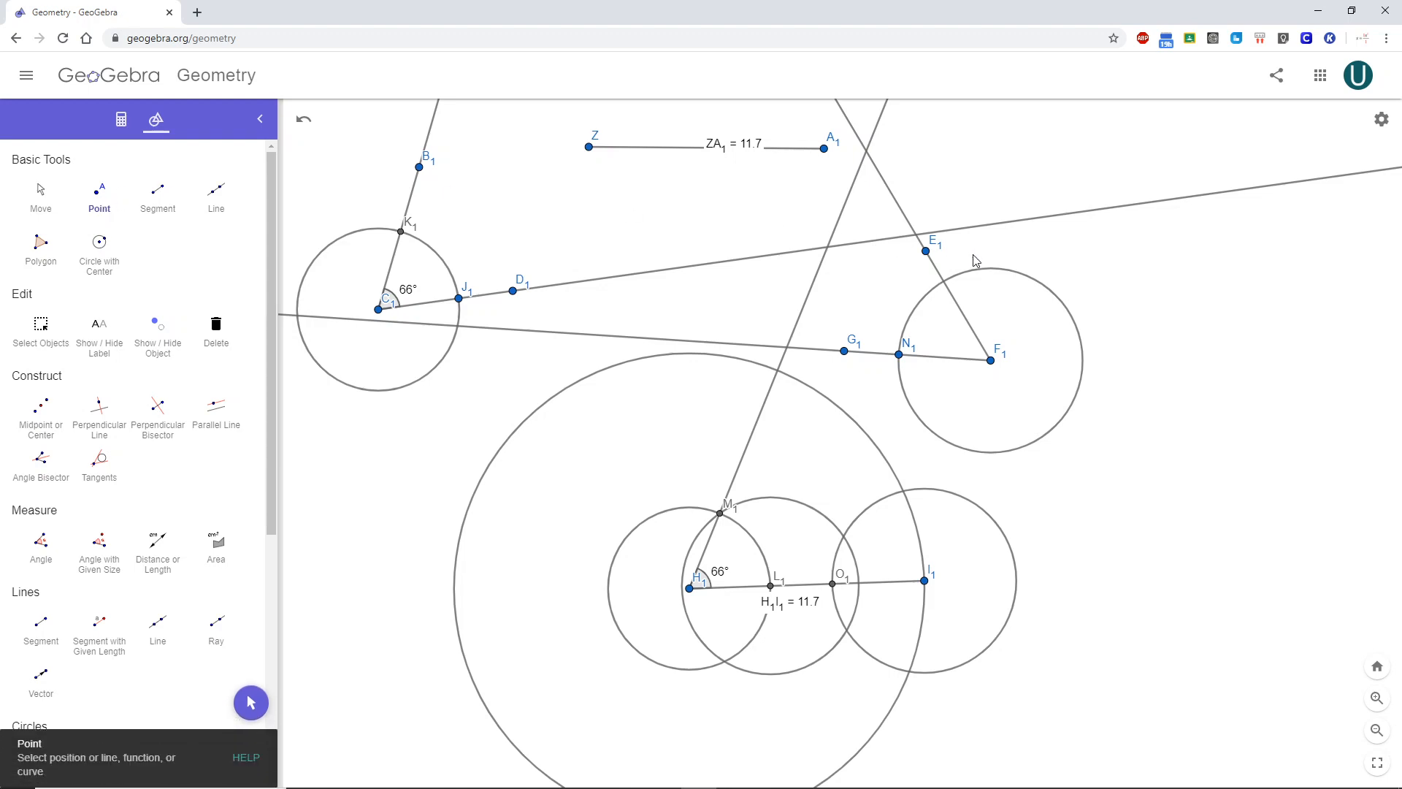
{"action": "left_click", "coordinate": [944, 283]}
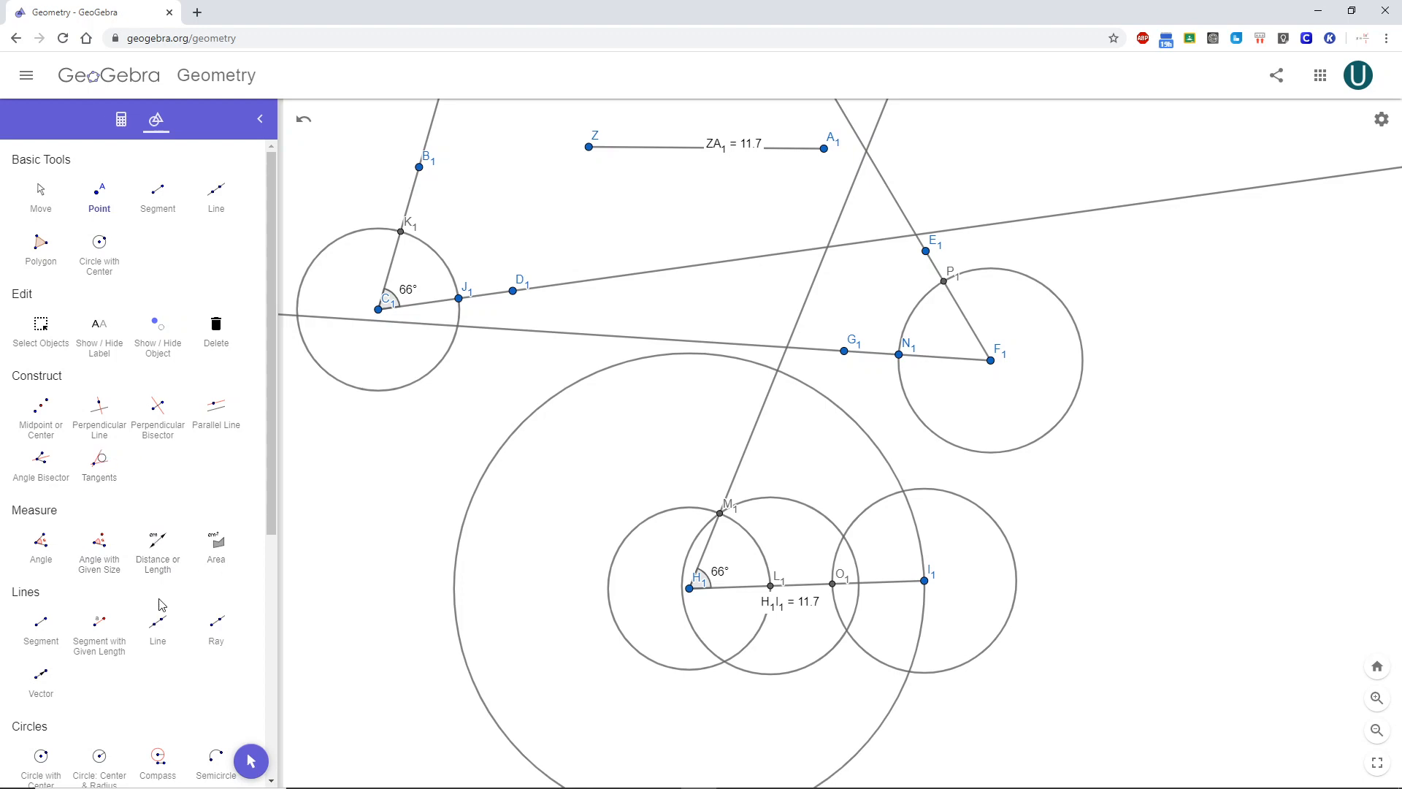
Step: Draw a compass circle with radius N1P1 centred at O1
{"action": "scroll", "coordinate": [158, 649], "scroll_direction": "down", "scroll_amount": 1}
{"action": "left_click", "coordinate": [158, 708]}
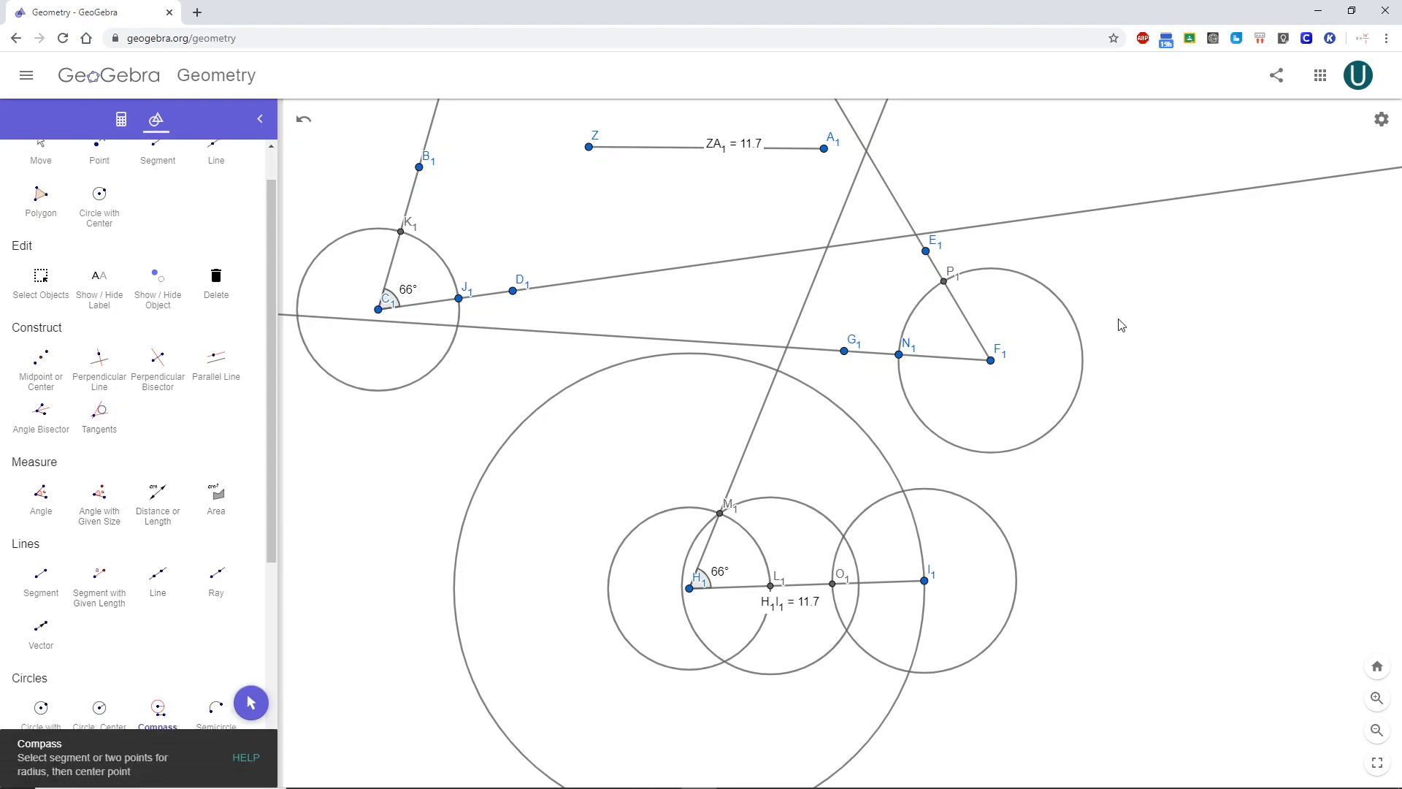
{"action": "left_click", "coordinate": [898, 355]}
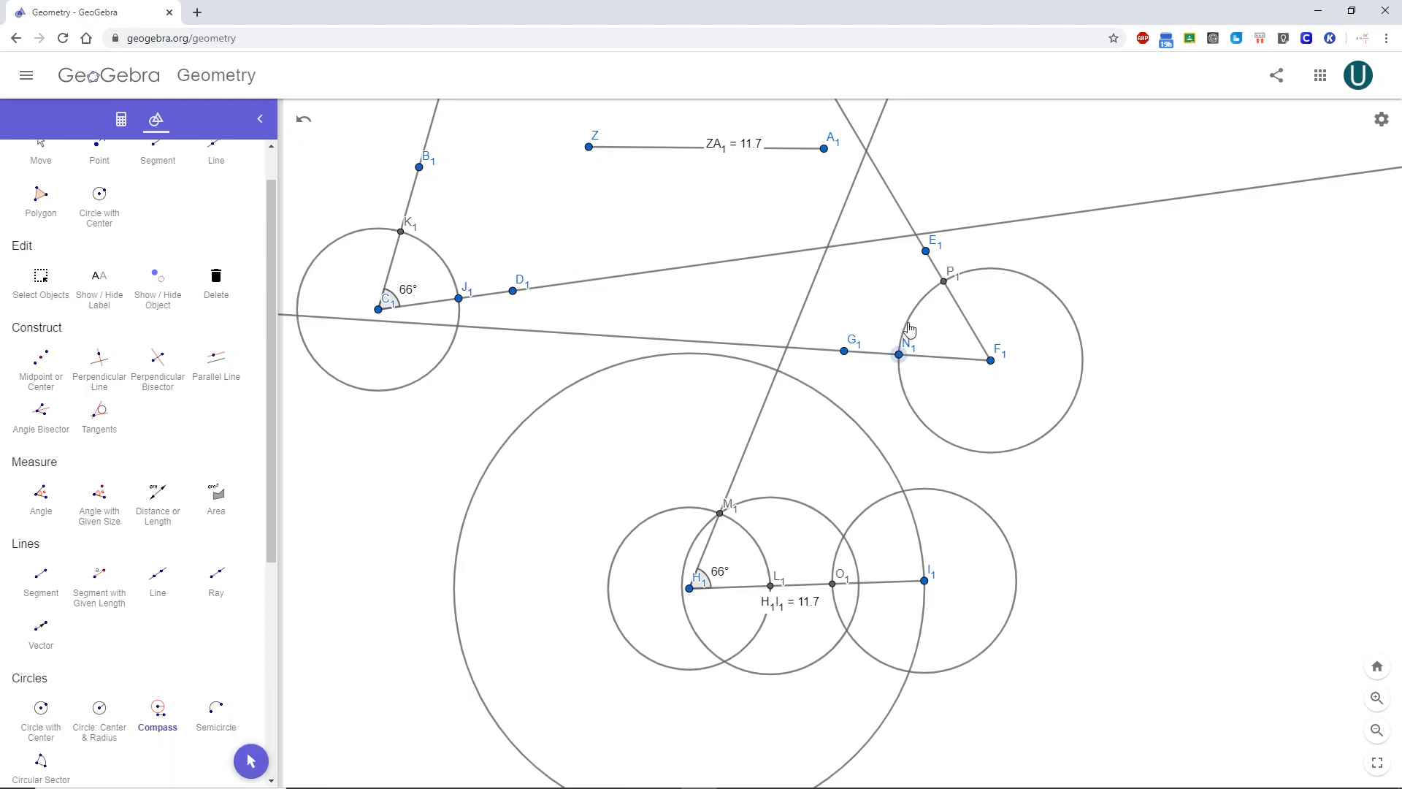
{"action": "left_click", "coordinate": [944, 283]}
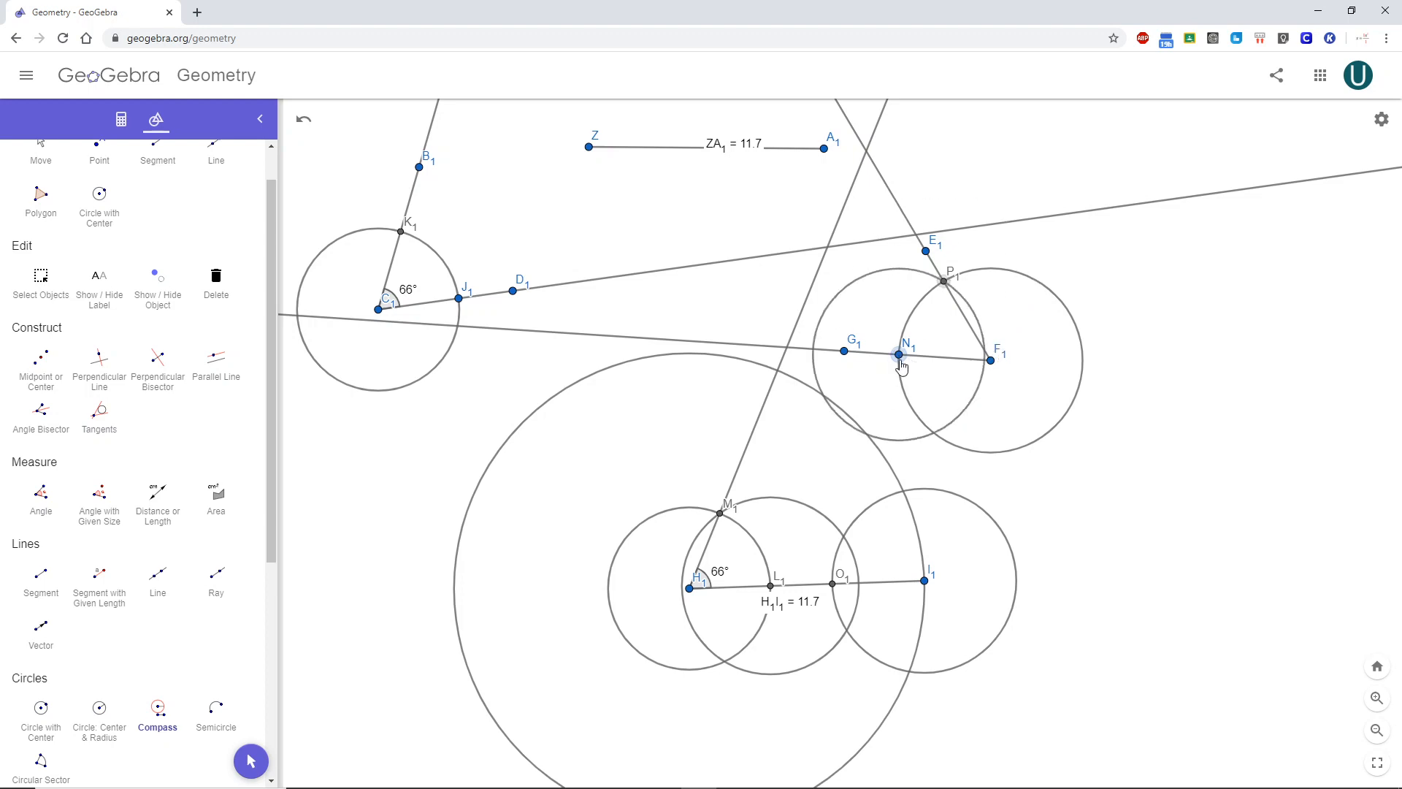
{"action": "left_click", "coordinate": [832, 585]}
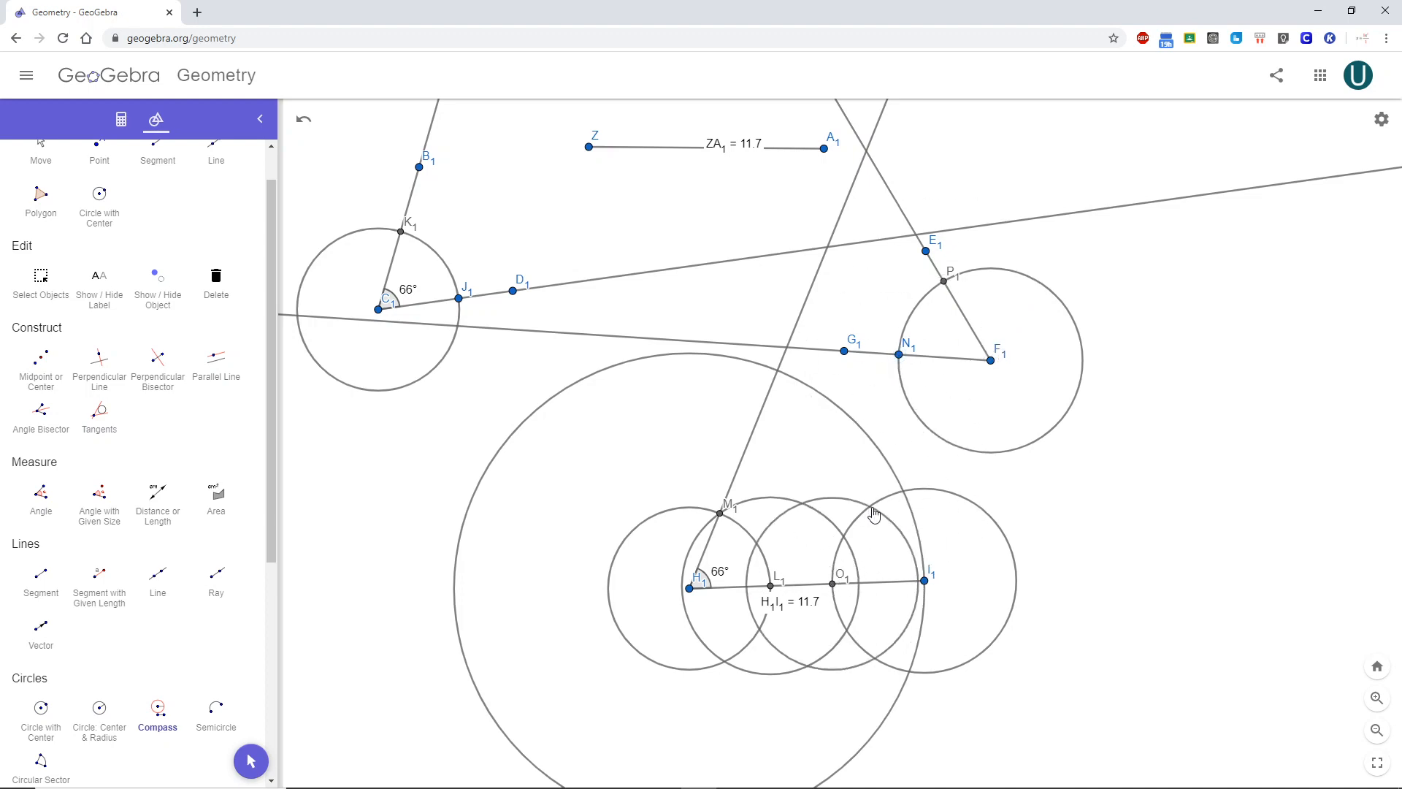
Step: Mark the intersection of the circles around O1 and I1 above segment H1I1, and draw a ray from I1 through it
{"action": "scroll", "coordinate": [68, 229], "scroll_direction": "up", "scroll_amount": 1}
{"action": "left_click", "coordinate": [100, 194]}
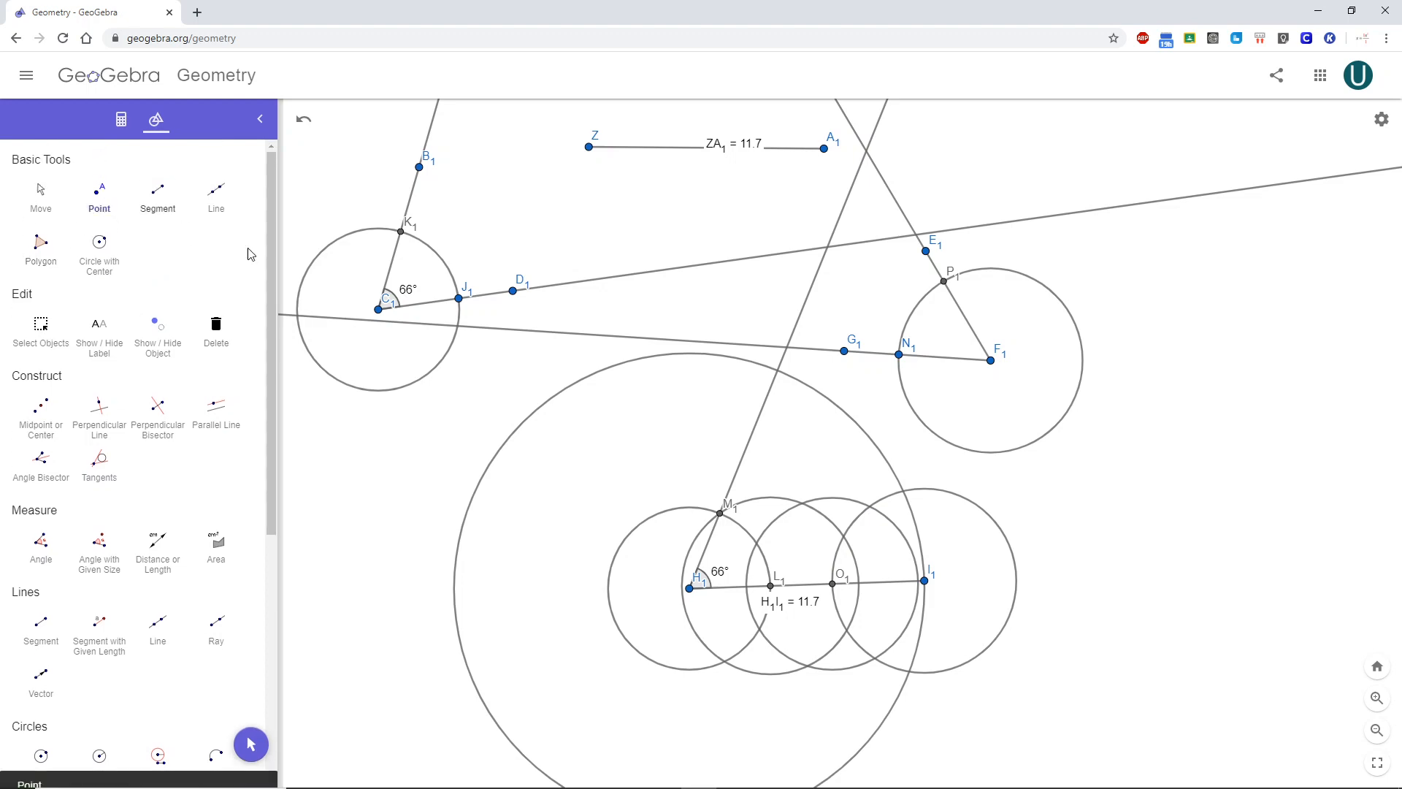
{"action": "left_click", "coordinate": [870, 507]}
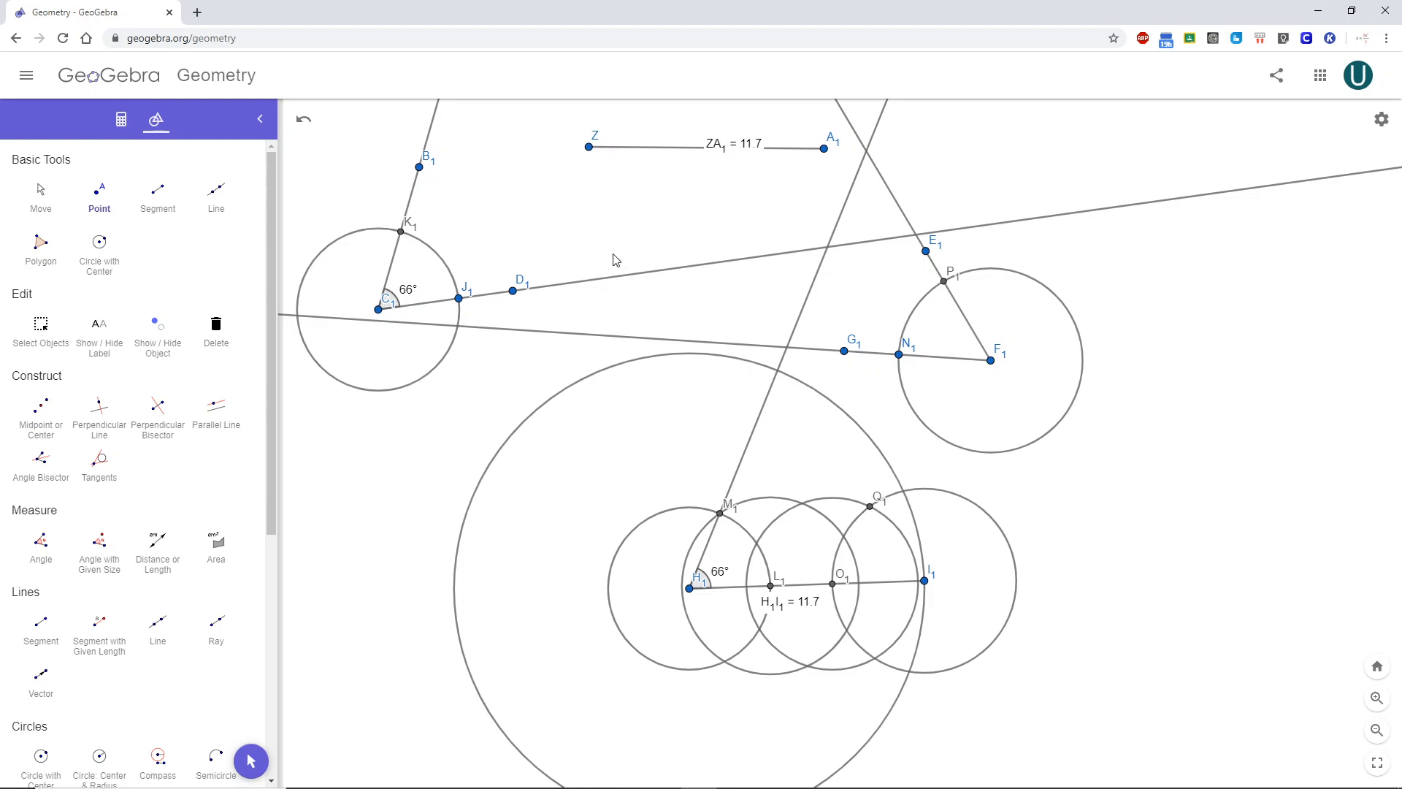
{"action": "left_click", "coordinate": [216, 627]}
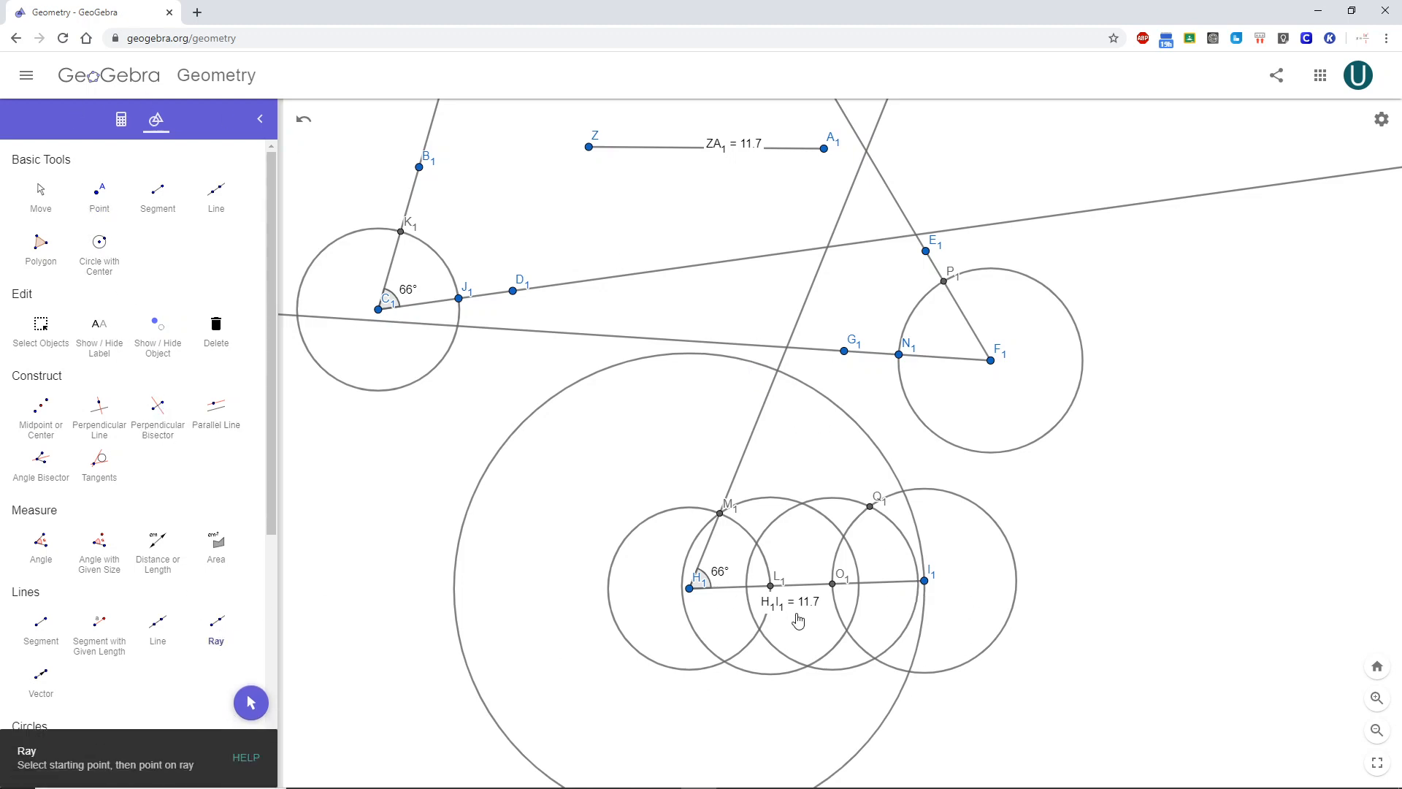
{"action": "left_click", "coordinate": [925, 581]}
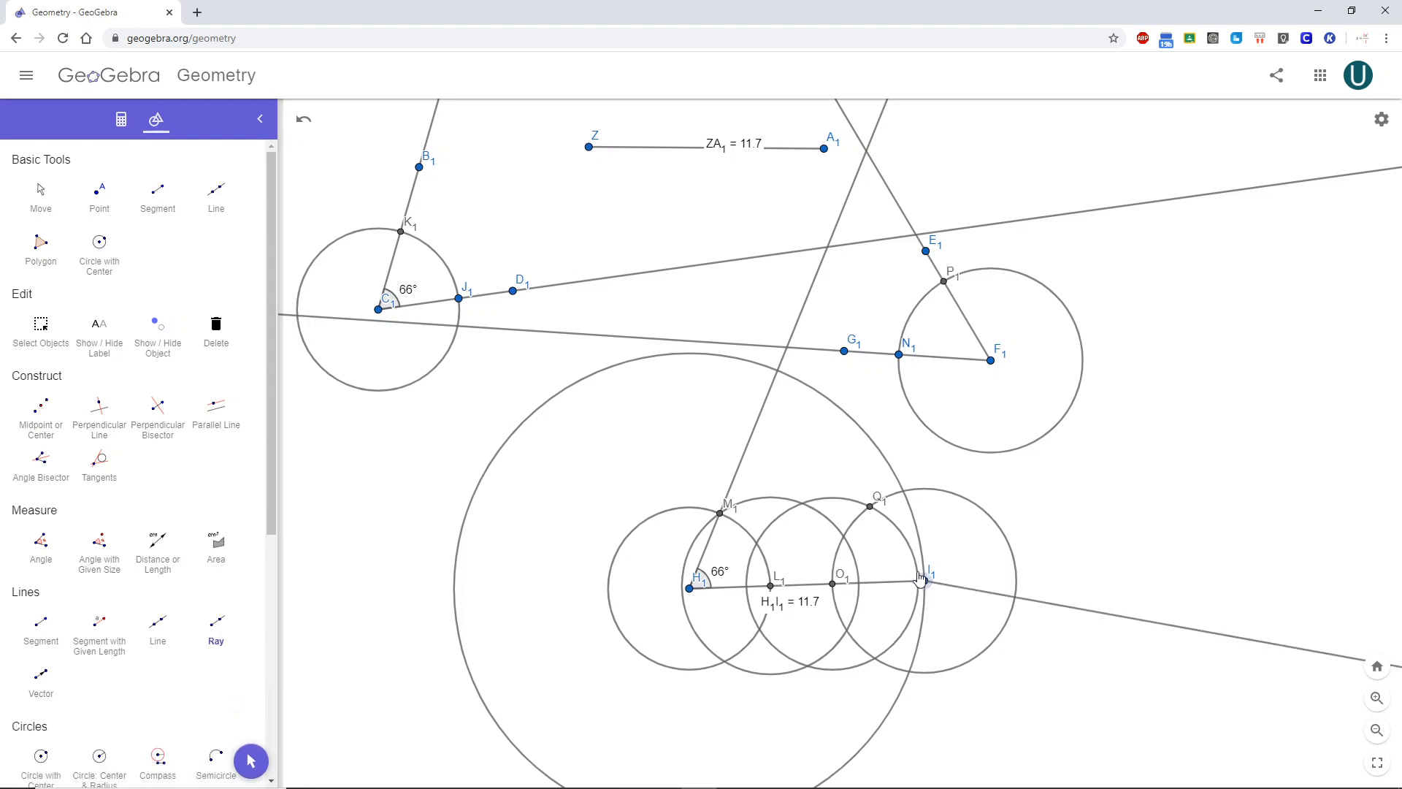
{"action": "left_click", "coordinate": [870, 508]}
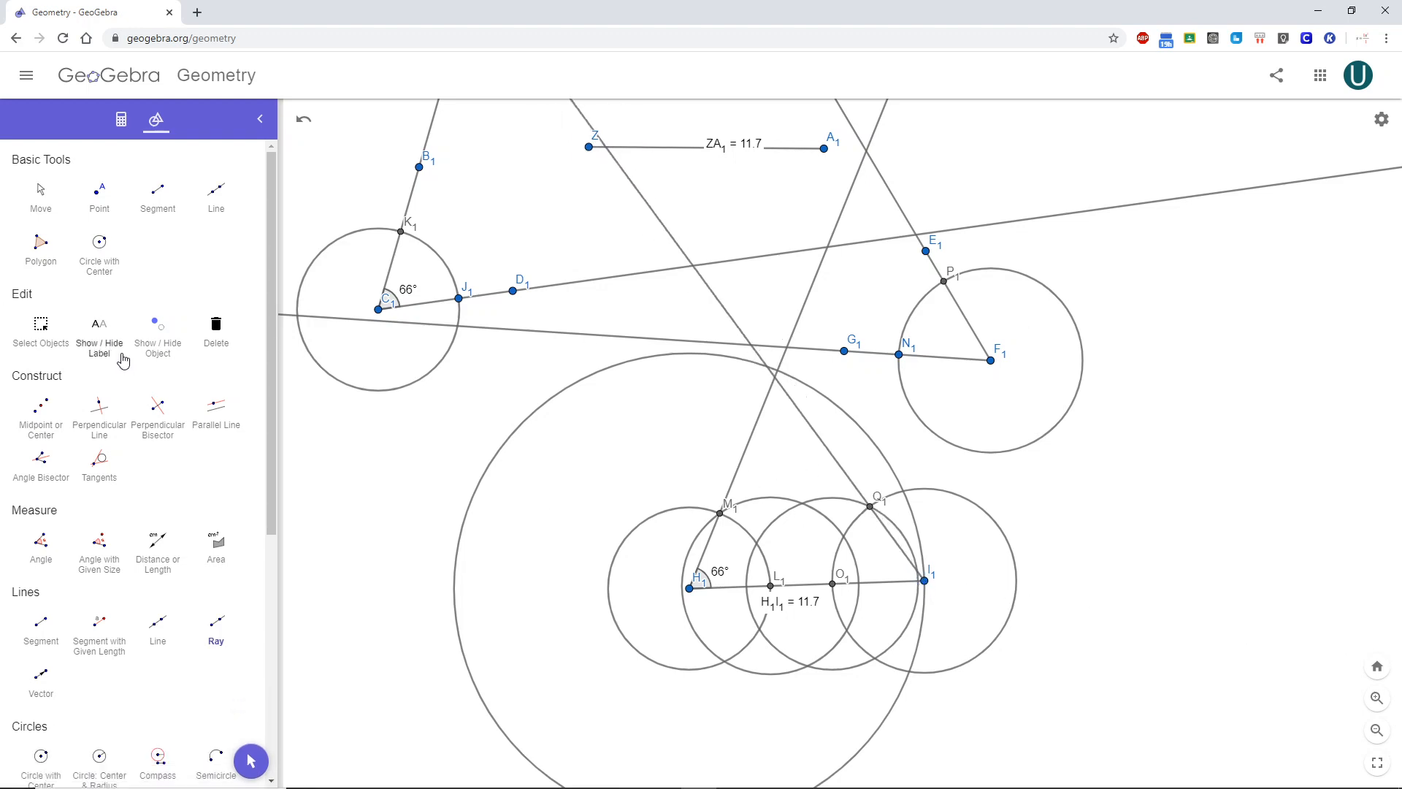
Step: Measure the second given angle E1F1N1 and its copy Q1I1O1
{"action": "left_click", "coordinate": [60, 561]}
{"action": "left_click", "coordinate": [925, 251]}
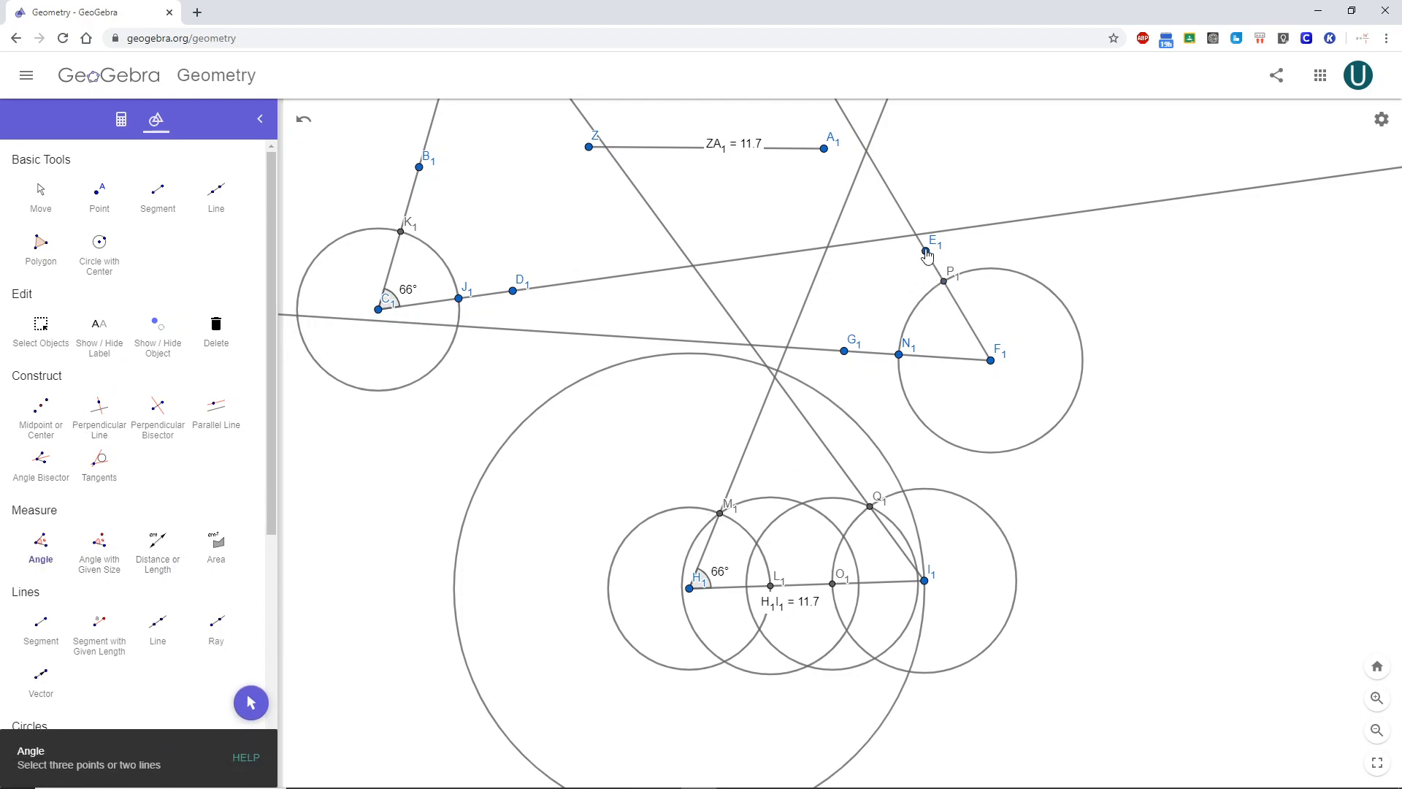
{"action": "left_click", "coordinate": [991, 362]}
{"action": "left_click", "coordinate": [899, 355]}
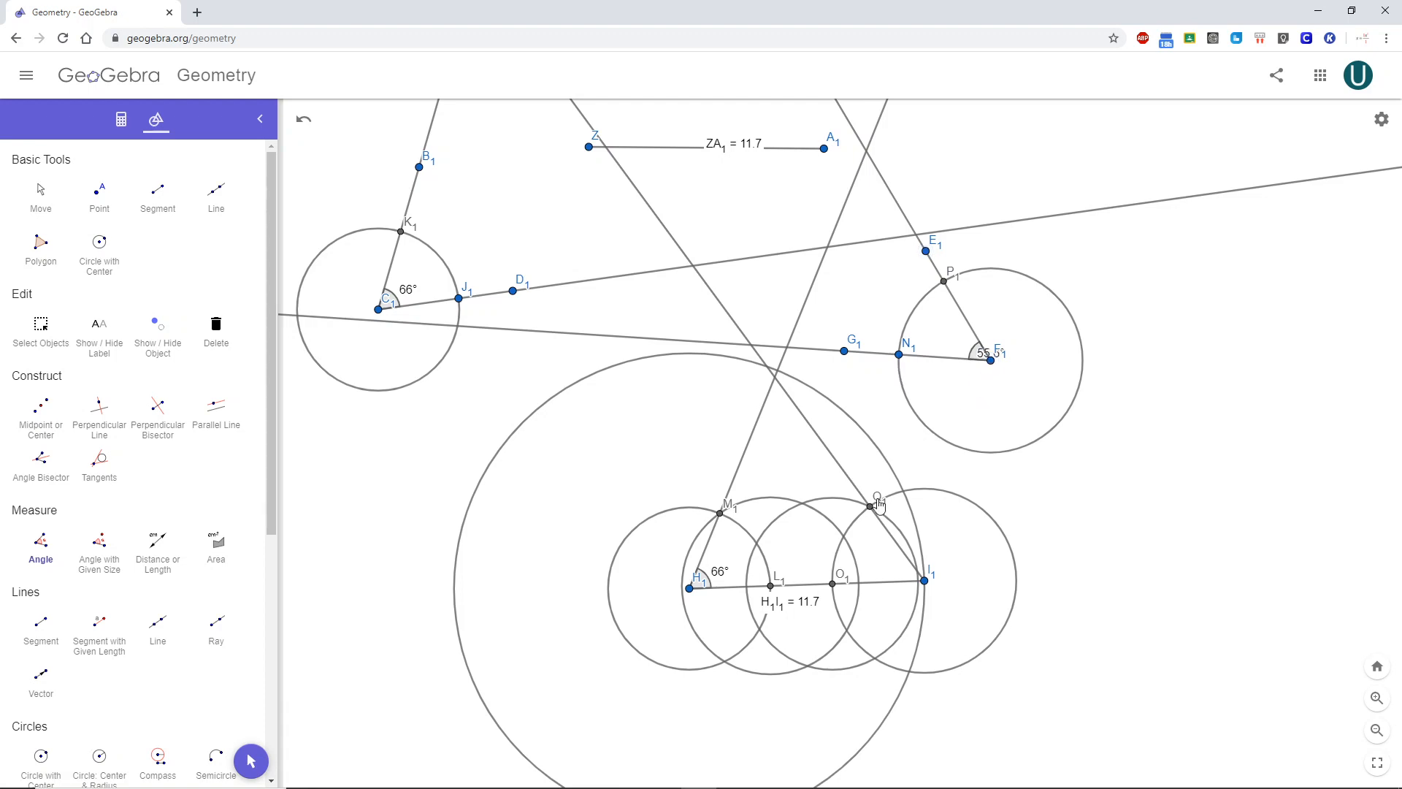
{"action": "left_click", "coordinate": [924, 582]}
{"action": "left_click", "coordinate": [833, 585]}
Step: Shift the value labels of the angles at F1 and I1 clear of their vertices
{"action": "left_click", "coordinate": [42, 192]}
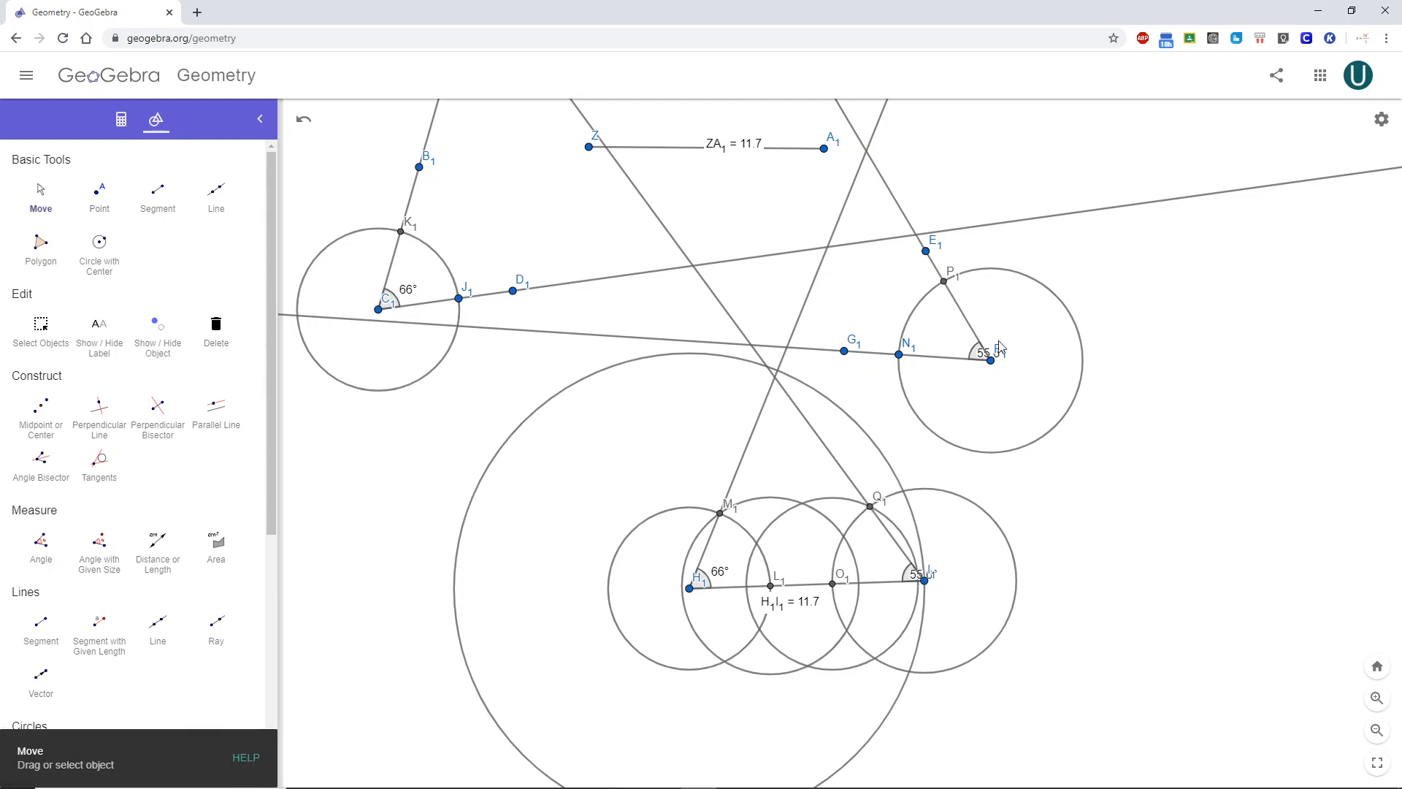
{"action": "left_click_drag", "start_coordinate": [1000, 347], "coordinate": [964, 333]}
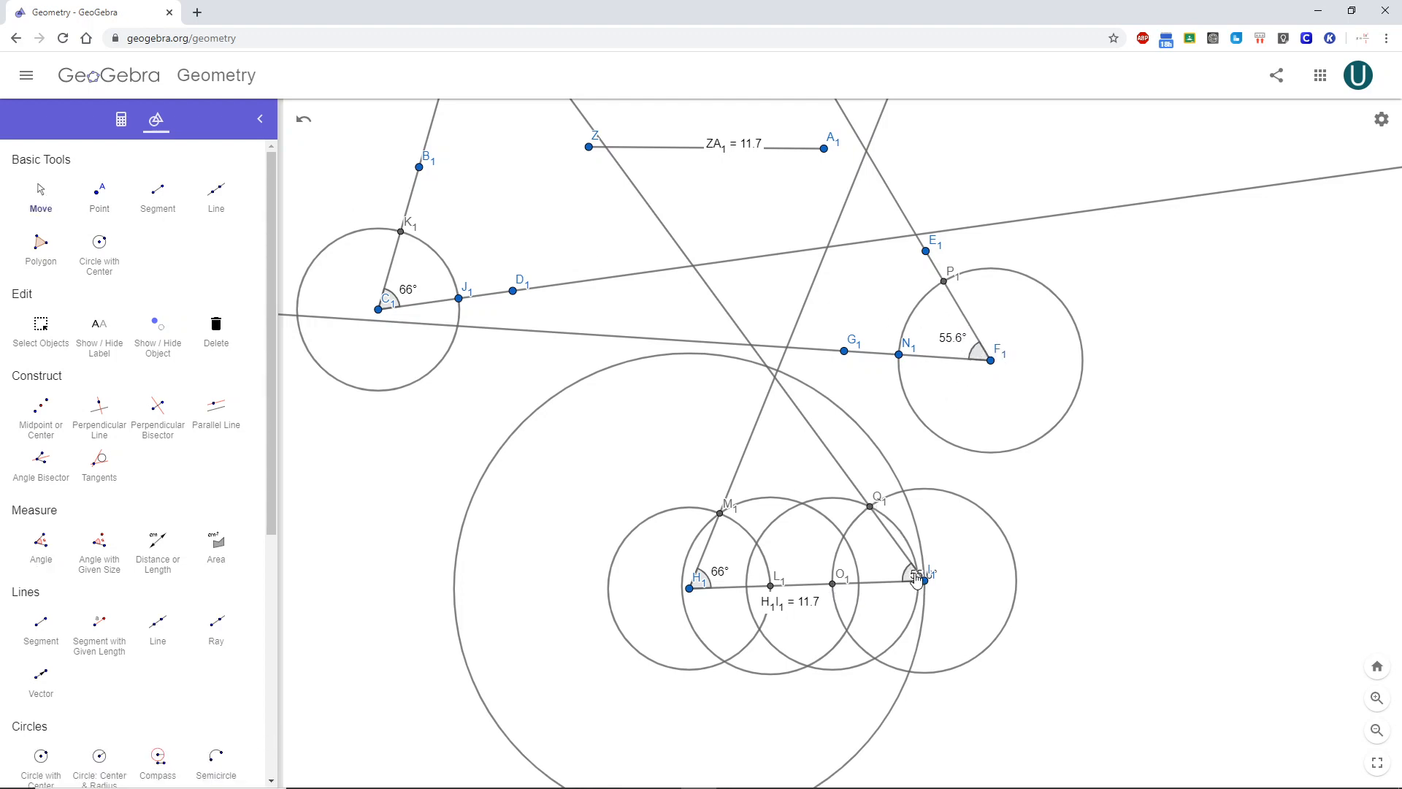
{"action": "left_click_drag", "start_coordinate": [917, 581], "coordinate": [859, 548]}
Step: Mark the triangle's third vertex where the rays from H1 and I1 intersect
{"action": "left_click", "coordinate": [99, 195]}
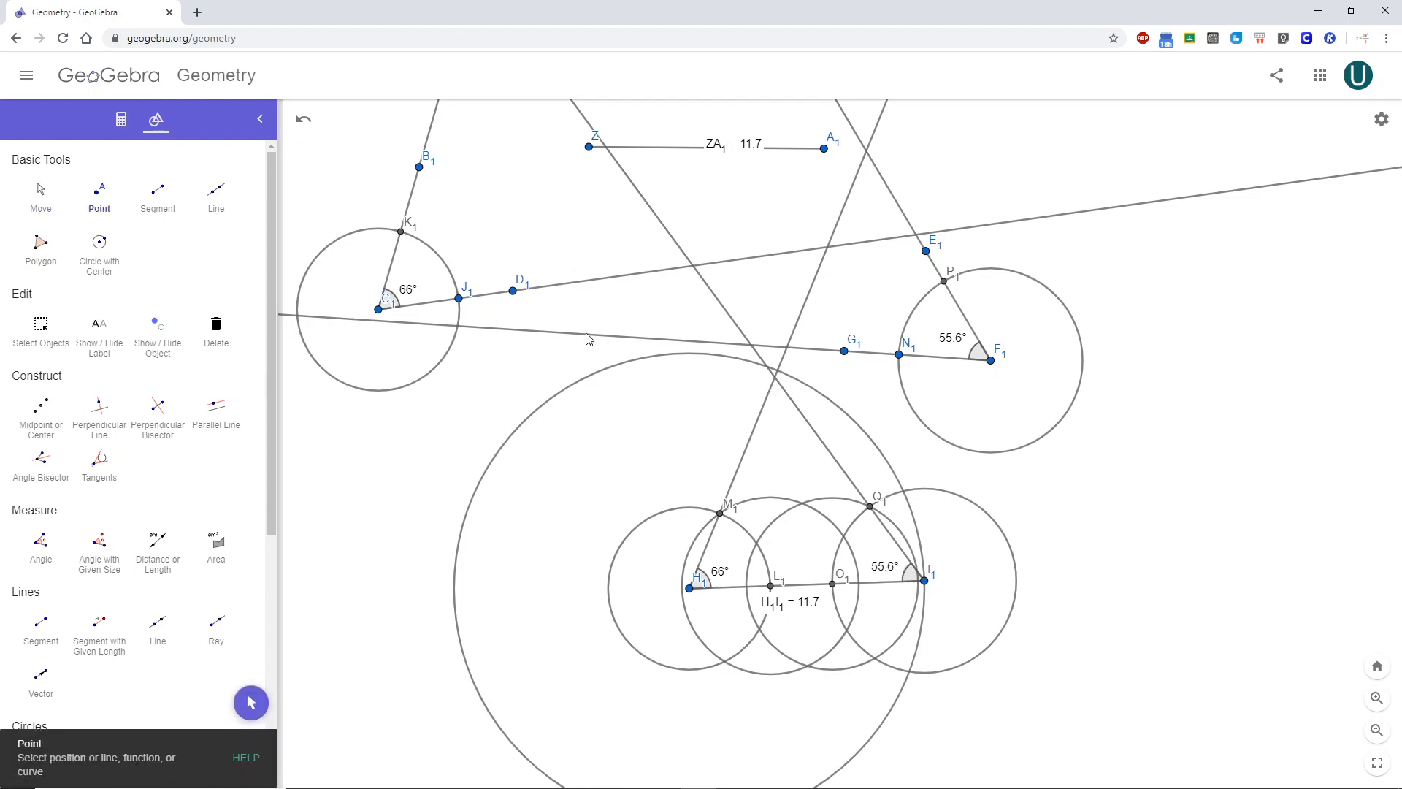
{"action": "left_click", "coordinate": [778, 385]}
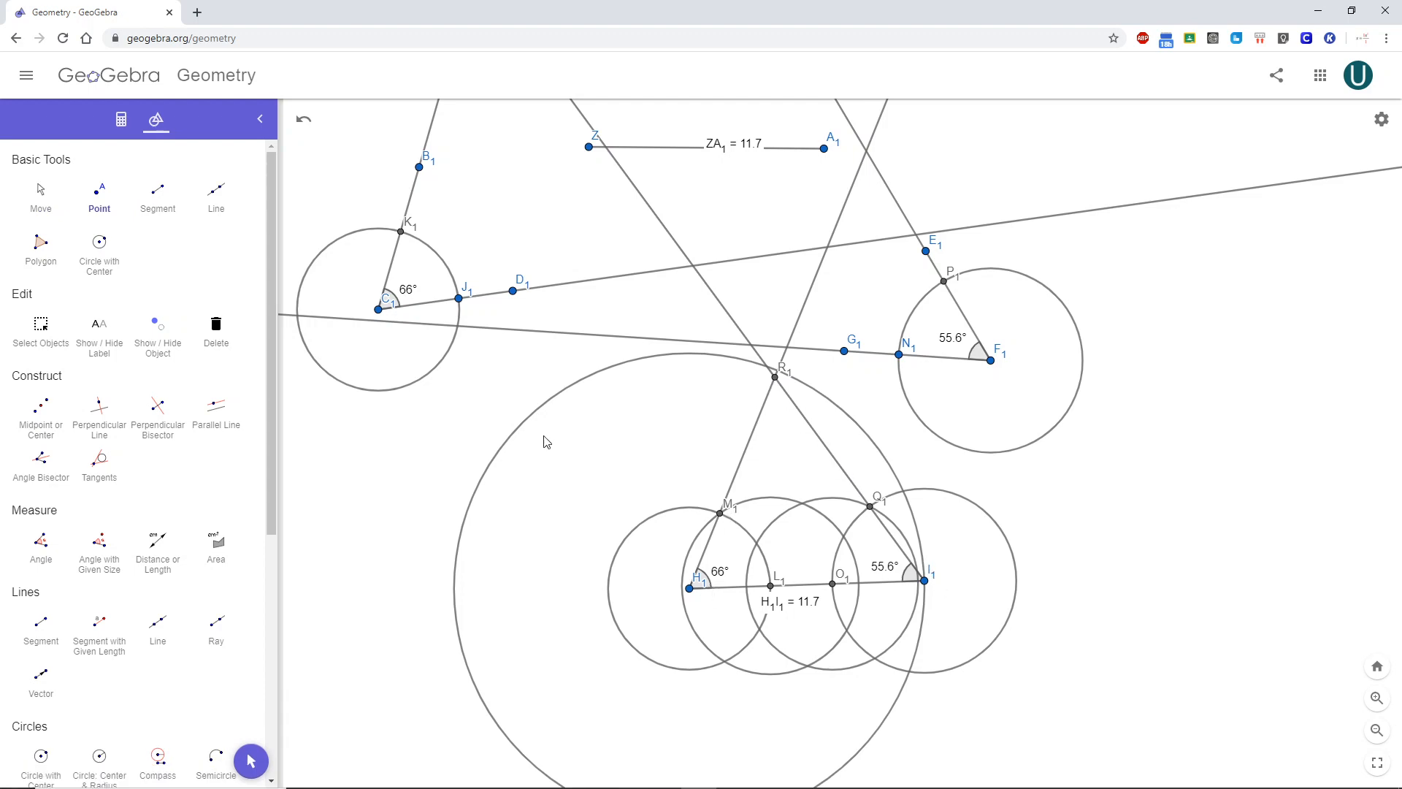
{"action": "scroll", "coordinate": [544, 441], "scroll_direction": "down", "scroll_amount": 3}
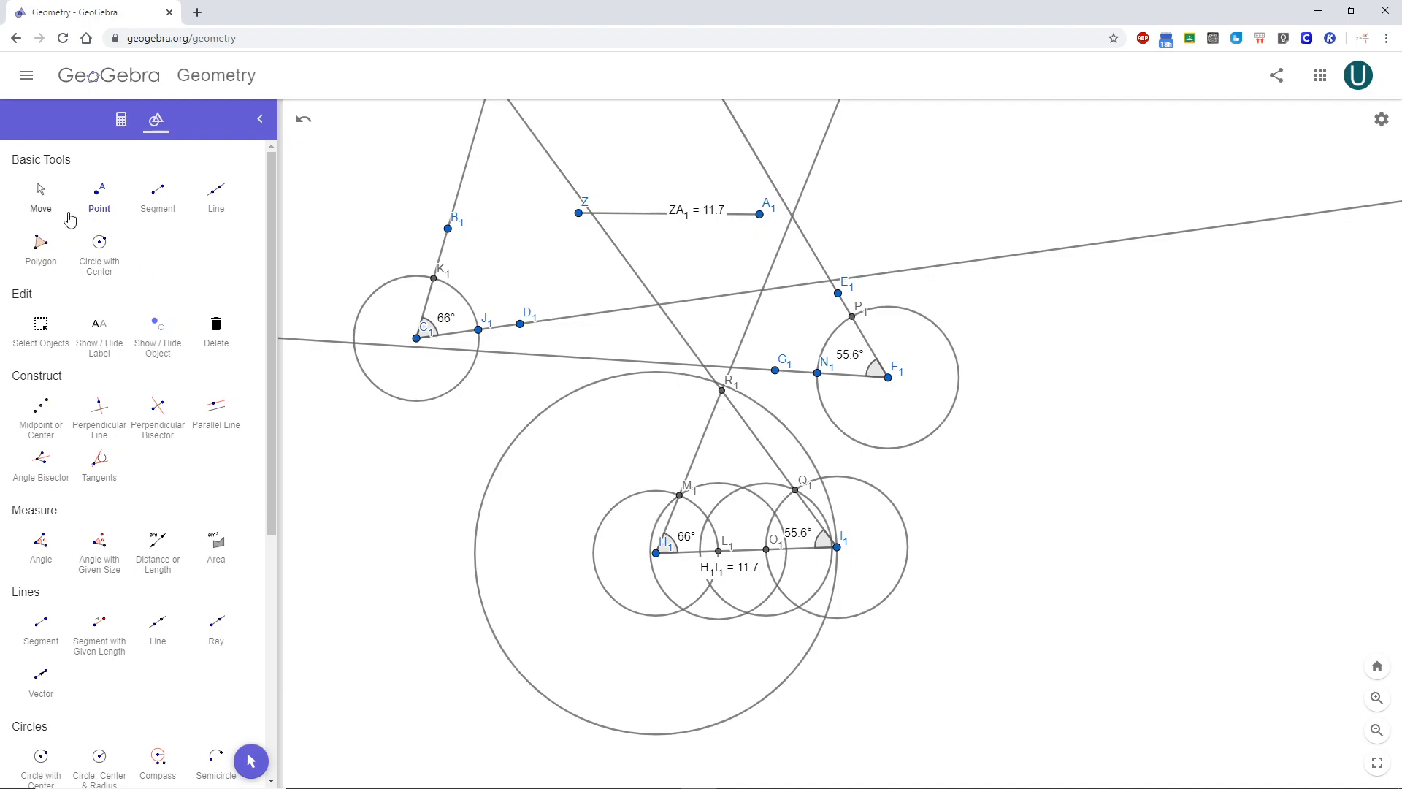
{"action": "left_click", "coordinate": [41, 199]}
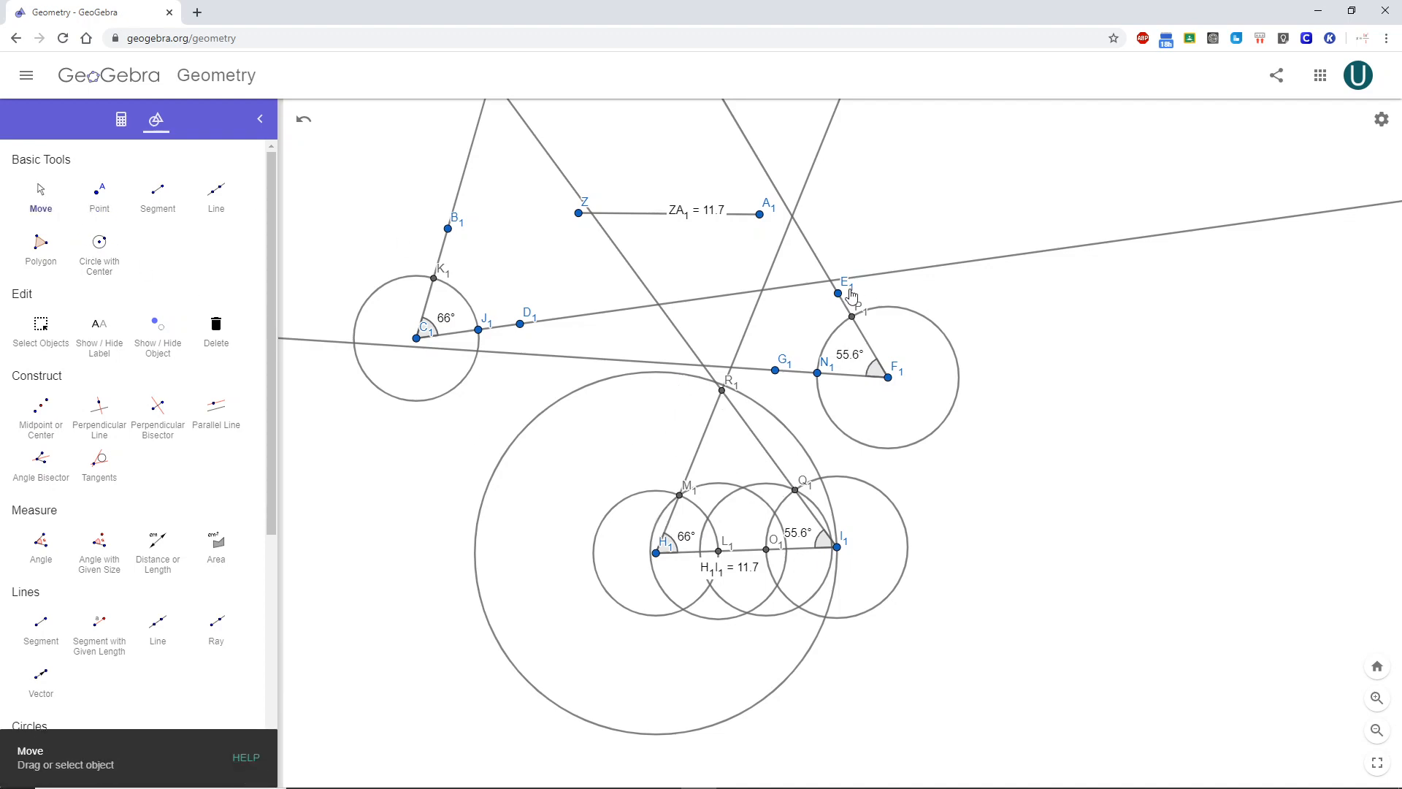
Step: Move the defining points to reshape the given parts to about 50° at C1, 63.3° at F1 and 13.3 for ZA1
{"action": "mouse_move", "coordinate": [838, 294]}
{"action": "left_mouse_down"}
{"action": "mouse_move", "coordinate": [874, 279]}
{"action": "mouse_move", "coordinate": [855, 277]}
{"action": "left_mouse_up"}
{"action": "left_click_drag", "start_coordinate": [847, 288], "coordinate": [908, 302]}
{"action": "left_click", "coordinate": [436, 282]}
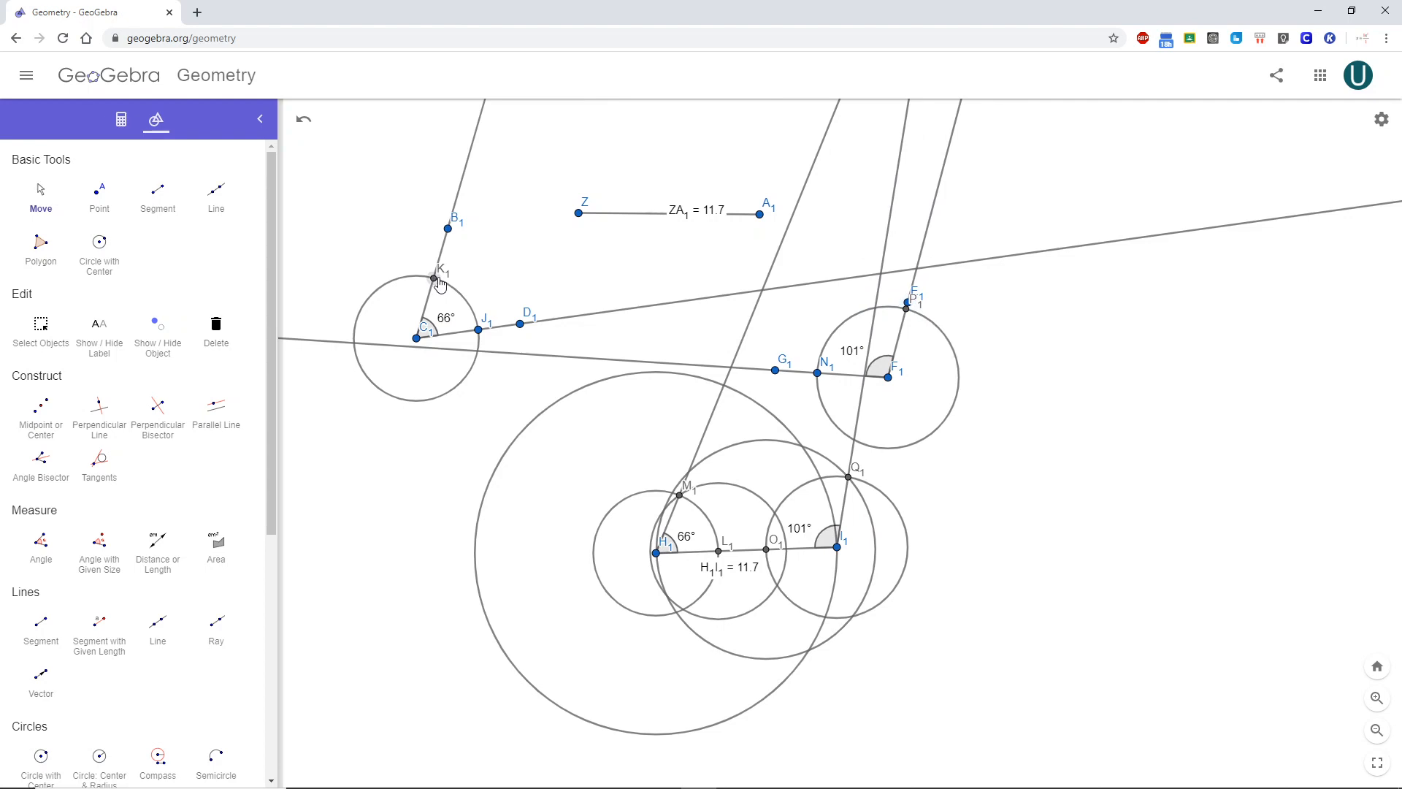
{"action": "left_click_drag", "start_coordinate": [447, 228], "coordinate": [475, 252]}
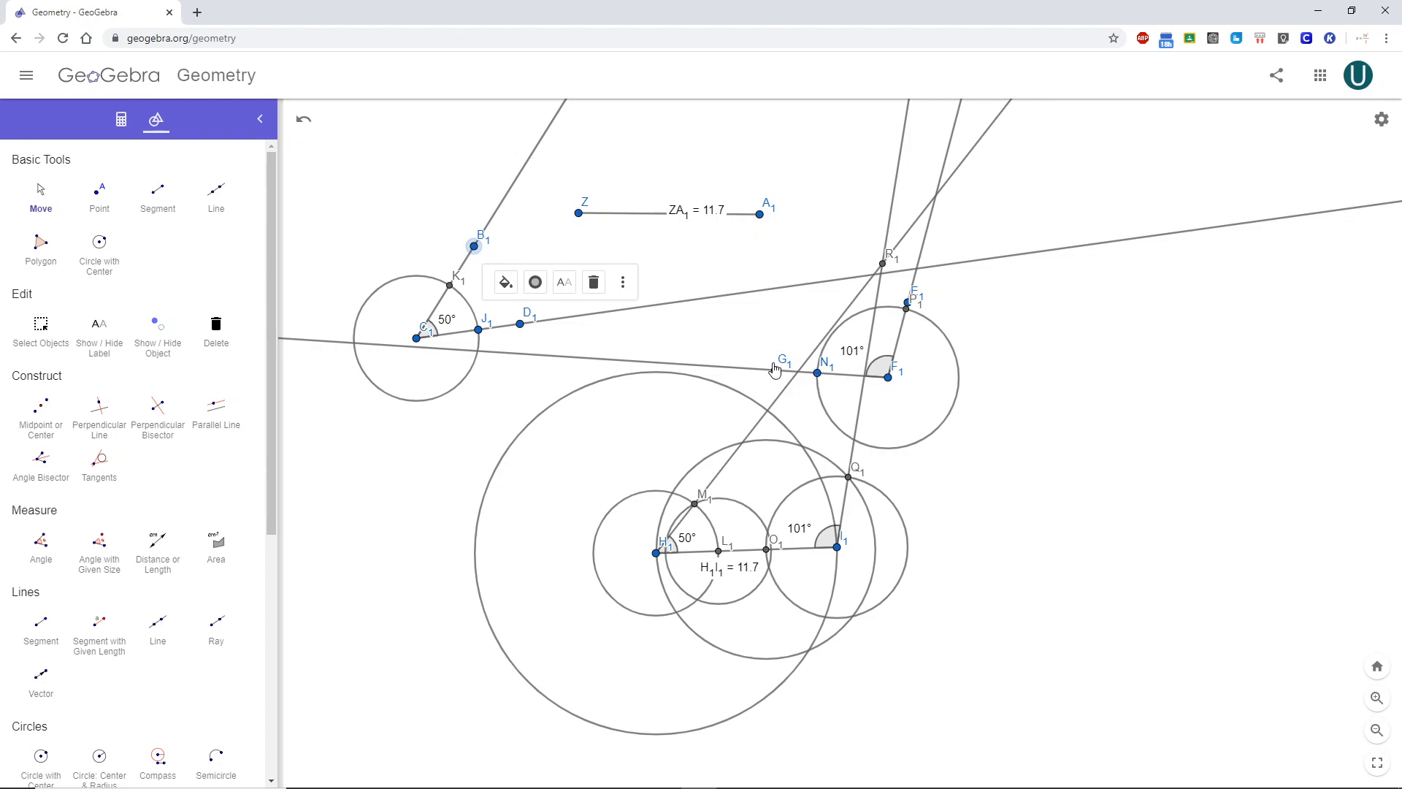
{"action": "left_click_drag", "start_coordinate": [775, 370], "coordinate": [805, 304]}
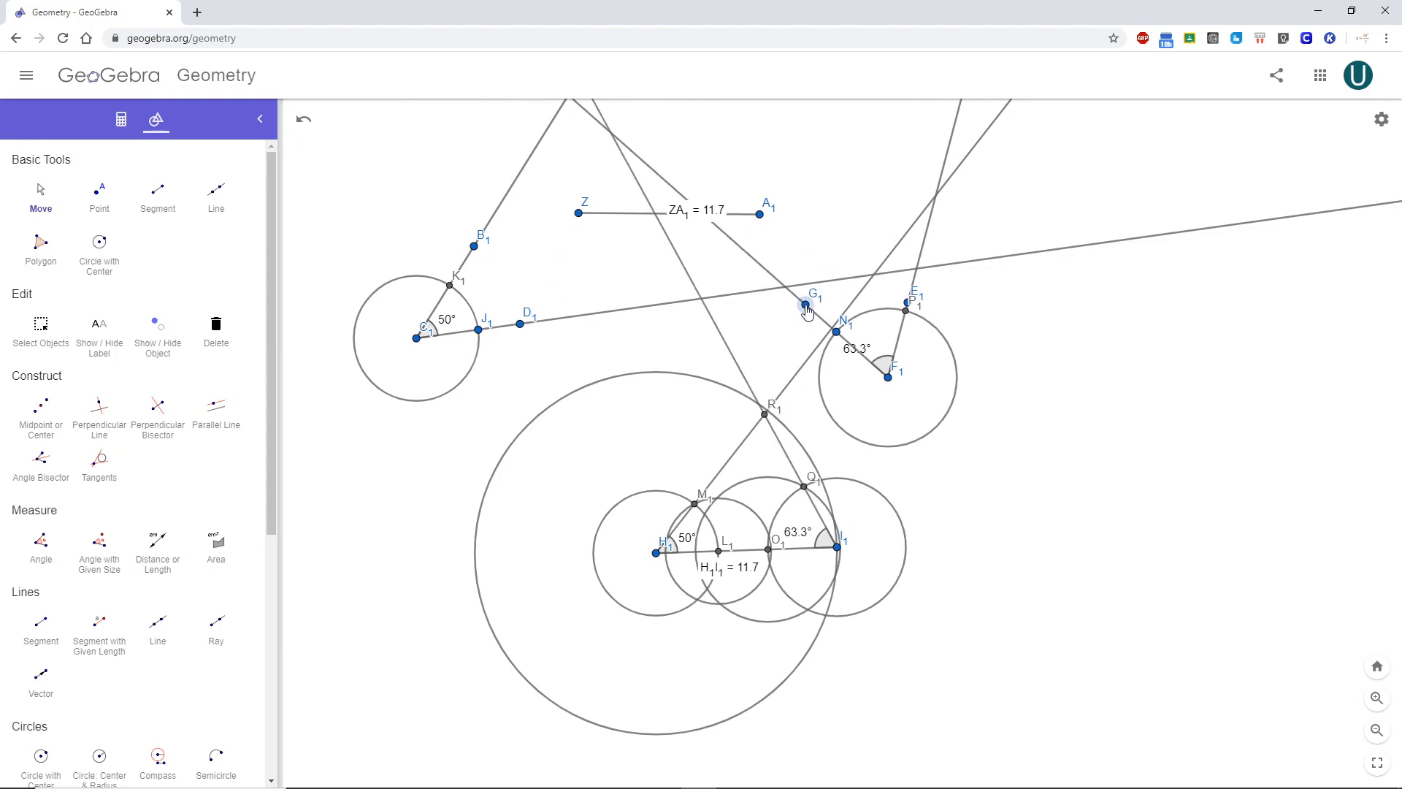
{"action": "left_click", "coordinate": [1083, 356]}
{"action": "mouse_move", "coordinate": [762, 221]}
{"action": "left_mouse_down"}
{"action": "mouse_move", "coordinate": [887, 241]}
{"action": "mouse_move", "coordinate": [712, 232]}
{"action": "mouse_move", "coordinate": [854, 194]}
{"action": "mouse_move", "coordinate": [694, 180]}
{"action": "mouse_move", "coordinate": [902, 200]}
{"action": "mouse_move", "coordinate": [1059, 196]}
{"action": "mouse_move", "coordinate": [785, 213]}
{"action": "left_mouse_up"}
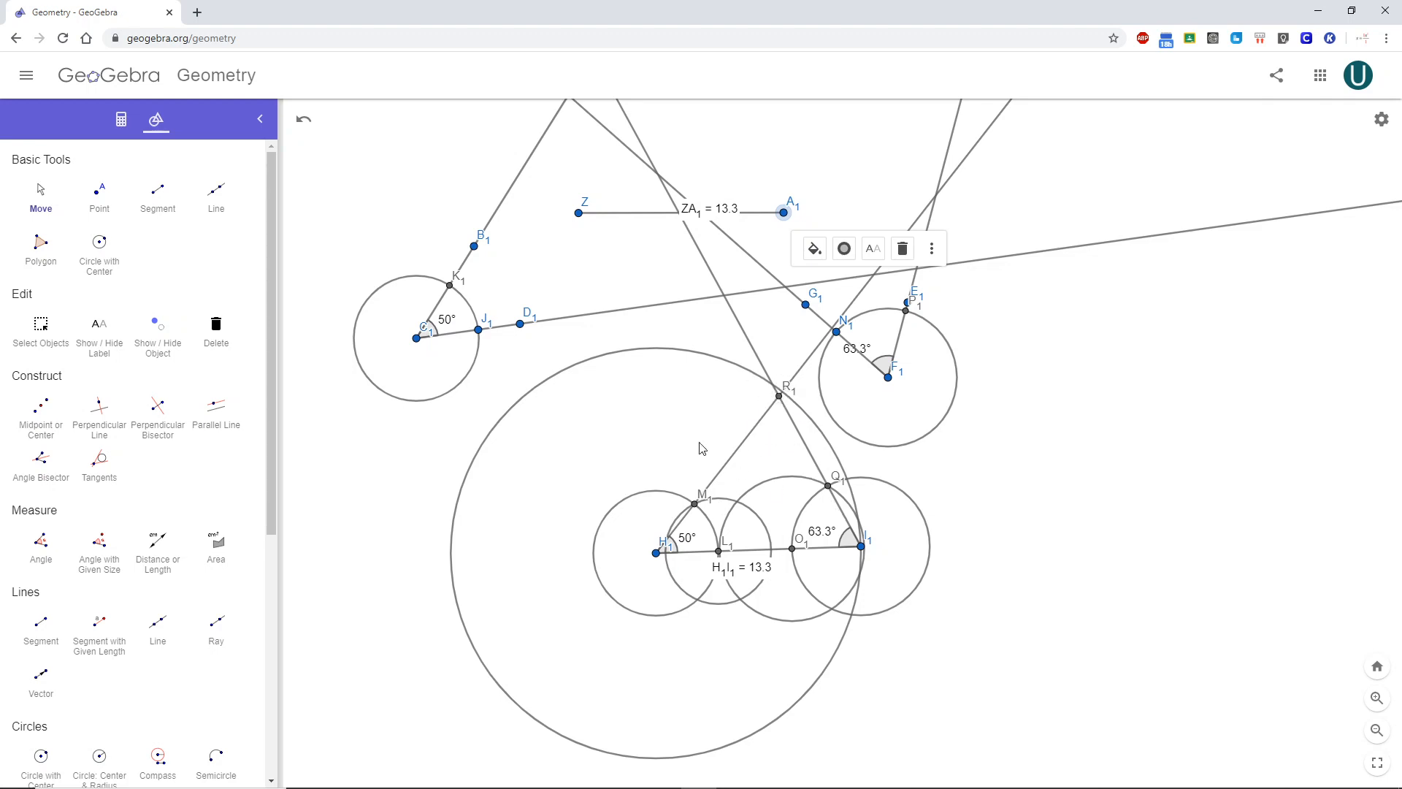
Step: Save the construction under the title "triangles" with Shared visibility and copy its share link
{"action": "scroll", "coordinate": [637, 466], "scroll_direction": "down", "scroll_amount": 1}
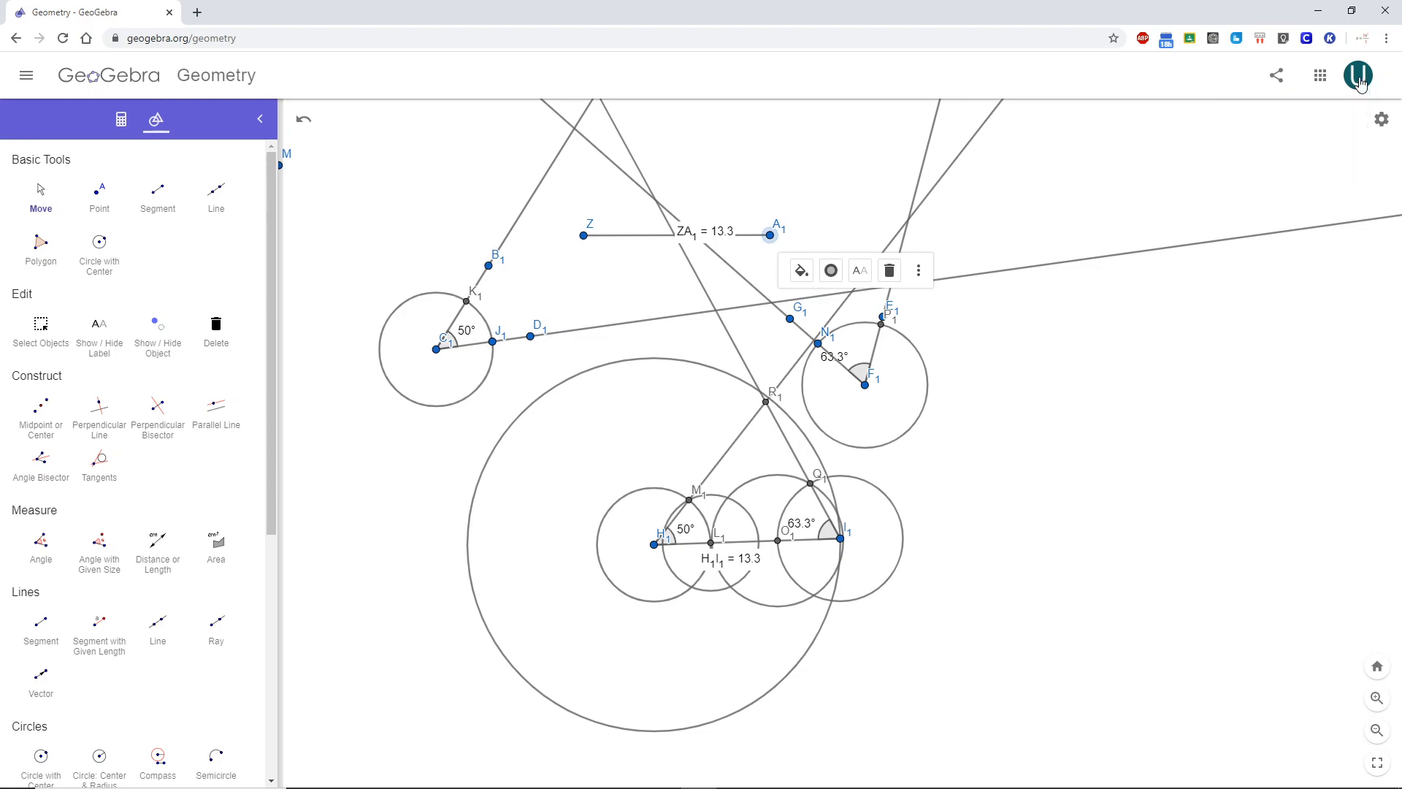
{"action": "left_click", "coordinate": [1277, 77]}
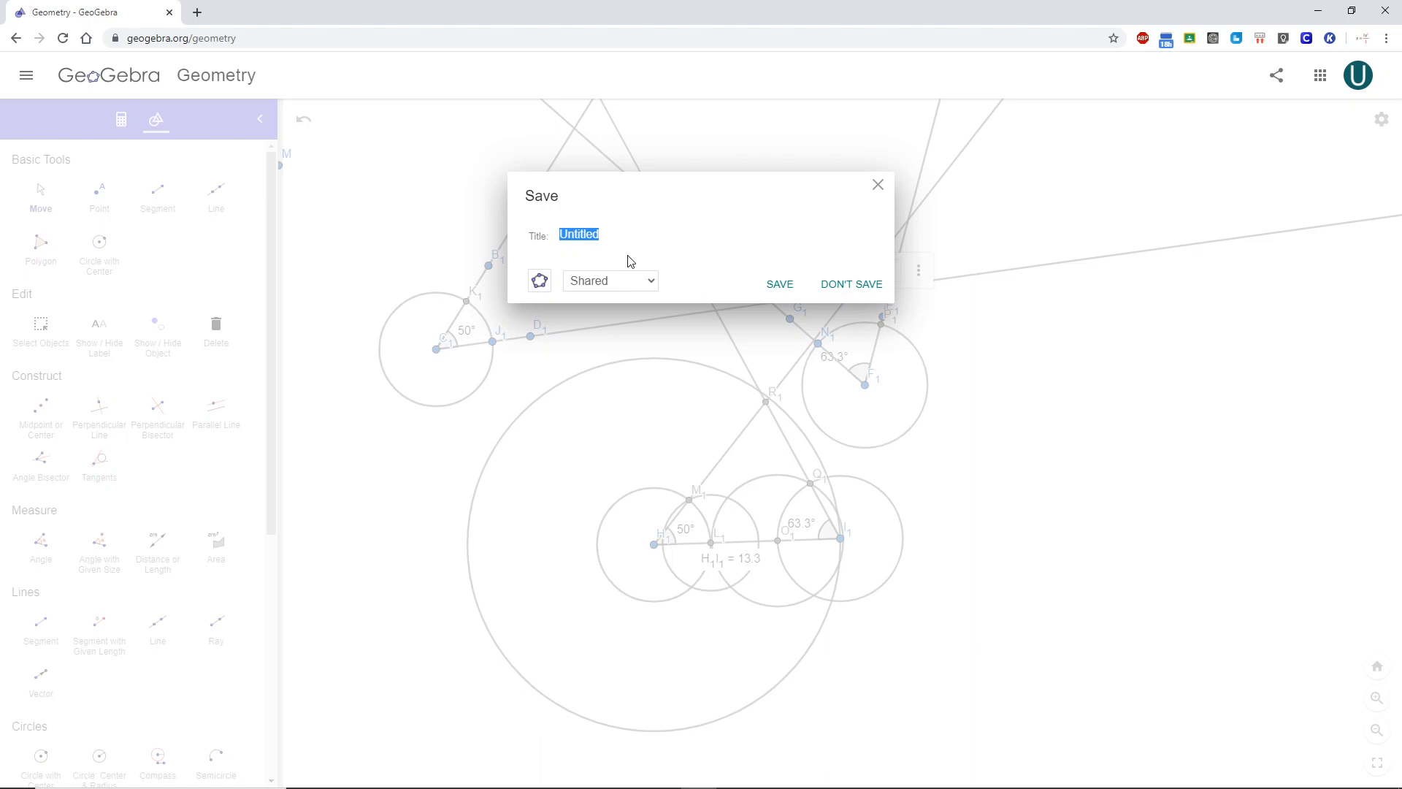
{"action": "type", "text": "triangles"}
{"action": "key", "text": "Return"}
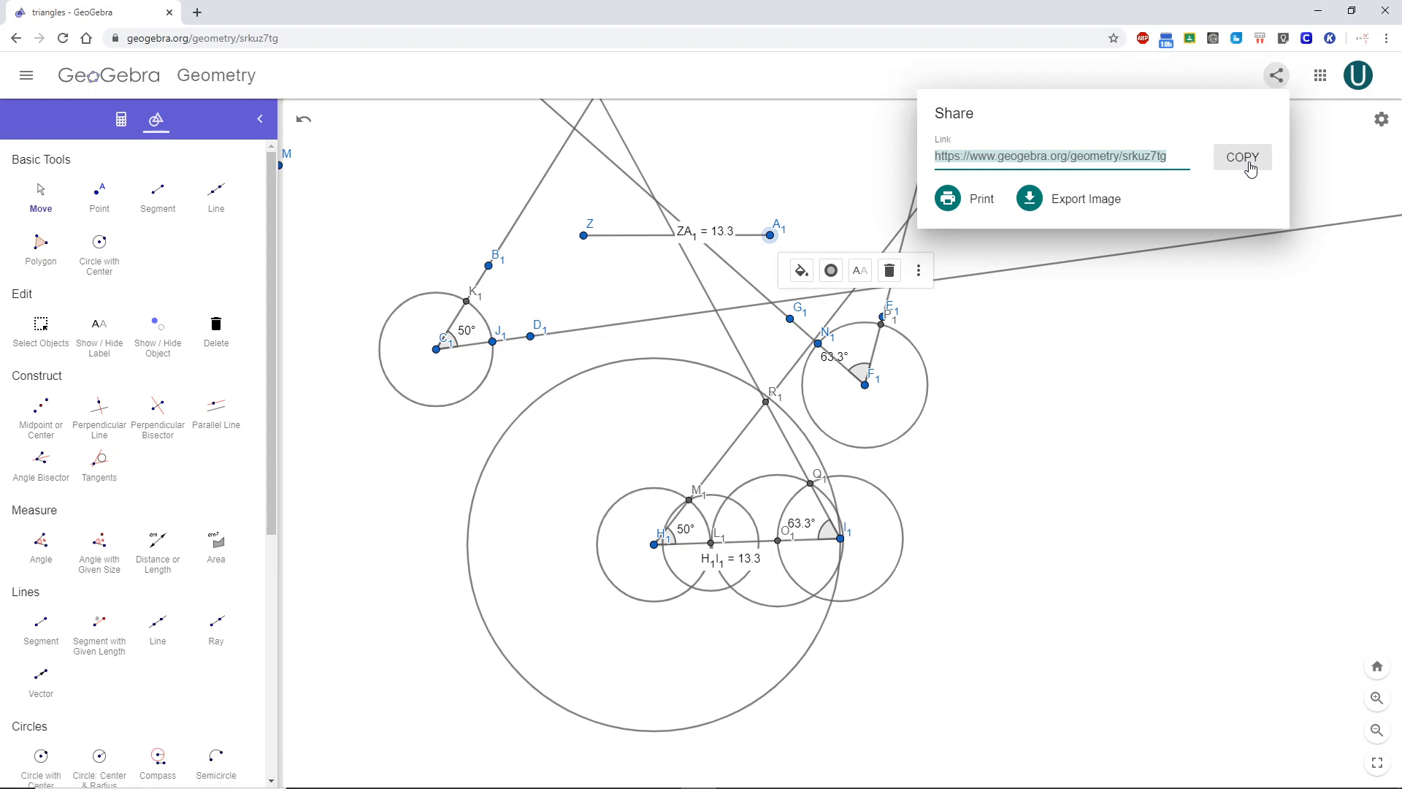
{"action": "left_click", "coordinate": [1250, 166]}
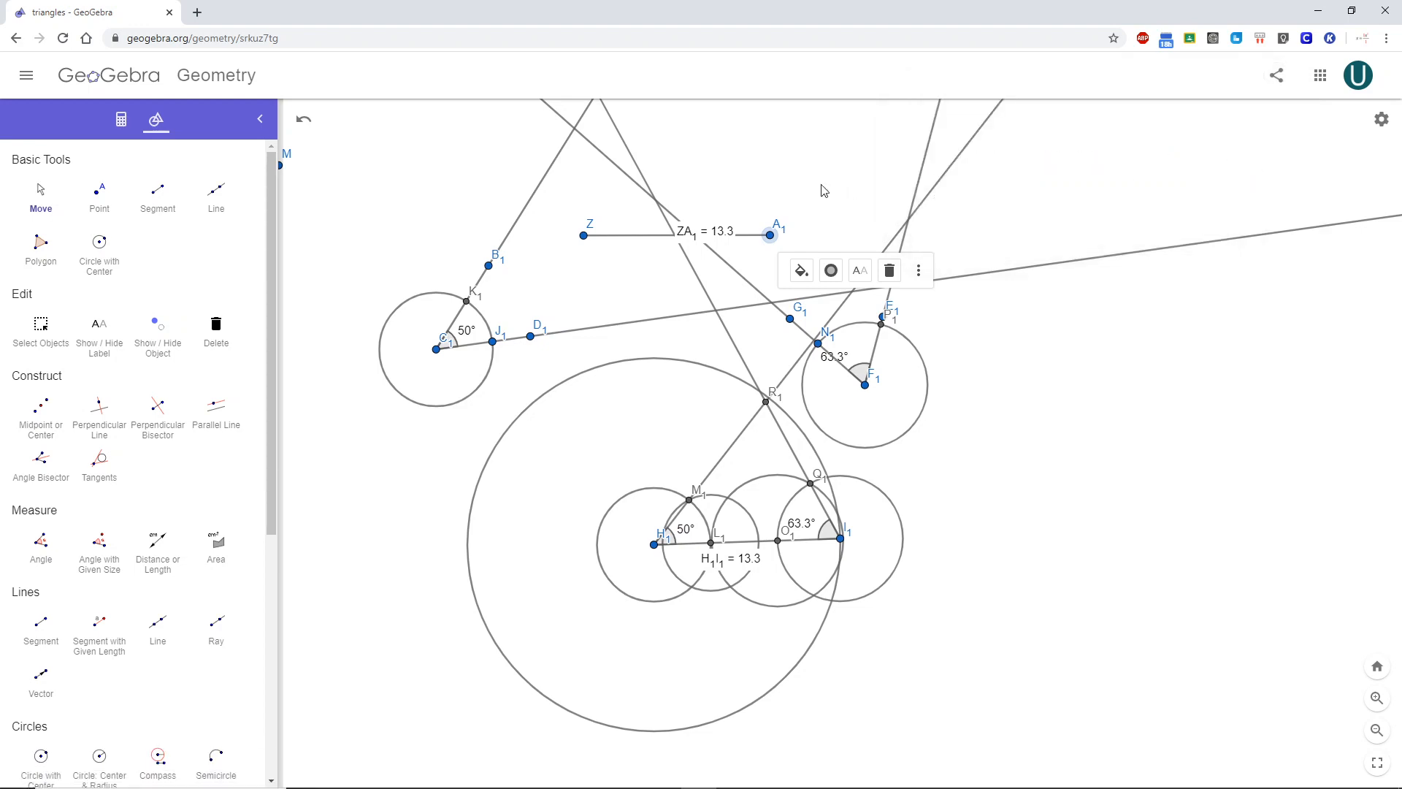
{"action": "left_click", "coordinate": [1285, 83]}
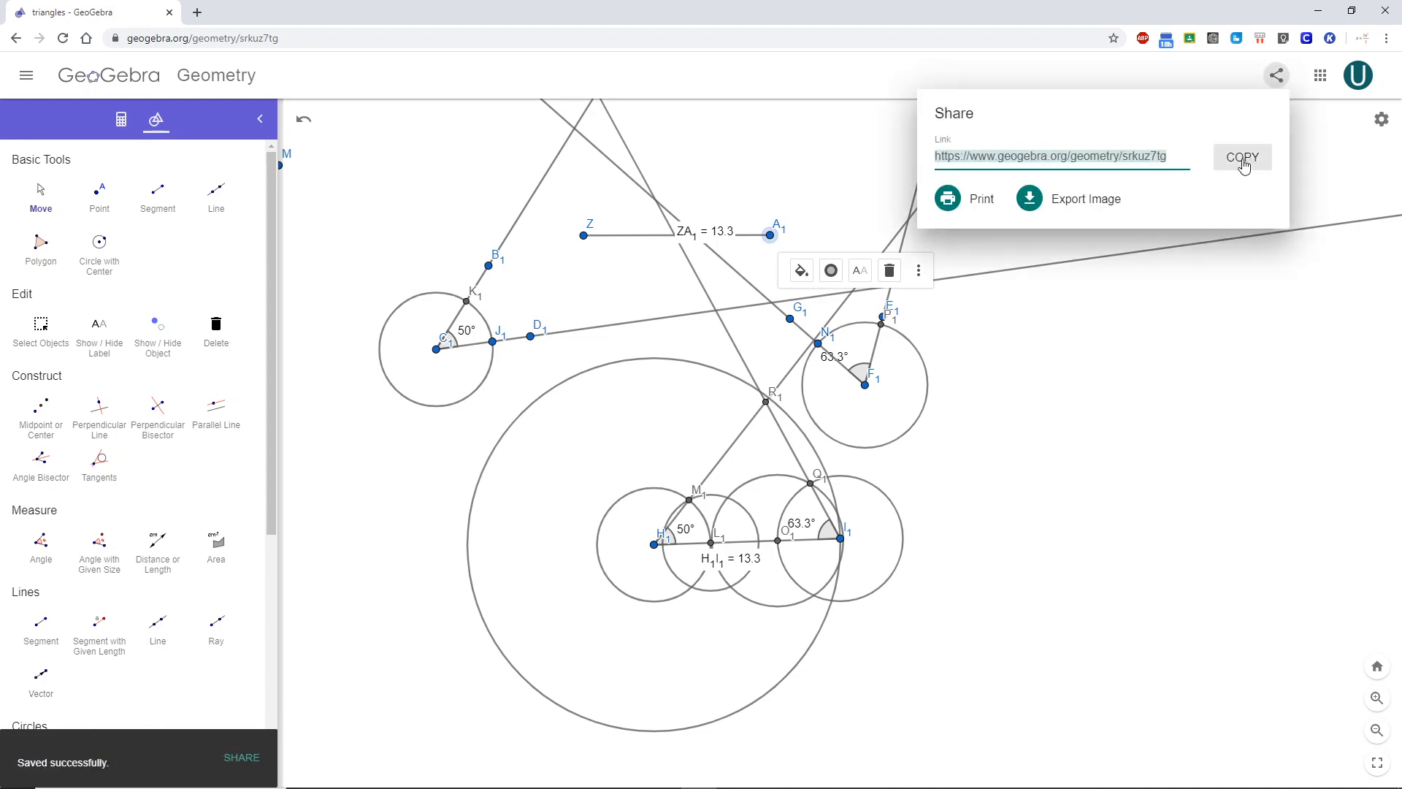
{"action": "left_click", "coordinate": [1073, 200]}
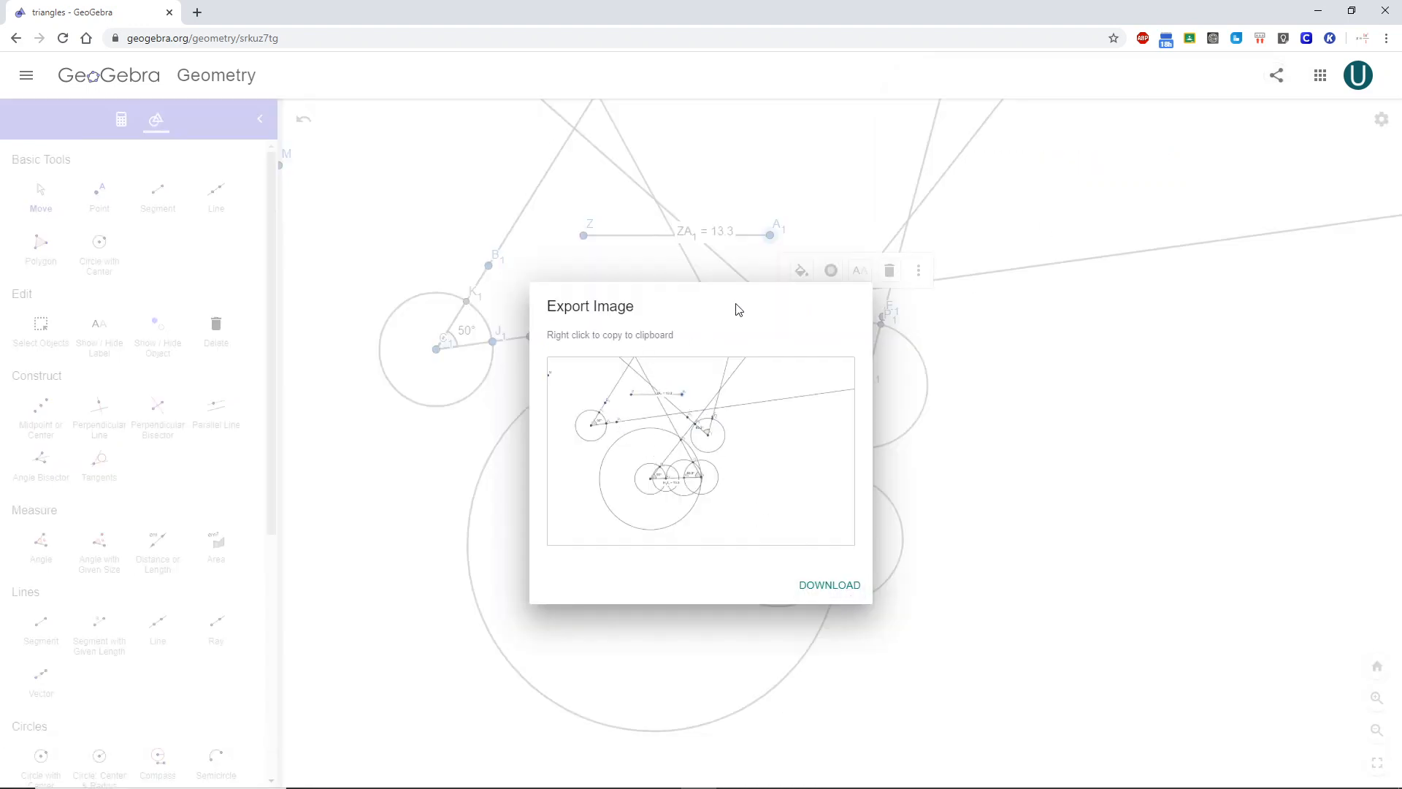
{"action": "left_click", "coordinate": [763, 231]}
Step: Export an image framed on triangle GHI and its circles, saving it as triangles.png on the Desktop
{"action": "scroll", "coordinate": [643, 380], "scroll_direction": "down", "scroll_amount": 8}
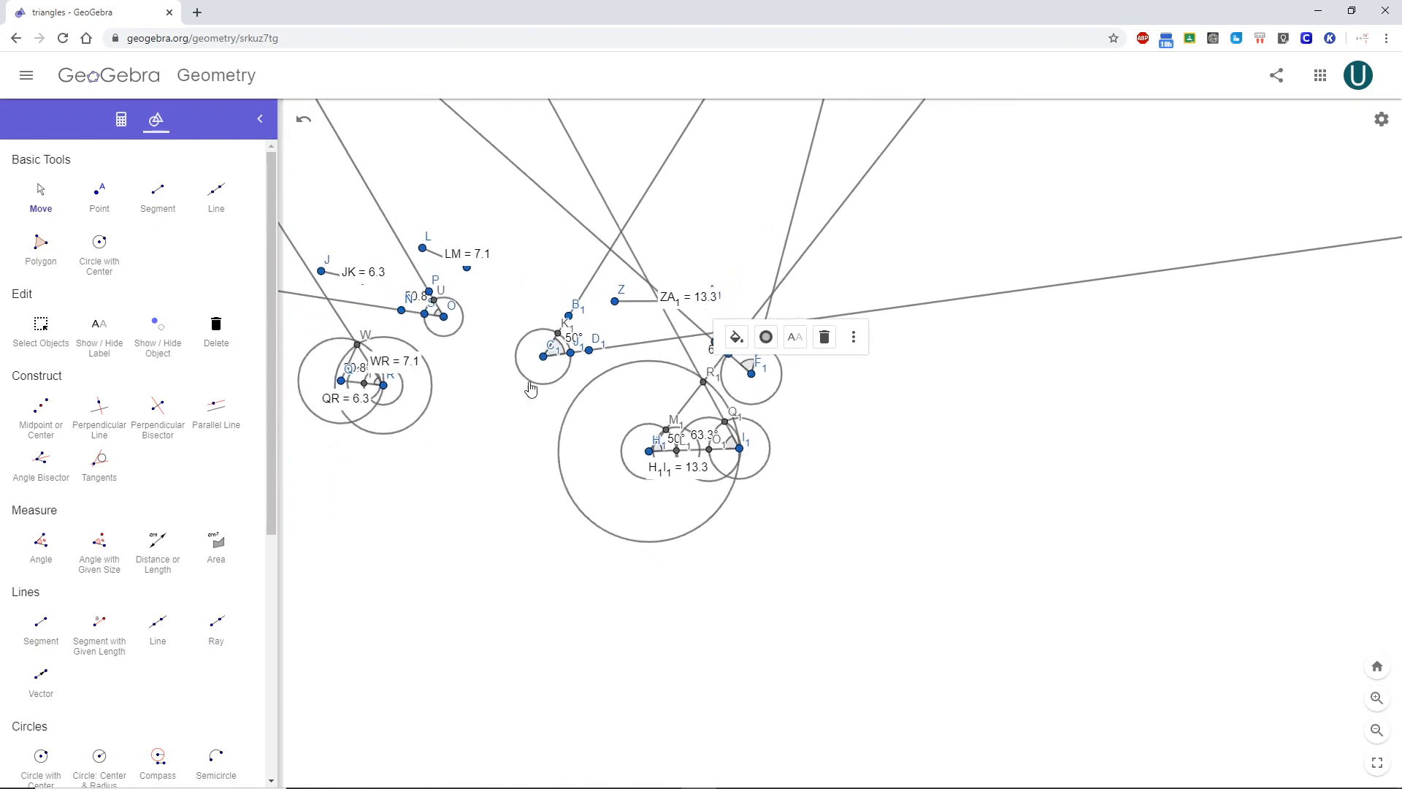
{"action": "scroll", "coordinate": [476, 467], "scroll_direction": "down", "scroll_amount": 4}
{"action": "left_click_drag", "start_coordinate": [471, 473], "coordinate": [783, 509]}
{"action": "scroll", "coordinate": [784, 509], "scroll_direction": "down", "scroll_amount": 1}
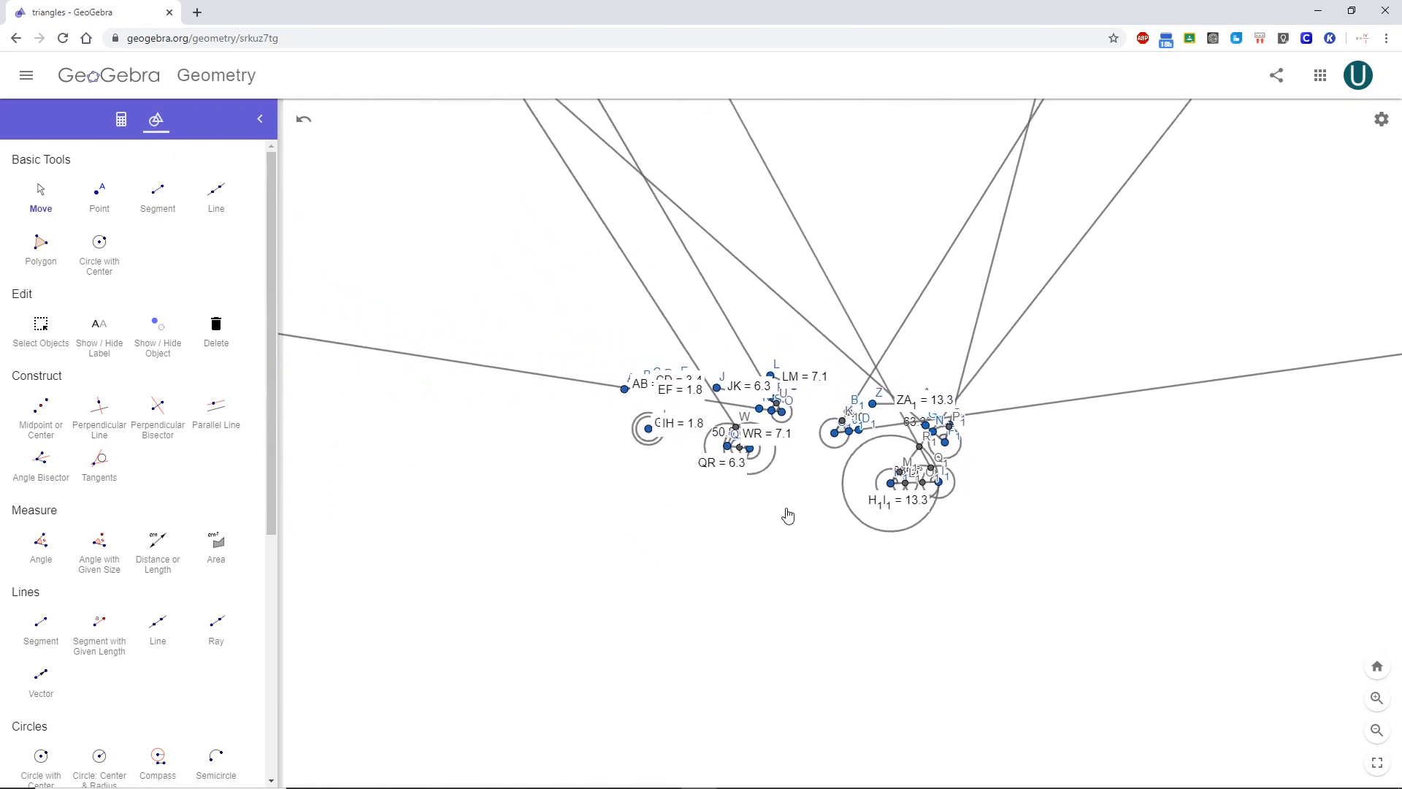
{"action": "scroll", "coordinate": [776, 509], "scroll_direction": "up", "scroll_amount": 1}
{"action": "scroll", "coordinate": [778, 515], "scroll_direction": "up", "scroll_amount": 10}
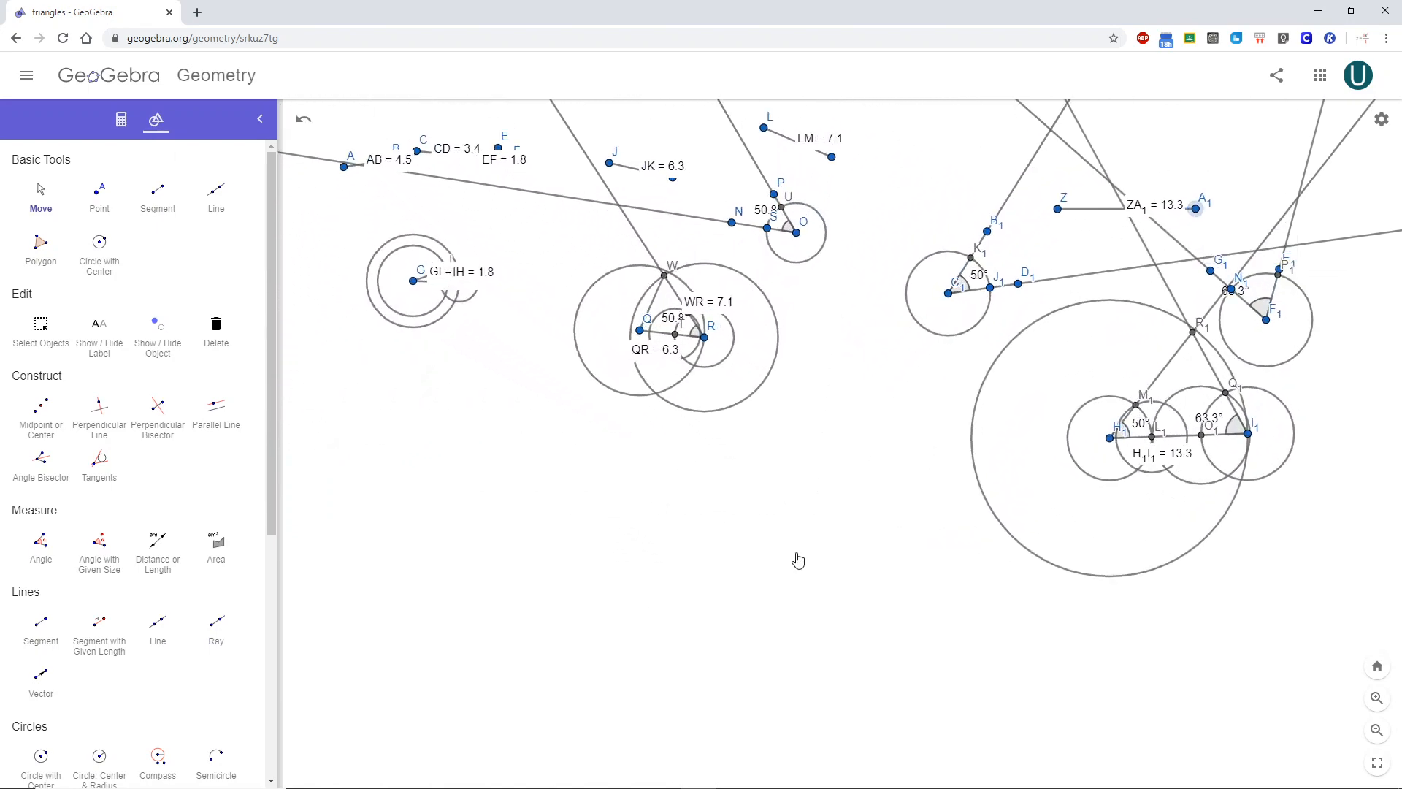
{"action": "scroll", "coordinate": [834, 570], "scroll_direction": "up", "scroll_amount": 2}
{"action": "scroll", "coordinate": [831, 565], "scroll_direction": "up", "scroll_amount": 5}
{"action": "left_click_drag", "start_coordinate": [537, 490], "coordinate": [907, 678]}
{"action": "scroll", "coordinate": [683, 505], "scroll_direction": "down", "scroll_amount": 4}
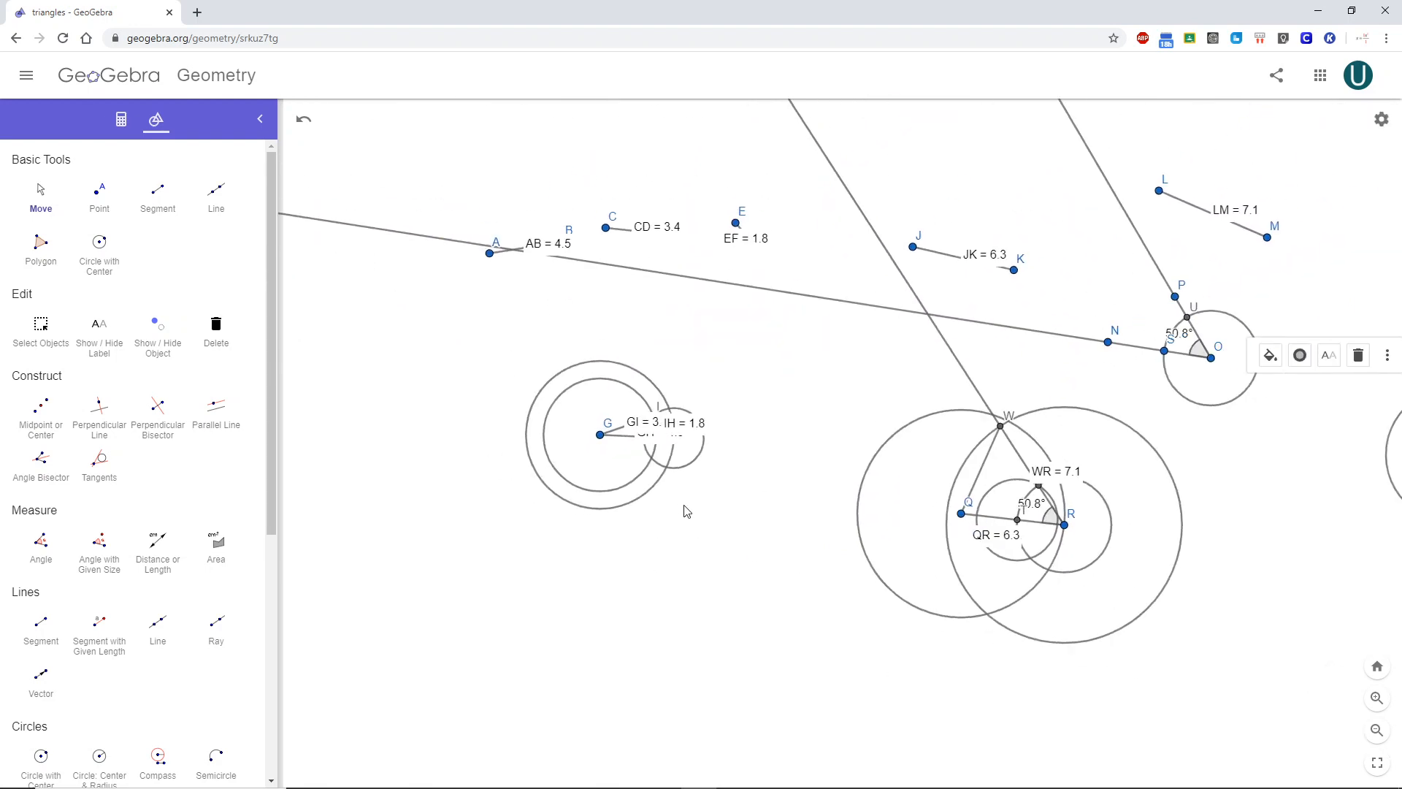
{"action": "scroll", "coordinate": [694, 511], "scroll_direction": "up", "scroll_amount": 10}
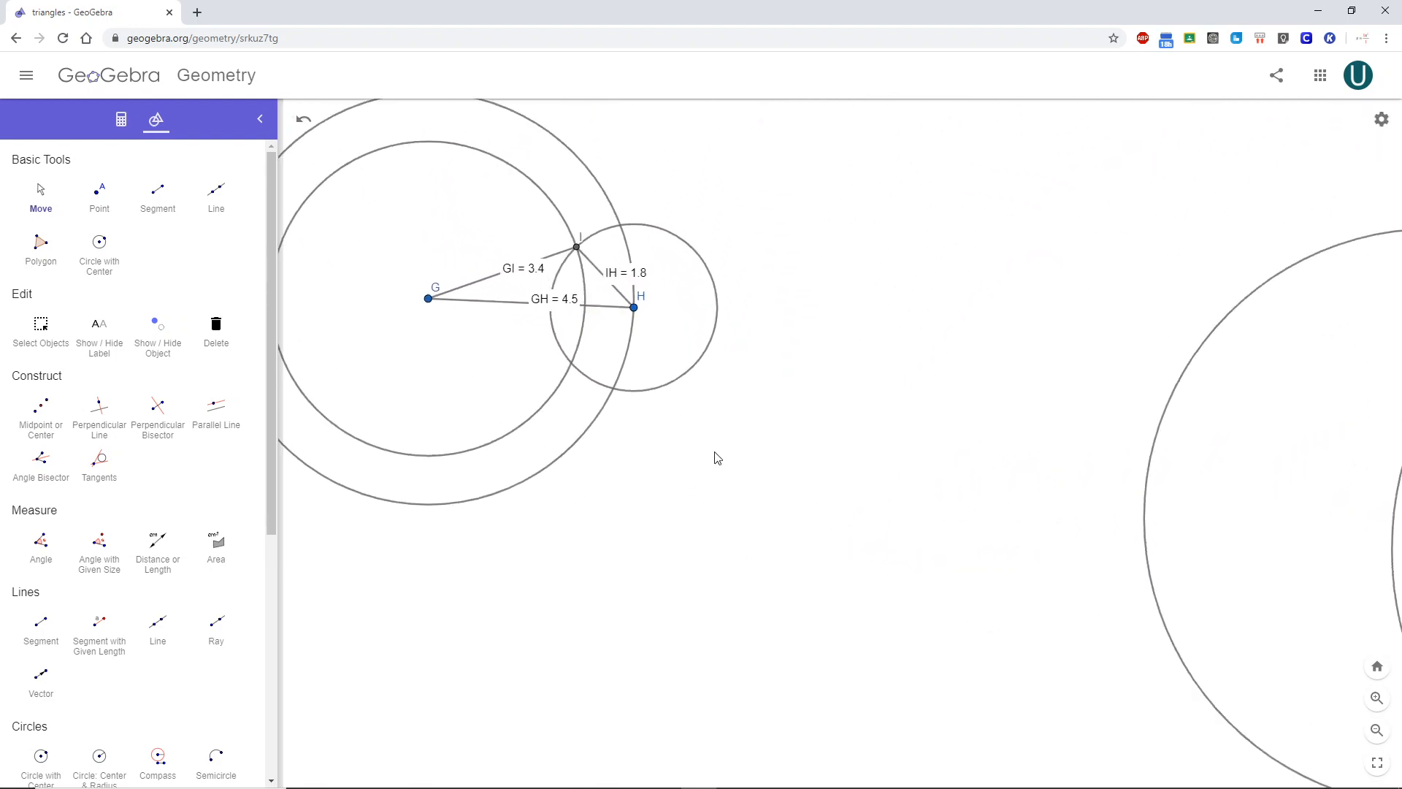
{"action": "left_click_drag", "start_coordinate": [869, 531], "coordinate": [1037, 560]}
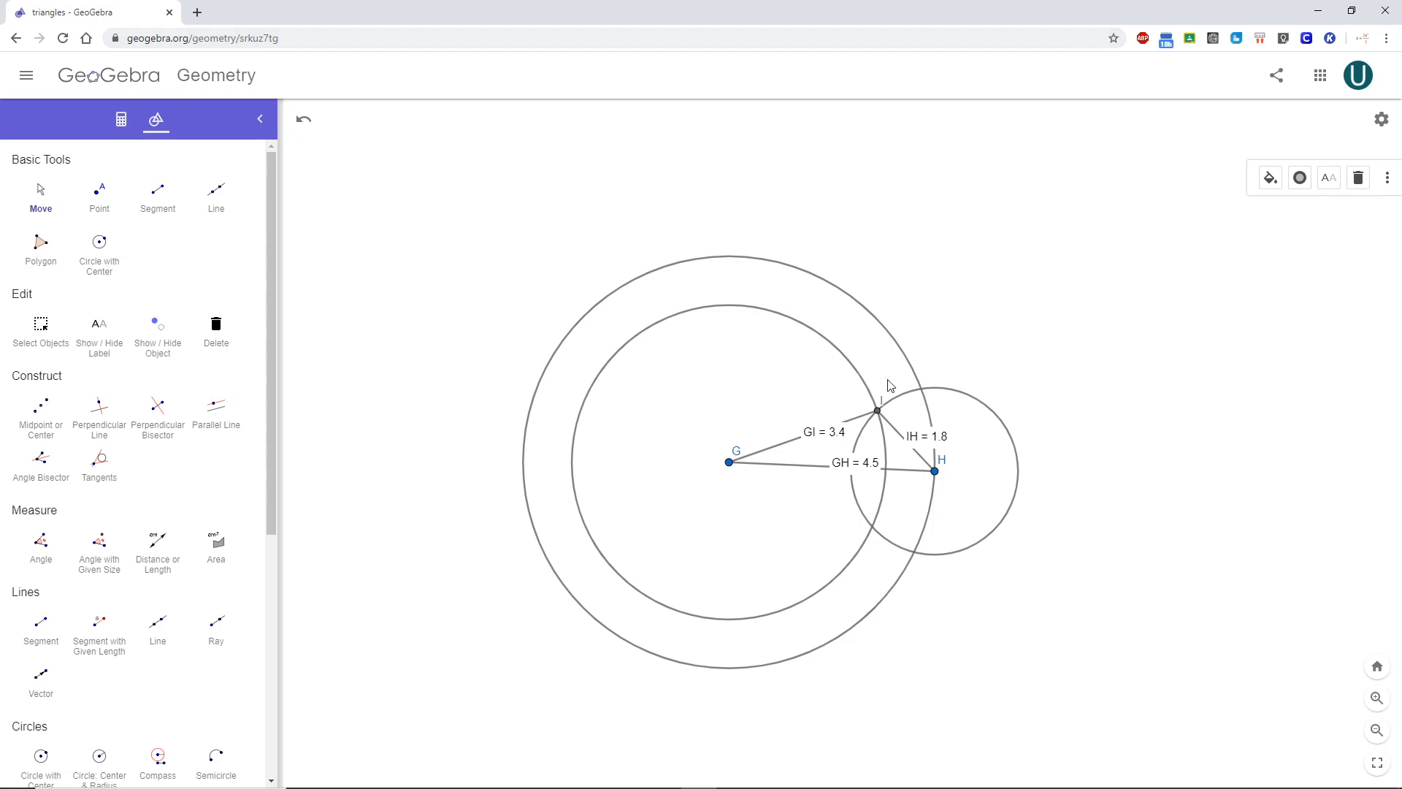
{"action": "left_click", "coordinate": [1277, 78]}
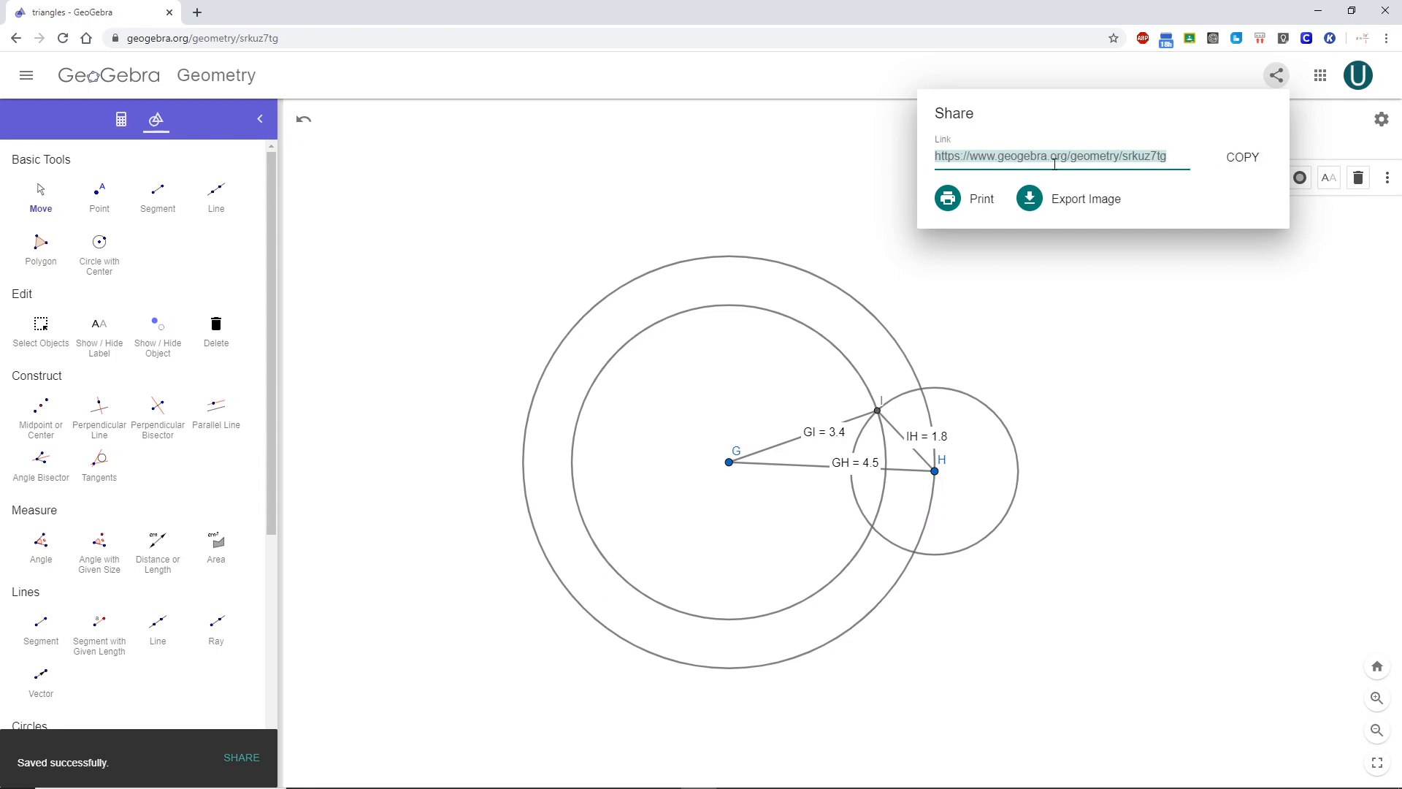
{"action": "left_click", "coordinate": [1063, 205]}
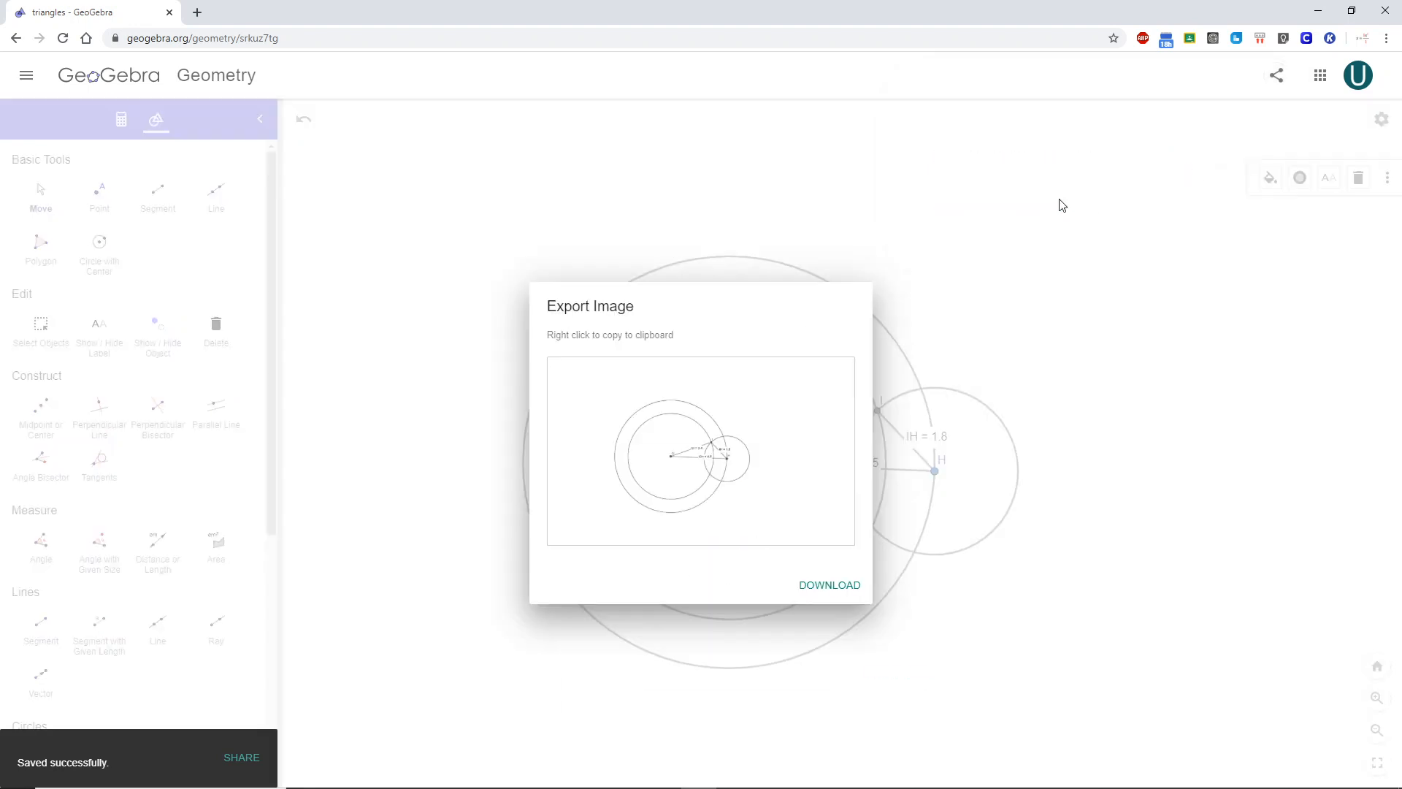
{"action": "left_click", "coordinate": [844, 588]}
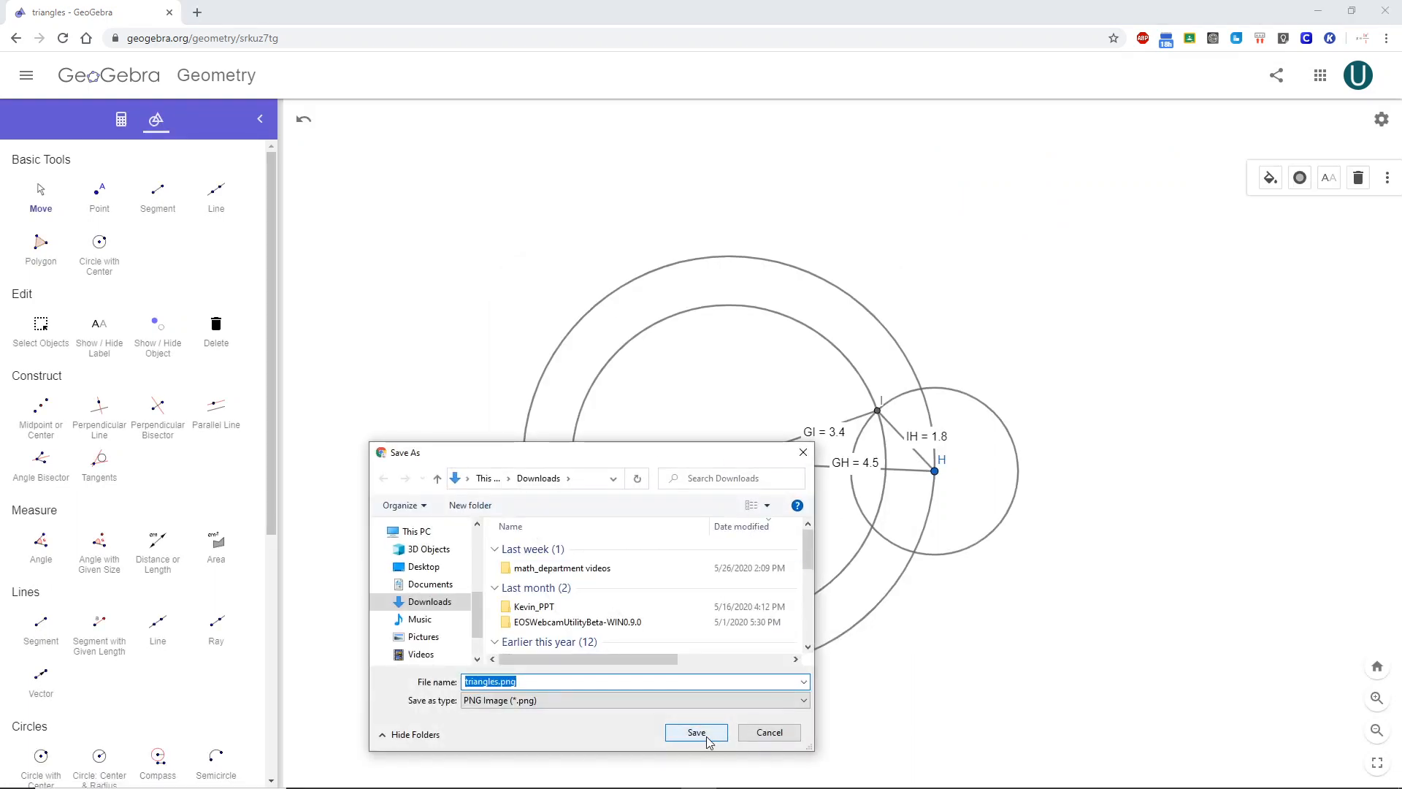
{"action": "left_click", "coordinate": [420, 568]}
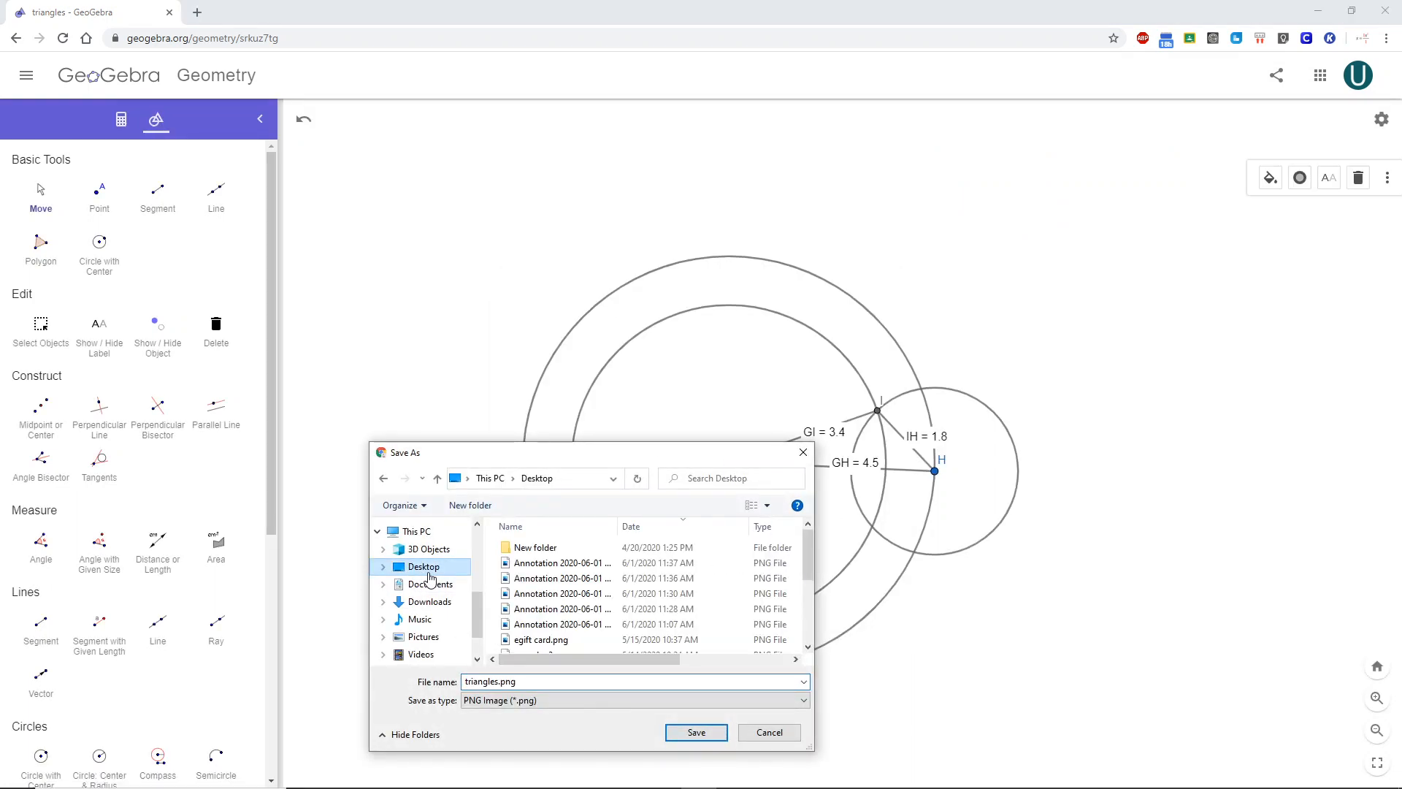
{"action": "left_click", "coordinate": [696, 732]}
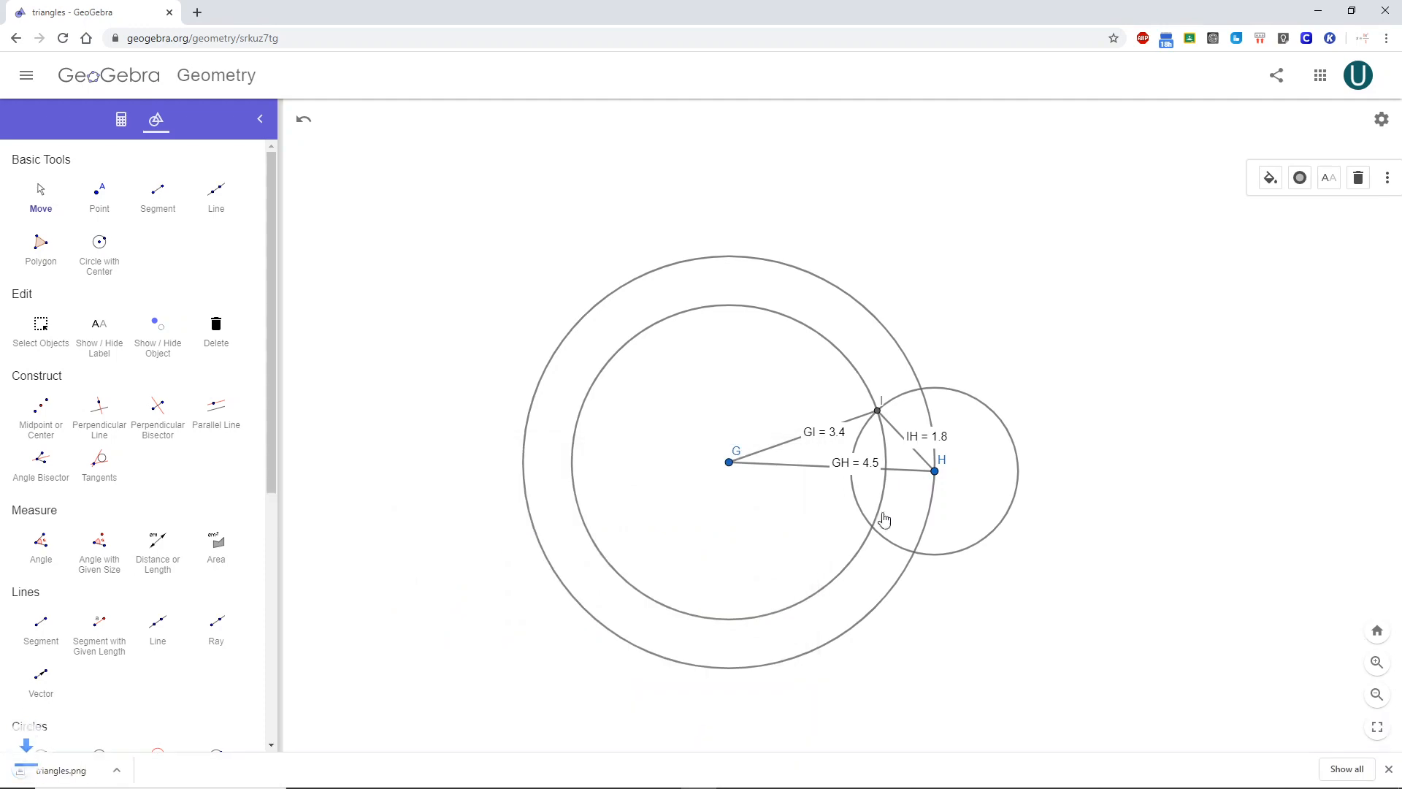
Step: Export a PNG image framed on triangle QRW with its construction circles and save it to the Desktop
{"action": "scroll", "coordinate": [869, 484], "scroll_direction": "down", "scroll_amount": 3}
{"action": "scroll", "coordinate": [869, 484], "scroll_direction": "down", "scroll_amount": 1}
{"action": "left_click_drag", "start_coordinate": [1139, 522], "coordinate": [500, 372]}
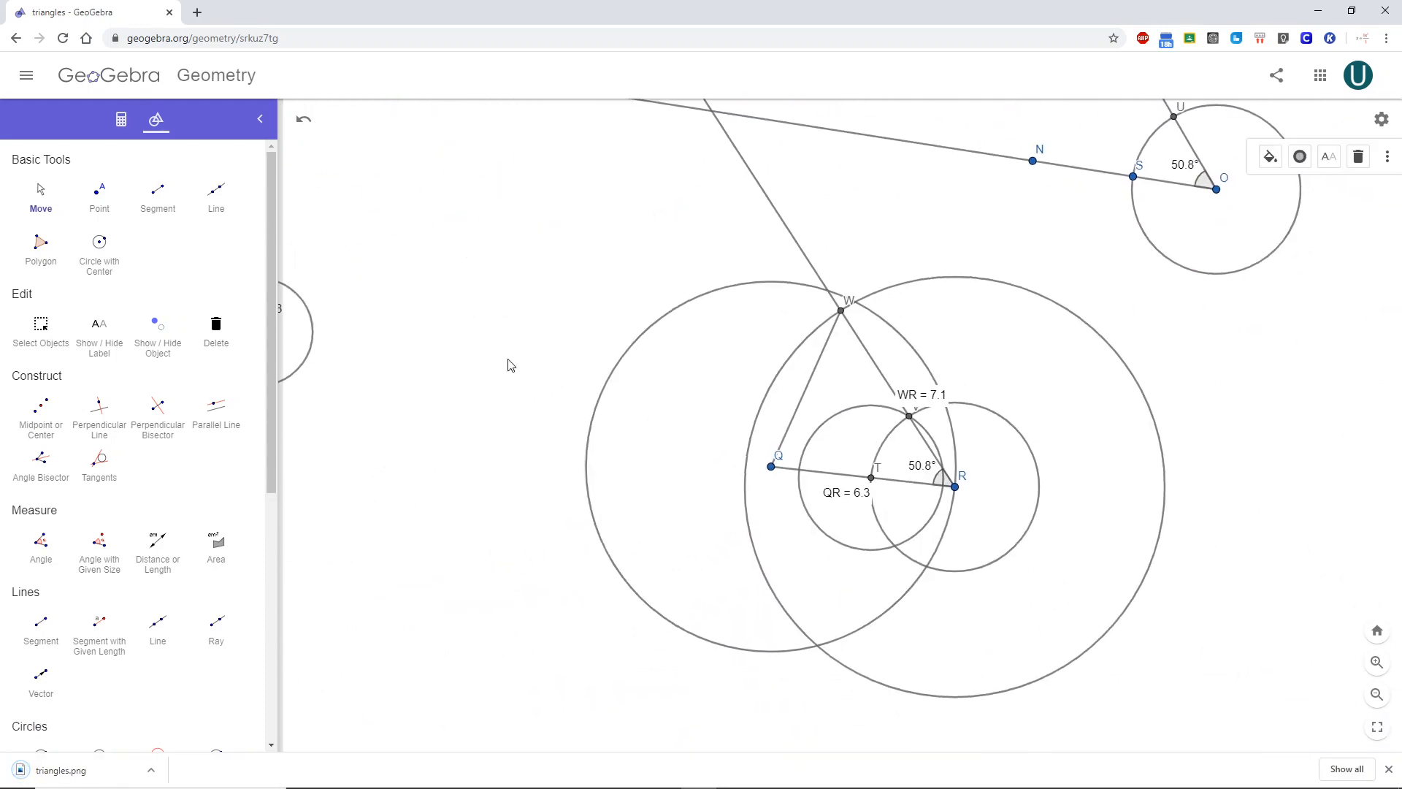
{"action": "scroll", "coordinate": [686, 477], "scroll_direction": "up", "scroll_amount": 3}
{"action": "scroll", "coordinate": [686, 477], "scroll_direction": "up", "scroll_amount": 2}
{"action": "left_click_drag", "start_coordinate": [673, 444], "coordinate": [307, 398]}
{"action": "left_click_drag", "start_coordinate": [422, 358], "coordinate": [521, 426]}
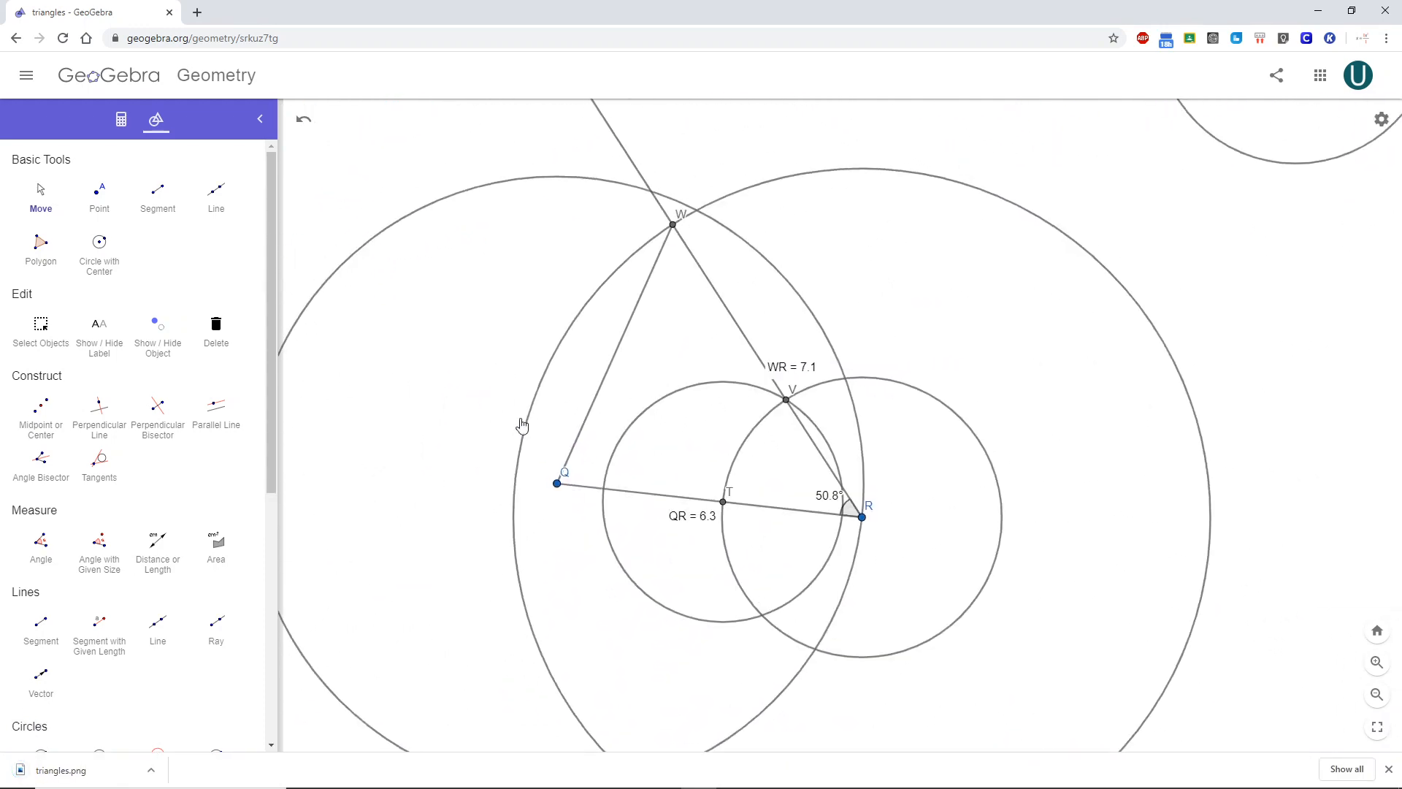
{"action": "left_click", "coordinate": [1274, 78]}
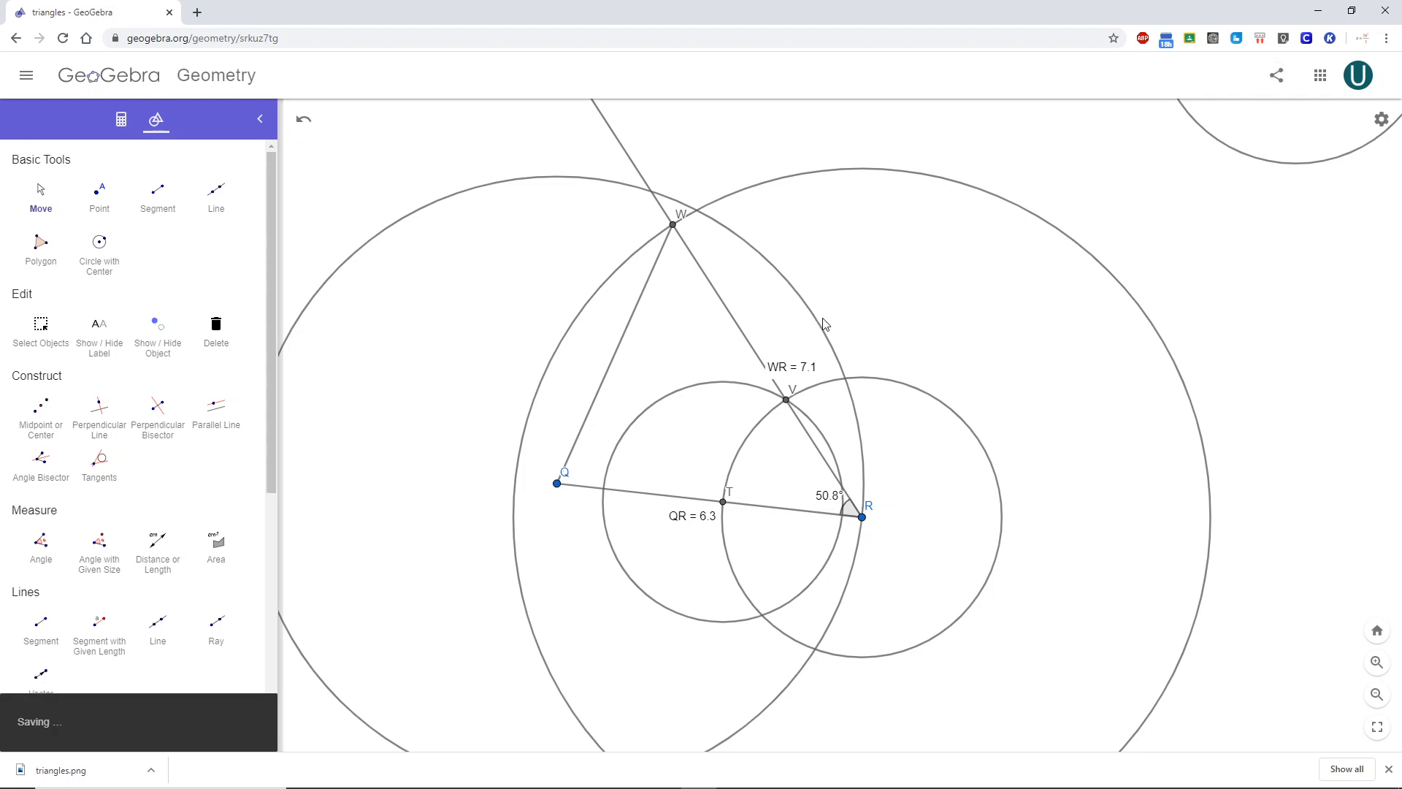
{"action": "left_click", "coordinate": [1078, 205]}
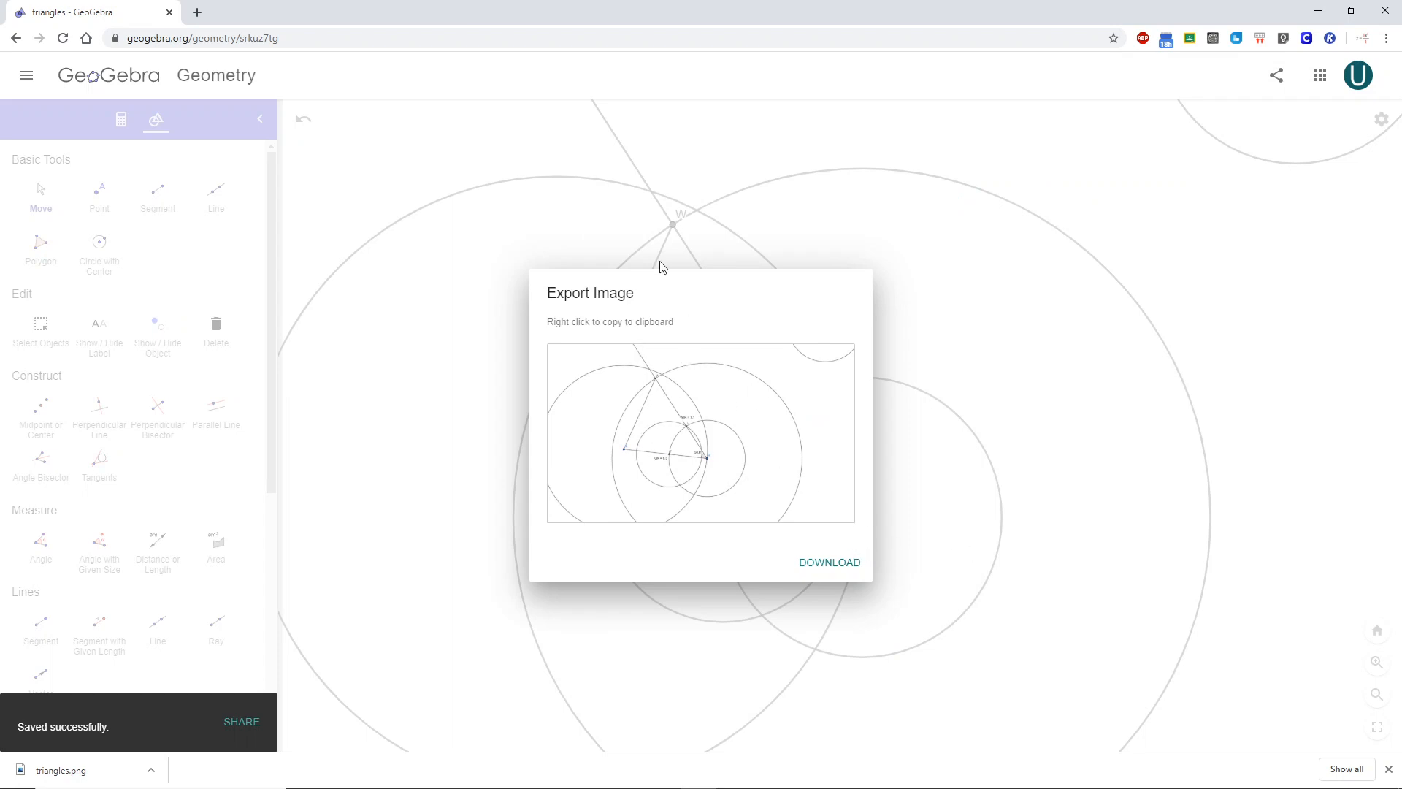
{"action": "left_click", "coordinate": [832, 565]}
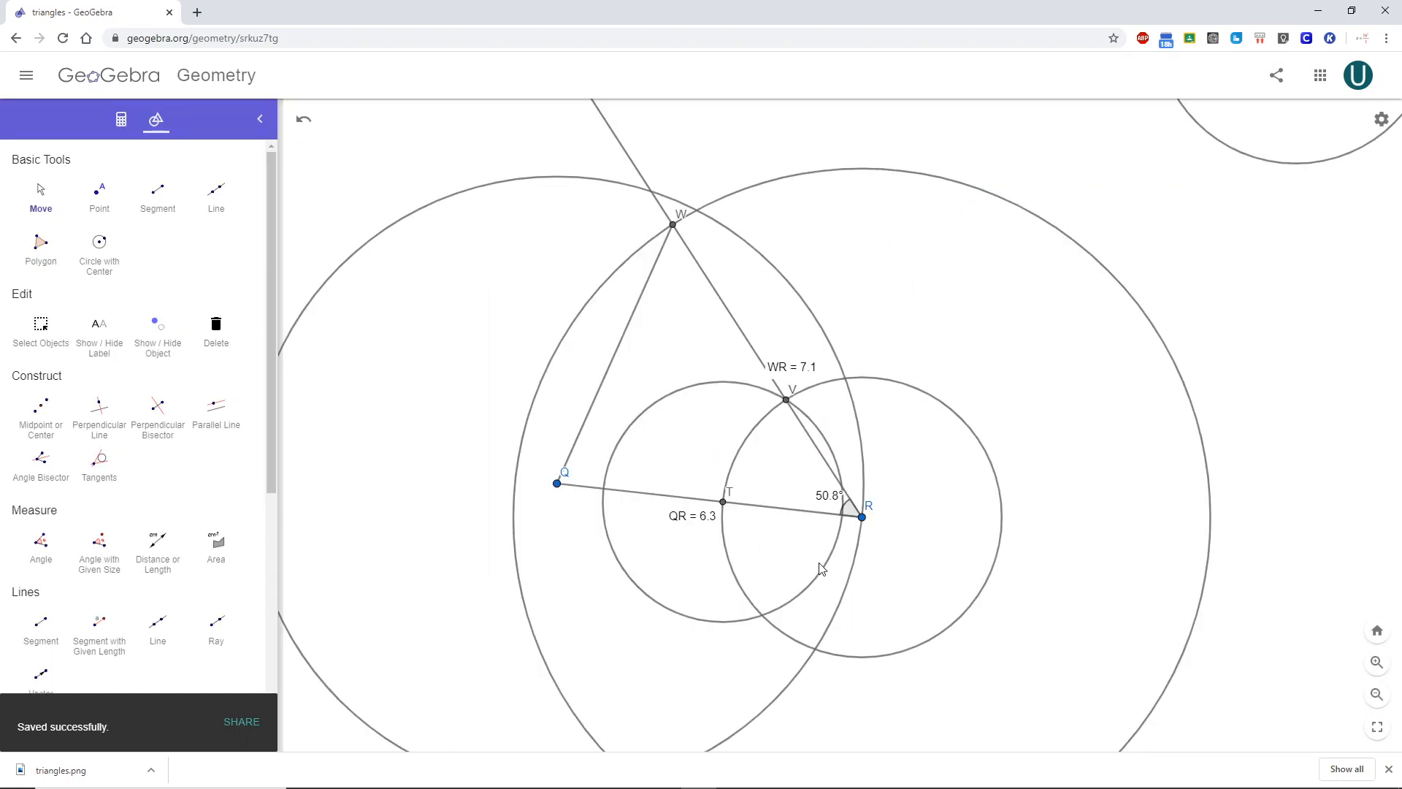
{"action": "left_click", "coordinate": [698, 731]}
Step: Export a PNG image showing triangle H1I1R1 together with its given segment and angles, and save it to the Desktop
{"action": "scroll", "coordinate": [913, 586], "scroll_direction": "down", "scroll_amount": 3}
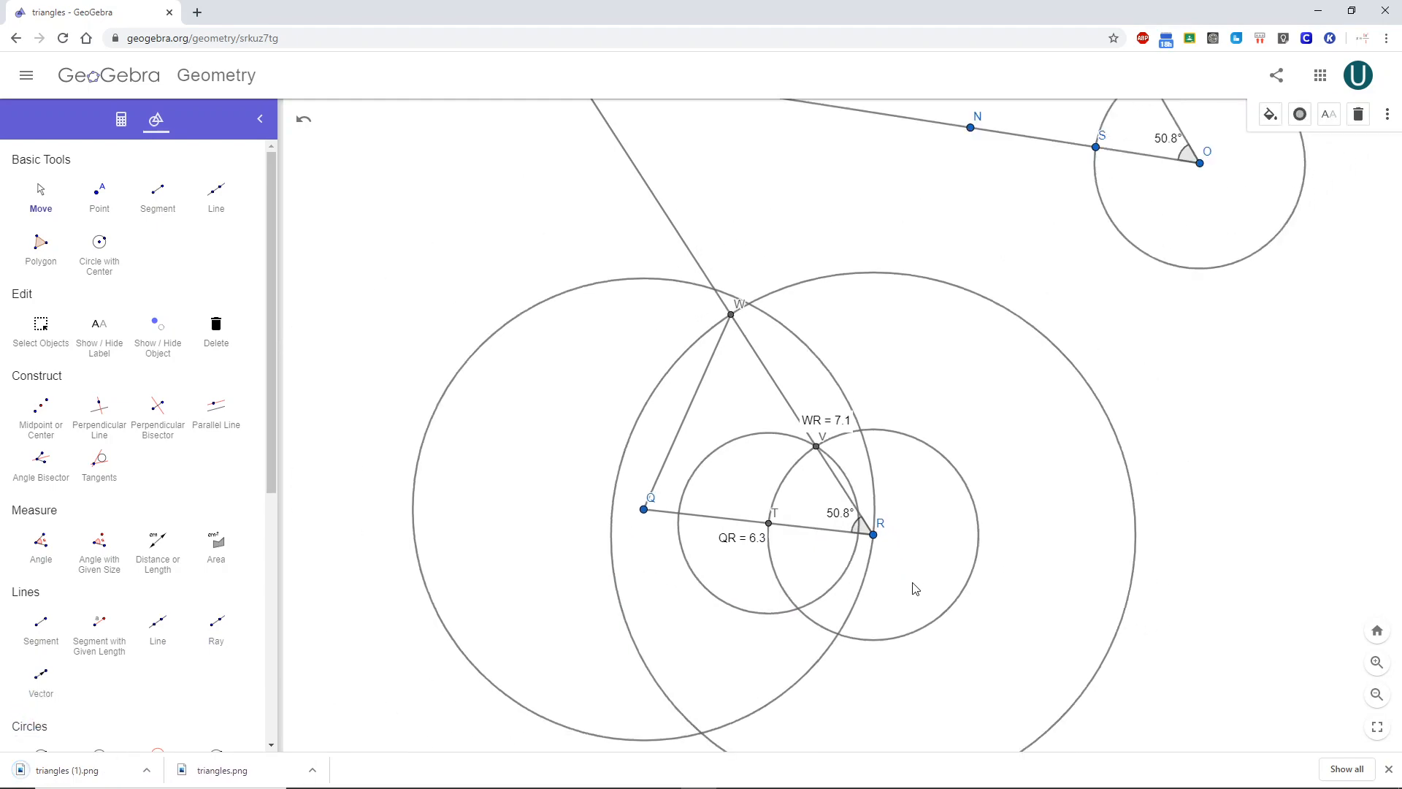
{"action": "left_click_drag", "start_coordinate": [984, 586], "coordinate": [468, 584]}
{"action": "scroll", "coordinate": [891, 508], "scroll_direction": "down", "scroll_amount": 2}
{"action": "left_click_drag", "start_coordinate": [1090, 485], "coordinate": [412, 480]}
{"action": "left_click_drag", "start_coordinate": [728, 714], "coordinate": [658, 497]}
{"action": "scroll", "coordinate": [604, 349], "scroll_direction": "down", "scroll_amount": 2}
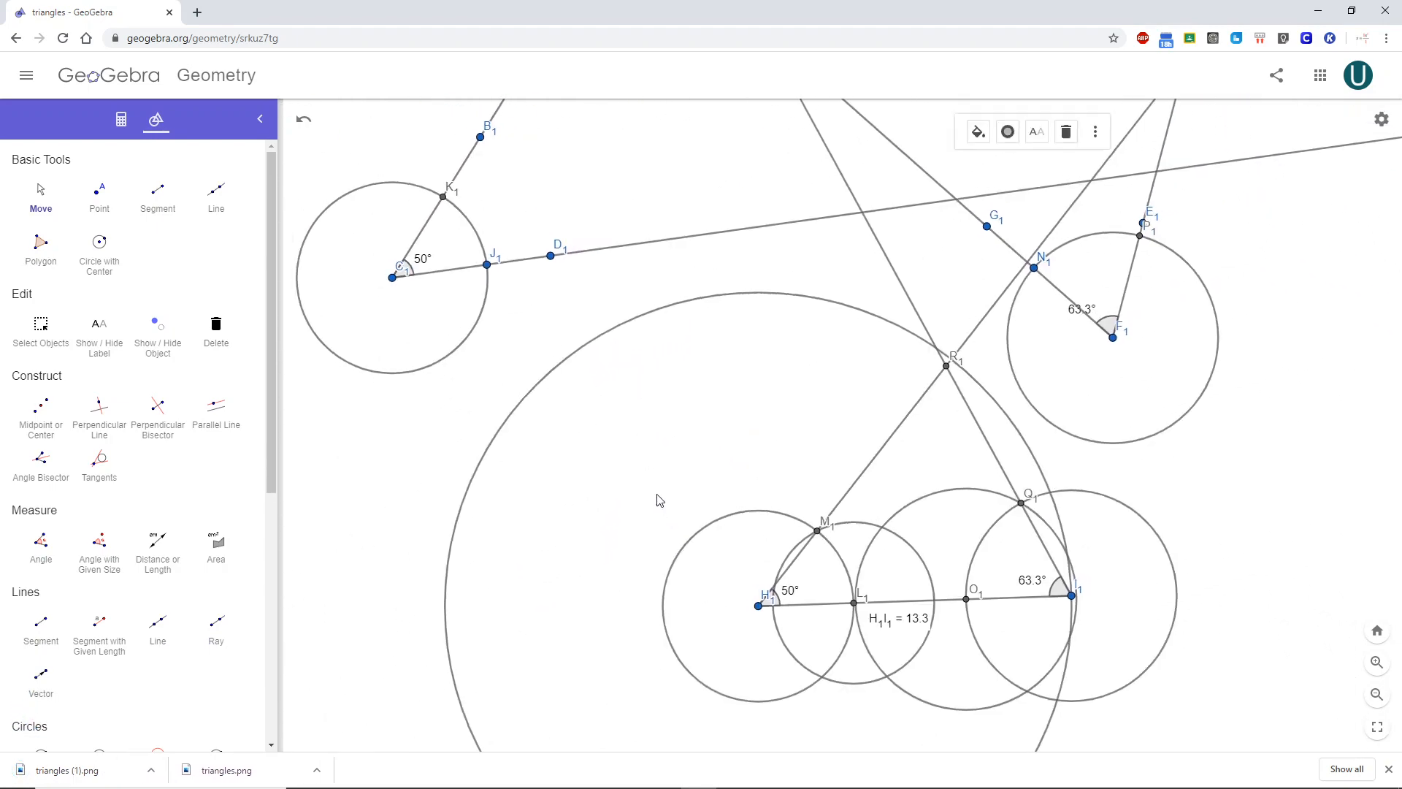
{"action": "scroll", "coordinate": [642, 470], "scroll_direction": "down", "scroll_amount": 1}
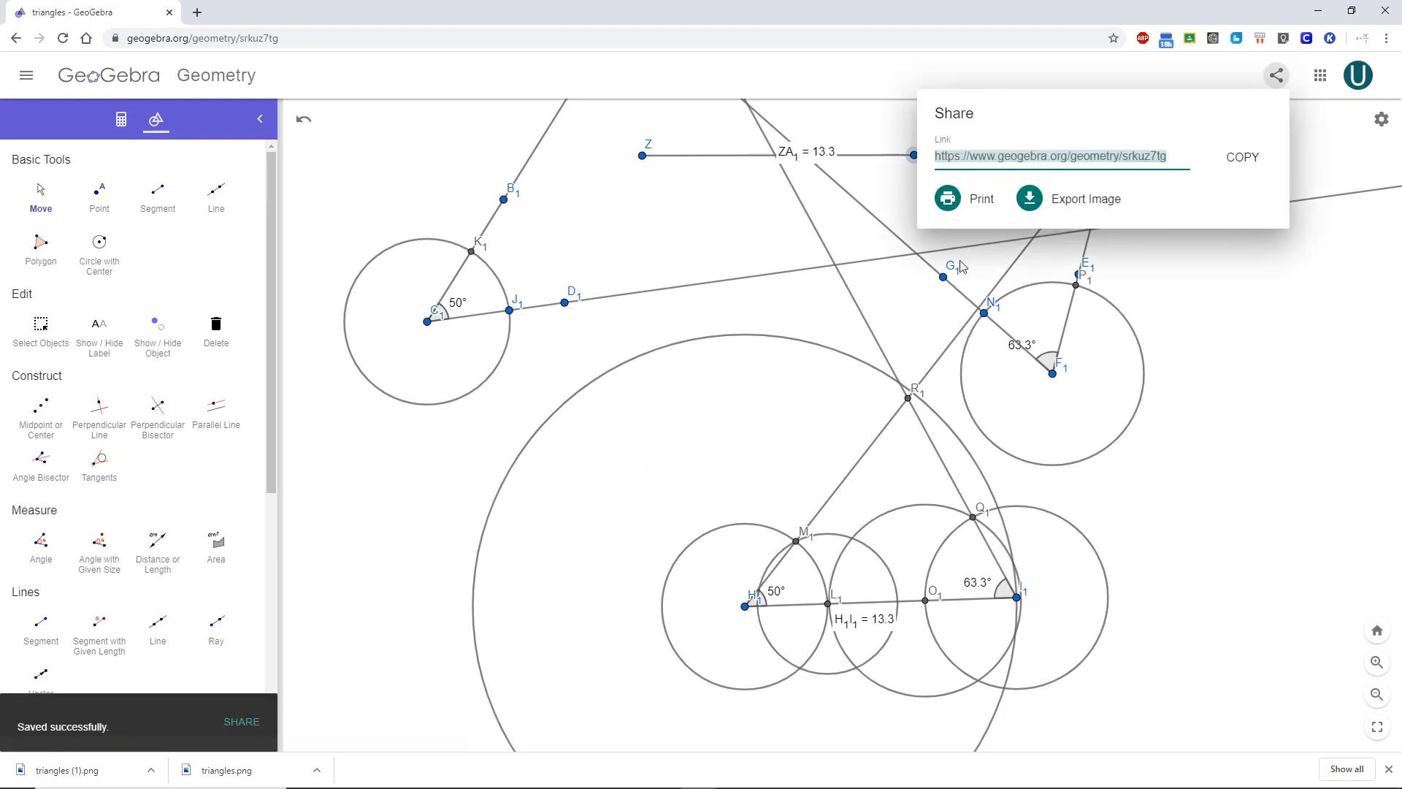
{"action": "left_click", "coordinate": [1076, 211]}
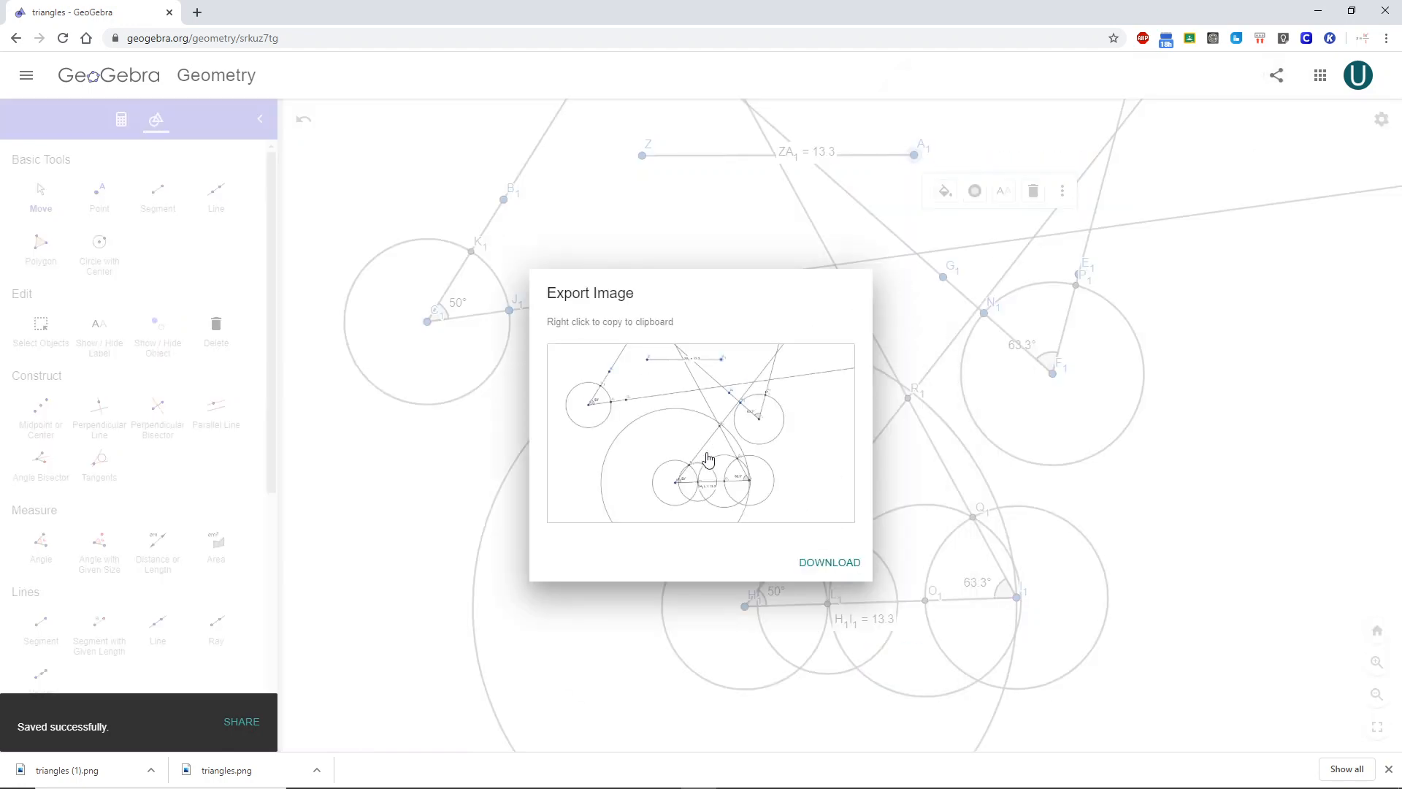
{"action": "left_click", "coordinate": [836, 560]}
{"action": "left_click", "coordinate": [726, 735]}
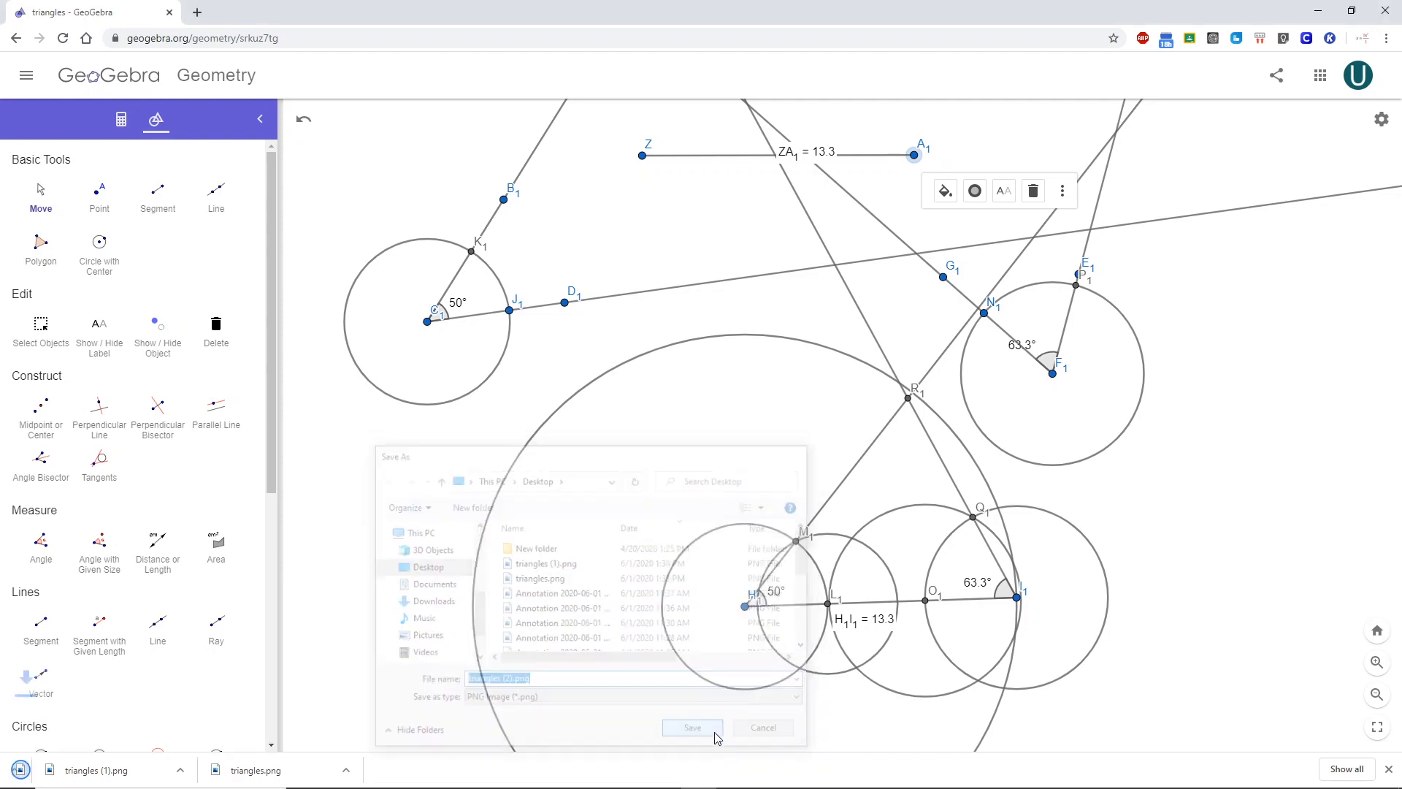